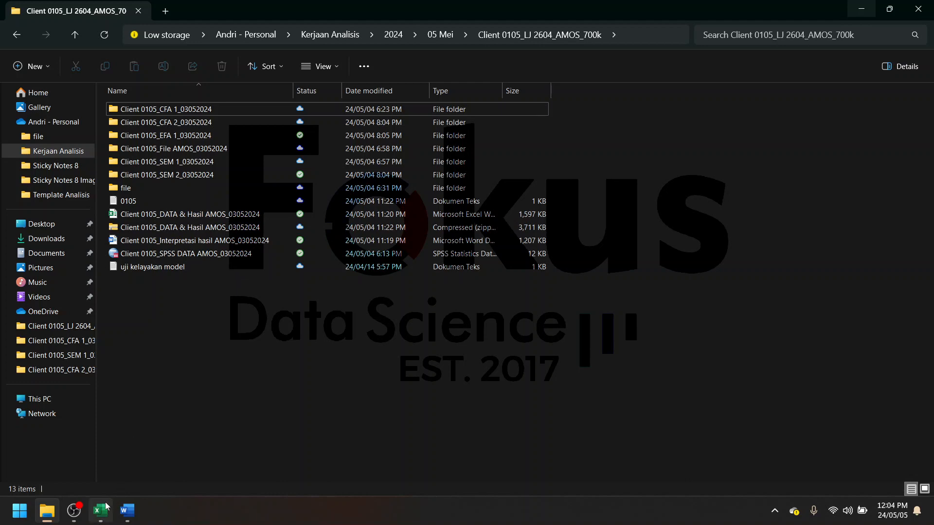
# - Switch to the Excel workbook with the client data, maximize its window and show the data edit sheet
pyautogui.click(101, 510)
pyautogui.click(881, 12)
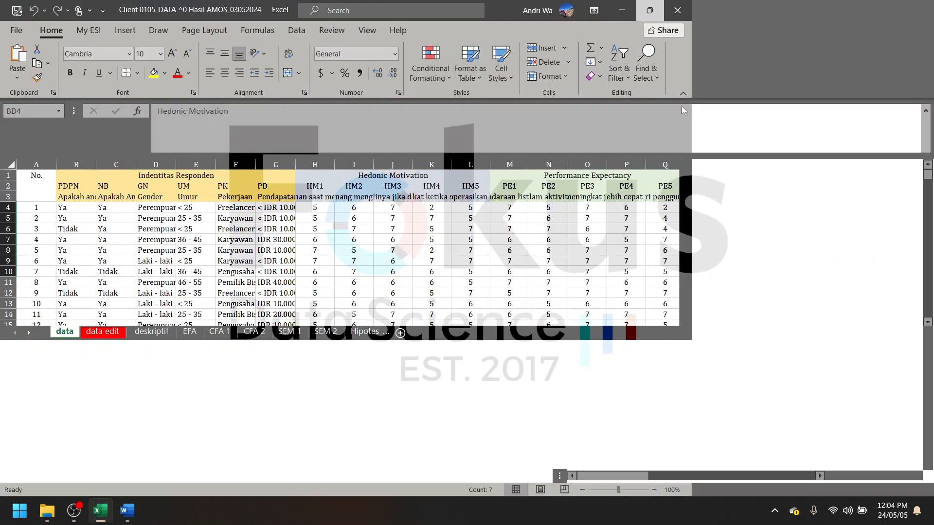
pyautogui.click(103, 475)
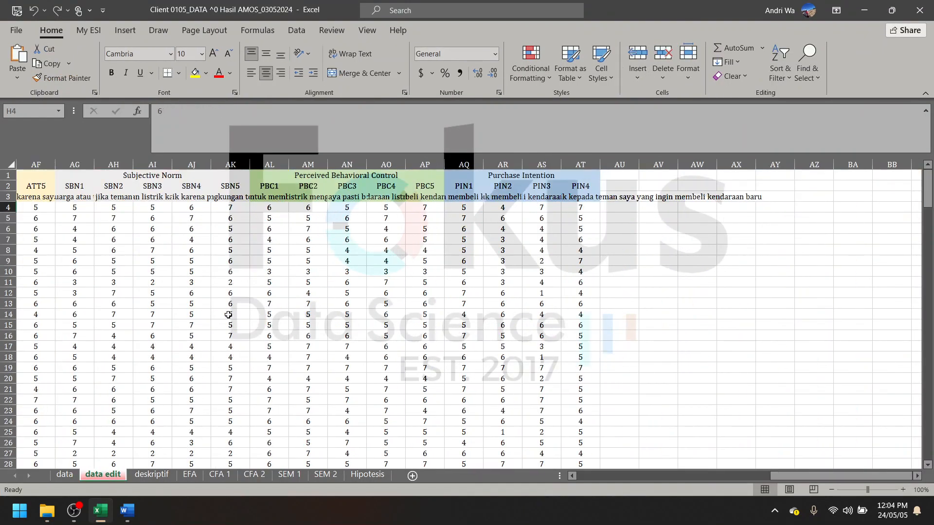
# - Examine the respondent answers under the Hedonic Motivation indicators and the neighbouring construct columns on the data edit sheet
pyautogui.hscroll(-4, 207, 303)
pyautogui.hscroll(-8, 207, 303)
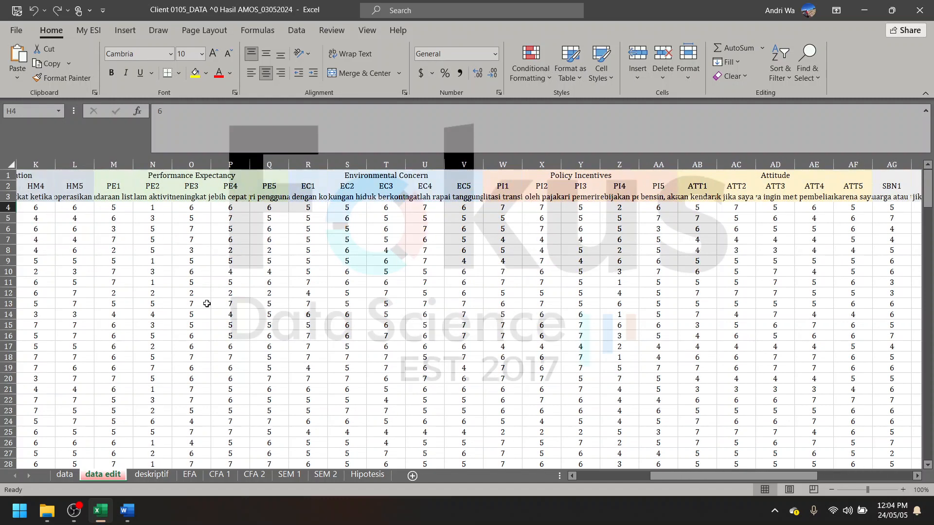
pyautogui.click(353, 220)
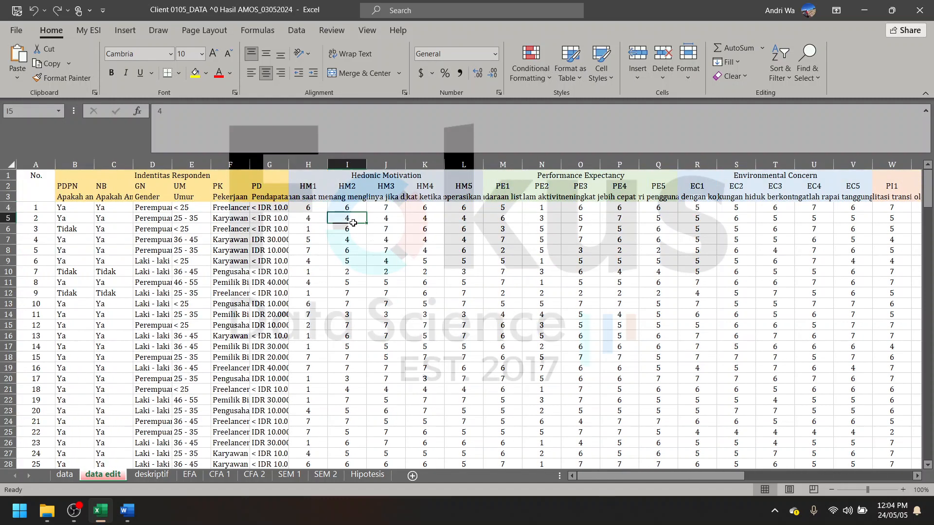
pyautogui.click(313, 206)
pyautogui.click(378, 282)
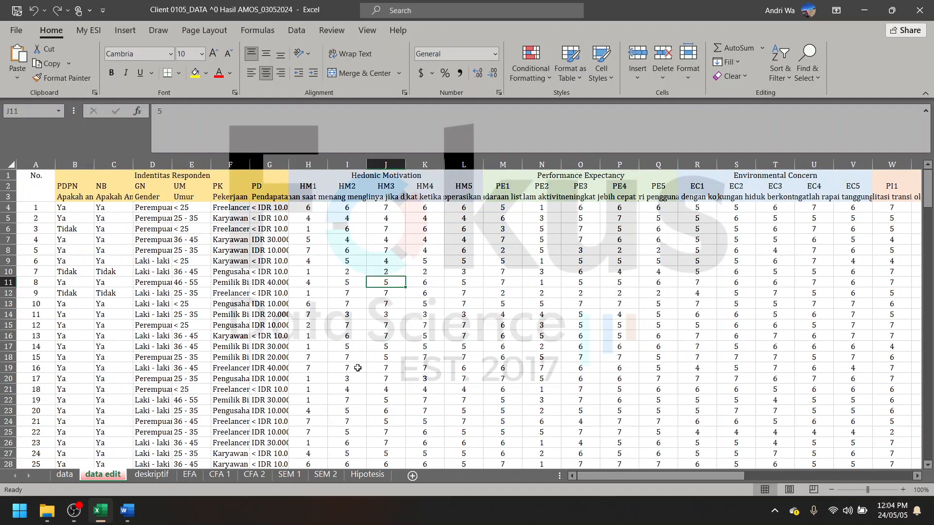
pyautogui.click(358, 368)
pyautogui.click(319, 192)
pyautogui.click(332, 231)
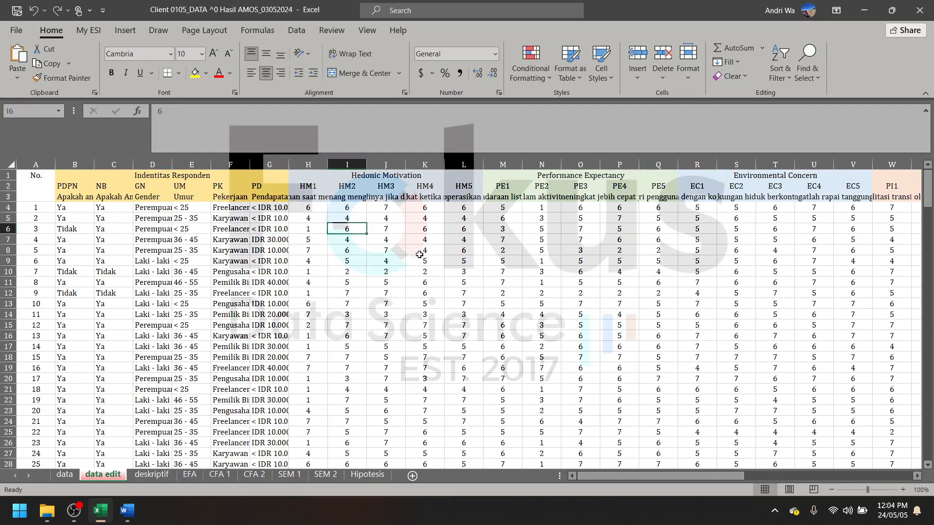
pyautogui.hscroll(5, 413, 272)
pyautogui.hscroll(-5, 475, 305)
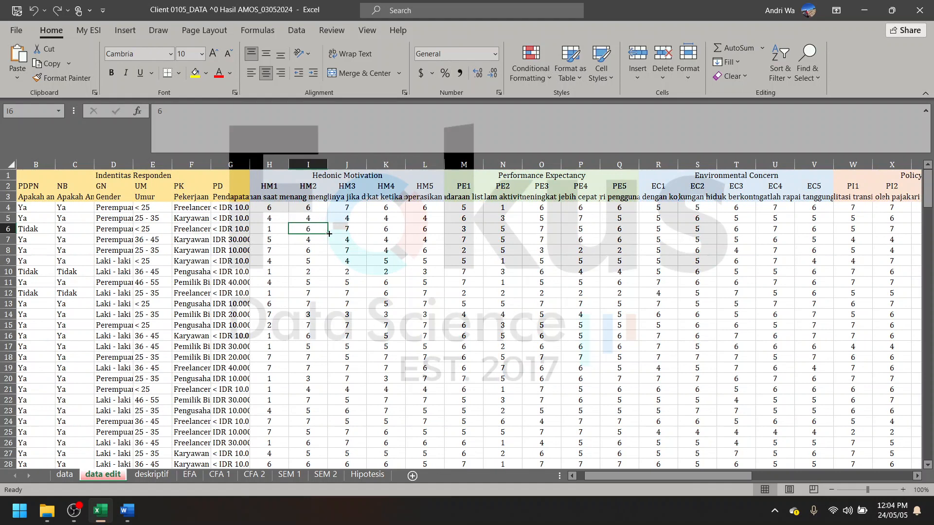
pyautogui.click(321, 260)
# - Copy the indicator codes HM1 through PIN4 from row 2, range H2:AT2
pyautogui.click(279, 186)
pyautogui.hscroll(1, 384, 275)
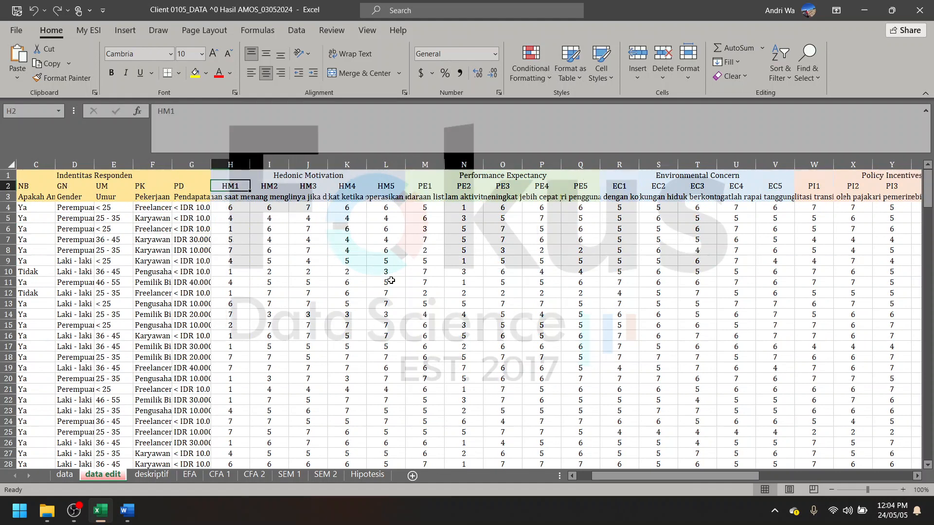
pyautogui.hscroll(2, 389, 279)
pyautogui.hscroll(-1, 369, 292)
pyautogui.hscroll(1, 375, 289)
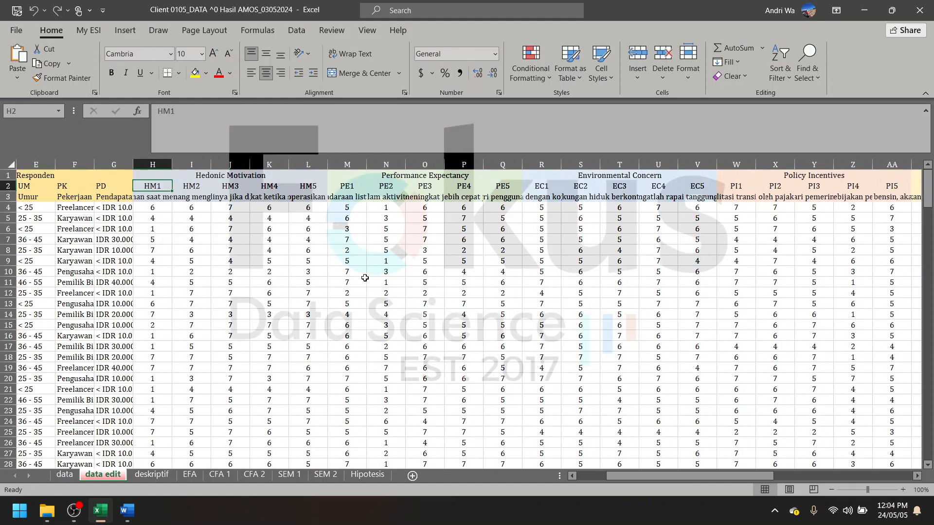
pyautogui.hscroll(8, 364, 277)
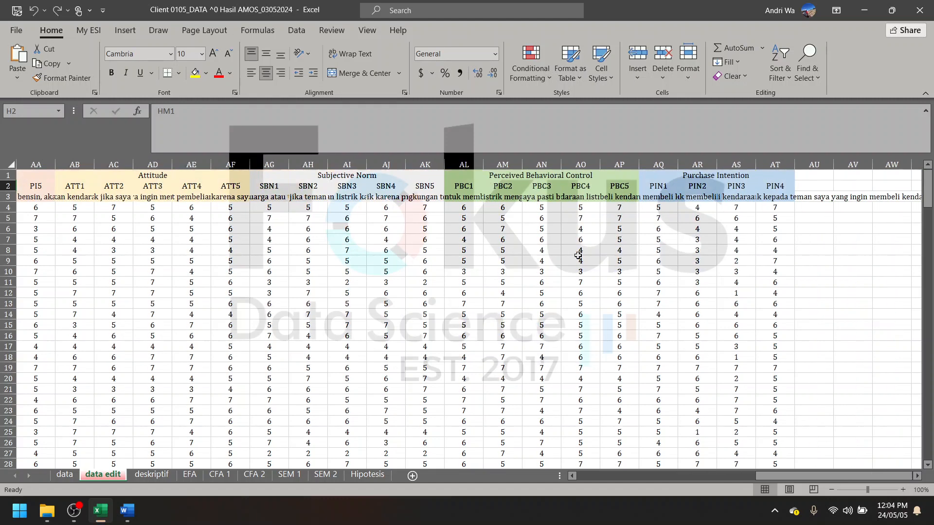
pyautogui.hscroll(3, 578, 255)
pyautogui.keyDown('shift'); pyautogui.click(633, 185); pyautogui.keyUp('shift')
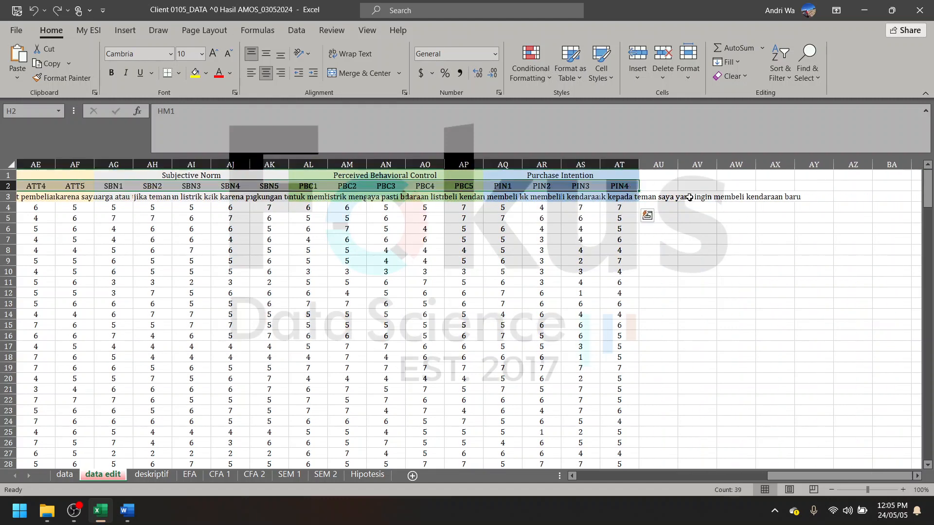
pyautogui.hotkey('ctrl', 'c')
# - Paste the copied indicator codes transposed into a vertical list starting at cell AW4
pyautogui.click(735, 208)
pyautogui.rightClick(736, 210)
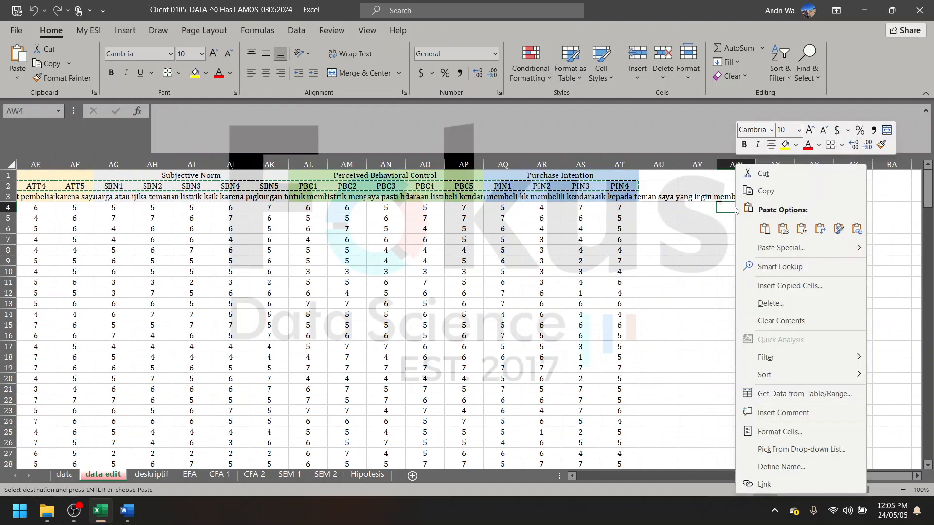
pyautogui.click(820, 228)
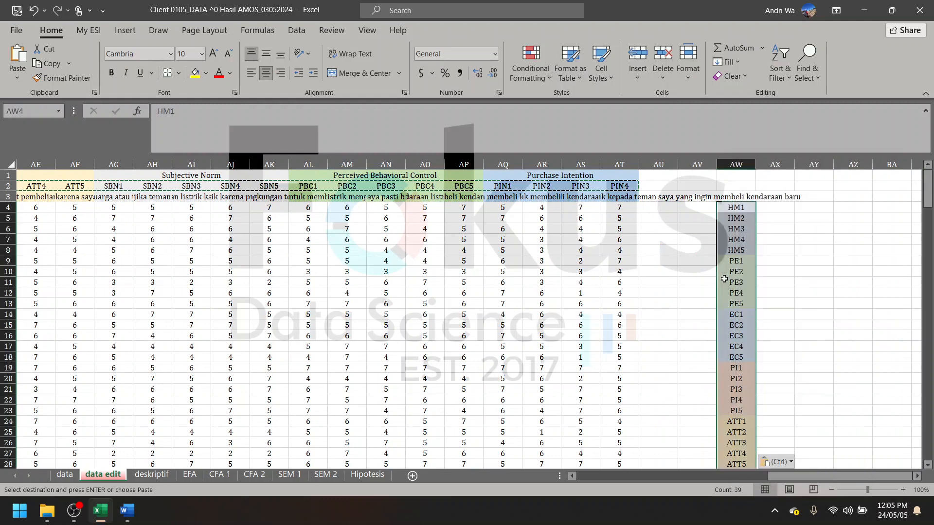
pyautogui.hscroll(-3, 681, 250)
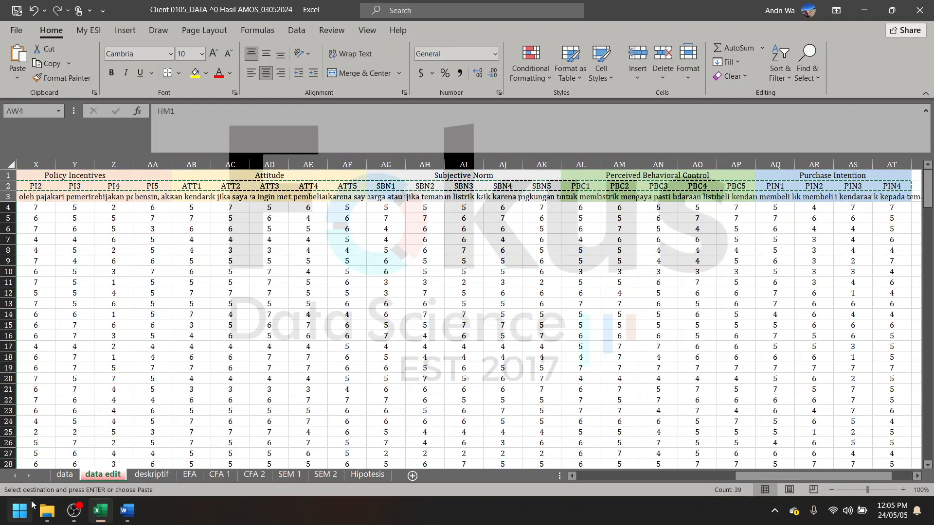
# - Launch IBM SPSS Statistics 26 and show the Variable View of the empty dataset
pyautogui.click(30, 503)
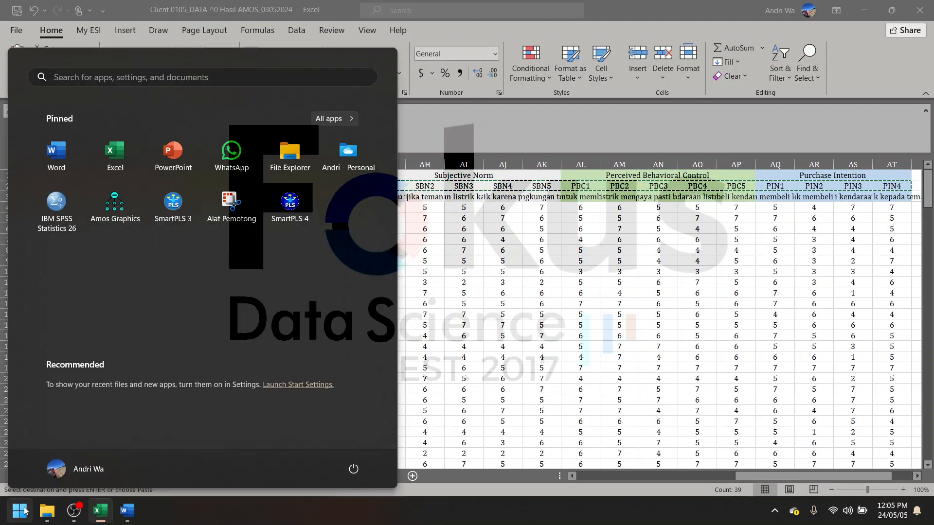
pyautogui.click(228, 210)
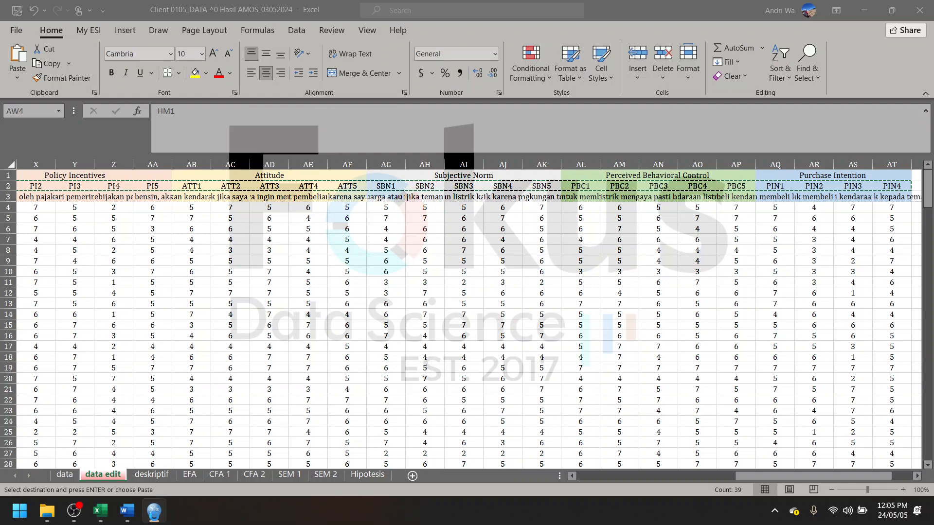
pyautogui.click(154, 511)
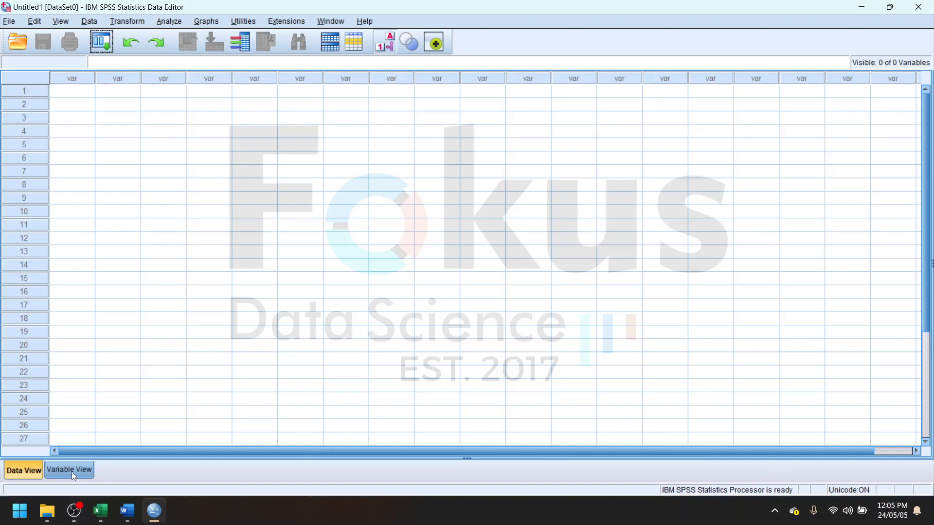
pyautogui.click(59, 474)
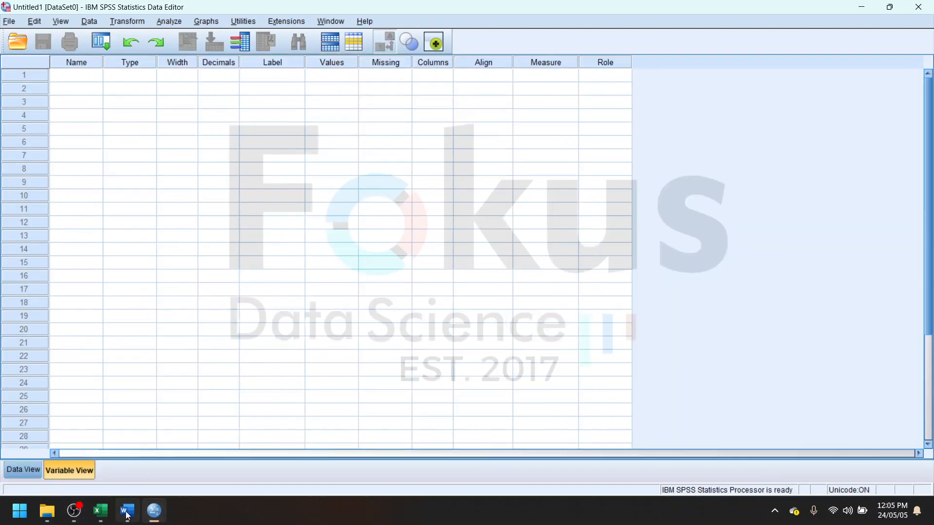
# - Switch back to Excel and copy the vertical list of indicator codes HM1 through PIN4 in AW4:AW42
pyautogui.click(103, 519)
pyautogui.hscroll(5, 704, 251)
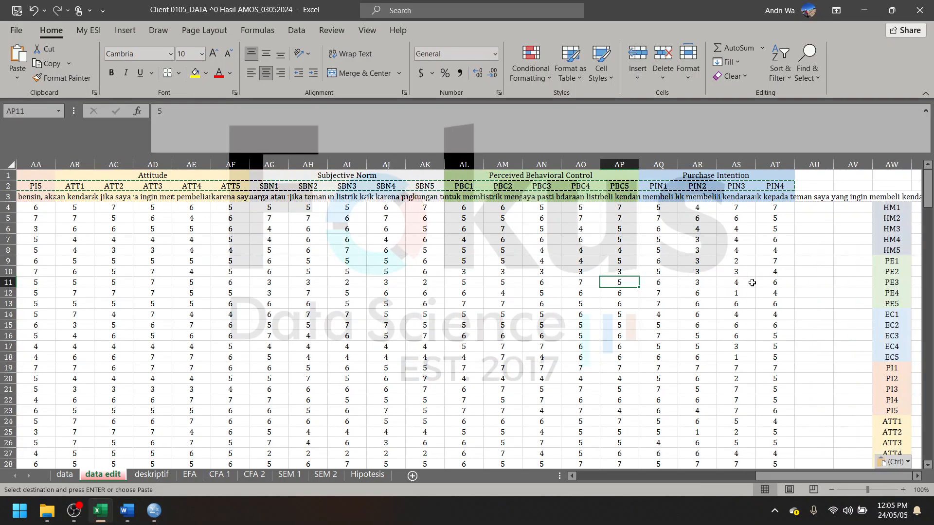
pyautogui.click(736, 207)
pyautogui.scroll(-12, 736, 292)
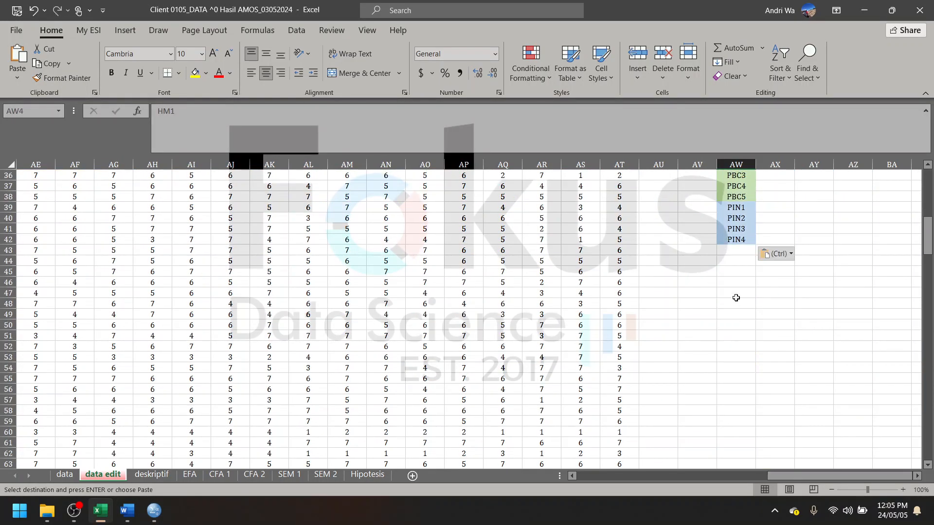
pyautogui.scroll(3, 740, 324)
pyautogui.keyDown('shift'); pyautogui.click(738, 346); pyautogui.keyUp('shift')
pyautogui.scroll(8, 738, 331)
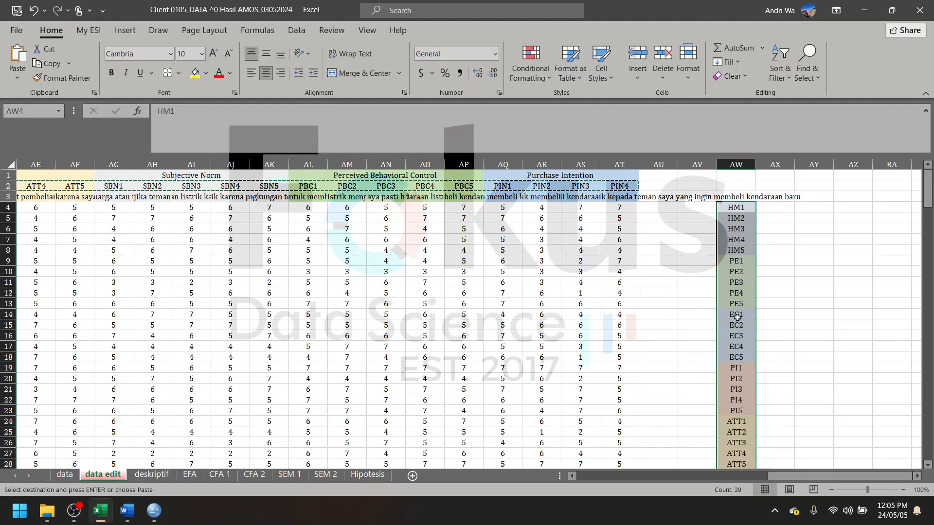
pyautogui.rightClick(739, 320)
pyautogui.click(768, 172)
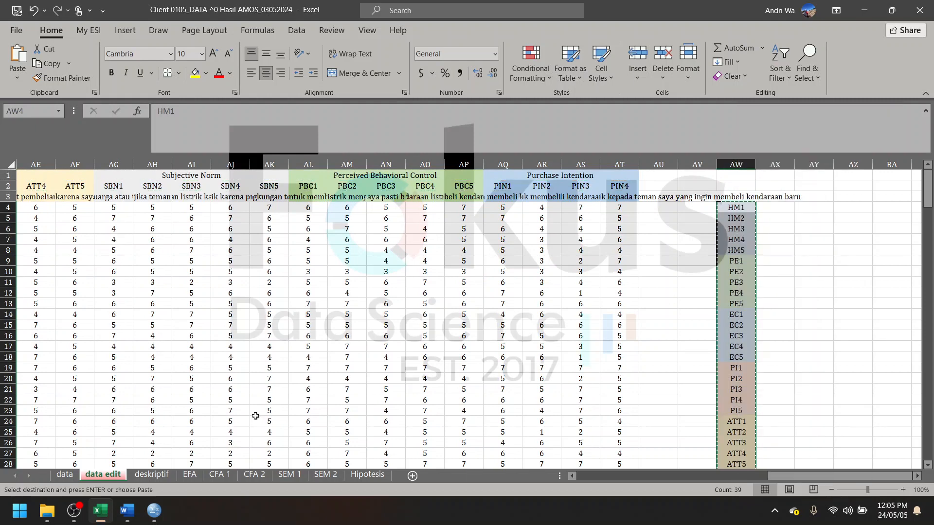
# - Switch to SPSS, paste the codes as variable names from the first row, and show the Data View
pyautogui.click(153, 511)
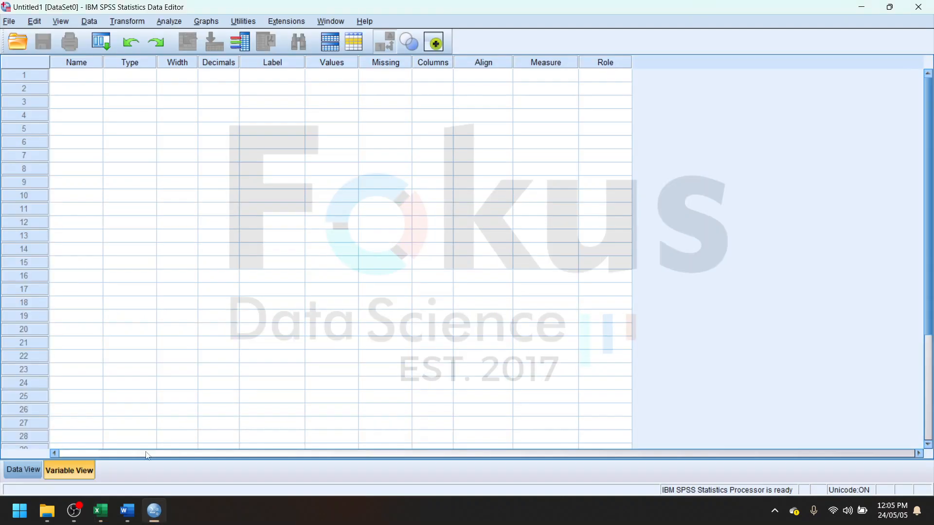
pyautogui.click(88, 77)
pyautogui.rightClick(89, 76)
pyautogui.click(116, 103)
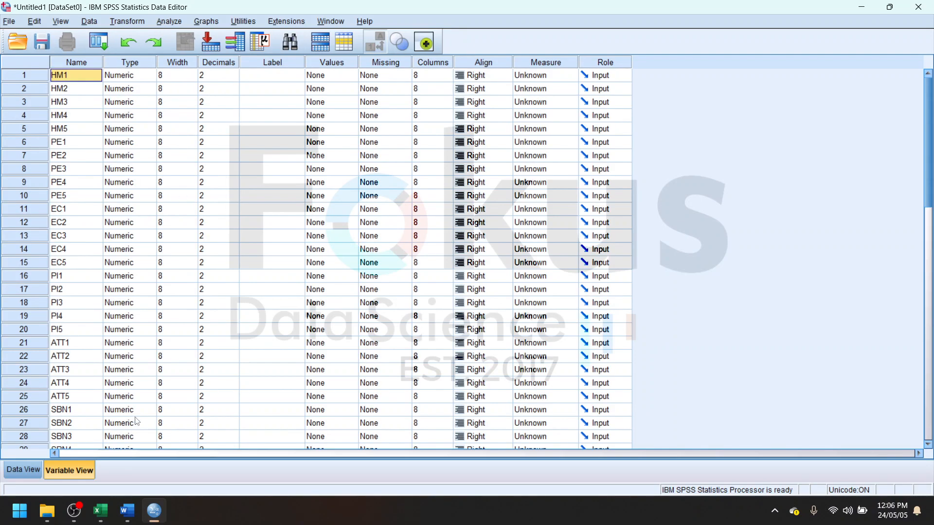
pyautogui.scroll(-8, 134, 418)
pyautogui.scroll(8, 100, 422)
pyautogui.click(23, 468)
# - Switch to Excel and copy all respondent answers for HM1 through PIN4, range H4:AT217
pyautogui.click(100, 510)
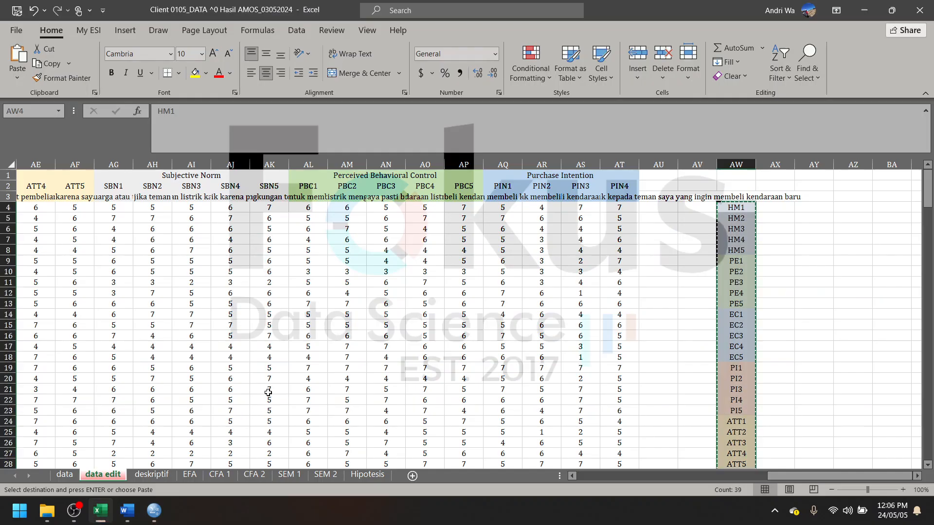
pyautogui.hscroll(-5, 274, 382)
pyautogui.hscroll(-6, 273, 382)
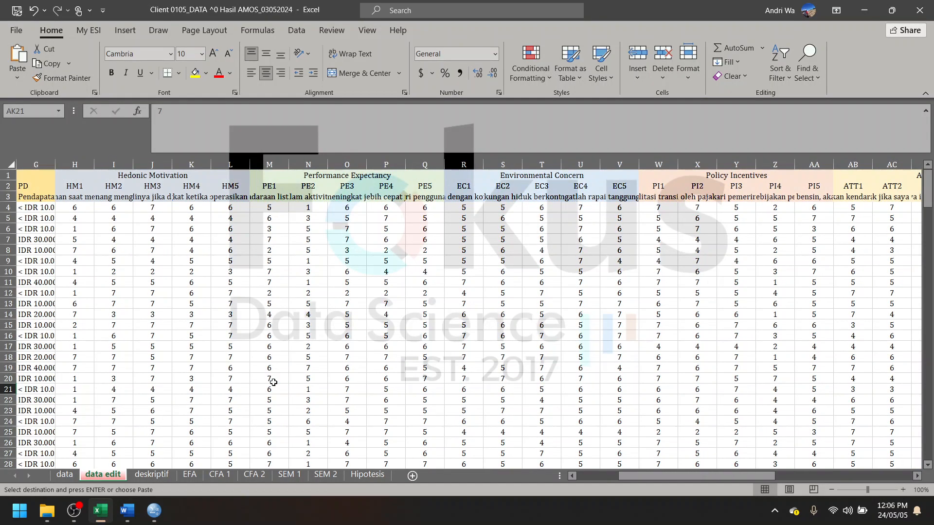
pyautogui.click(133, 211)
pyautogui.hscroll(7, 277, 273)
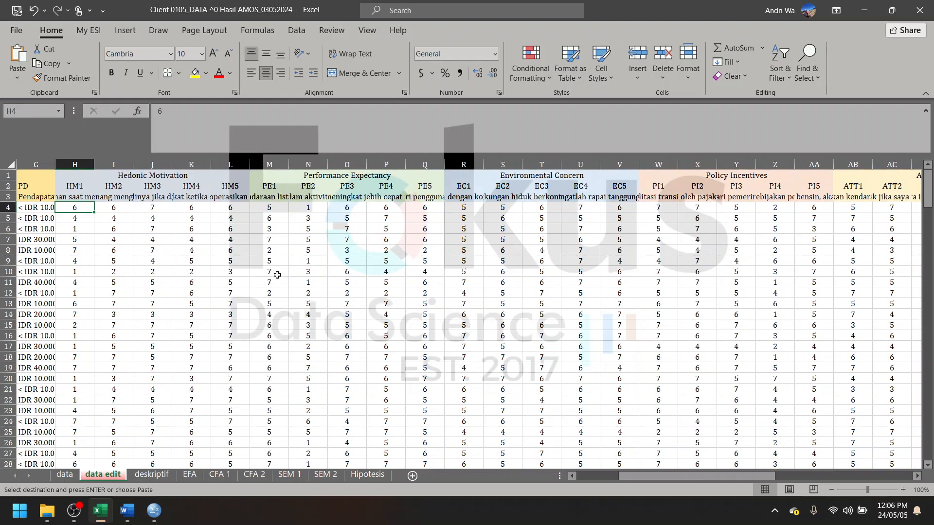
pyautogui.hscroll(2, 423, 301)
pyautogui.scroll(-20, 498, 312)
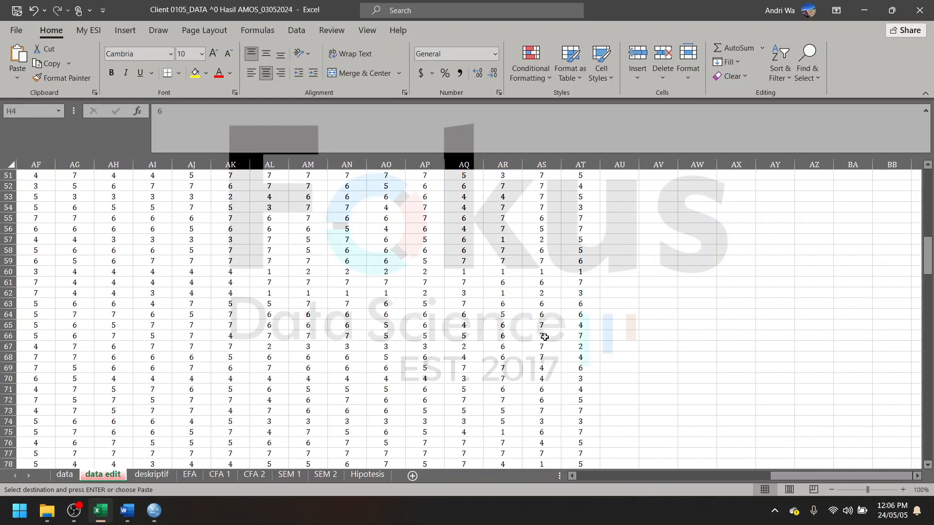
pyautogui.scroll(-20, 563, 345)
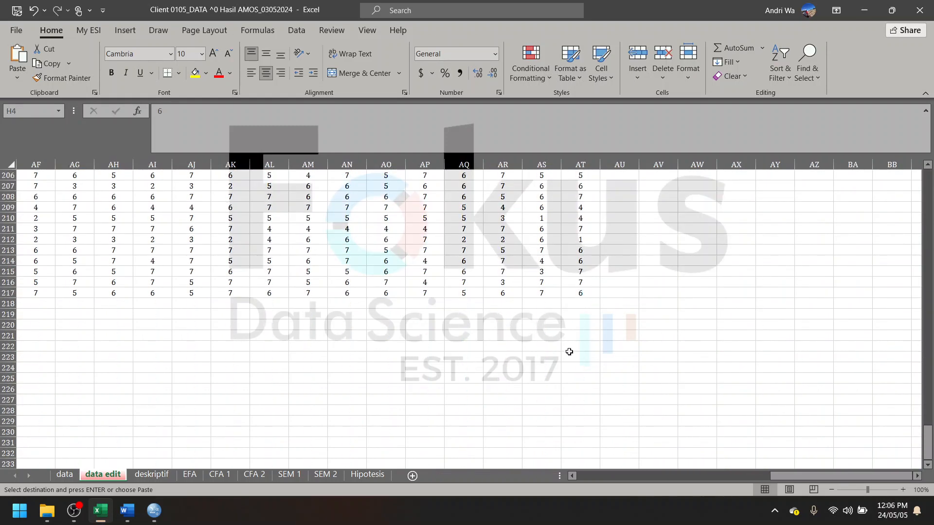
pyautogui.keyDown('shift'); pyautogui.click(585, 293); pyautogui.keyUp('shift')
pyautogui.rightClick(565, 268)
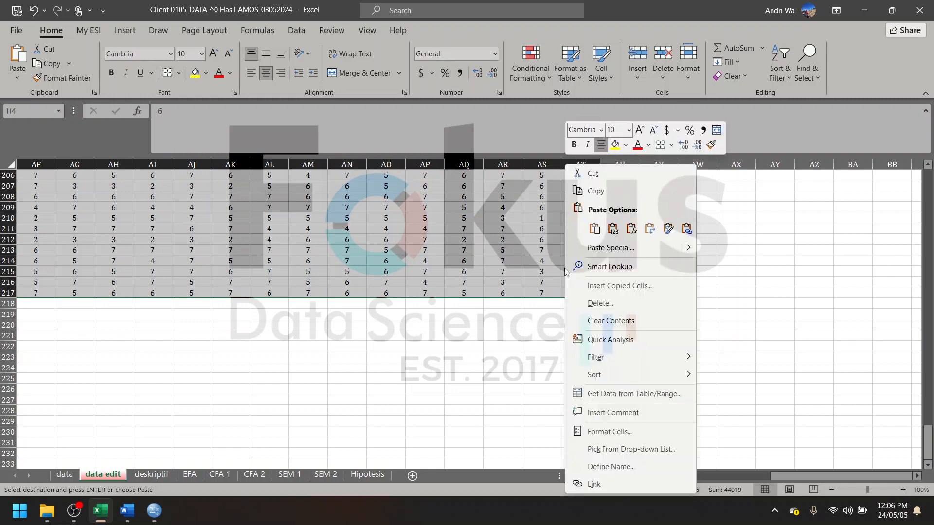
pyautogui.click(599, 194)
# - Switch to SPSS and paste the copied answers into the Data View starting at the first HM1 cell
pyautogui.click(154, 510)
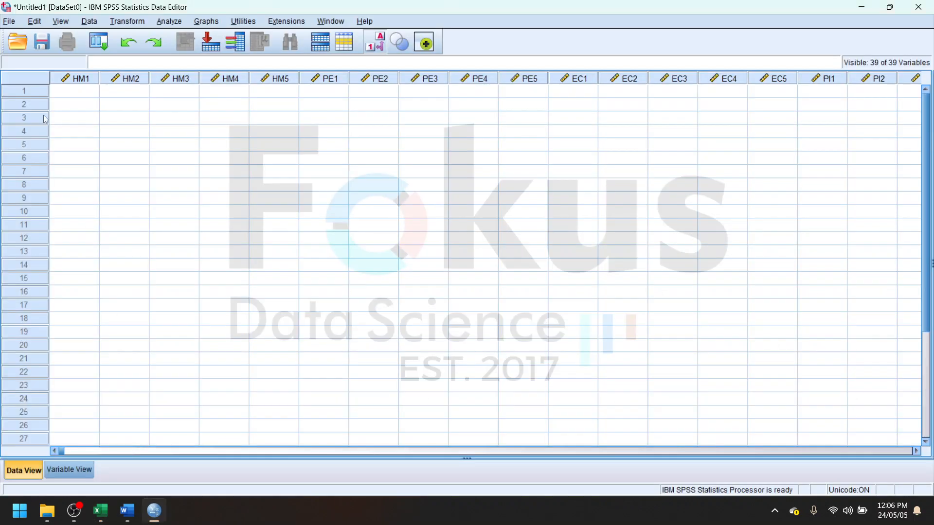
pyautogui.click(68, 94)
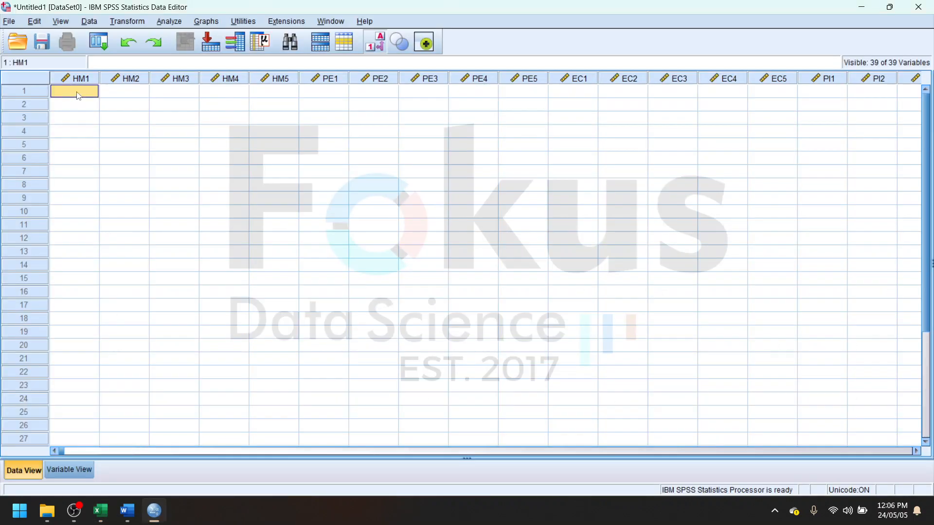
pyautogui.rightClick(79, 96)
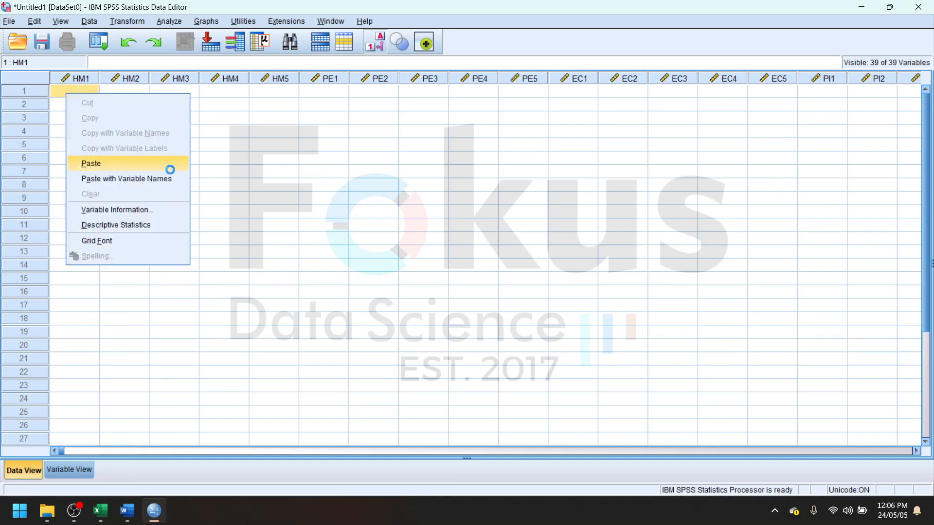
pyautogui.click(138, 165)
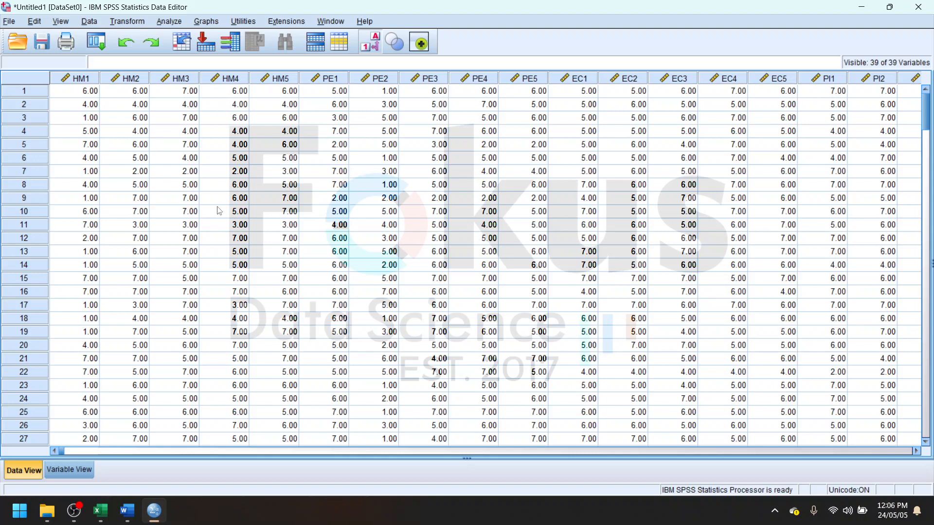
# - Switch to Word and review the report's Exploratory Factor Analysis (EFA) section, including its KMO, Bartlett's test and rotation criteria
pyautogui.click(129, 515)
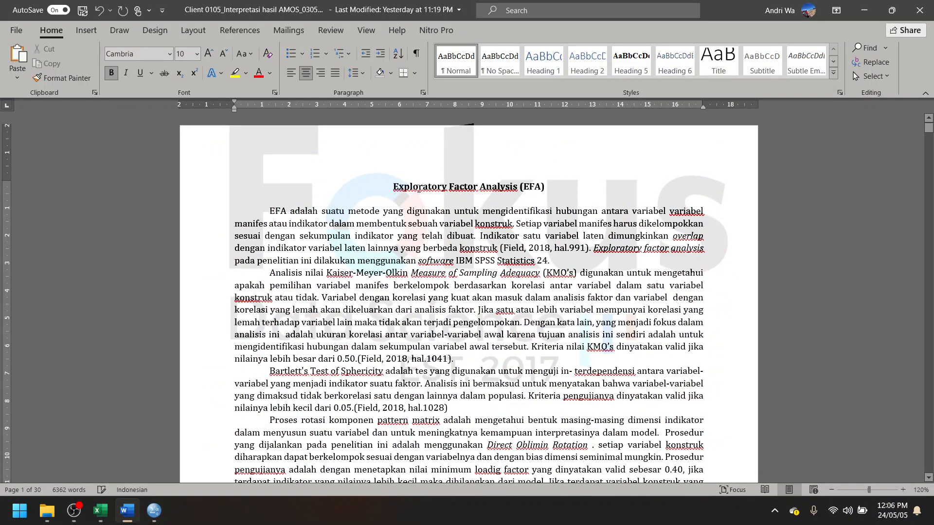
pyautogui.scroll(-20, 569, 316)
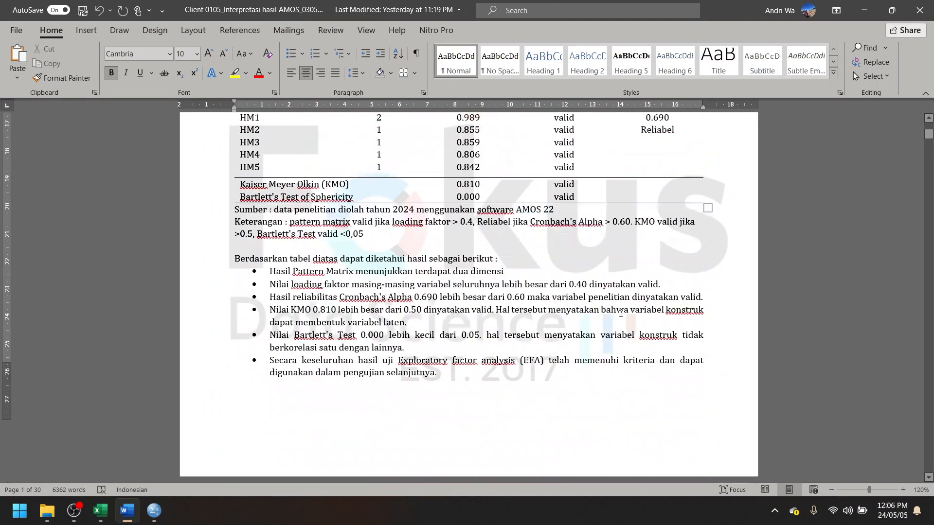
pyautogui.scroll(20, 569, 316)
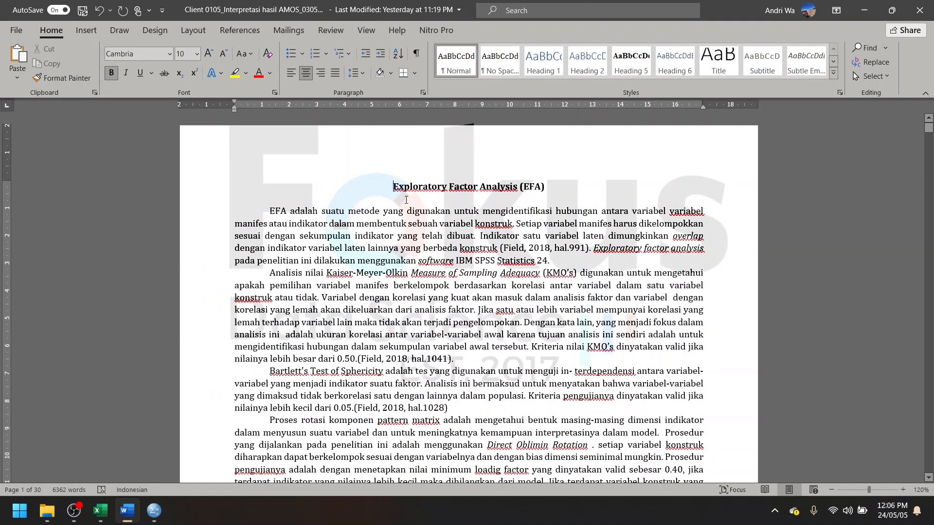
pyautogui.moveTo(394, 187); pyautogui.dragTo(548, 186)
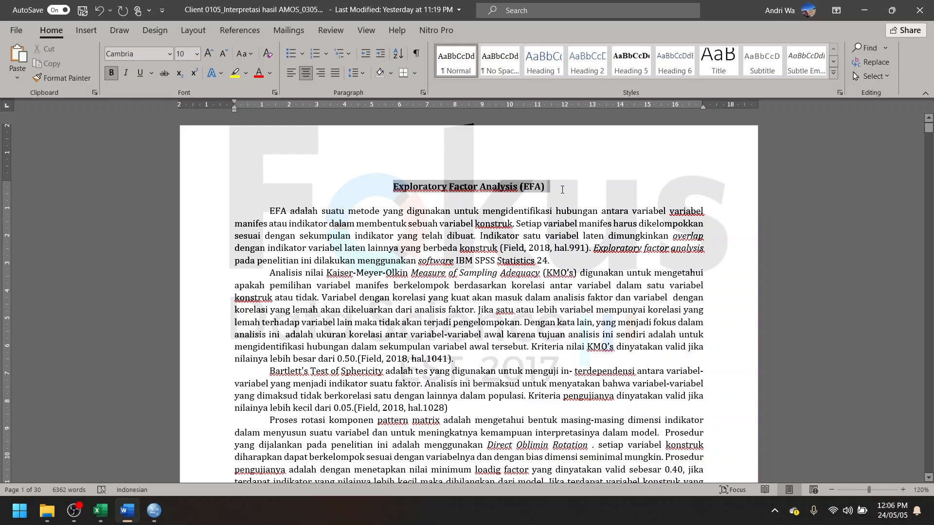
pyautogui.click(527, 266)
# - Examine the Hedonic Motivation EFA results table, its dimension and loading factor columns, and the interpretation points below it
pyautogui.scroll(-5, 527, 266)
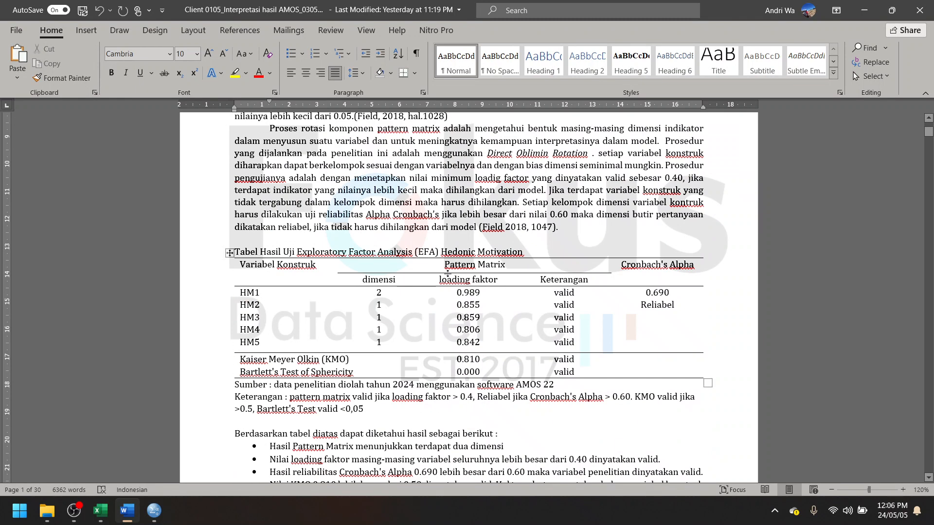
pyautogui.scroll(-6, 448, 274)
pyautogui.scroll(3, 442, 291)
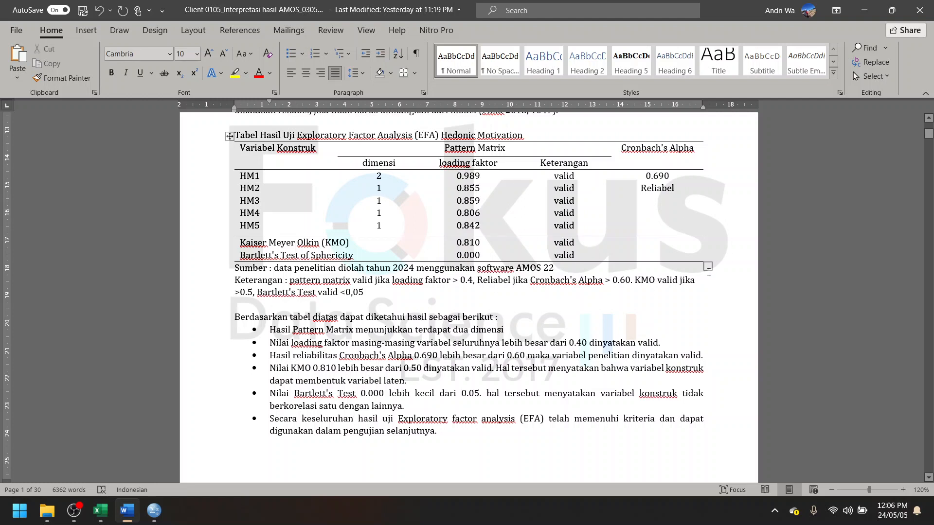
pyautogui.click(467, 308)
pyautogui.moveTo(355, 163); pyautogui.dragTo(359, 226)
pyautogui.click(359, 308)
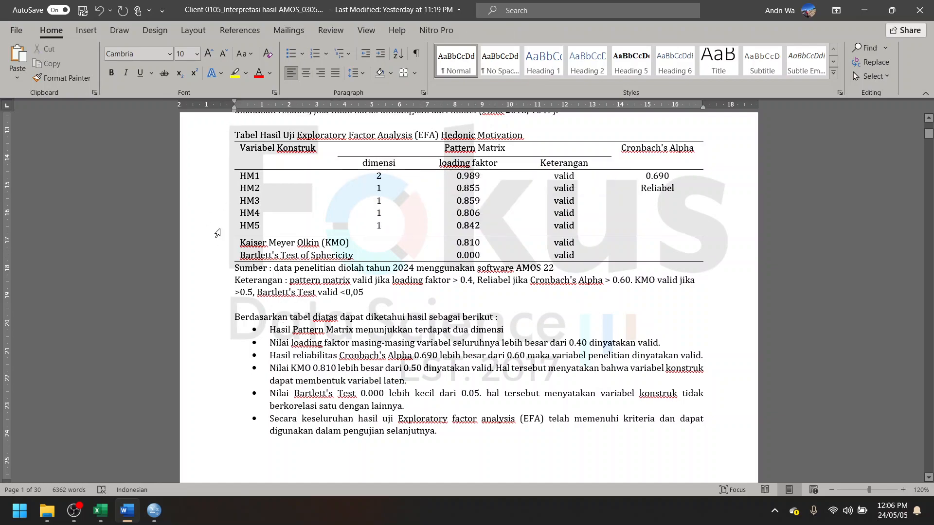
pyautogui.scroll(-6, 353, 216)
pyautogui.scroll(10, 389, 292)
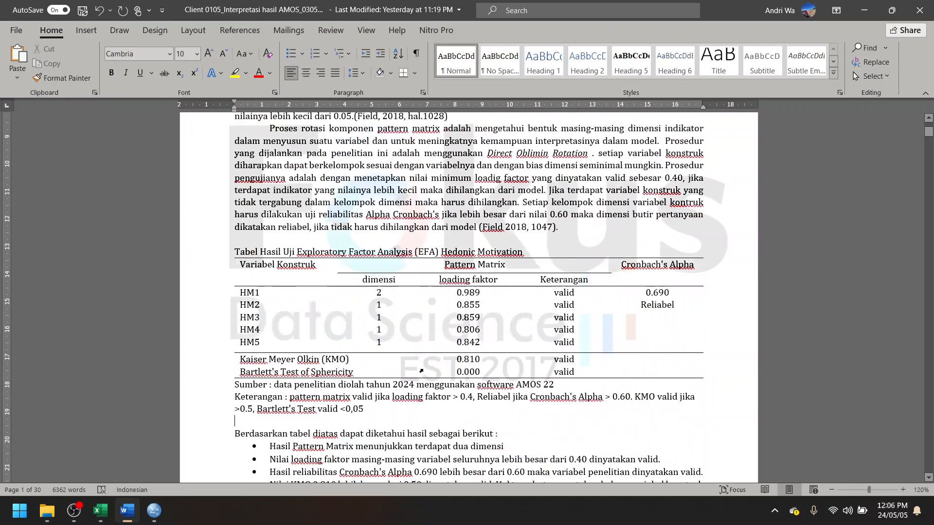
pyautogui.scroll(-4, 425, 369)
pyautogui.scroll(2, 425, 368)
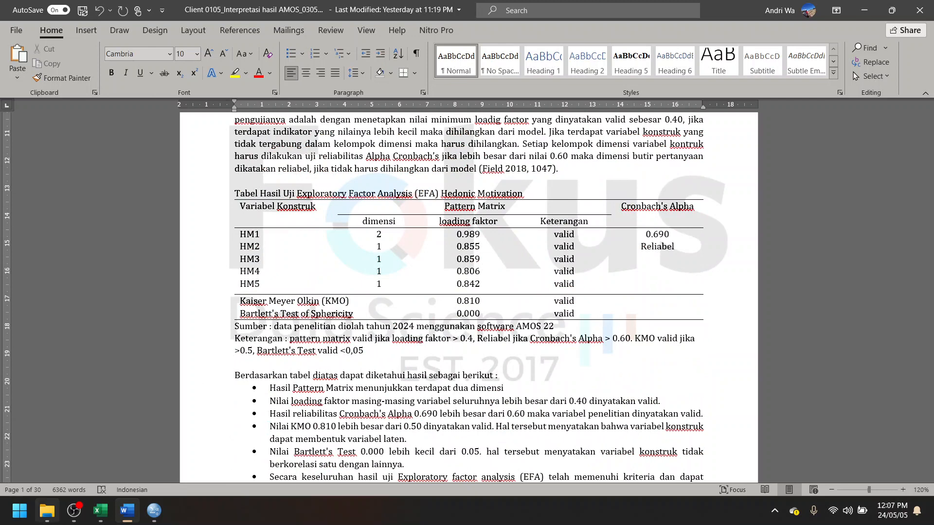
# - Switch to SPSS, start a dimension-reduction Factor Analysis, and add all indicators from HM1 to PIN4 as analysis variables
pyautogui.click(155, 517)
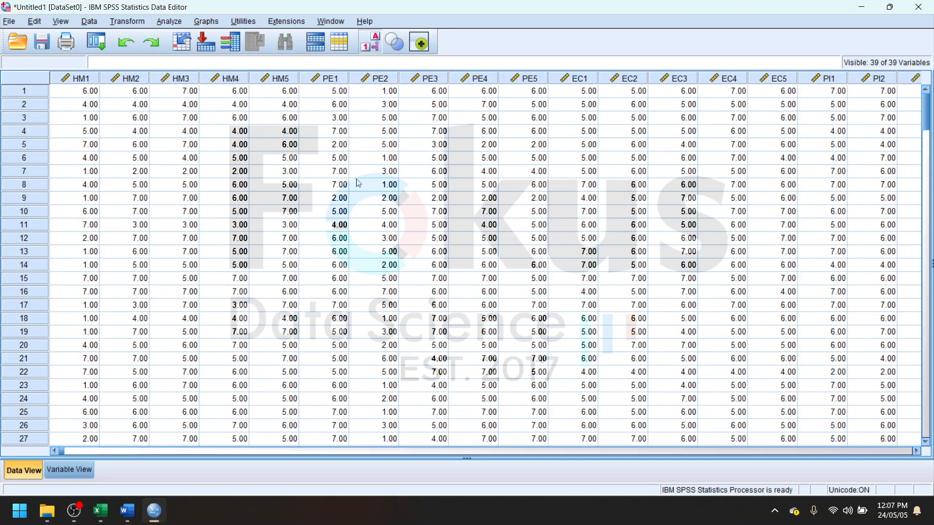
pyautogui.click(169, 21)
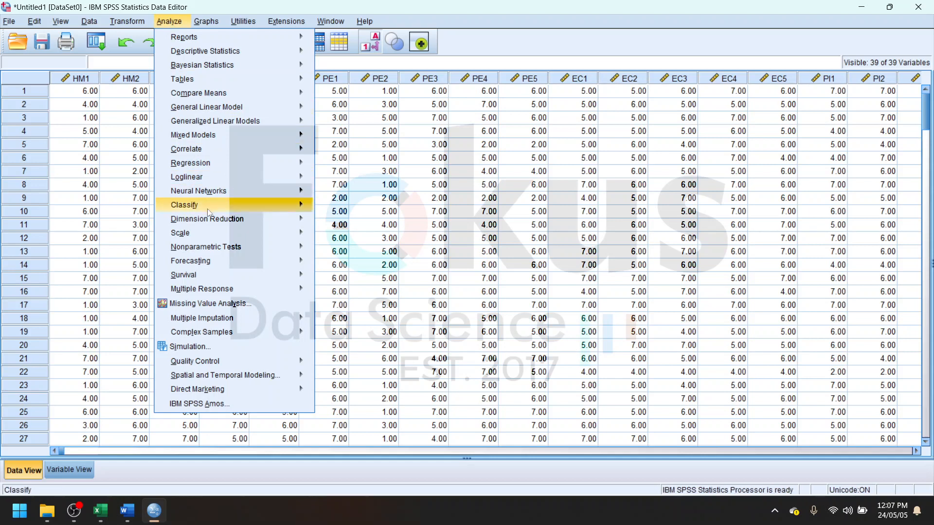
pyautogui.moveTo(211, 218)
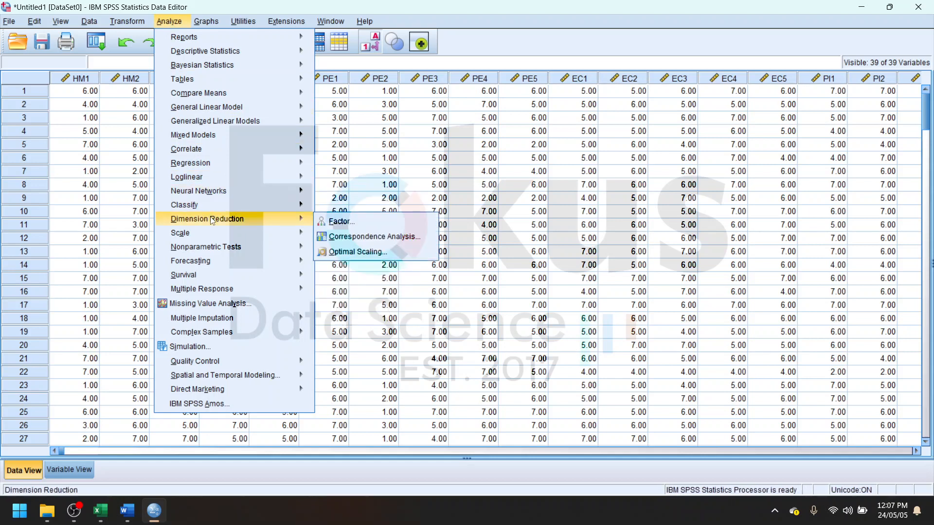
pyautogui.press('Return')
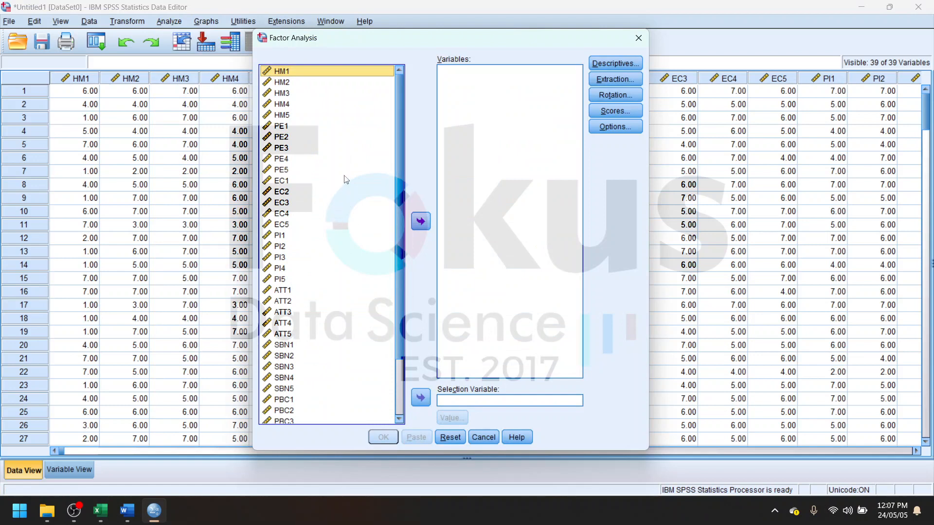
pyautogui.scroll(-2, 387, 295)
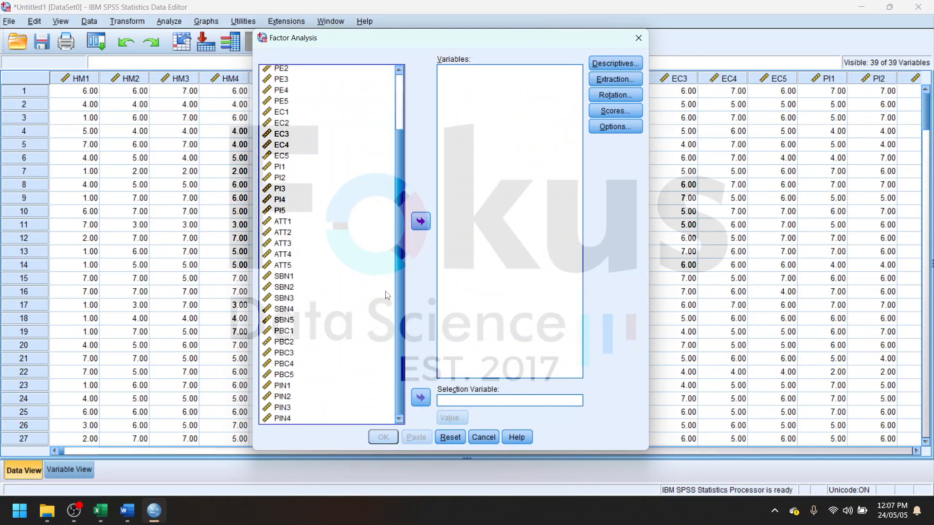
pyautogui.scroll(2, 365, 212)
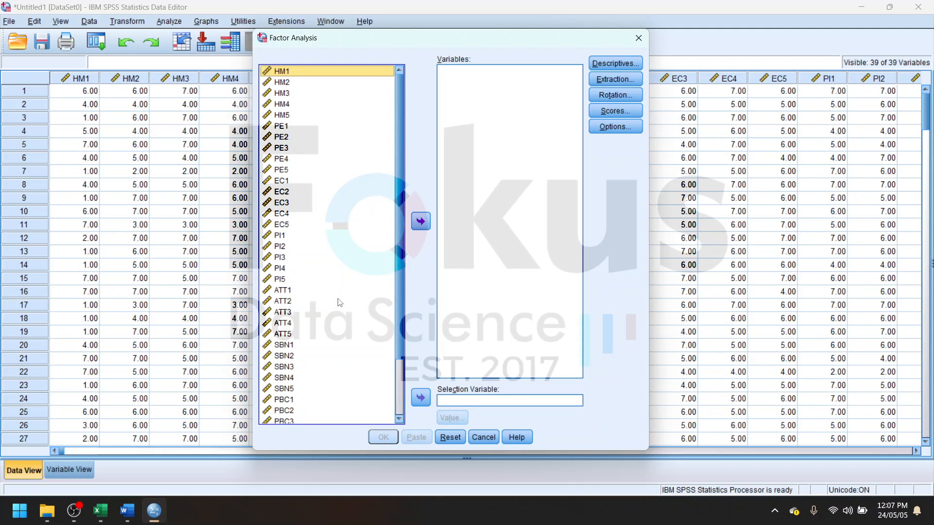
pyautogui.click(364, 228)
pyautogui.hotkey('ctrl', 'a')
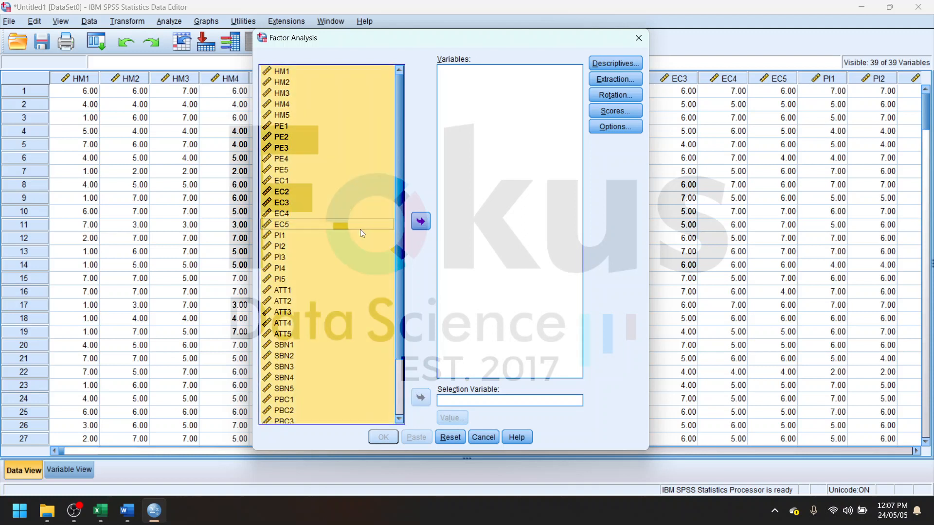
pyautogui.click(421, 221)
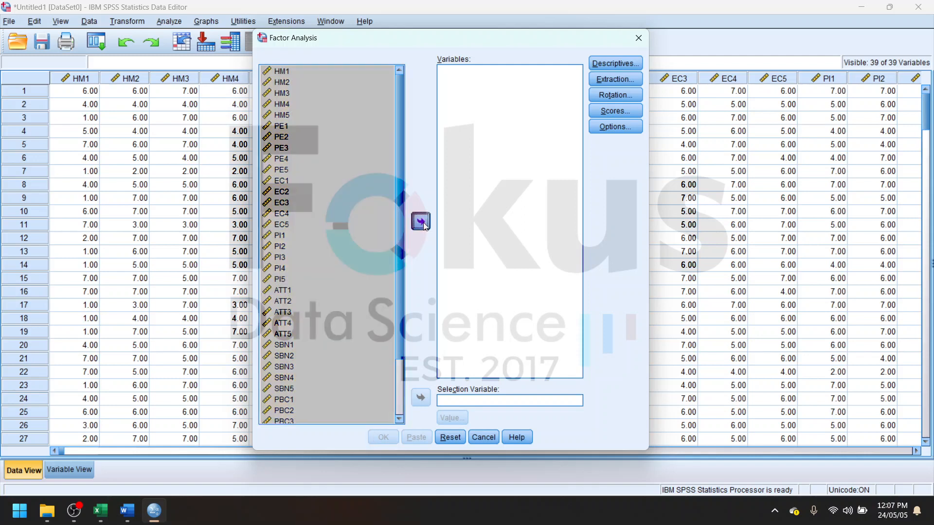
# - Set the factor analysis options to suppress small coefficients and adjust the absolute value threshold
pyautogui.click(622, 130)
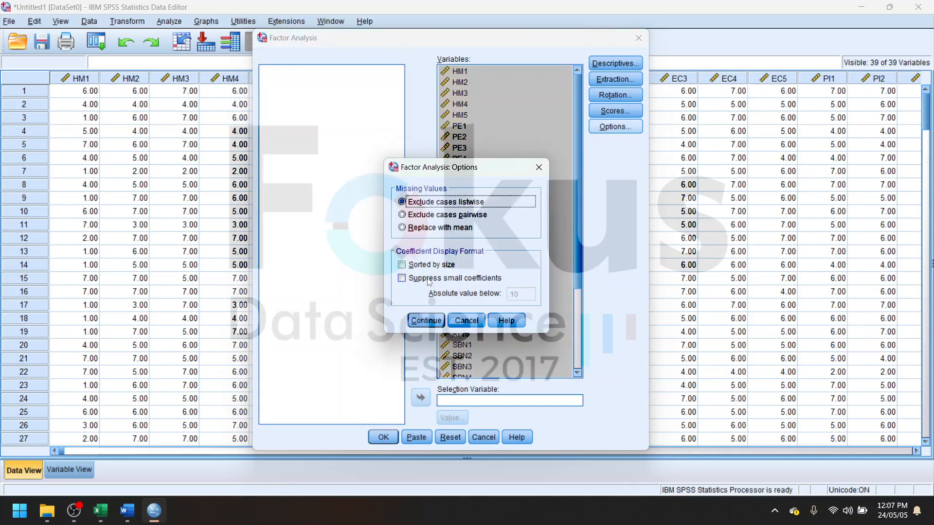
pyautogui.click(429, 281)
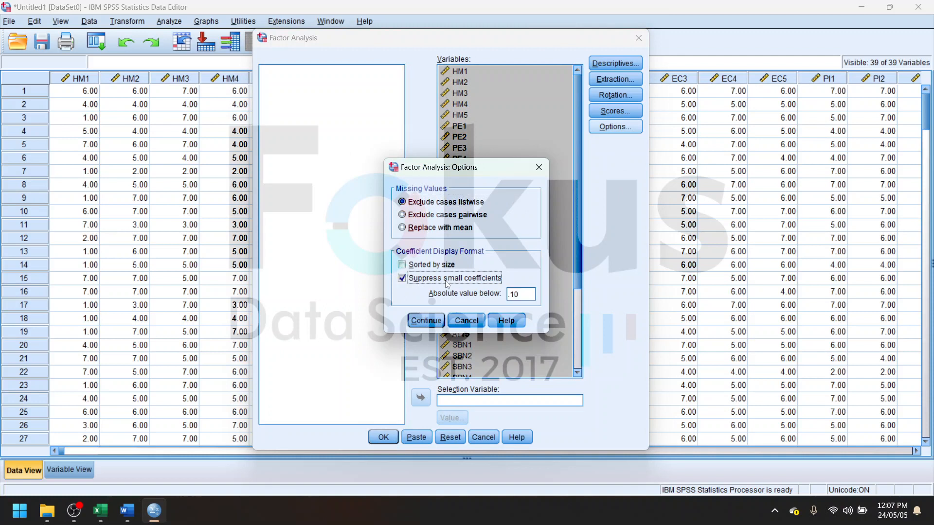
pyautogui.doubleClick(526, 293)
pyautogui.click(527, 294)
pyautogui.click(420, 321)
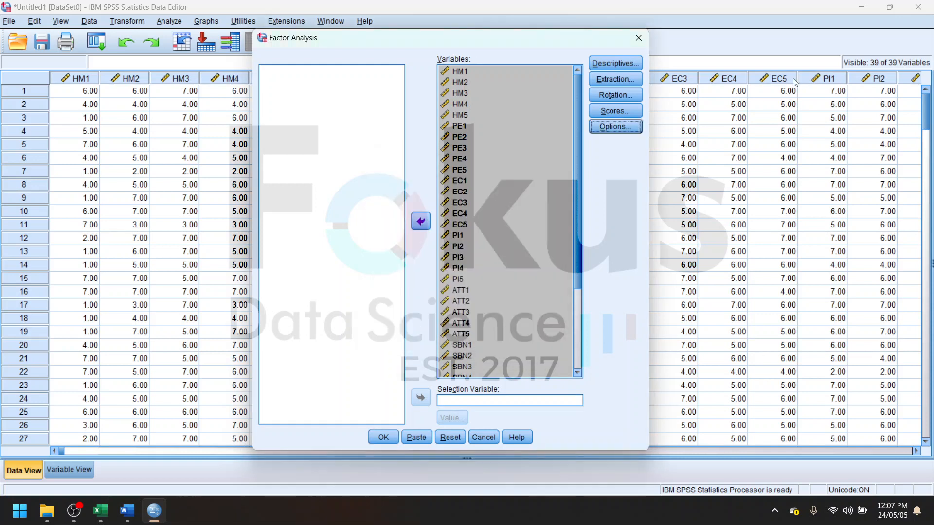
# - Set the factor rotation method to Direct Oblimin
pyautogui.click(611, 96)
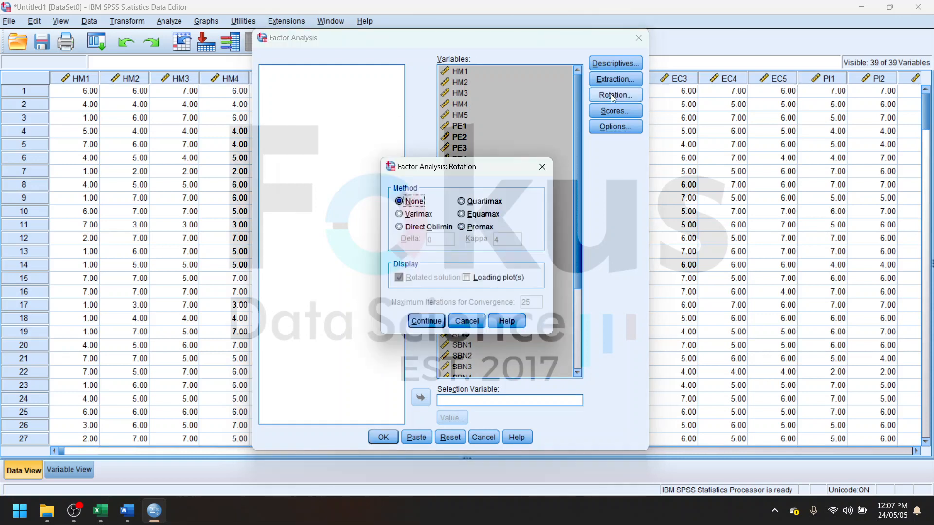
pyautogui.click(445, 227)
pyautogui.click(426, 321)
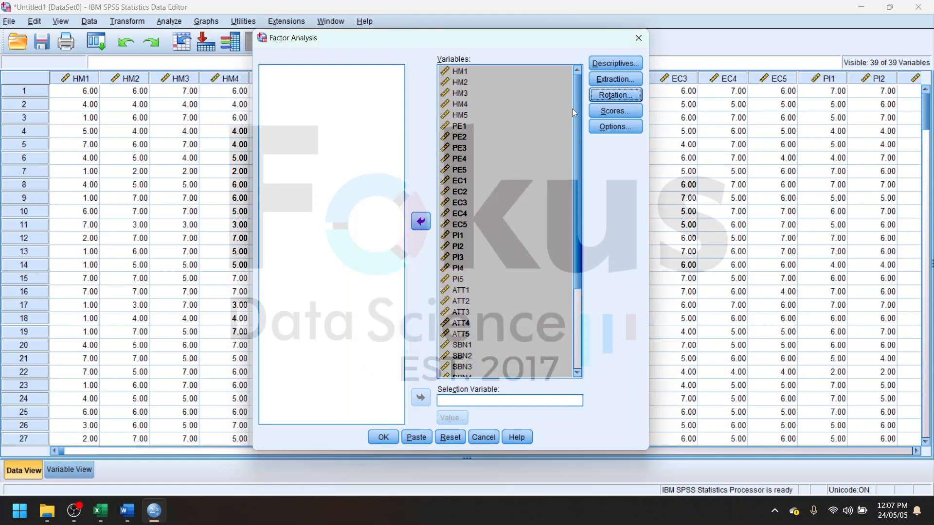
# - Include KMO and Bartlett's test of sphericity in the descriptives and run the factor analysis
pyautogui.click(595, 65)
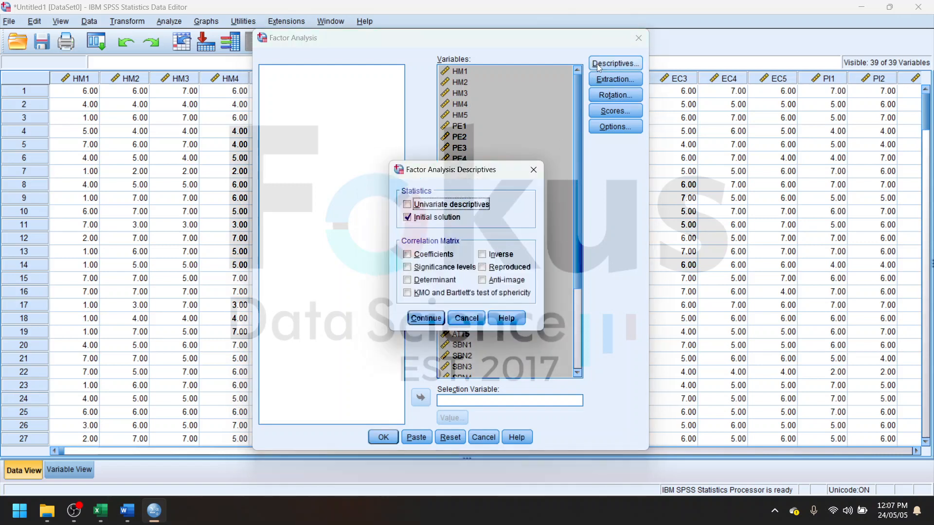
pyautogui.click(428, 293)
pyautogui.click(426, 318)
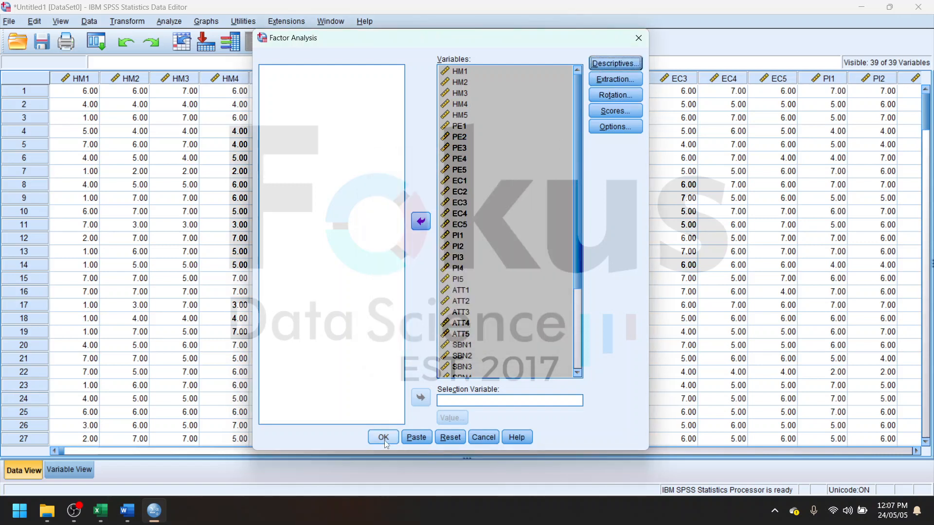
pyautogui.click(384, 438)
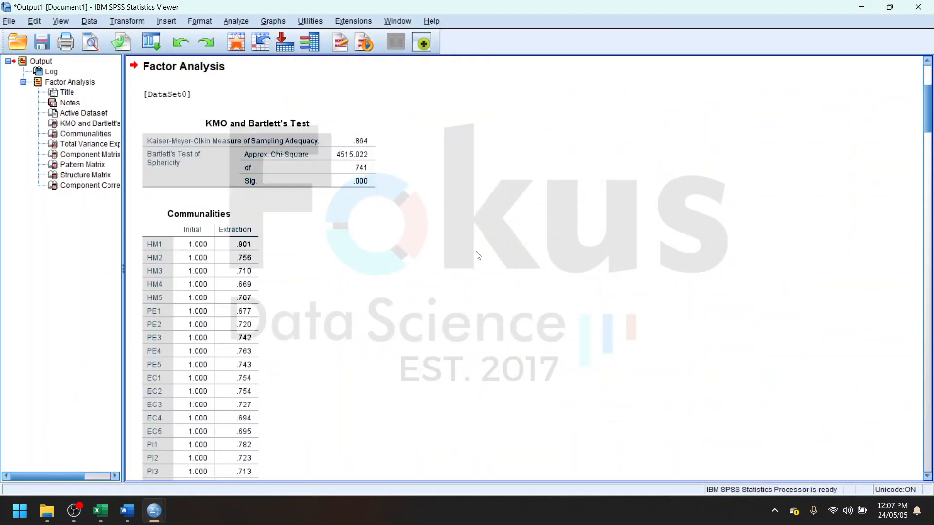
# - Review the factor analysis output and inspect the Pattern Matrix loadings for all indicators from HM1 to PIN4
pyautogui.scroll(-20, 292, 280)
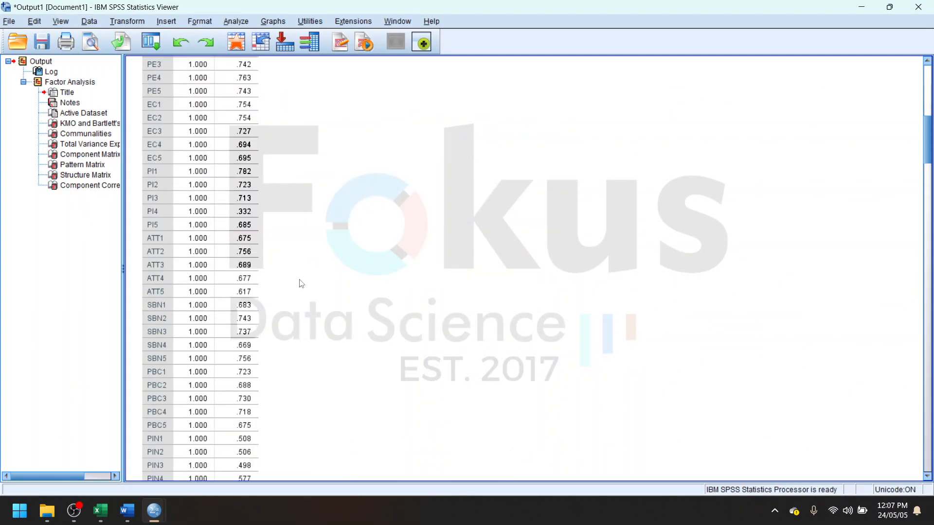
pyautogui.scroll(-20, 356, 295)
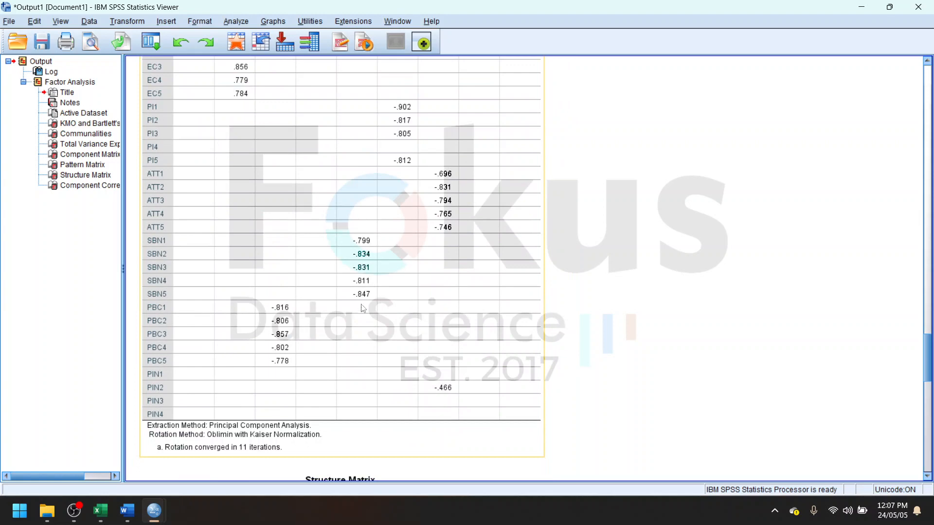
pyautogui.scroll(-20, 361, 310)
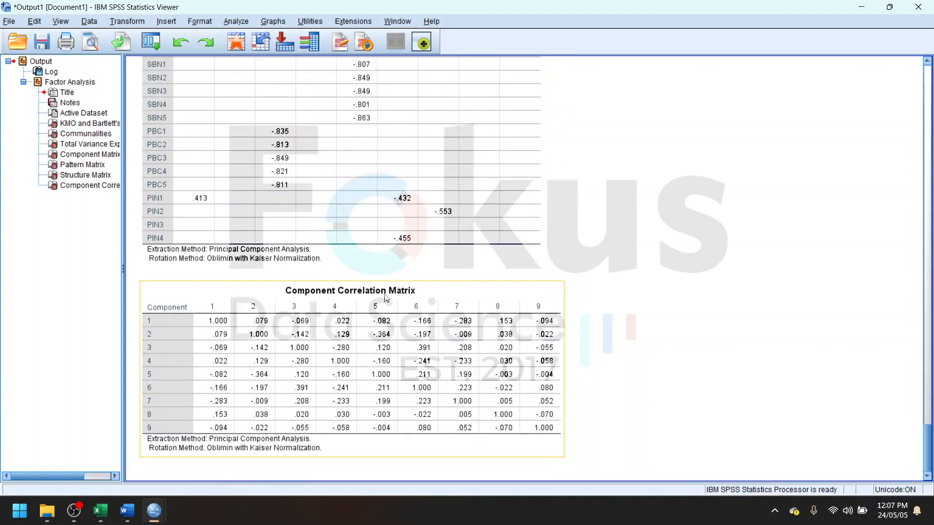
pyautogui.scroll(20, 382, 299)
pyautogui.scroll(10, 384, 300)
pyautogui.click(395, 317)
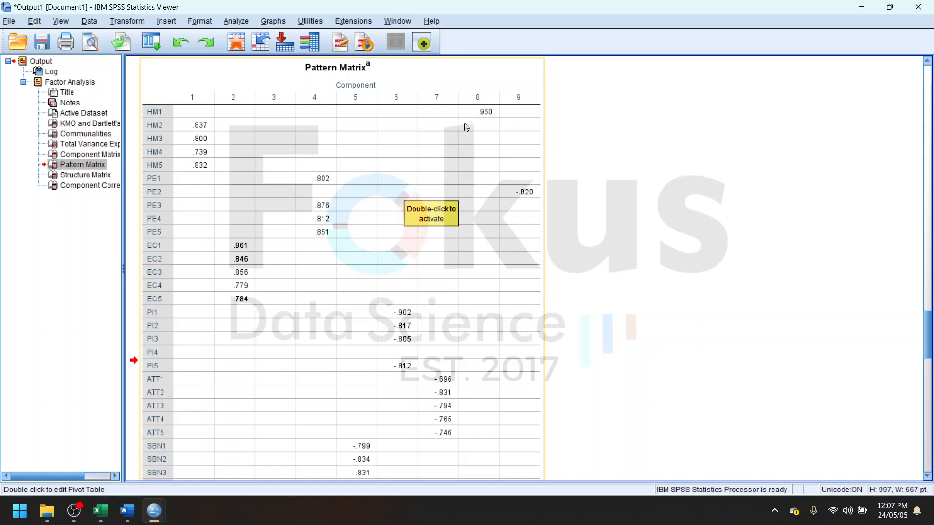
pyautogui.scroll(-3, 323, 276)
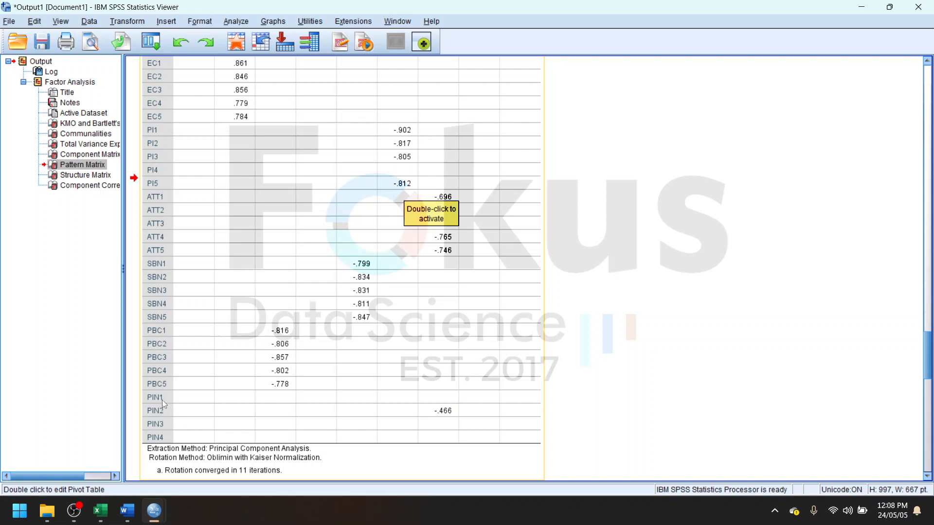
# - Switch to Excel to check the construct groupings of the indicators through Purchase Intention, and return to the SPSS output's matrices
pyautogui.click(105, 517)
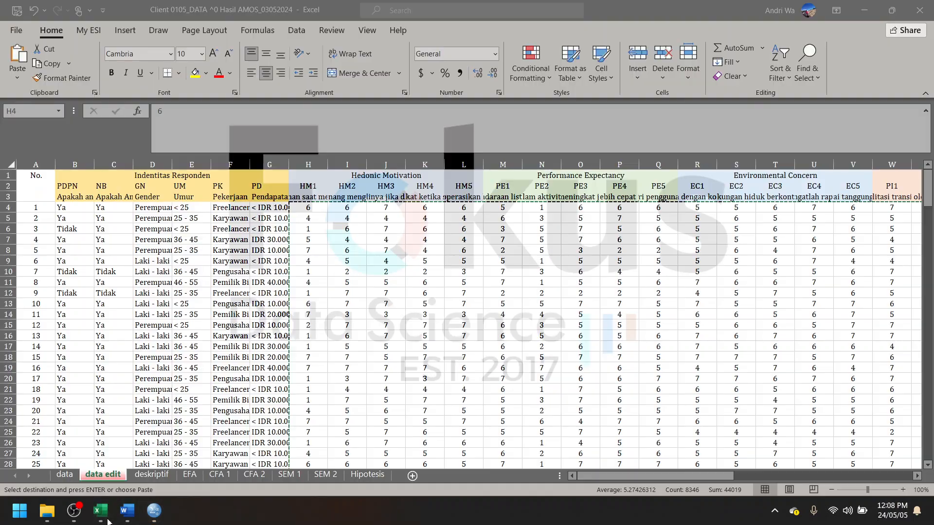
pyautogui.hscroll(10, 568, 330)
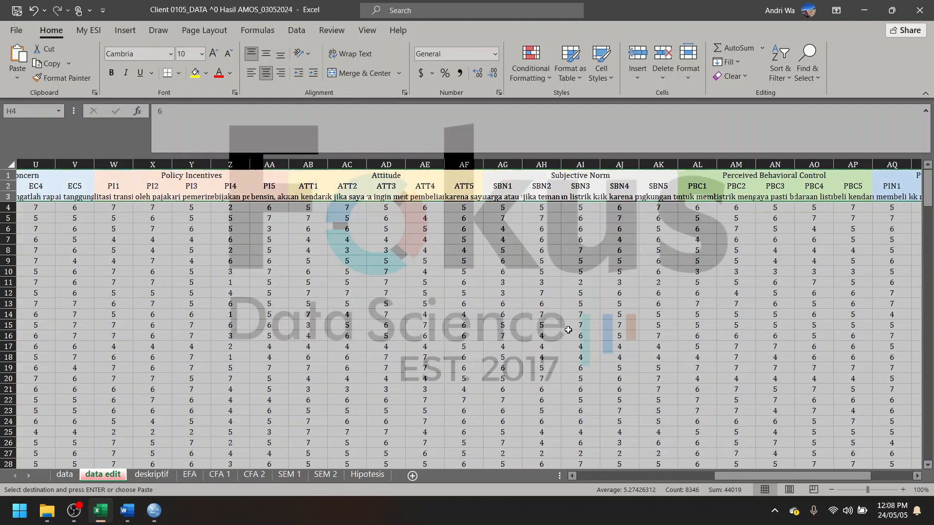
pyautogui.hscroll(3, 568, 330)
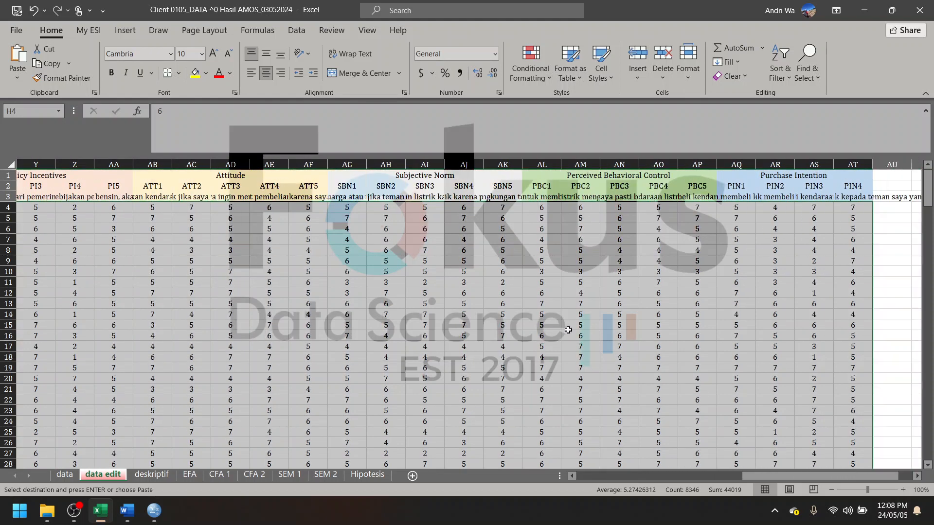
pyautogui.click(869, 12)
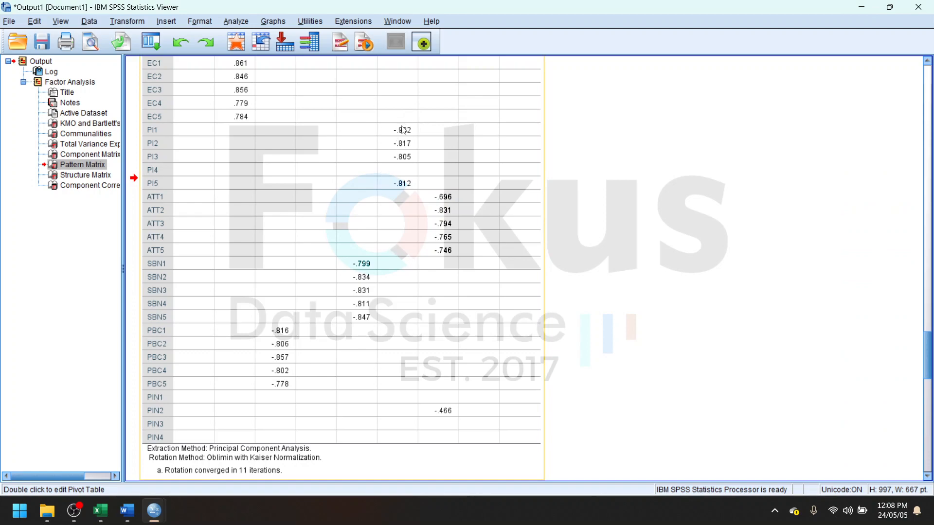
pyautogui.scroll(10, 413, 194)
pyautogui.scroll(-15, 428, 253)
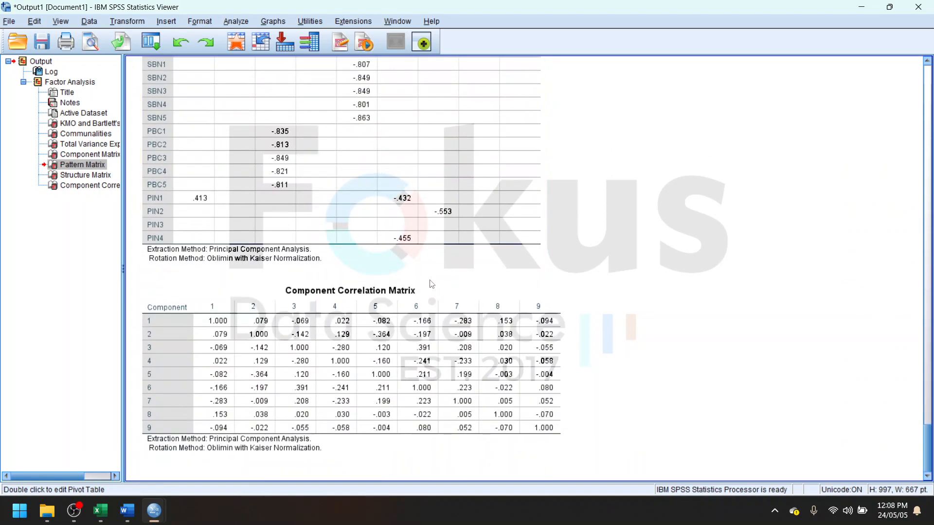
# - Close the output window of the factor analysis on all indicators
pyautogui.click(687, 295)
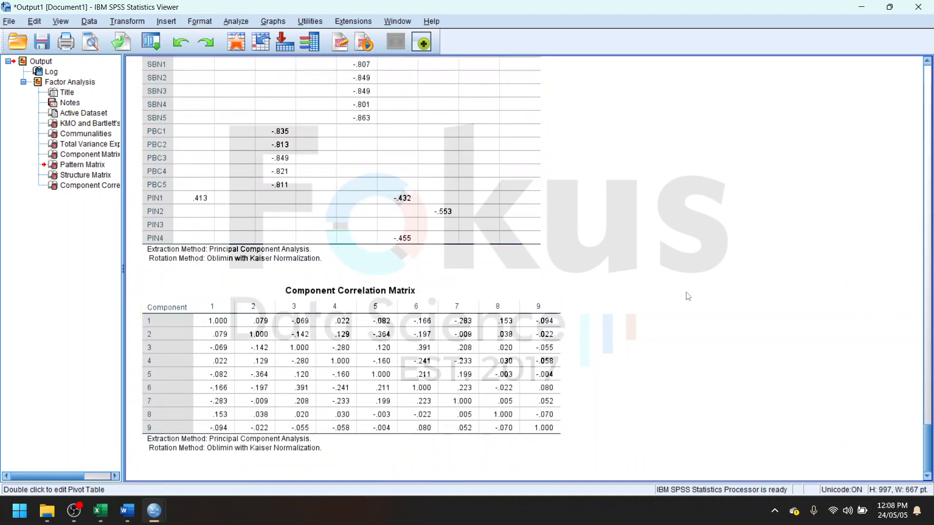
pyautogui.click(912, 10)
pyautogui.click(489, 273)
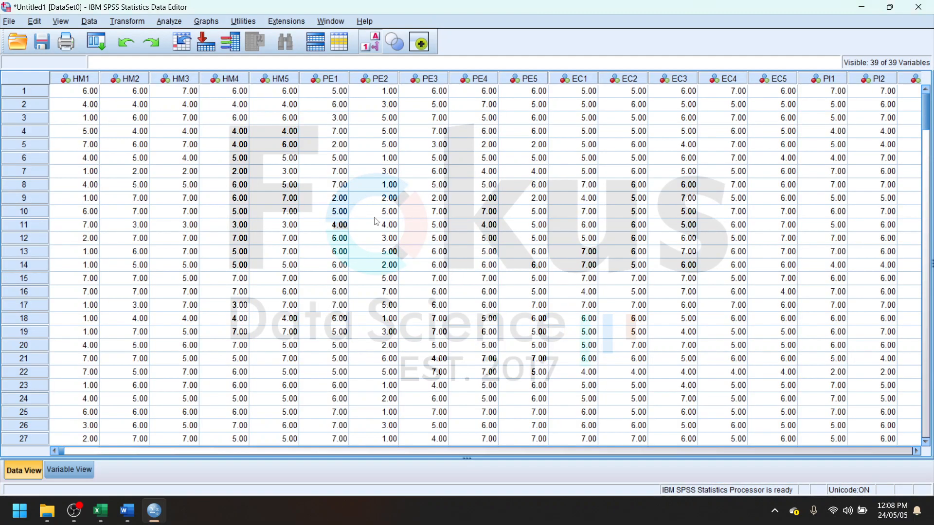
# - Reopen the Factor Analysis setup and remove all indicators from the analysed variables
pyautogui.click(178, 22)
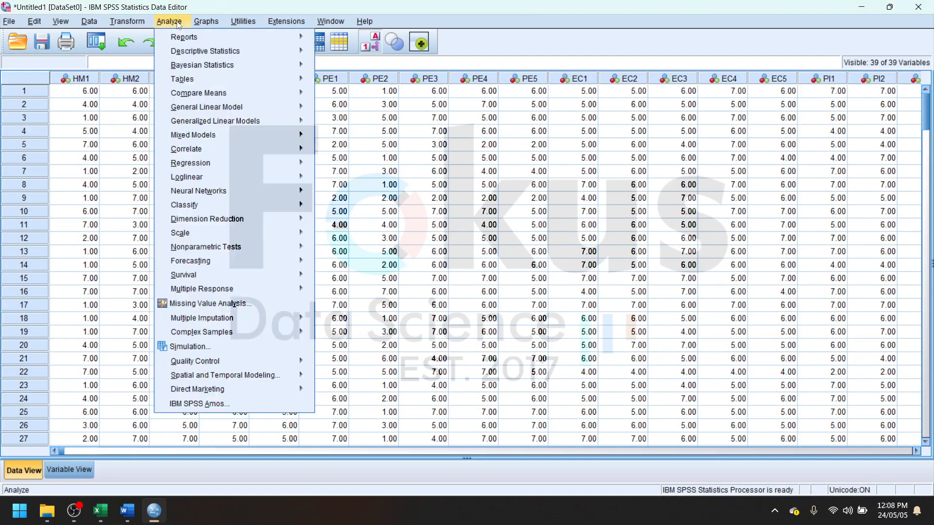
pyautogui.moveTo(226, 219)
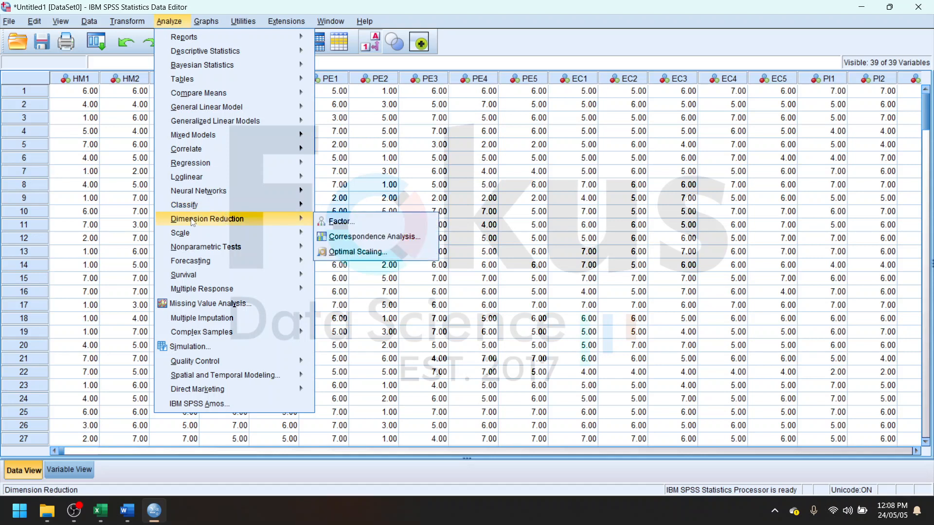
pyautogui.click(334, 225)
pyautogui.click(515, 213)
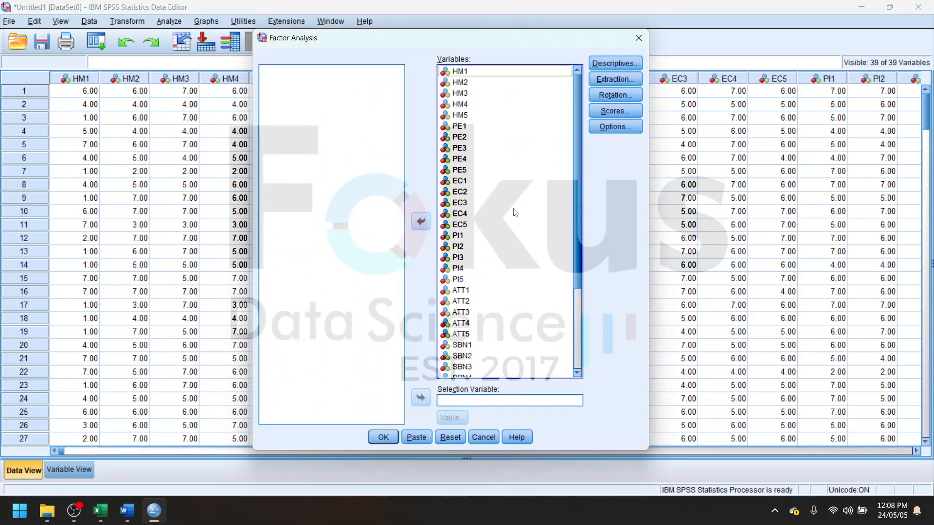
pyautogui.hotkey('ctrl', 'a')
pyautogui.click(419, 226)
# - Add only HM1 to HM5 as the factor analysis variables and run the analysis
pyautogui.click(318, 149)
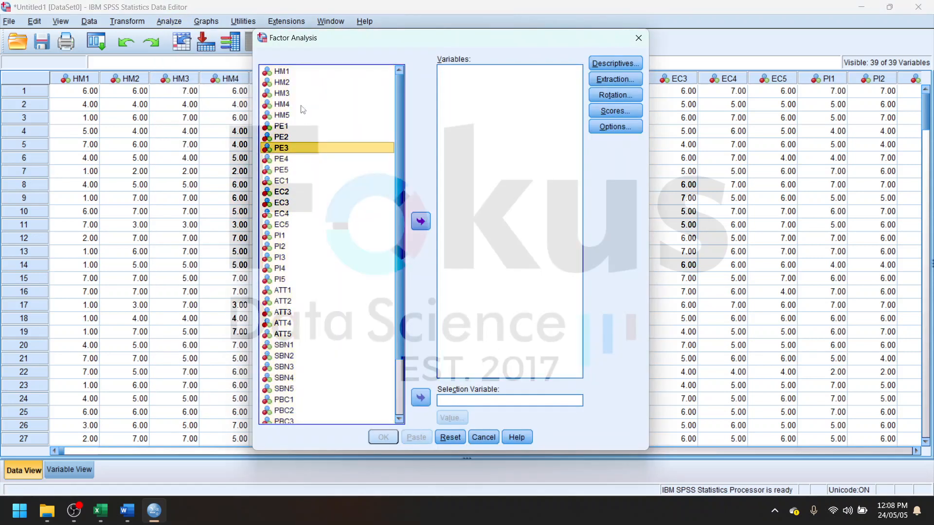
pyautogui.click(296, 73)
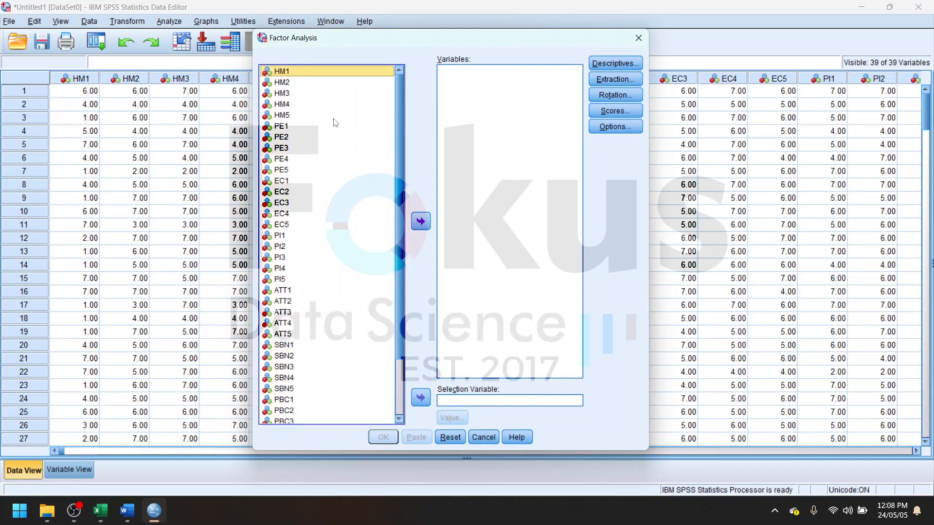
pyautogui.keyDown('shift'); pyautogui.click(291, 117); pyautogui.keyUp('shift')
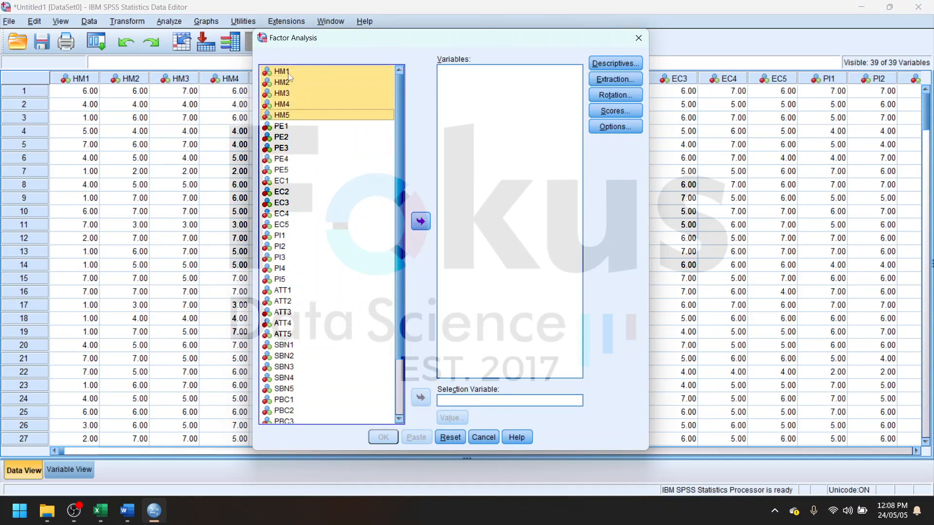
pyautogui.click(426, 221)
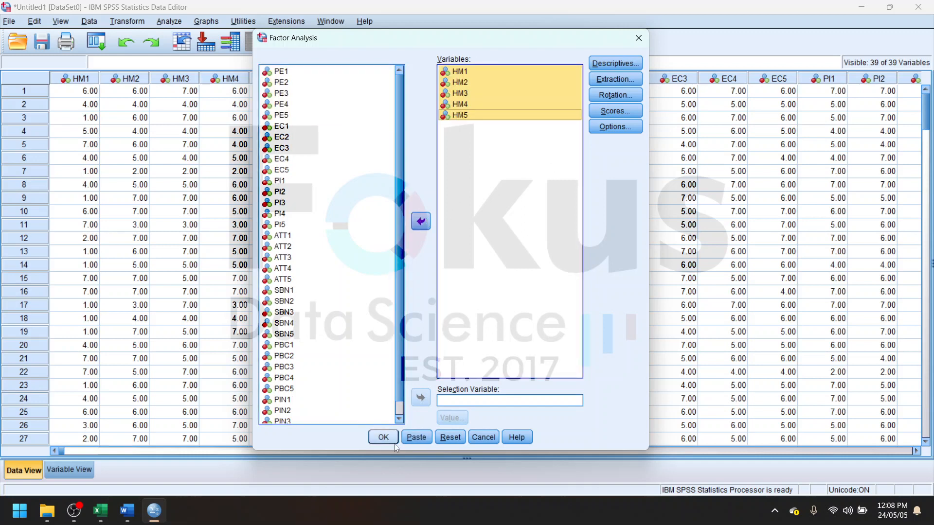
pyautogui.click(383, 437)
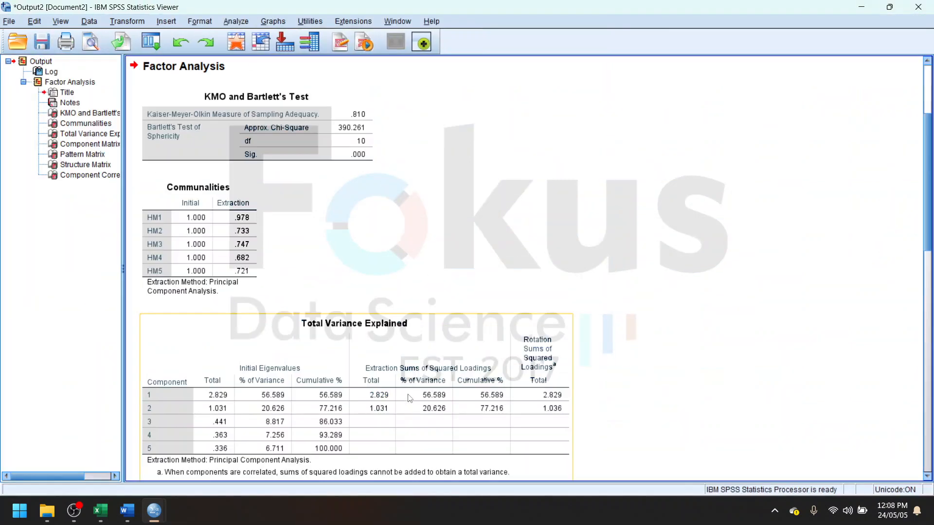
# - Review the HM1 to HM5 output, examining the KMO and Bartlett's test and the Pattern Matrix
pyautogui.scroll(-6, 411, 397)
pyautogui.scroll(-5, 411, 397)
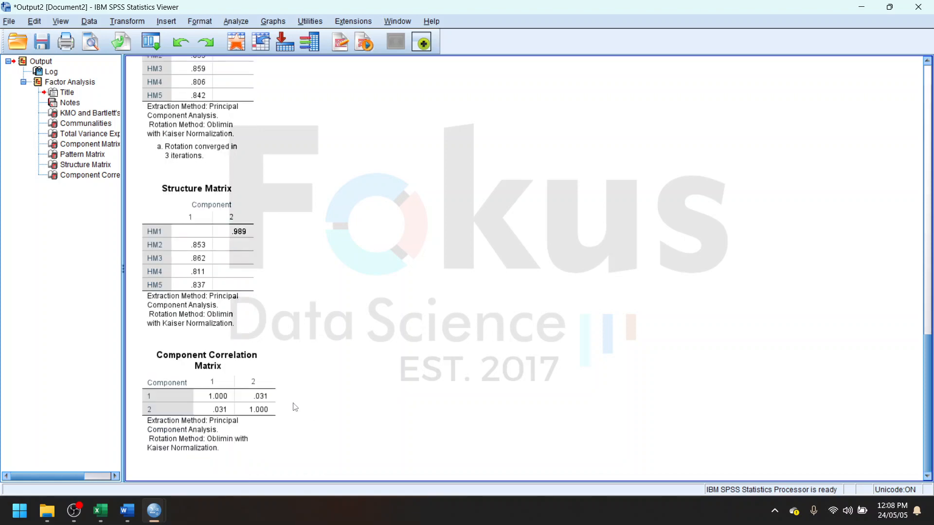
pyautogui.scroll(12, 295, 406)
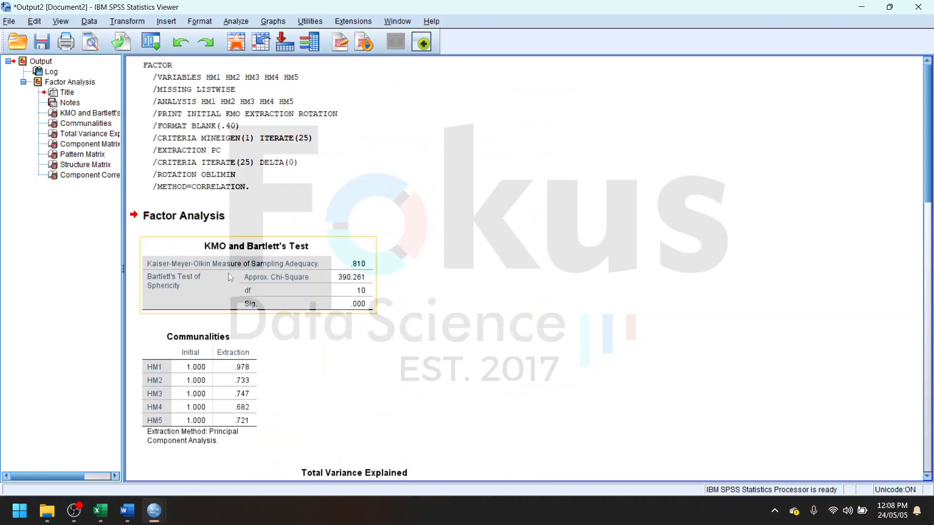
pyautogui.click(229, 273)
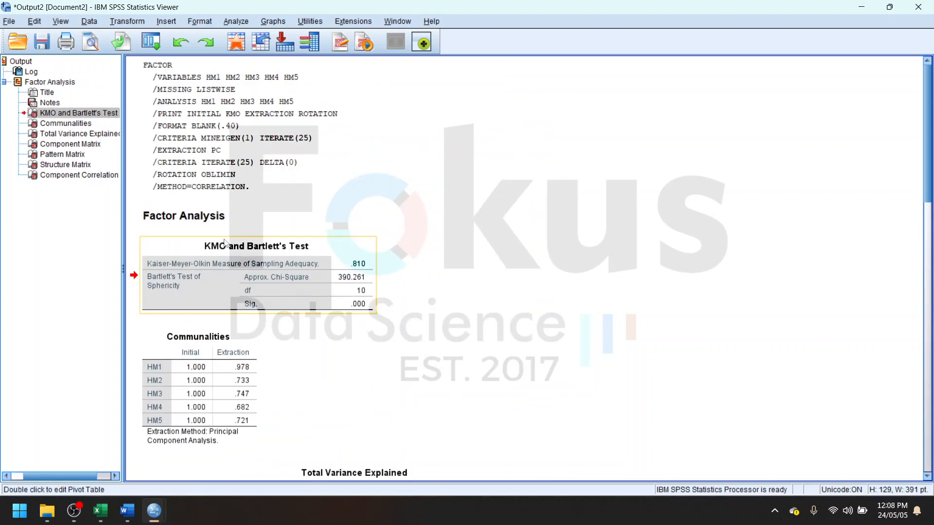
pyautogui.scroll(-10, 294, 290)
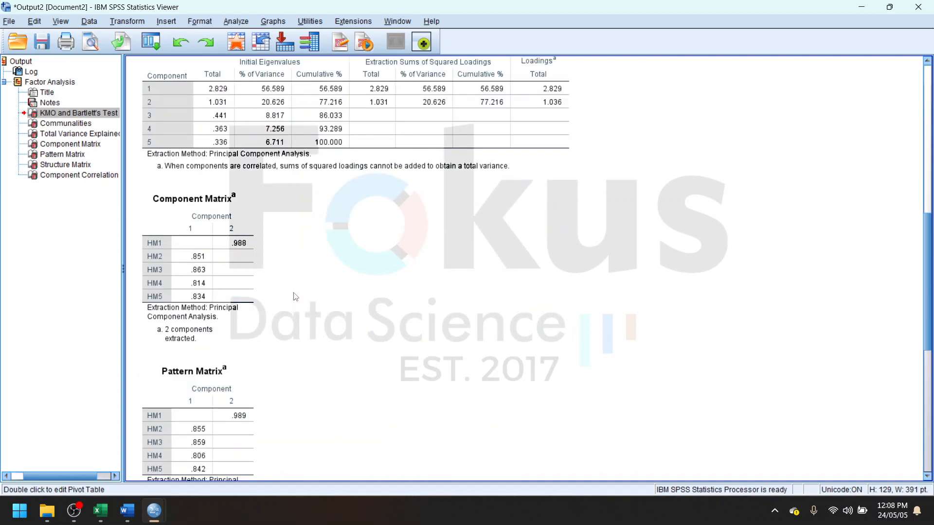
pyautogui.click(213, 284)
pyautogui.scroll(-3, 214, 287)
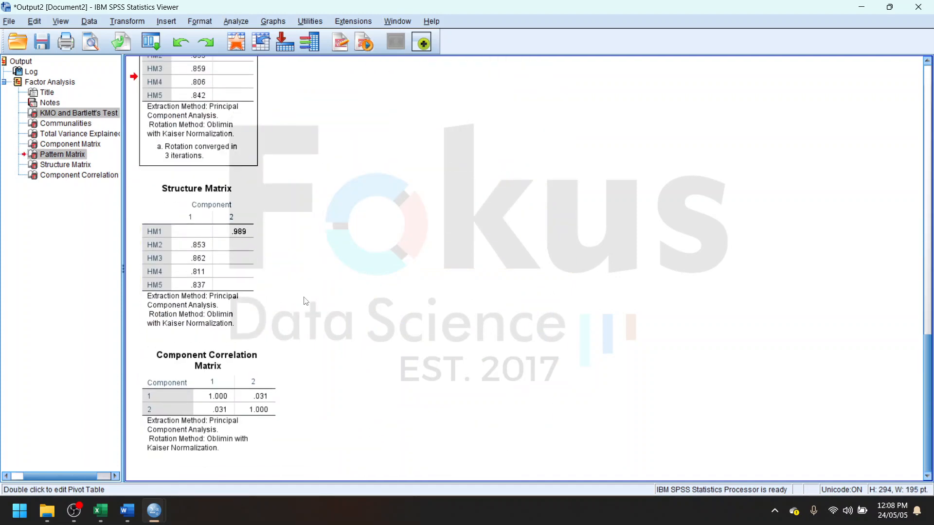
pyautogui.scroll(8, 272, 301)
pyautogui.scroll(5, 287, 292)
pyautogui.scroll(-2, 285, 278)
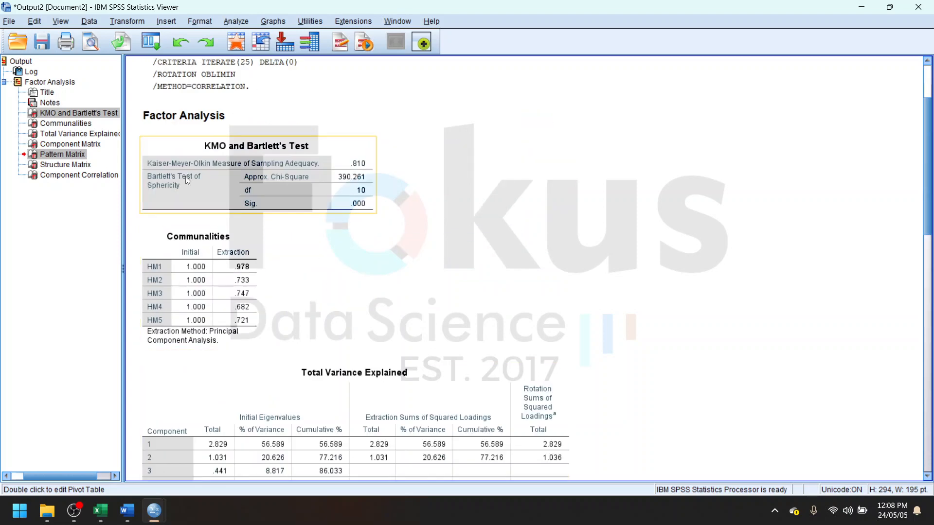
# - Switch to the Word report to examine the KMO and Bartlett's rows of the Hedonic Motivation table and their interpretation, and return to SPSS
pyautogui.click(135, 514)
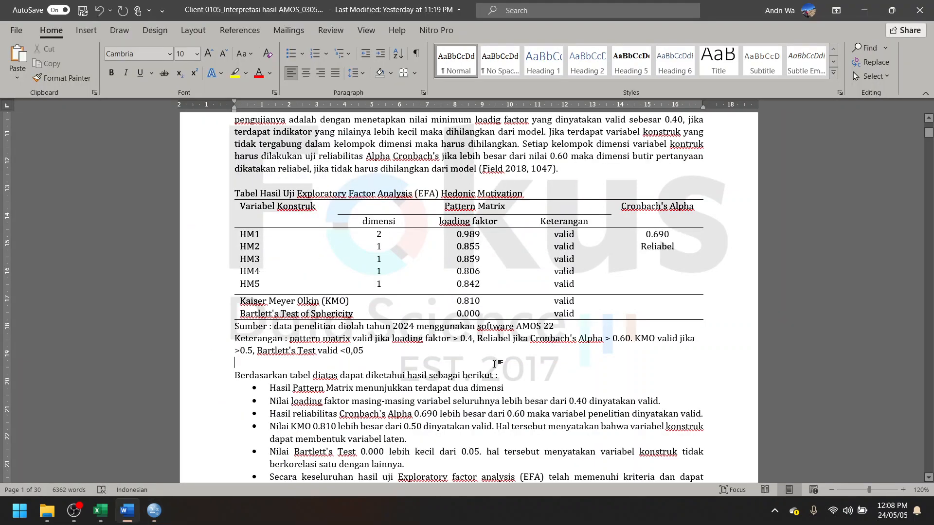
pyautogui.scroll(-2, 231, 296)
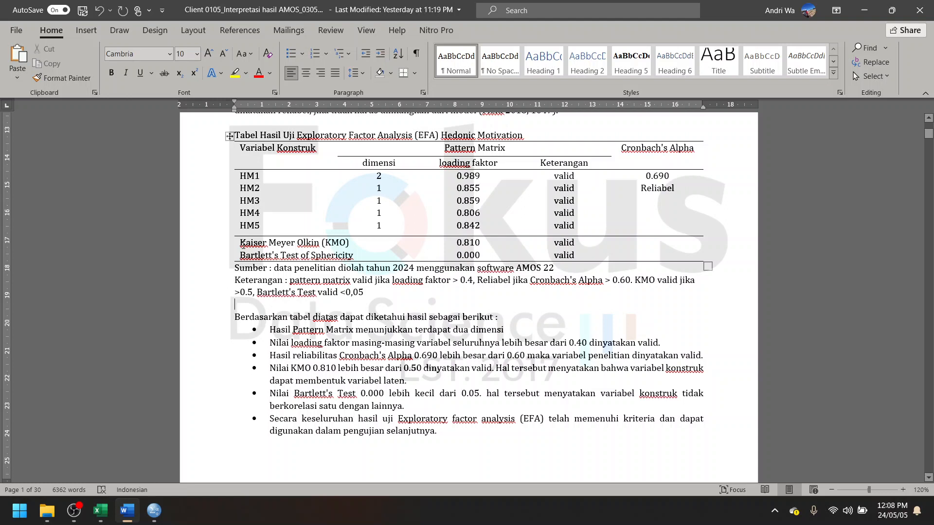
pyautogui.moveTo(244, 245); pyautogui.dragTo(531, 242)
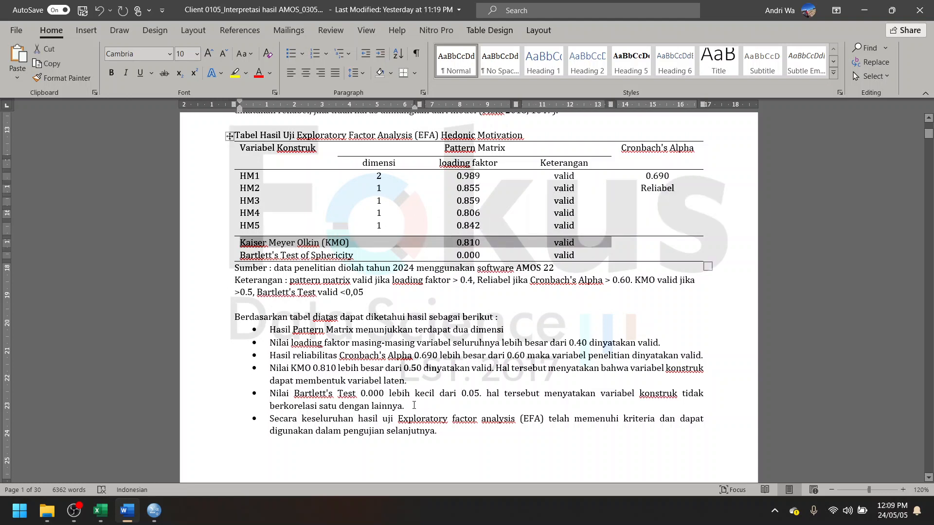
pyautogui.click(370, 370)
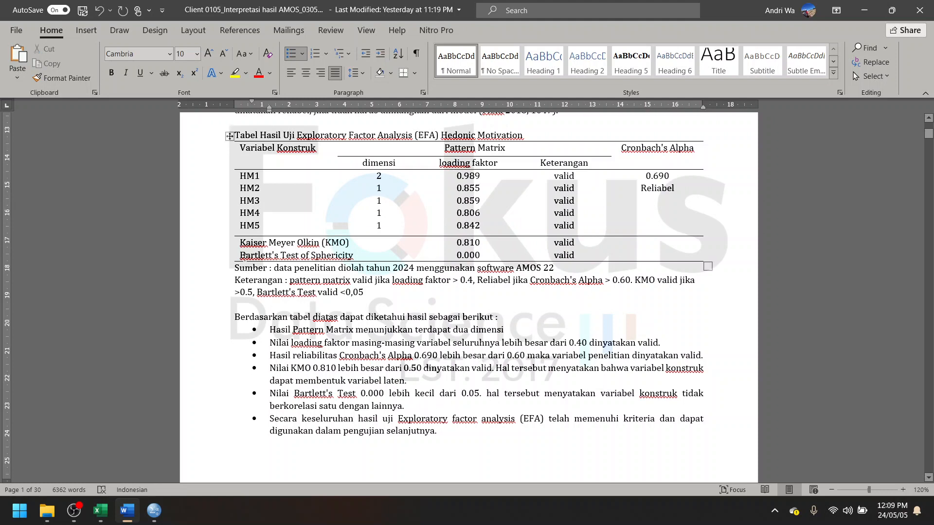
pyautogui.moveTo(240, 255); pyautogui.dragTo(317, 256)
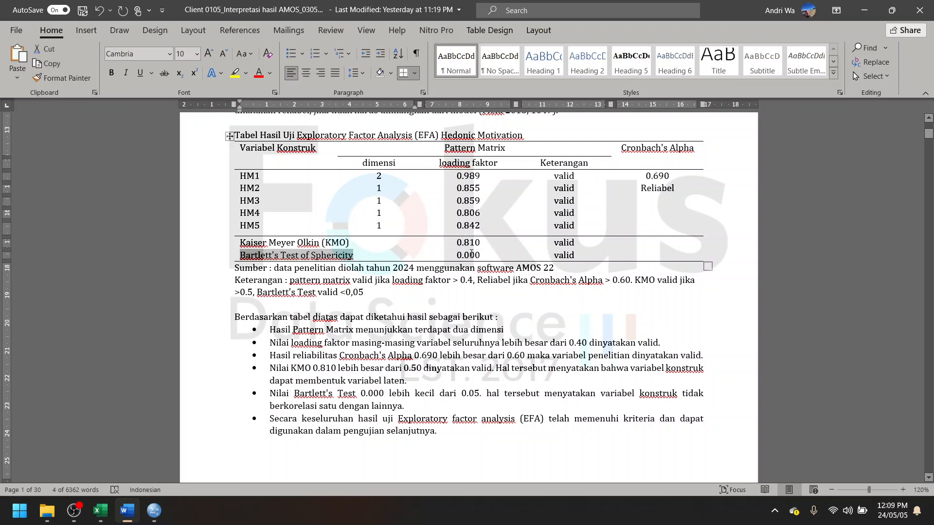
pyautogui.moveTo(496, 252); pyautogui.dragTo(456, 254)
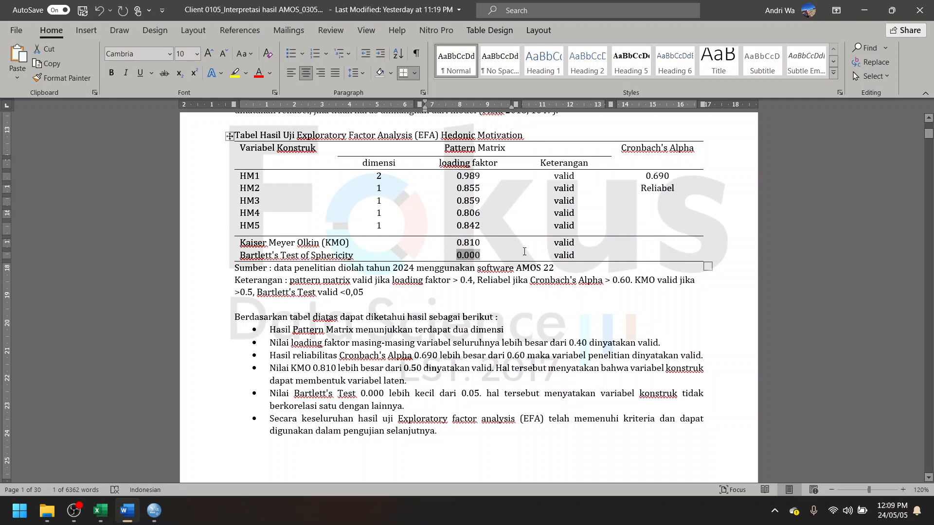
pyautogui.click(524, 251)
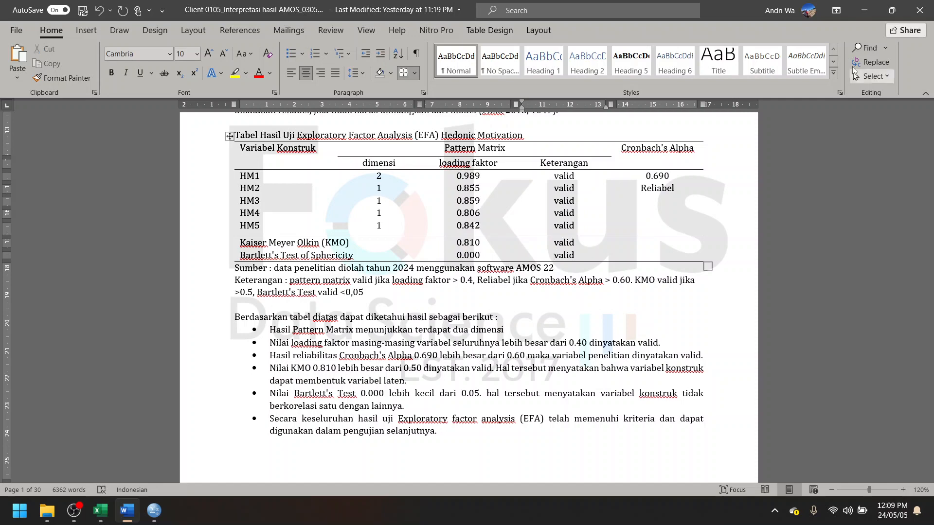
pyautogui.click(864, 11)
# - Compare the KMO and Bartlett's test and the Pattern Matrix in the SPSS output with the reported table
pyautogui.click(263, 161)
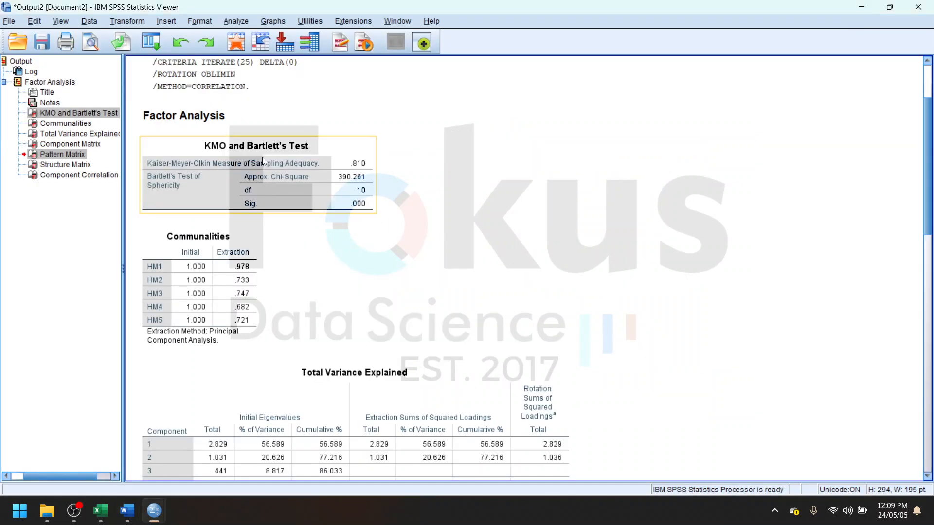
pyautogui.scroll(-15, 262, 255)
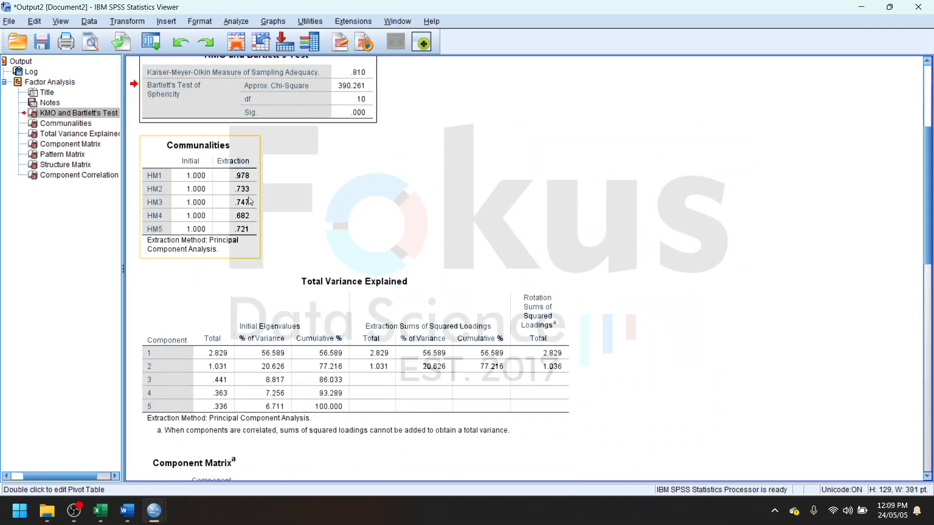
pyautogui.scroll(-3, 262, 256)
pyautogui.click(247, 240)
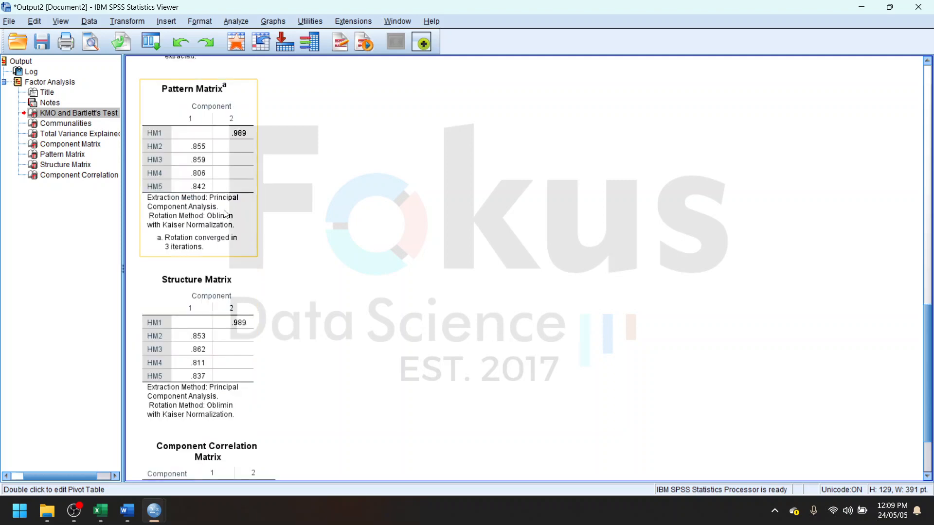
pyautogui.scroll(-3, 279, 275)
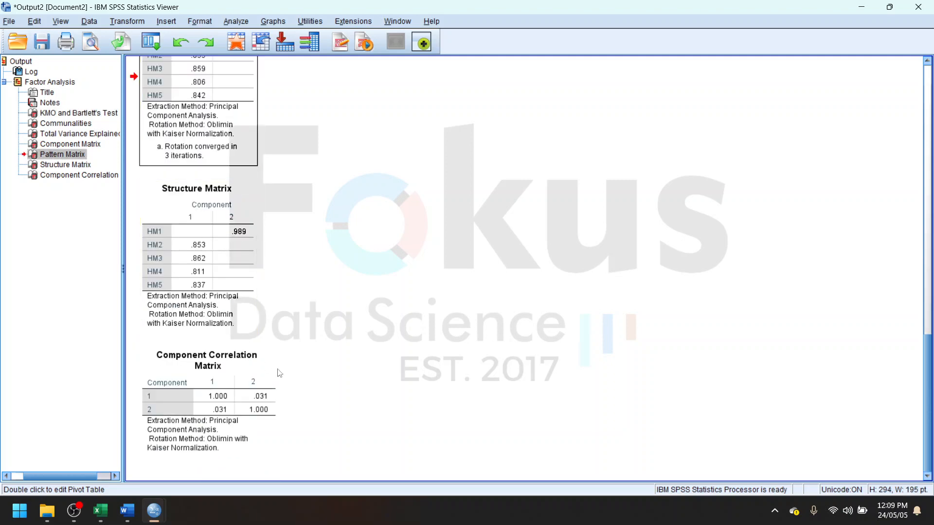
pyautogui.scroll(4, 296, 363)
pyautogui.scroll(-4, 298, 365)
pyautogui.click(604, 346)
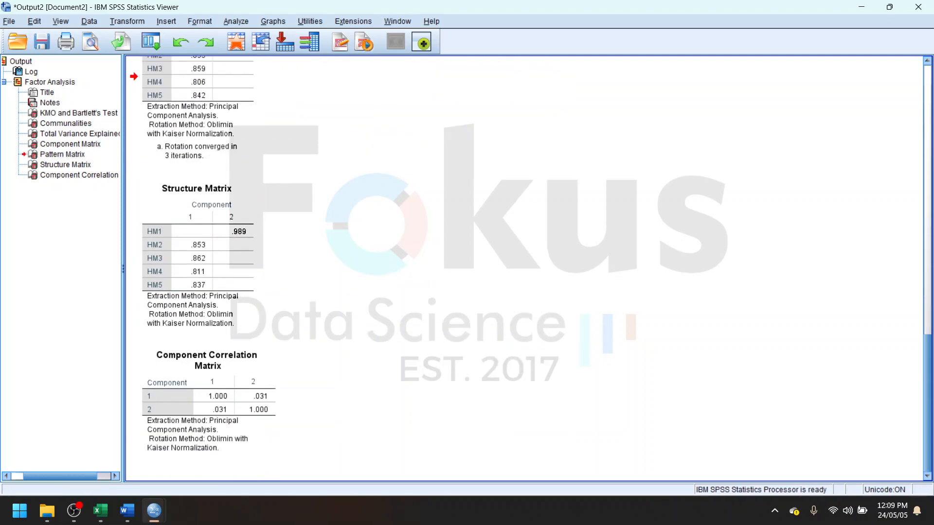
# - Check the Cronbach's Alpha column of the Hedonic Motivation table in Word and return to the SPSS output
pyautogui.click(127, 510)
pyautogui.click(631, 140)
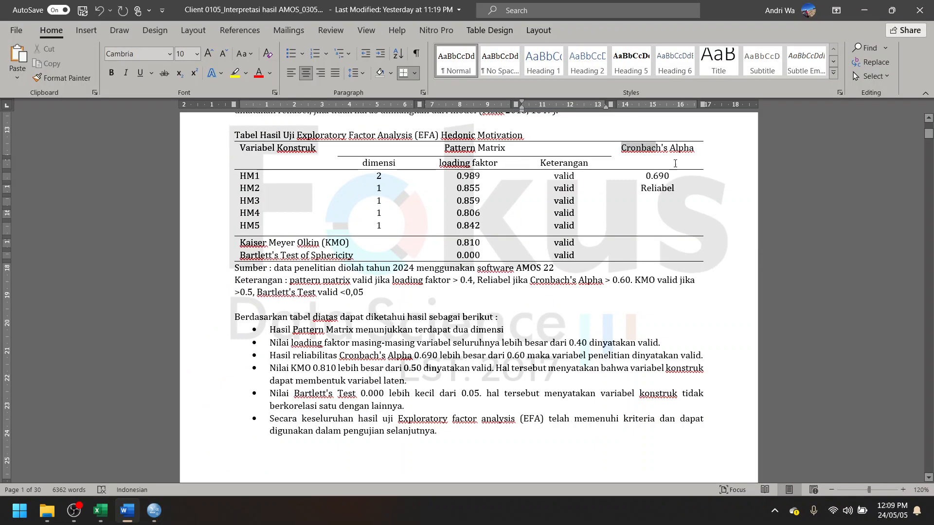
pyautogui.click(857, 13)
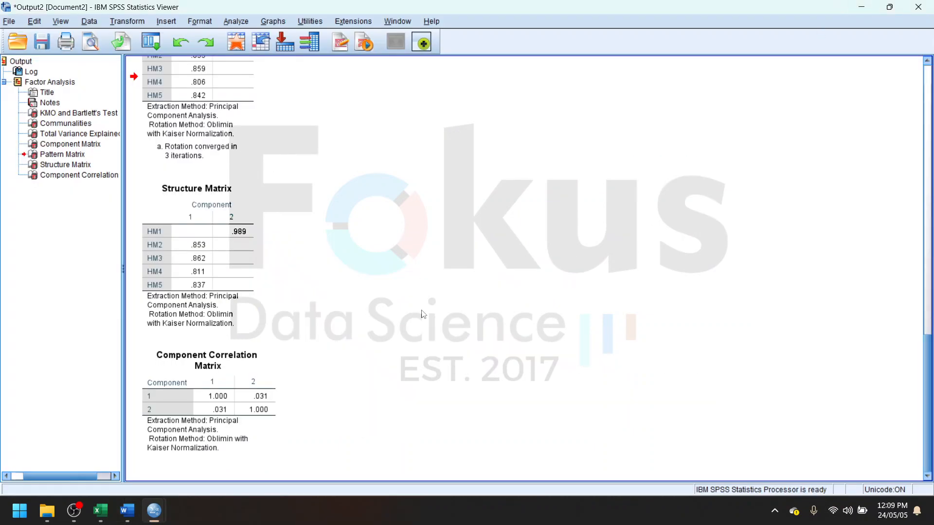
# - Run a reliability analysis with the Alpha model on items HM1 to HM5 and look over the resulting output
pyautogui.click(236, 21)
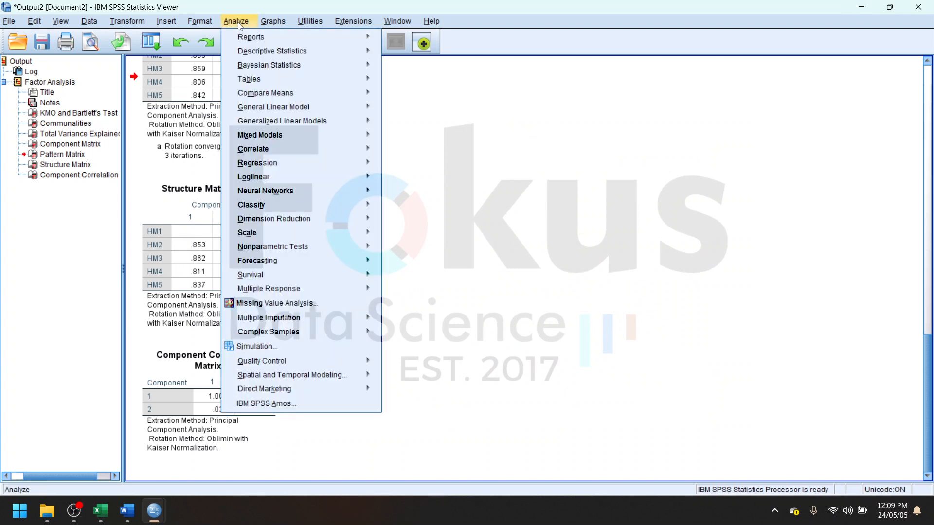
pyautogui.moveTo(331, 225)
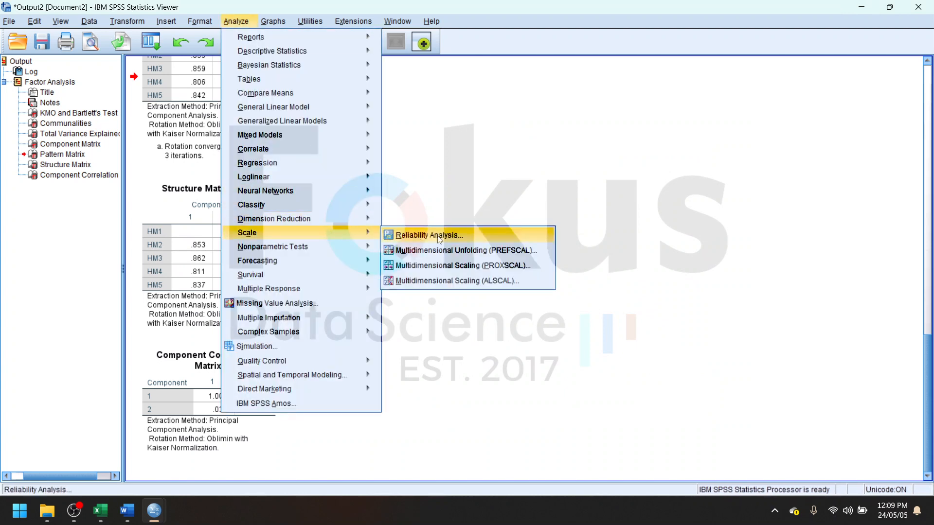
pyautogui.click(414, 232)
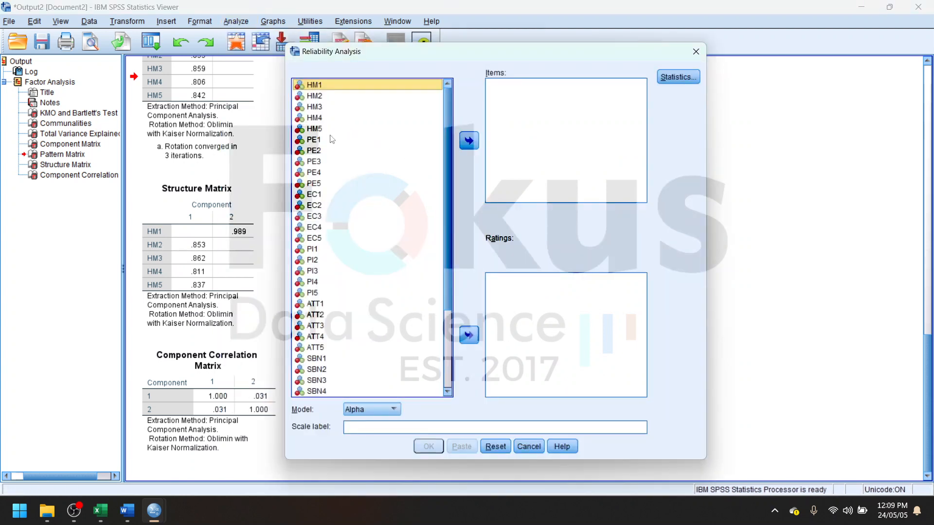
pyautogui.keyDown('shift'); pyautogui.click(327, 130); pyautogui.keyUp('shift')
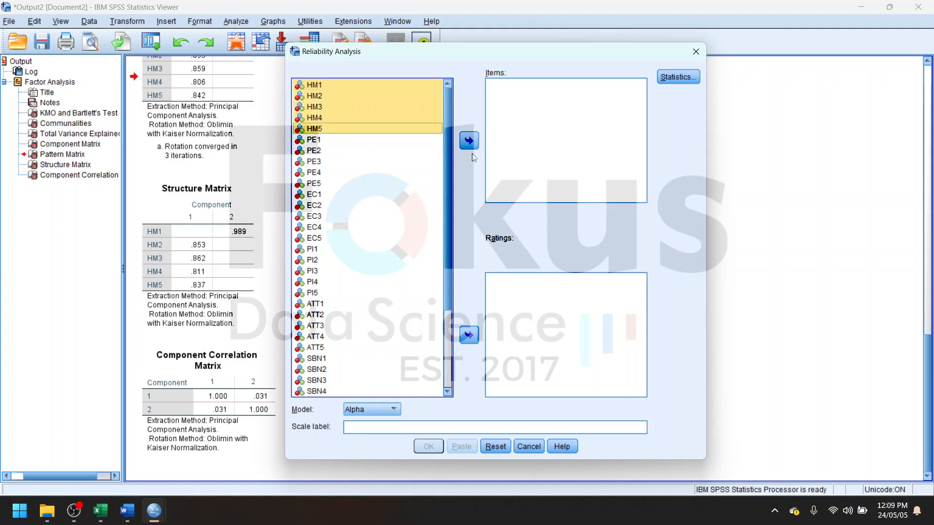
pyautogui.click(470, 146)
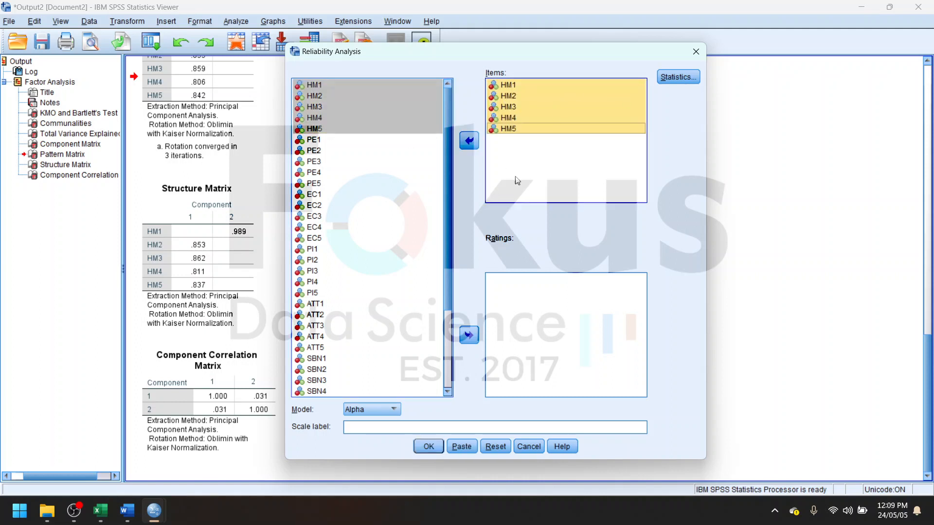
pyautogui.click(428, 447)
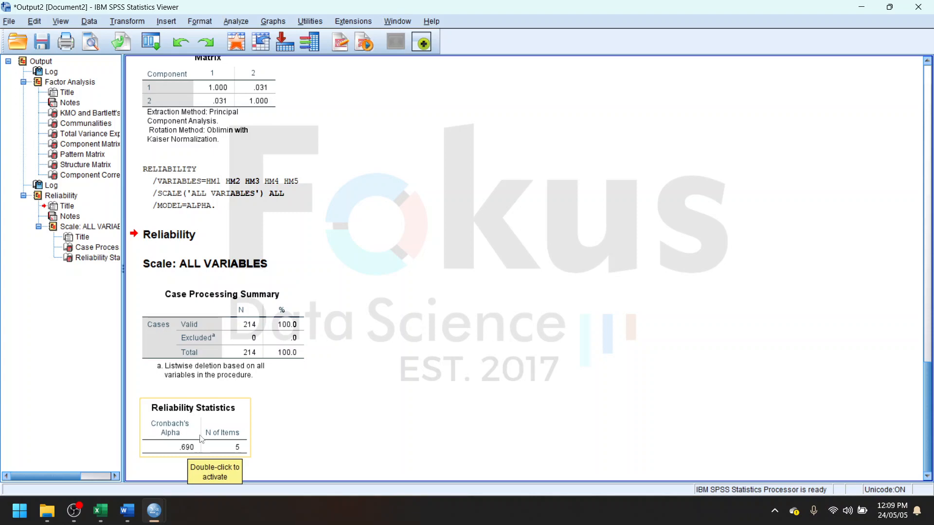
pyautogui.scroll(15, 273, 433)
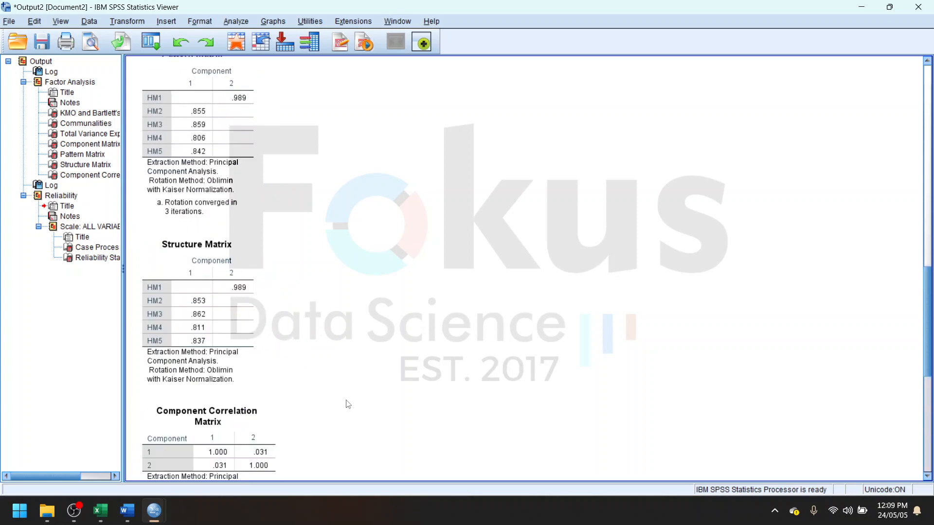
pyautogui.scroll(3, 305, 331)
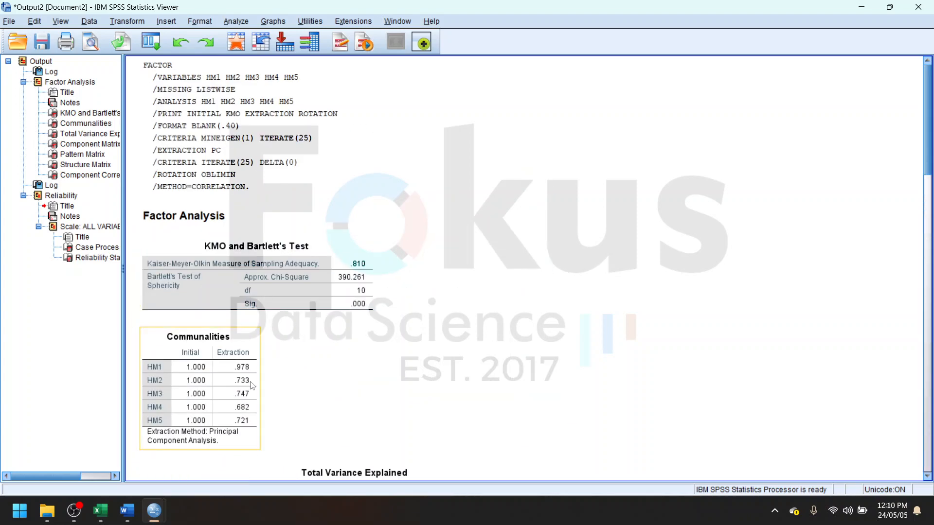
pyautogui.scroll(-15, 243, 384)
pyautogui.scroll(-3, 217, 416)
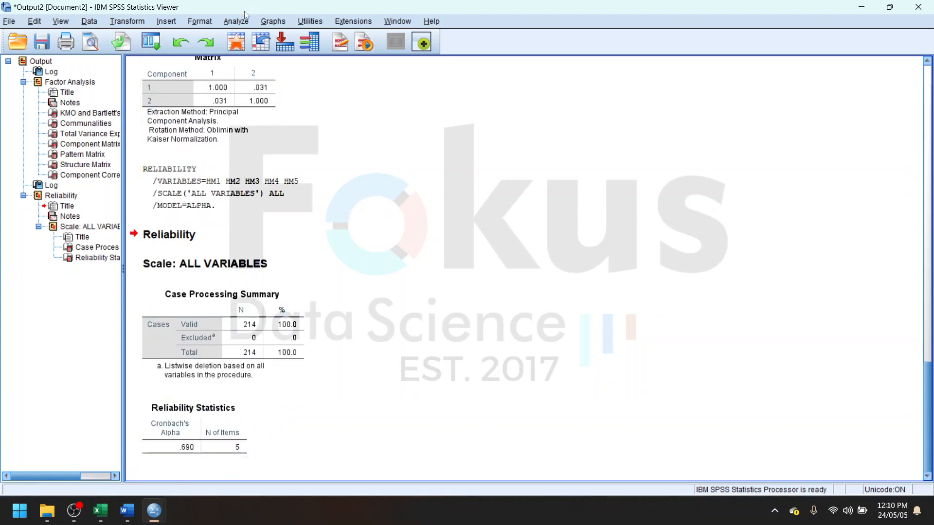
# - Rerun the factor analysis with PE1 to PE5 in place of the HM items and look over its component tables
pyautogui.click(234, 21)
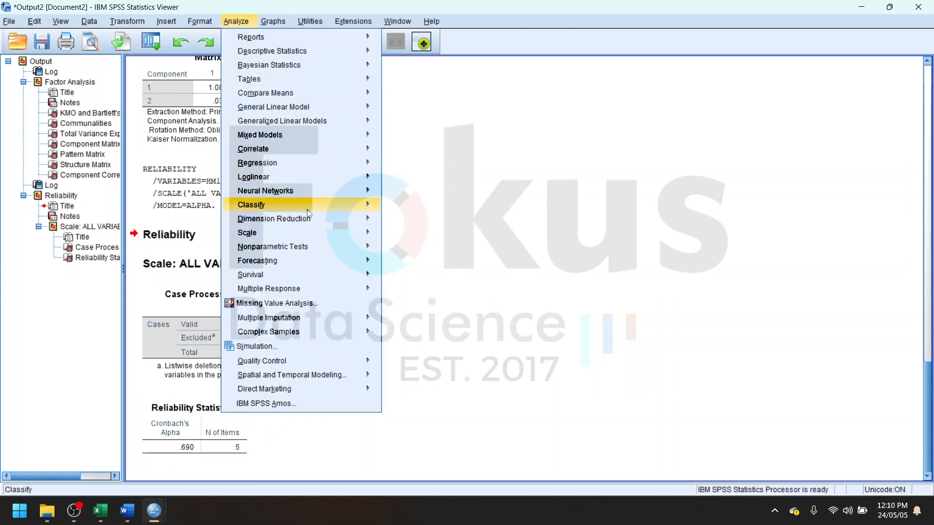
pyautogui.moveTo(328, 219)
pyautogui.click(407, 219)
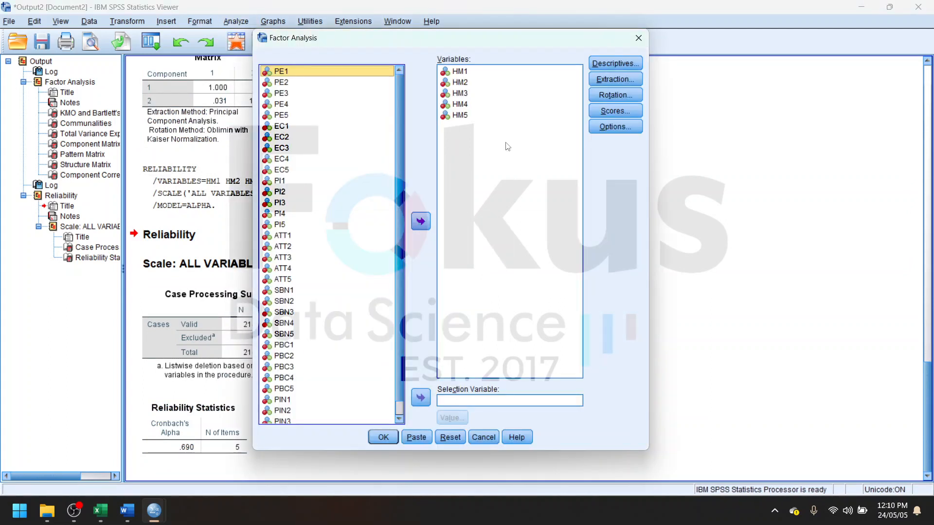
pyautogui.click(421, 221)
pyautogui.click(321, 127)
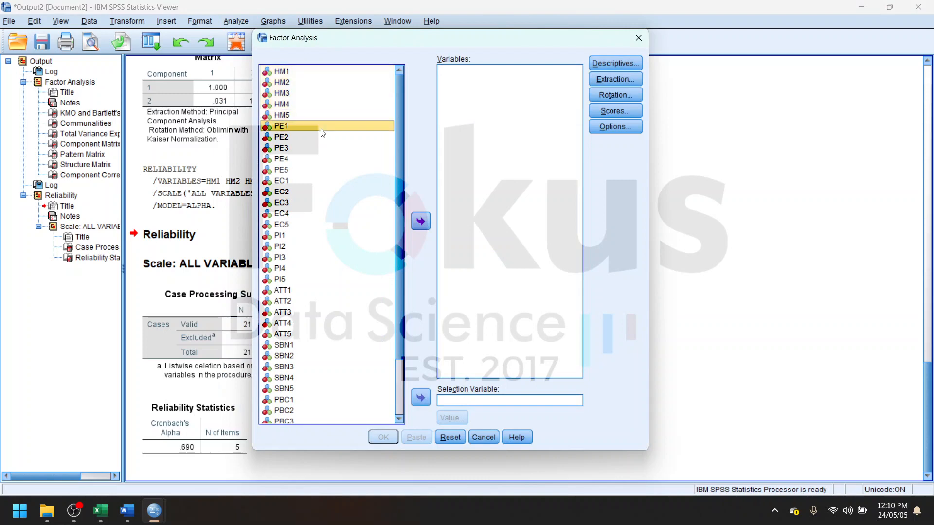
pyautogui.keyDown('shift'); pyautogui.click(313, 170); pyautogui.keyUp('shift')
pyautogui.click(421, 221)
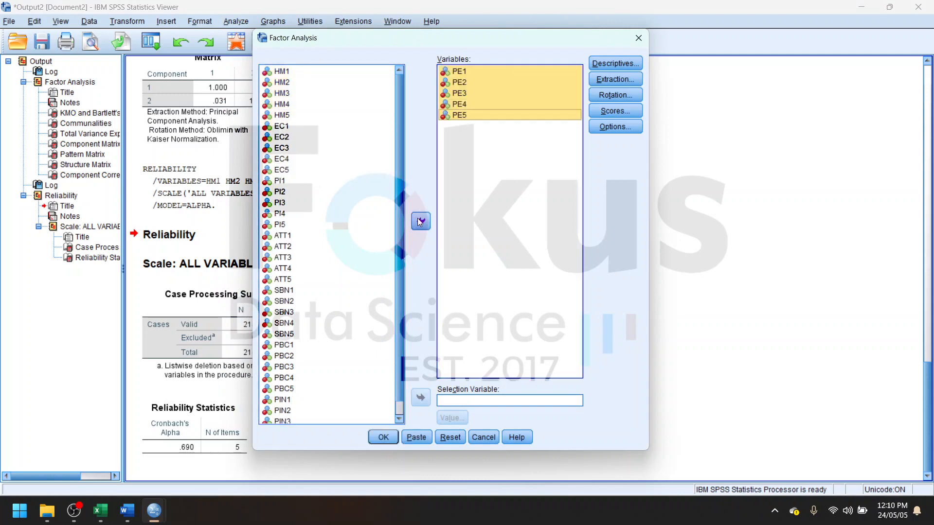
pyautogui.click(383, 438)
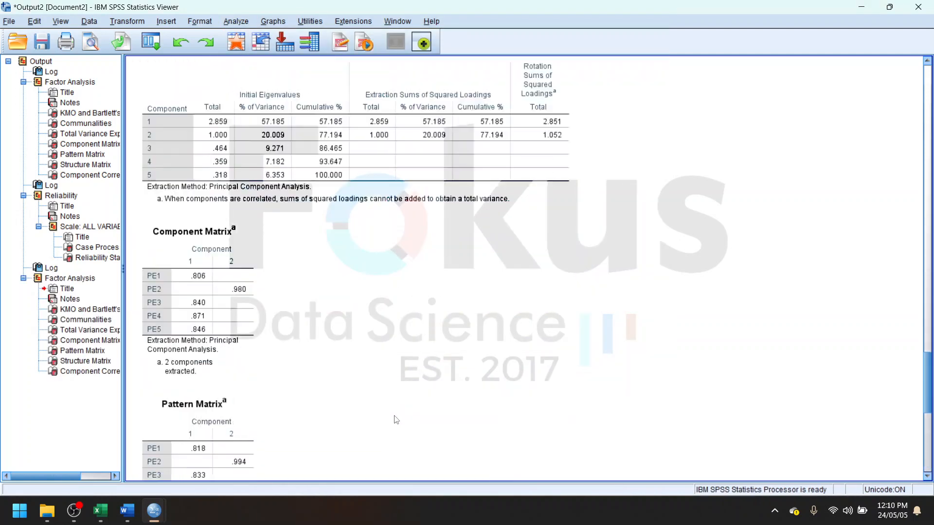
pyautogui.scroll(-3, 397, 422)
pyautogui.scroll(4, 397, 422)
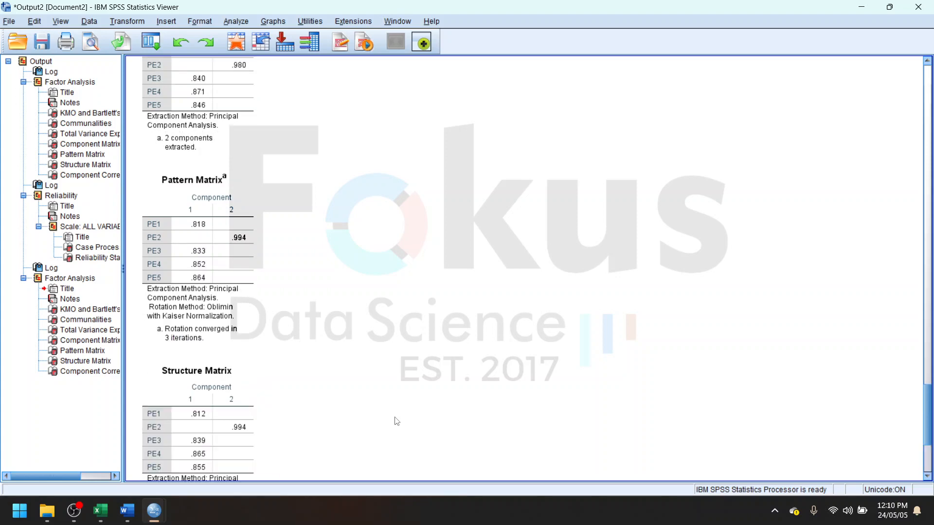
pyautogui.scroll(3, 397, 422)
pyautogui.scroll(-6, 397, 422)
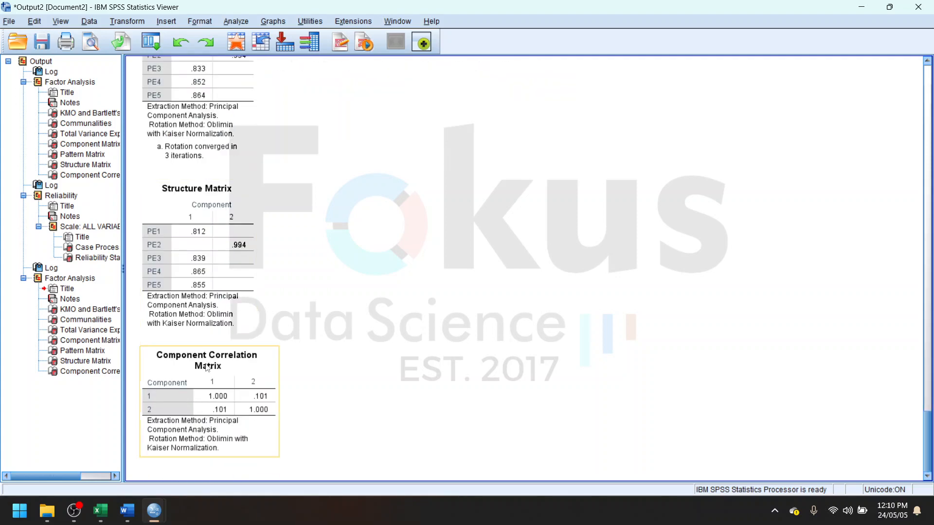
# - Run the Alpha reliability analysis on PE1 to PE5 in place of the HM items
pyautogui.click(233, 21)
pyautogui.moveTo(282, 226)
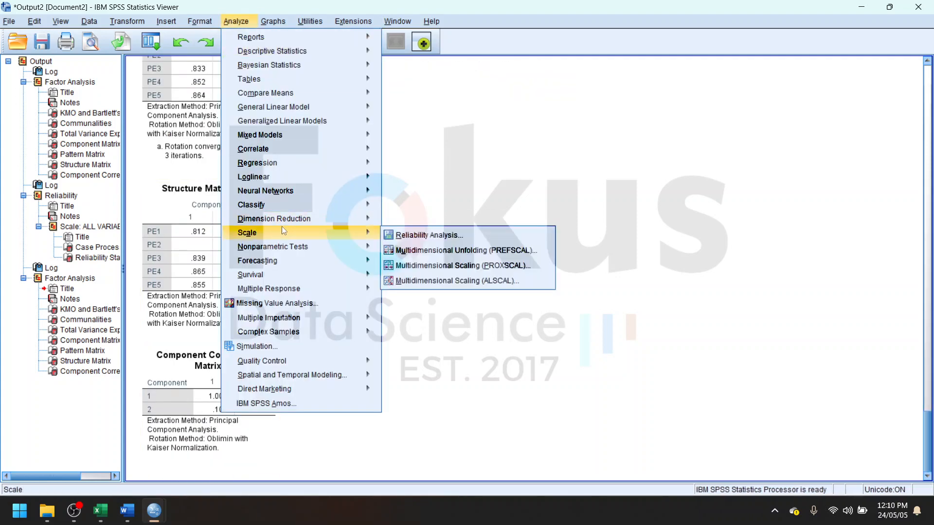
pyautogui.click(415, 236)
pyautogui.click(503, 160)
pyautogui.hotkey('ctrl', 'a')
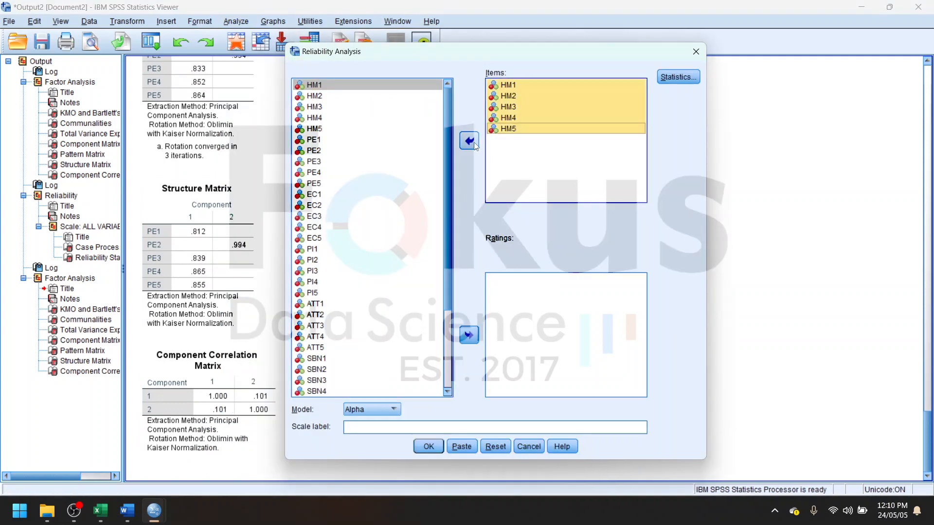
pyautogui.click(471, 140)
pyautogui.click(355, 143)
pyautogui.keyDown('shift'); pyautogui.click(349, 184); pyautogui.keyUp('shift')
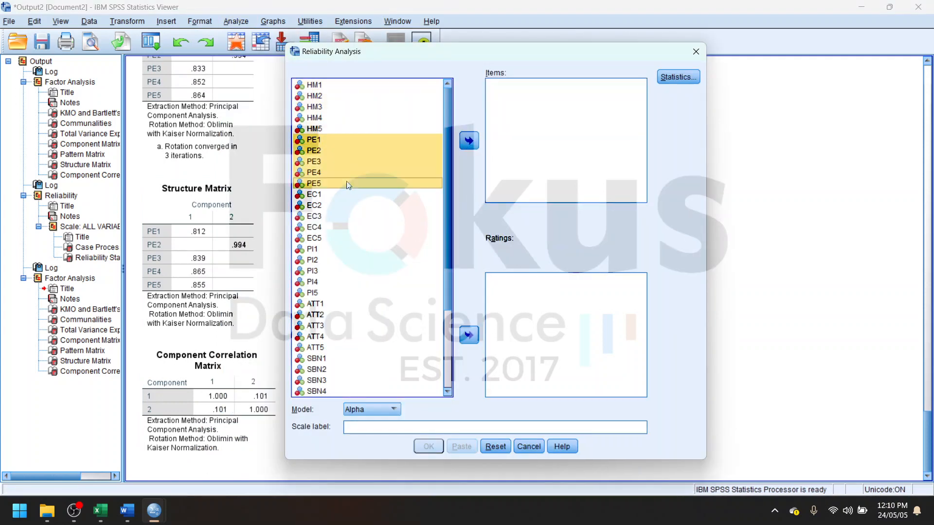
pyautogui.click(469, 142)
pyautogui.click(428, 446)
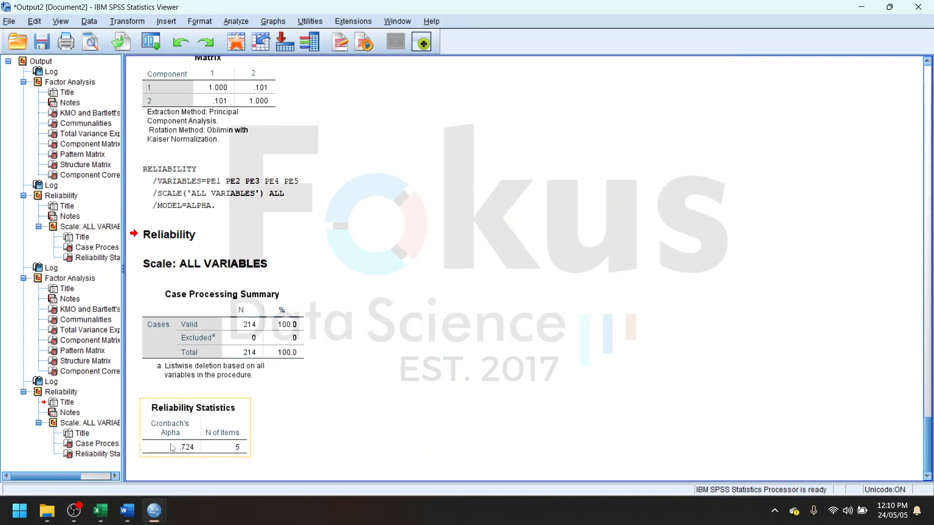
# - Rerun the factor analysis with EC1 to EC5 in place of the PE items
pyautogui.click(232, 21)
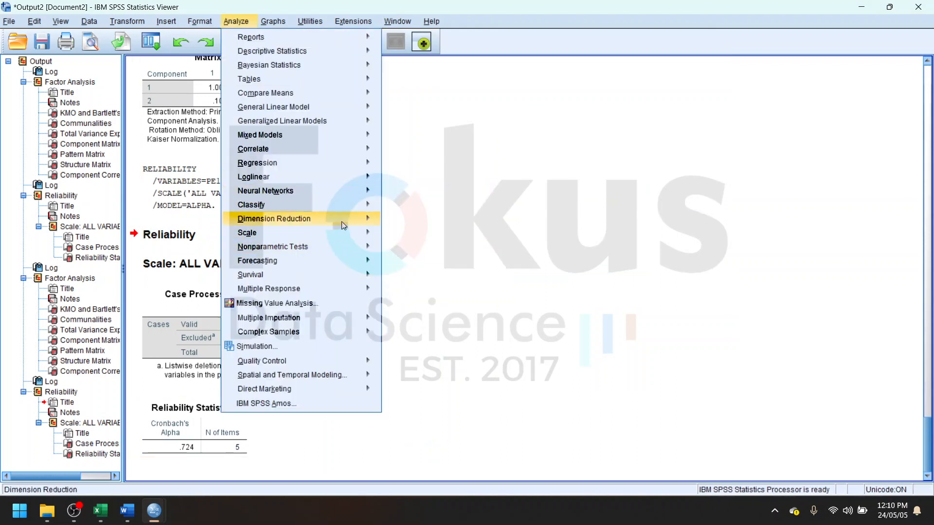
pyautogui.moveTo(350, 218)
pyautogui.click(420, 222)
pyautogui.click(495, 178)
pyautogui.hotkey('ctrl', 'a')
pyautogui.click(421, 221)
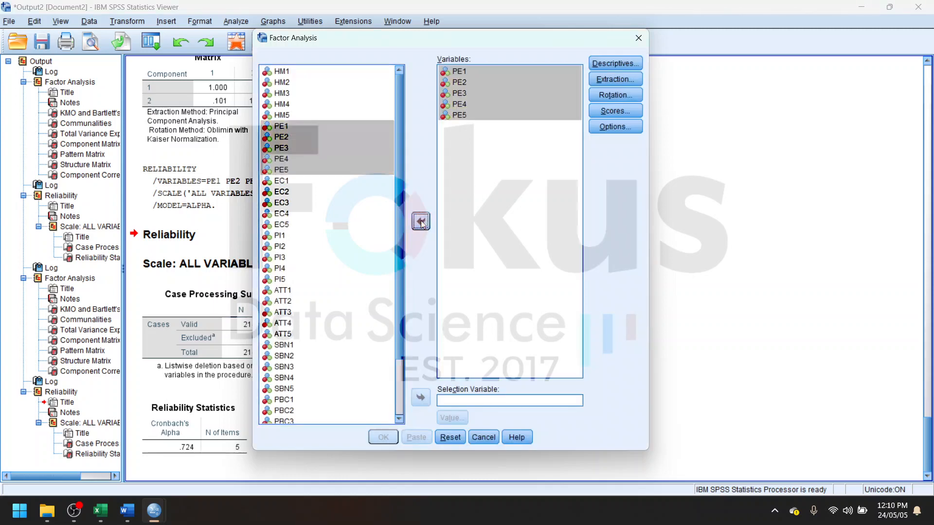
pyautogui.click(307, 182)
pyautogui.keyDown('shift'); pyautogui.click(317, 227); pyautogui.keyUp('shift')
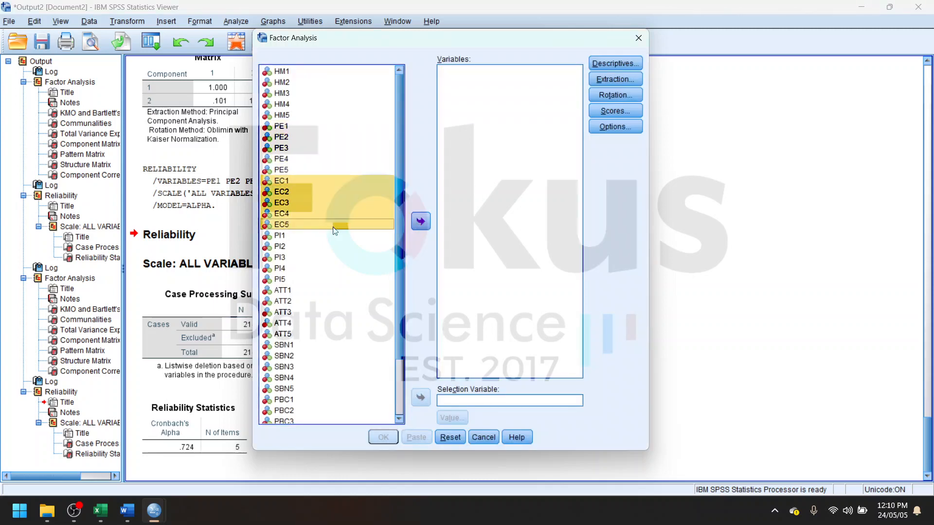
pyautogui.click(421, 221)
pyautogui.click(382, 437)
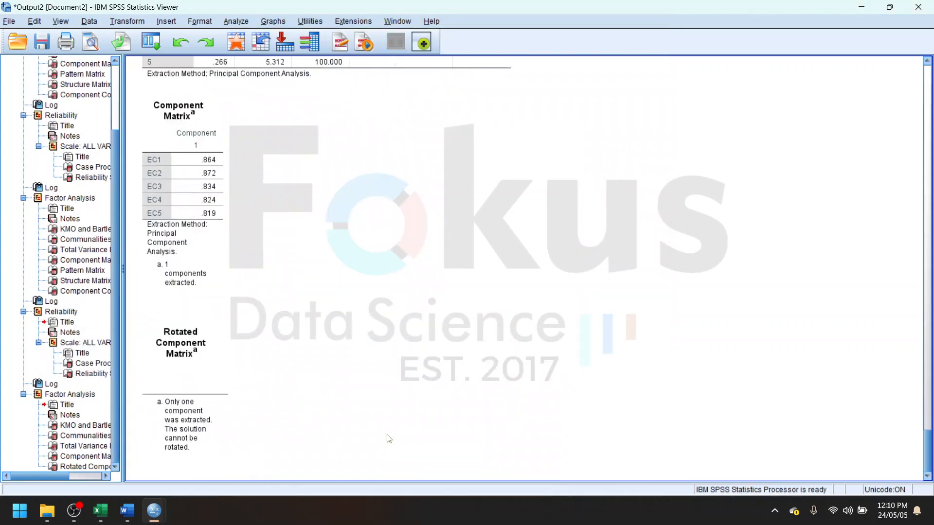
# - Run the Alpha reliability analysis on EC1 to EC5 in place of the PE items
pyautogui.click(235, 21)
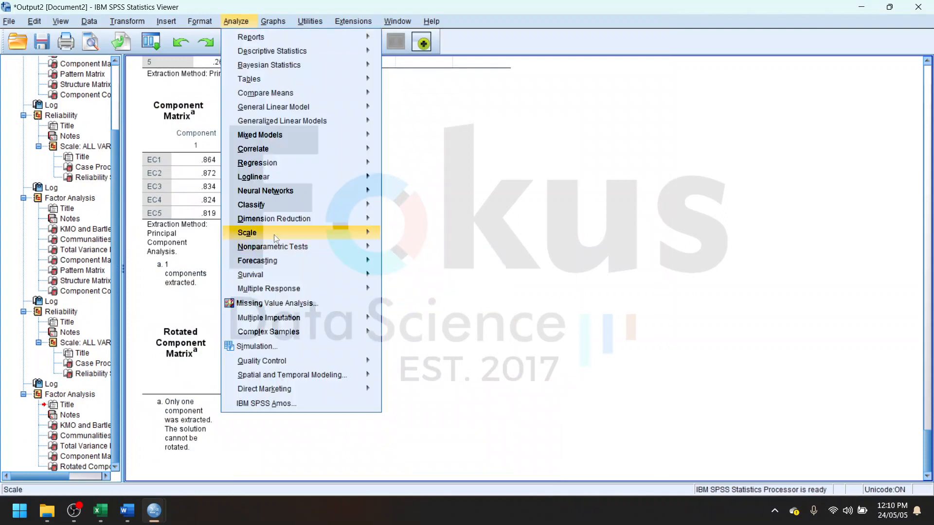
pyautogui.moveTo(273, 234)
pyautogui.click(412, 235)
pyautogui.click(508, 128)
pyautogui.keyDown('shift'); pyautogui.click(507, 85); pyautogui.keyUp('shift')
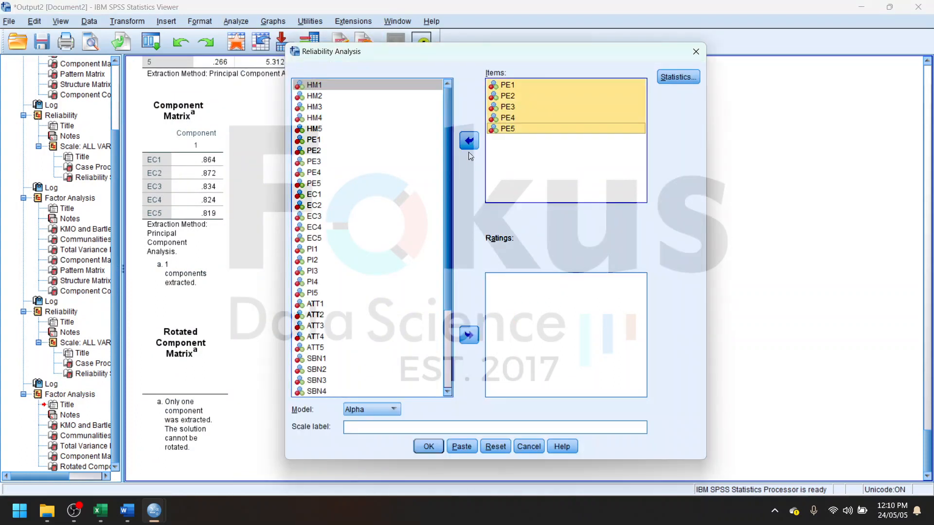
pyautogui.click(468, 148)
pyautogui.click(334, 195)
pyautogui.keyDown('shift'); pyautogui.click(335, 238); pyautogui.keyUp('shift')
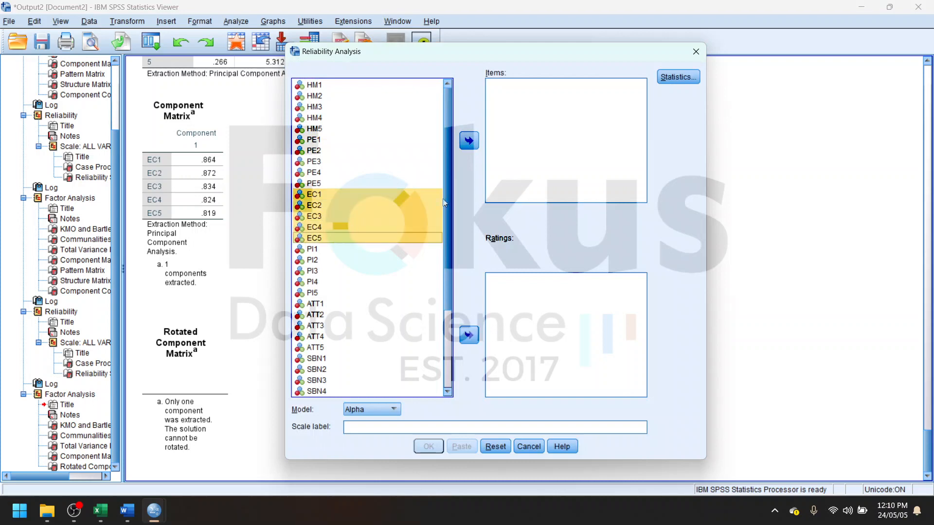
pyautogui.click(473, 145)
pyautogui.click(429, 446)
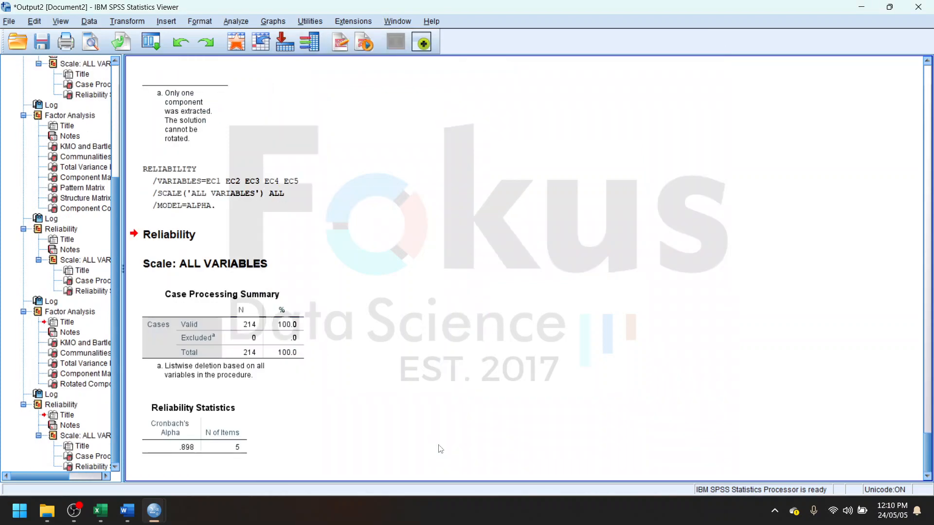
# - Examine the Reliability Statistics, the KMO and Bartlett's test and the Total Variance Explained table for EC1 to EC5
pyautogui.click(185, 447)
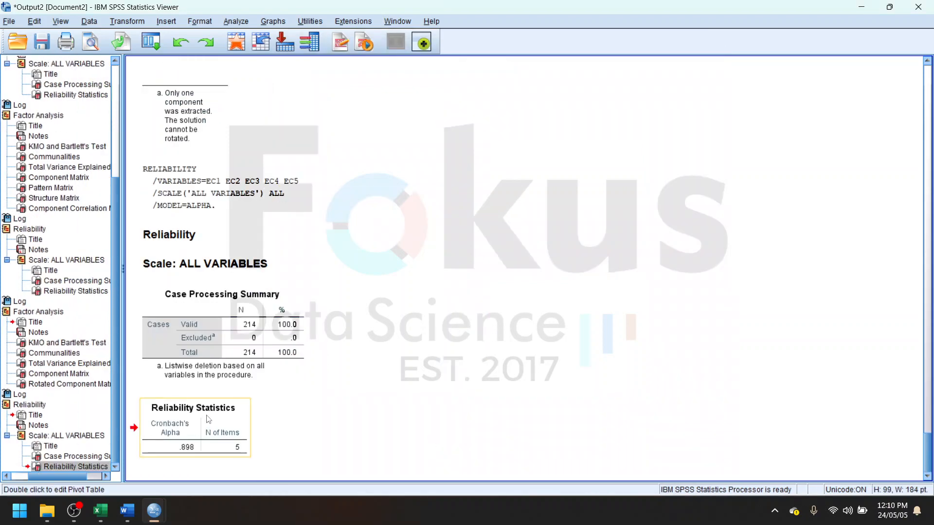
pyautogui.scroll(5, 195, 438)
pyautogui.click(179, 273)
pyautogui.scroll(5, 243, 292)
pyautogui.click(325, 313)
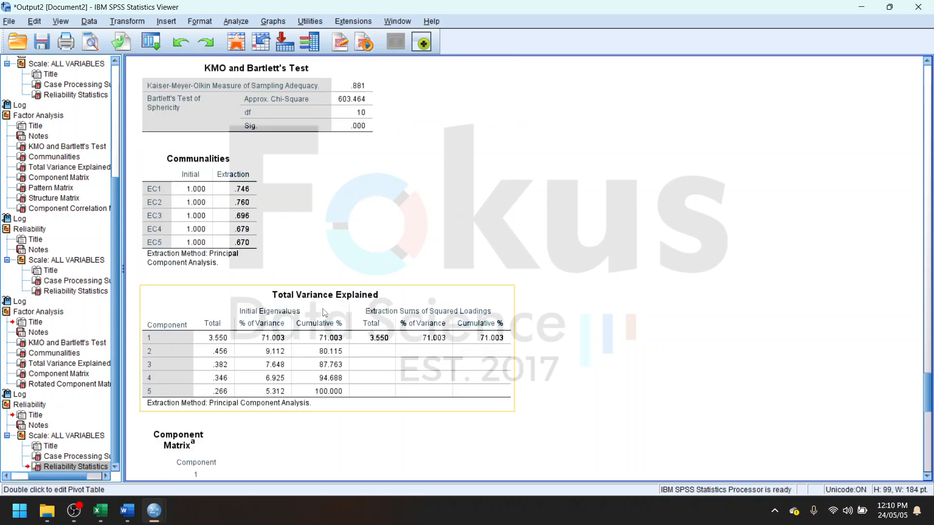
pyautogui.scroll(1, 346, 310)
# - Examine the note under the Rotated Component Matrix for EC1 to EC5 and the loadings in the Component Matrix
pyautogui.scroll(-8, 364, 344)
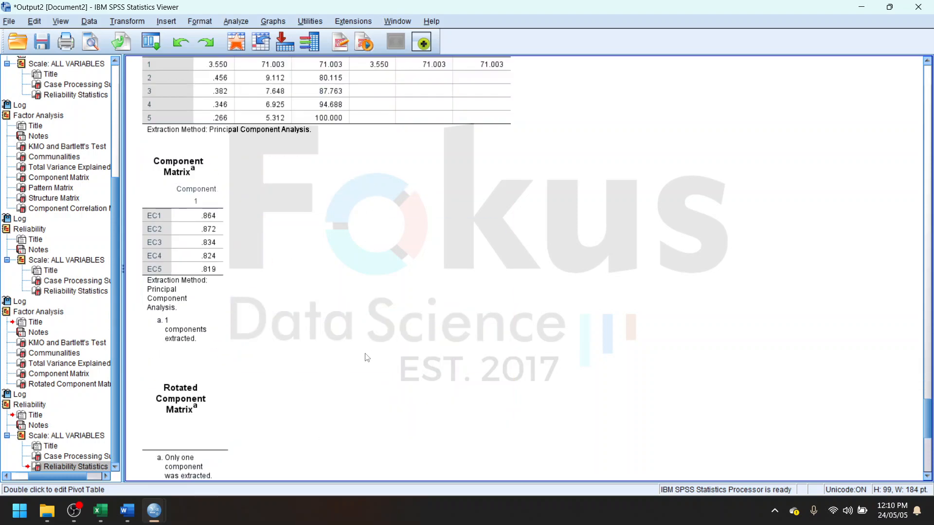
pyautogui.scroll(-3, 365, 345)
pyautogui.click(190, 227)
pyautogui.scroll(-3, 248, 287)
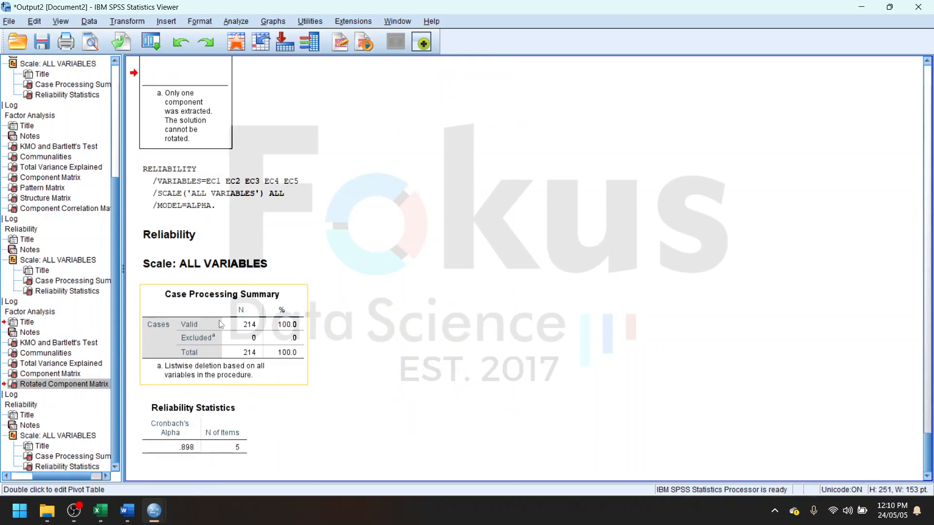
pyautogui.scroll(3, 220, 321)
pyautogui.scroll(2, 190, 264)
pyautogui.click(222, 122)
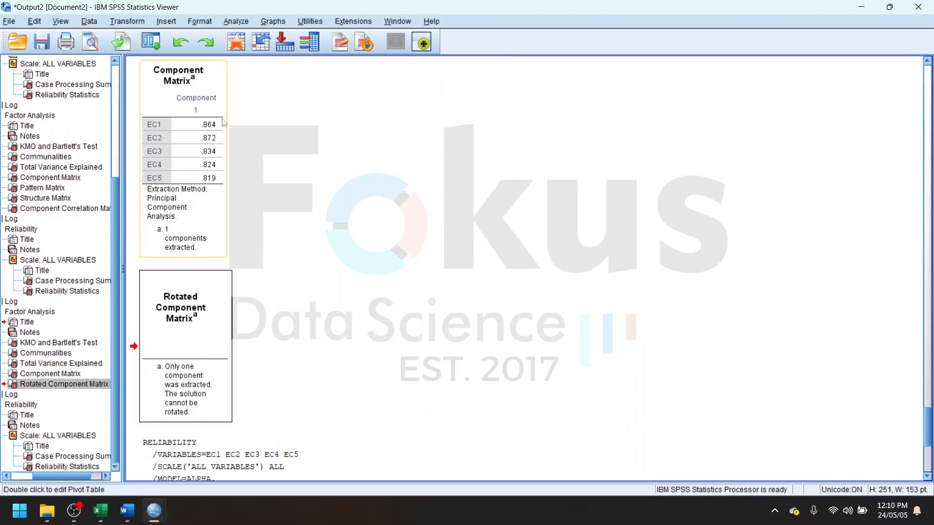
pyautogui.scroll(2, 190, 142)
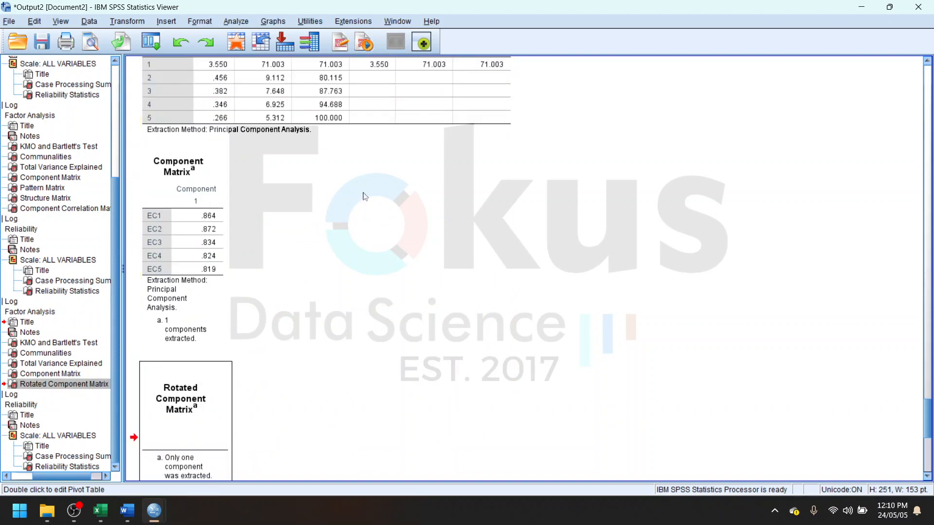
pyautogui.click(193, 194)
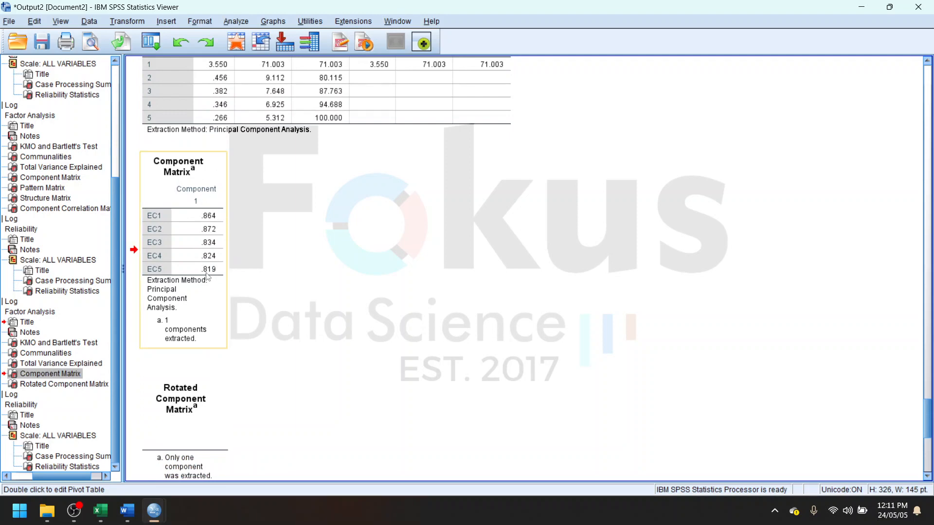
# - Examine the Component Matrix, the Rotated Component Matrix note and the Reliability Statistics for EC1 to EC5
pyautogui.scroll(-2, 206, 273)
pyautogui.scroll(2, 199, 222)
pyautogui.scroll(2, 291, 265)
pyautogui.scroll(-2, 364, 299)
pyautogui.scroll(-2, 216, 263)
pyautogui.click(189, 268)
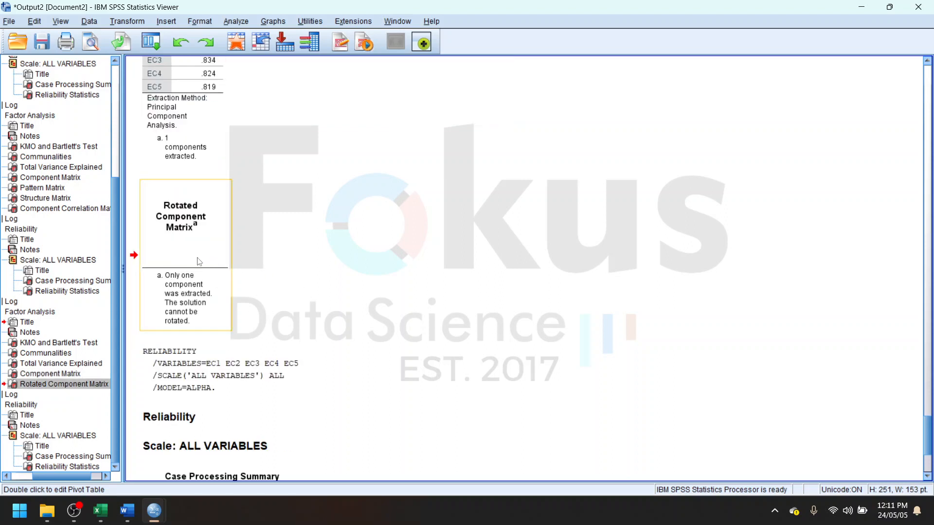
pyautogui.scroll(-2, 264, 297)
pyautogui.scroll(7, 377, 284)
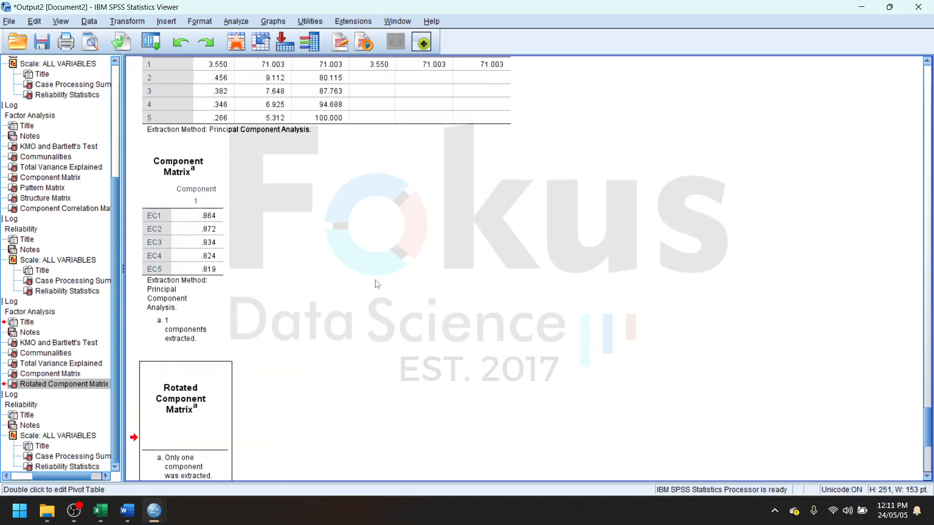
pyautogui.scroll(-7, 377, 283)
pyautogui.click(232, 431)
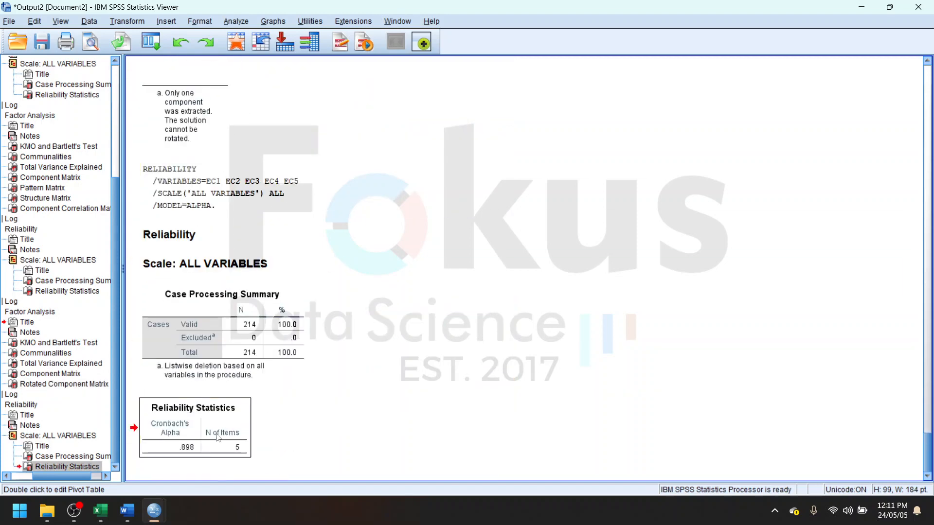
pyautogui.scroll(12, 448, 206)
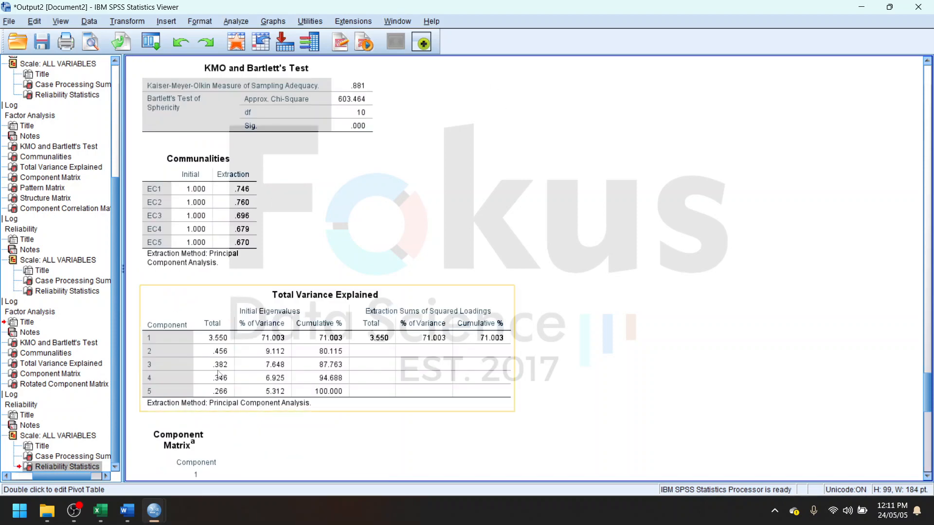
# - Switch to the Word report and review the EFA tables by construct and the Confirmatory Factor Analysis (CFA) 1 diagram with its model fit values
pyautogui.click(127, 511)
pyautogui.scroll(-15, 471, 321)
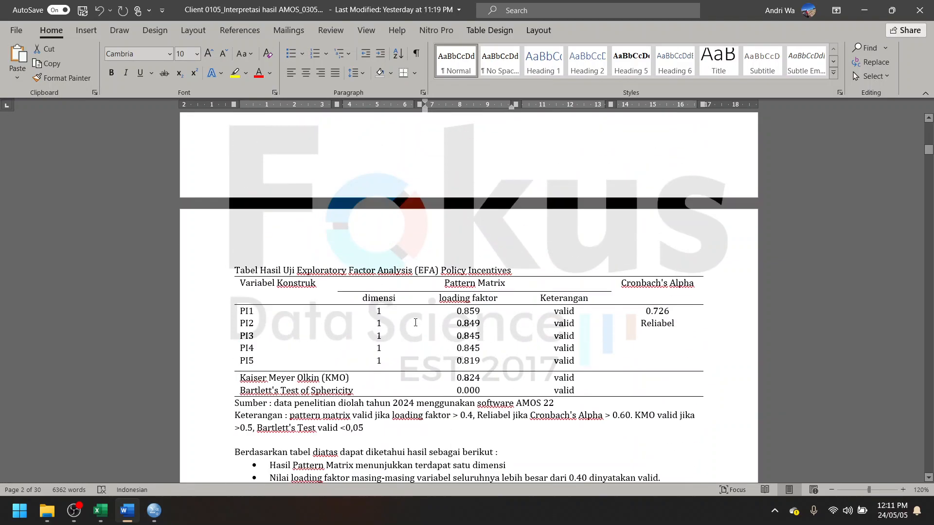
pyautogui.scroll(-10, 532, 347)
pyautogui.scroll(-20, 531, 347)
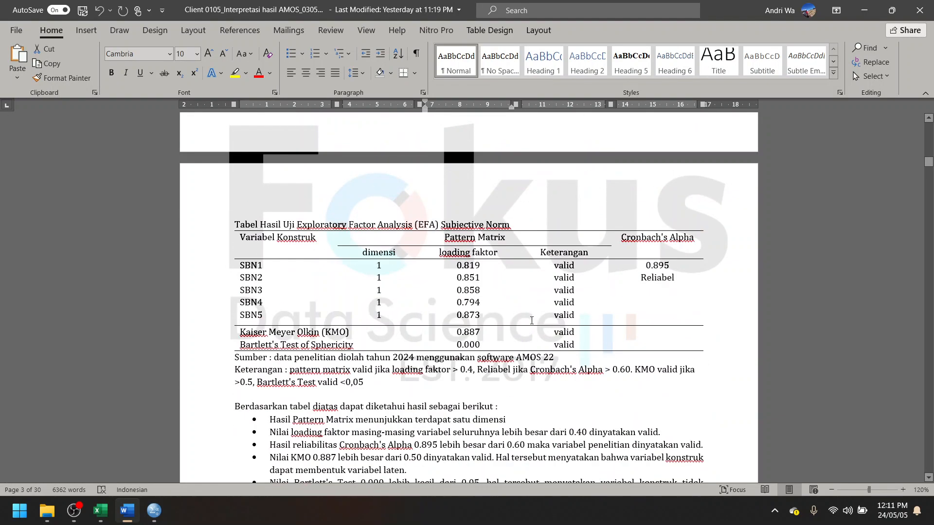
pyautogui.scroll(-20, 530, 295)
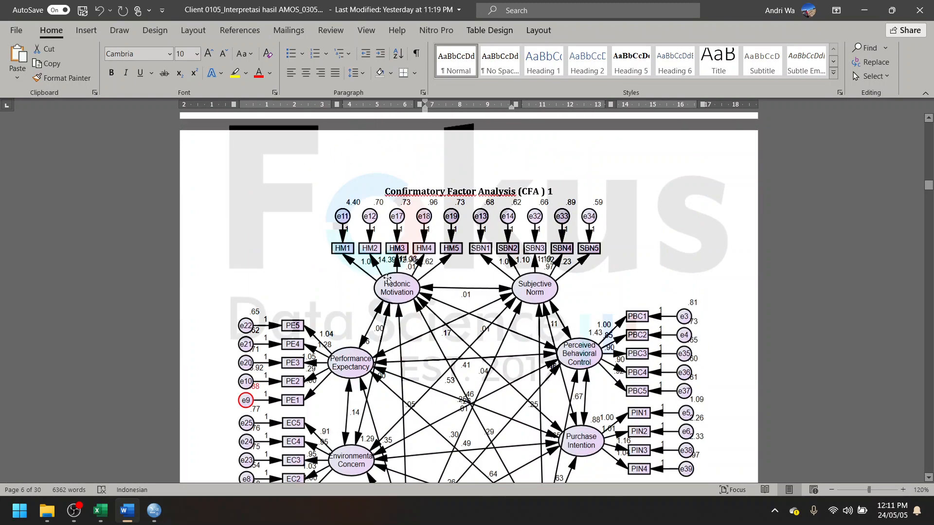
pyautogui.click(388, 280)
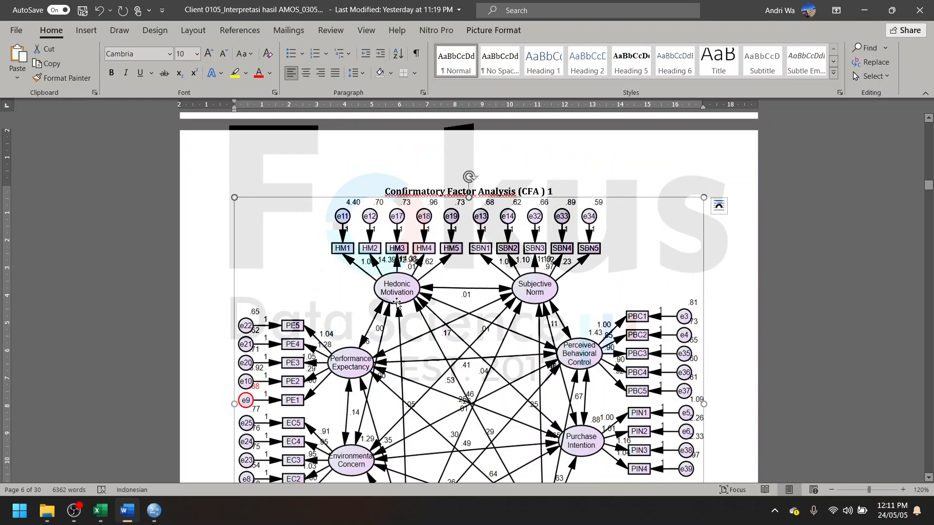
pyautogui.scroll(-12, 400, 300)
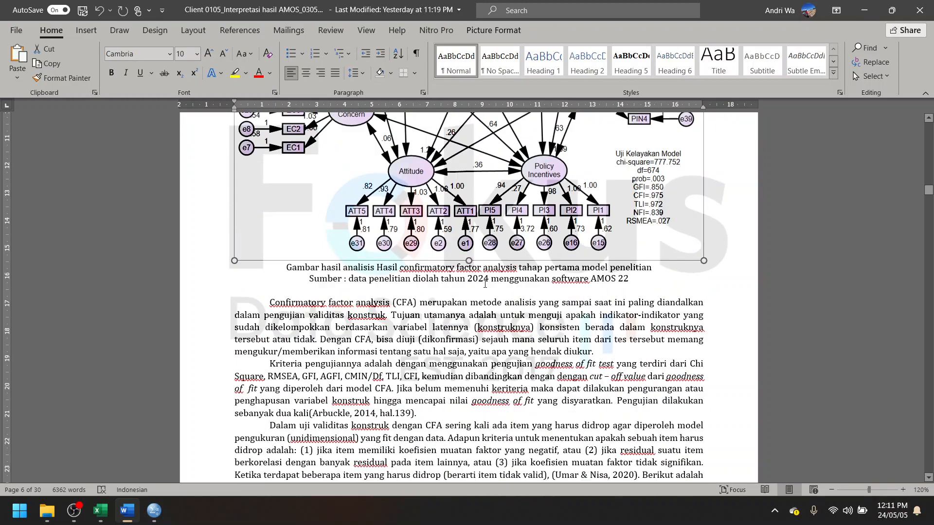
pyautogui.scroll(10, 483, 281)
pyautogui.scroll(3, 483, 281)
pyautogui.scroll(-5, 483, 281)
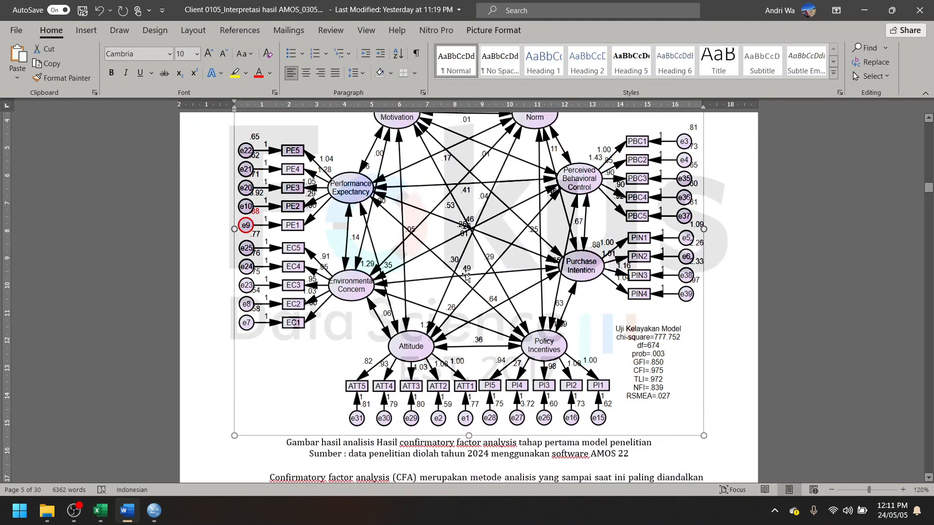
# - Return to the SPSS output viewer and close Output2 without saving its contents
pyautogui.click(864, 10)
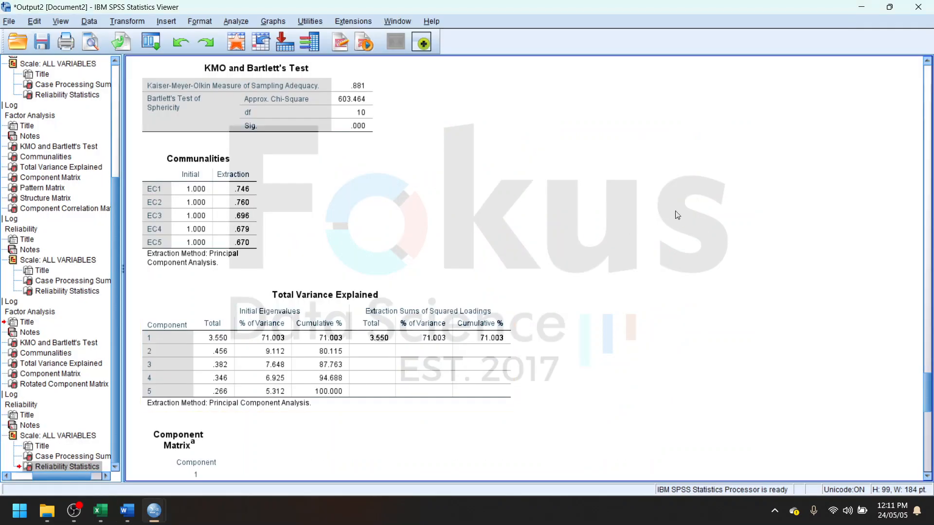
pyautogui.scroll(-10, 289, 288)
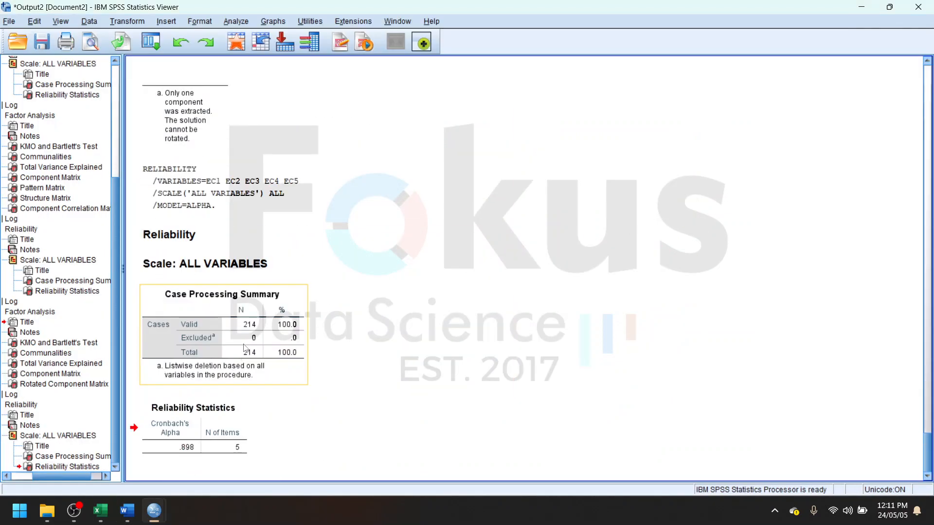
pyautogui.click(918, 6)
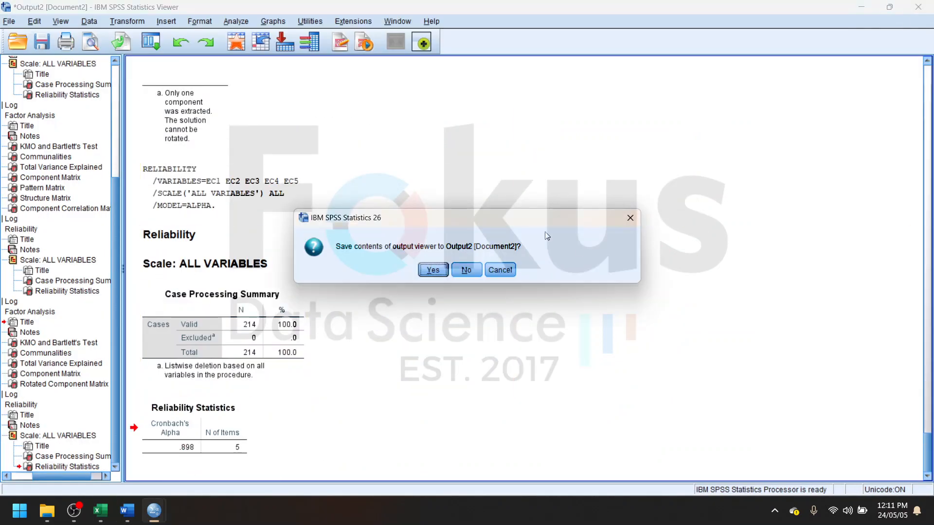
pyautogui.click(466, 270)
# - Switch to the Excel results workbook and examine its EFA and CFA 1 sheets, including the CFA path diagram, alongside the Word report
pyautogui.click(126, 511)
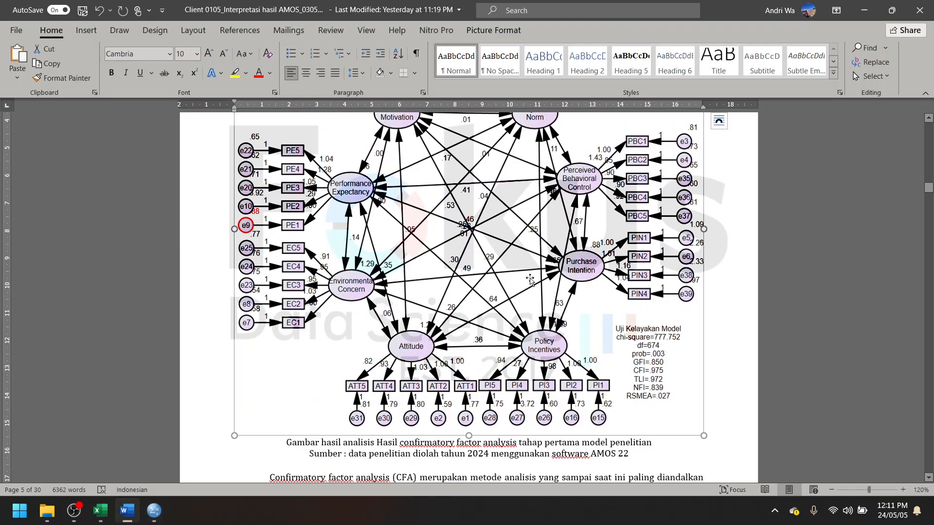
pyautogui.click(100, 510)
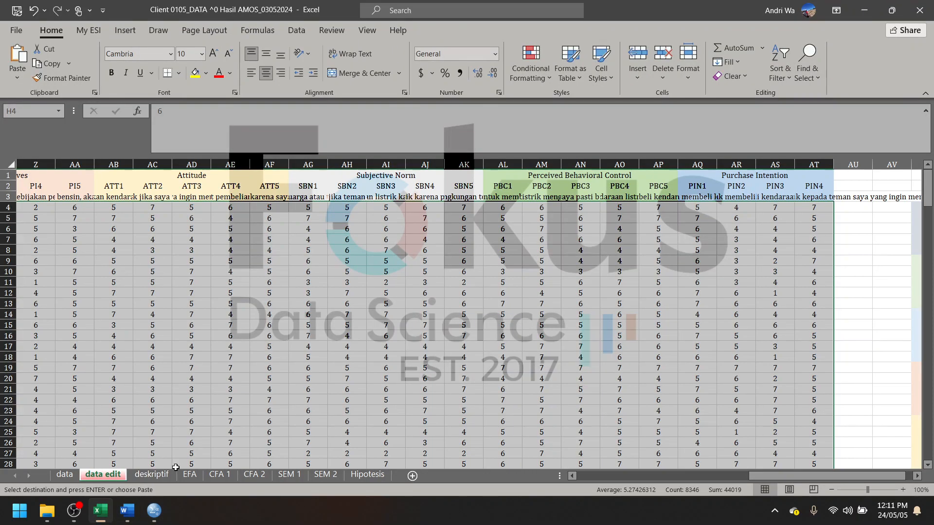
pyautogui.click(190, 476)
pyautogui.scroll(12, 187, 334)
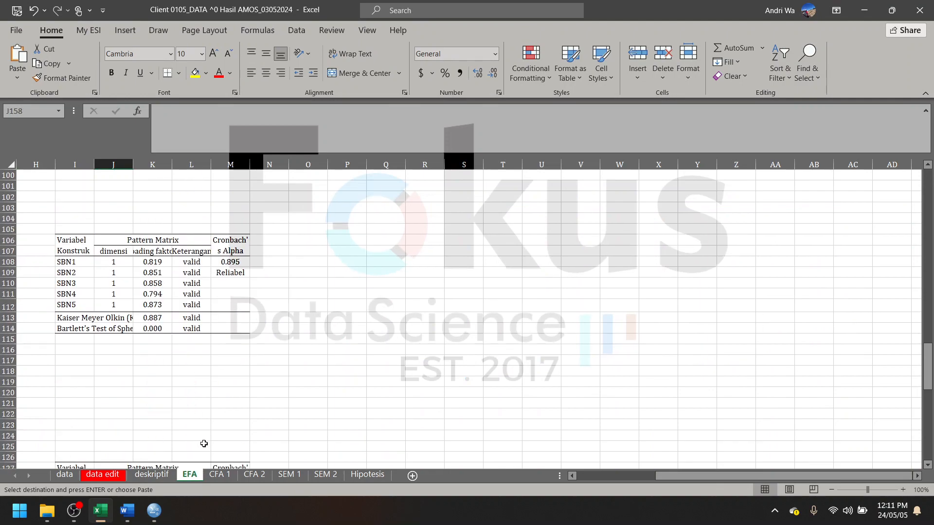
pyautogui.click(220, 474)
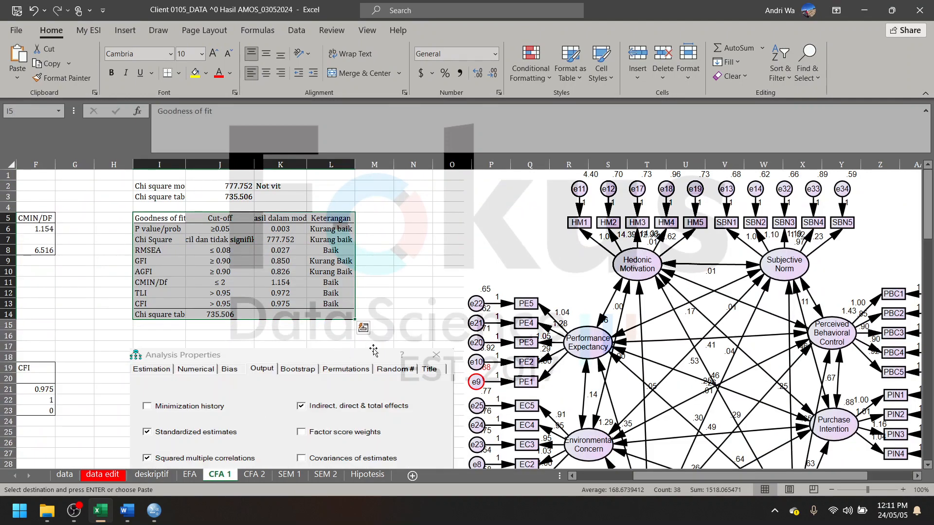
pyautogui.click(645, 272)
pyautogui.hscroll(7, 645, 271)
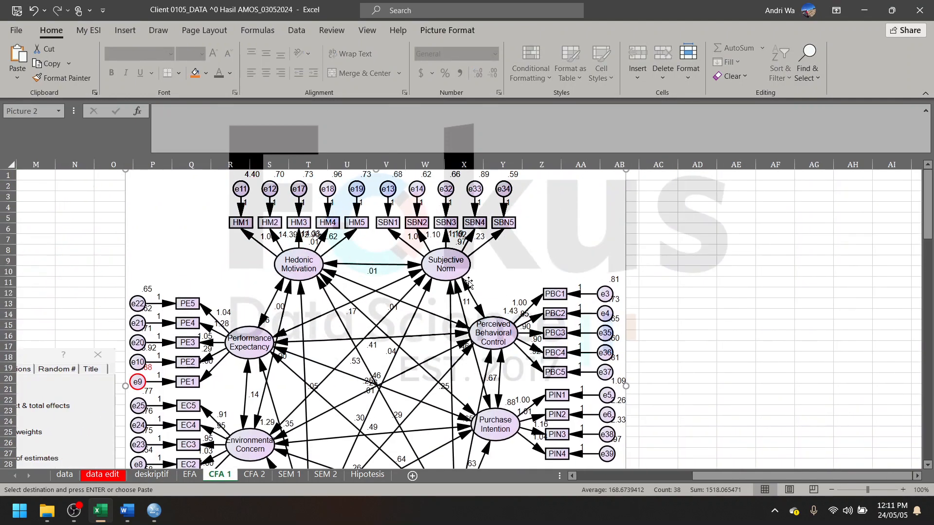
pyautogui.scroll(-5, 441, 298)
pyautogui.scroll(5, 385, 312)
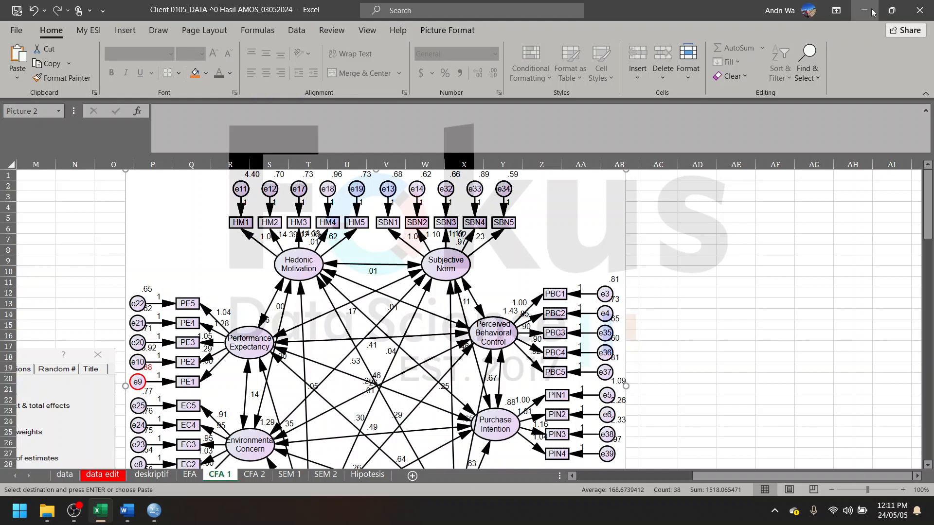
pyautogui.hotkey('alt', 'Tab')
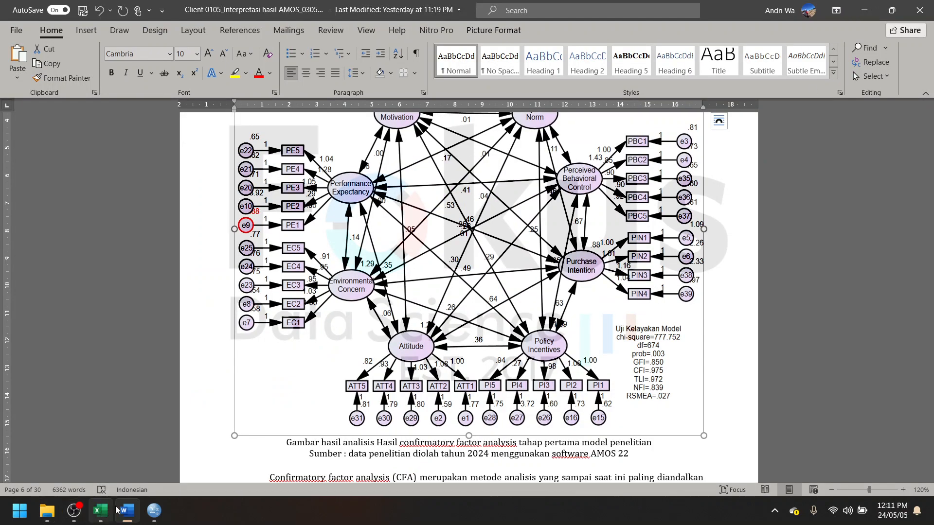
# - Switch to File Explorer and look through the existing File AMOS, CFA 1 and CFA 2 folders in the project directory
pyautogui.click(47, 511)
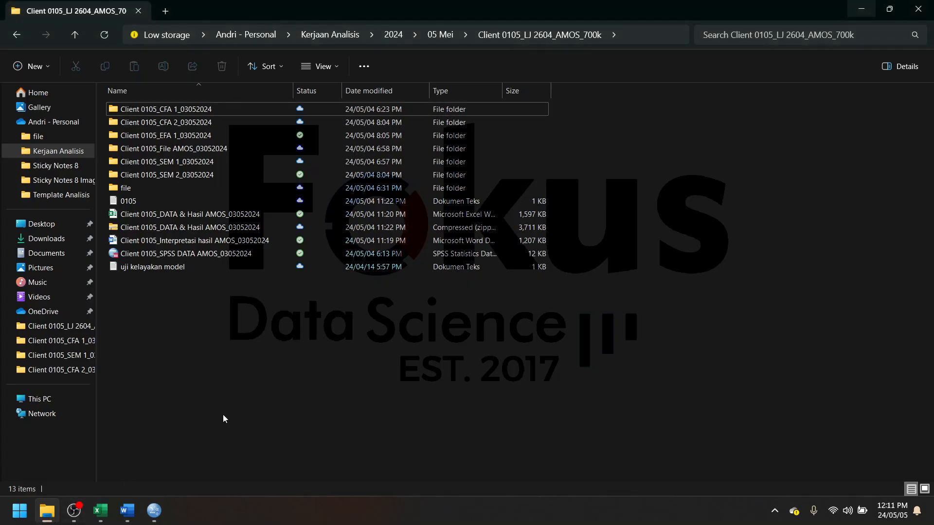
pyautogui.doubleClick(173, 149)
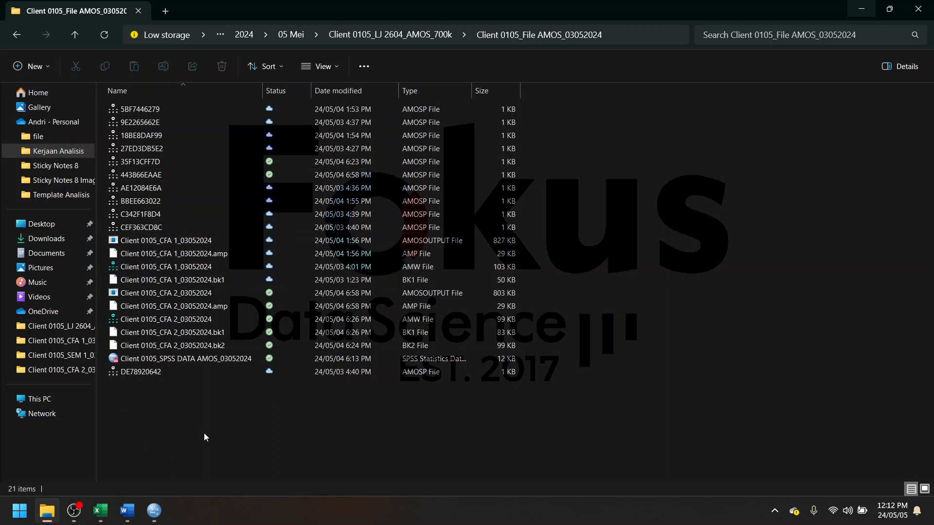
pyautogui.click(17, 34)
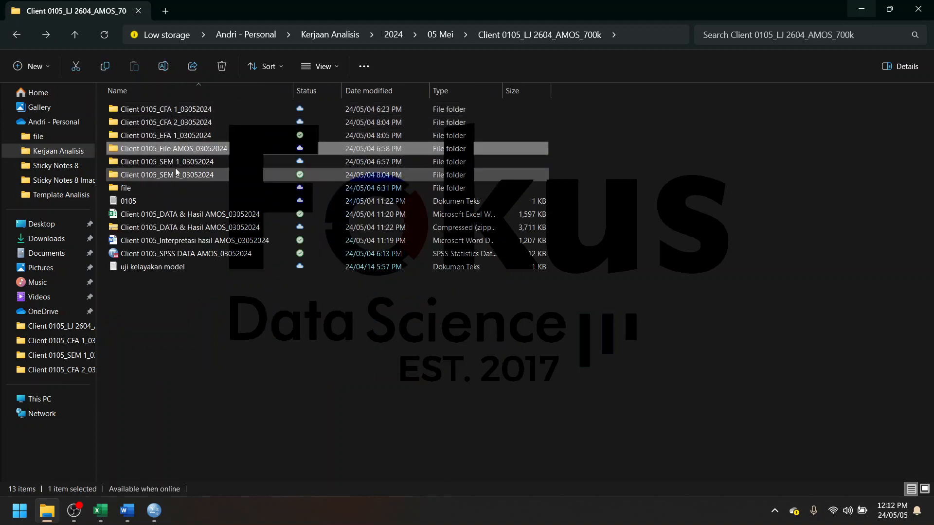
pyautogui.doubleClick(180, 110)
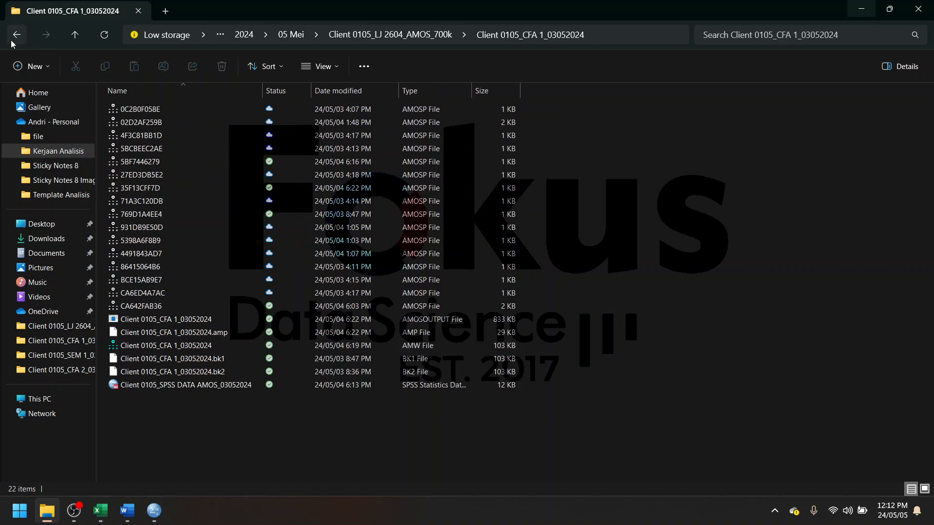
pyautogui.click(16, 37)
pyautogui.doubleClick(181, 122)
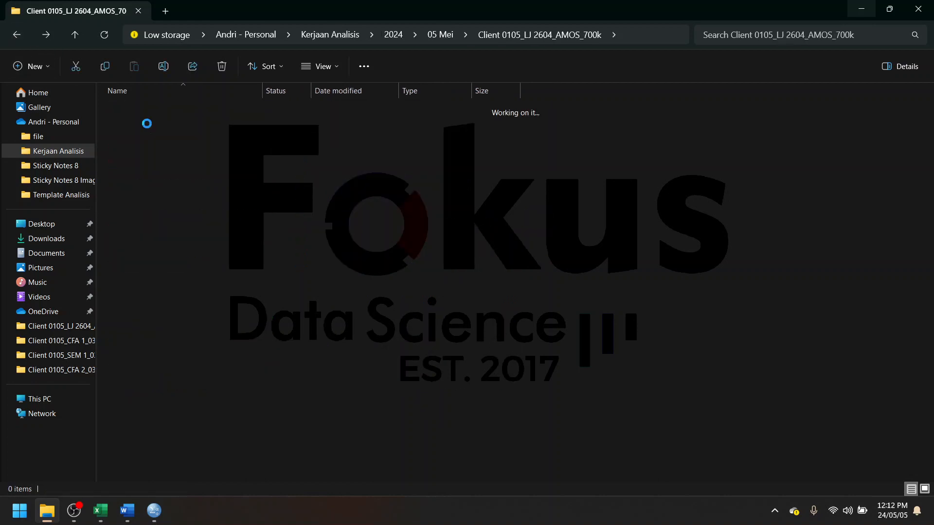
pyautogui.click(16, 35)
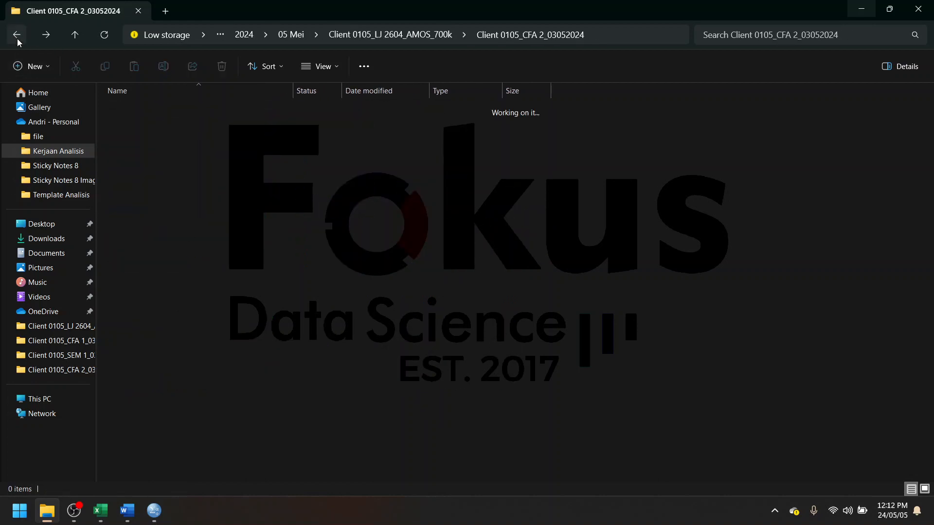
pyautogui.doubleClick(164, 112)
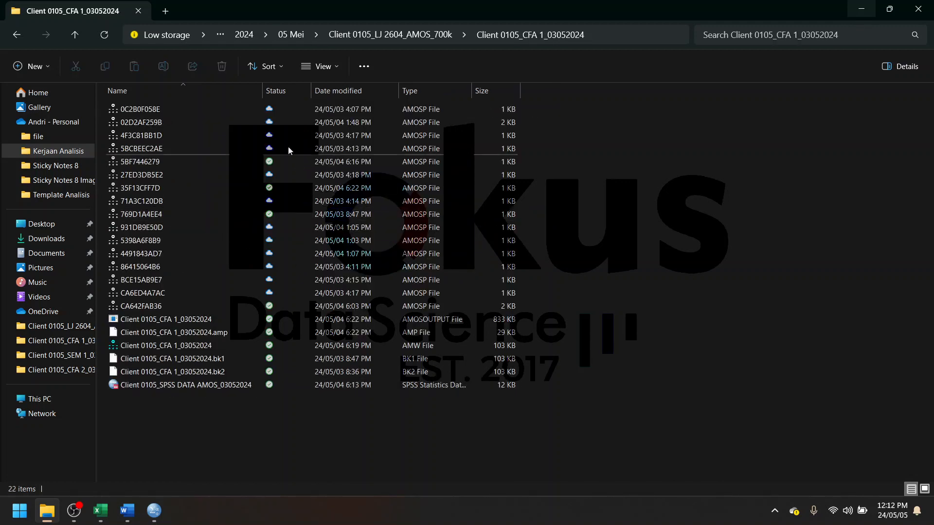
pyautogui.click(16, 35)
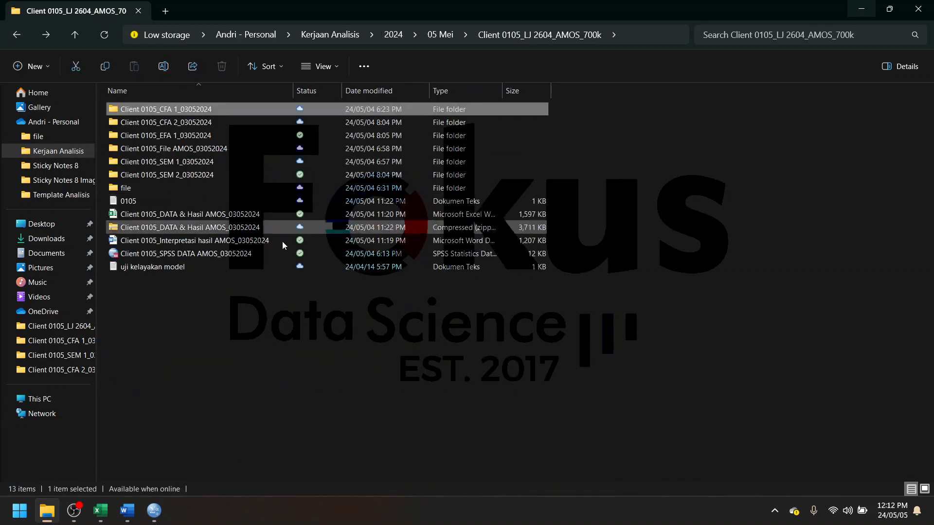
# - Create a new folder named "File amos" in the project directory
pyautogui.click(255, 332)
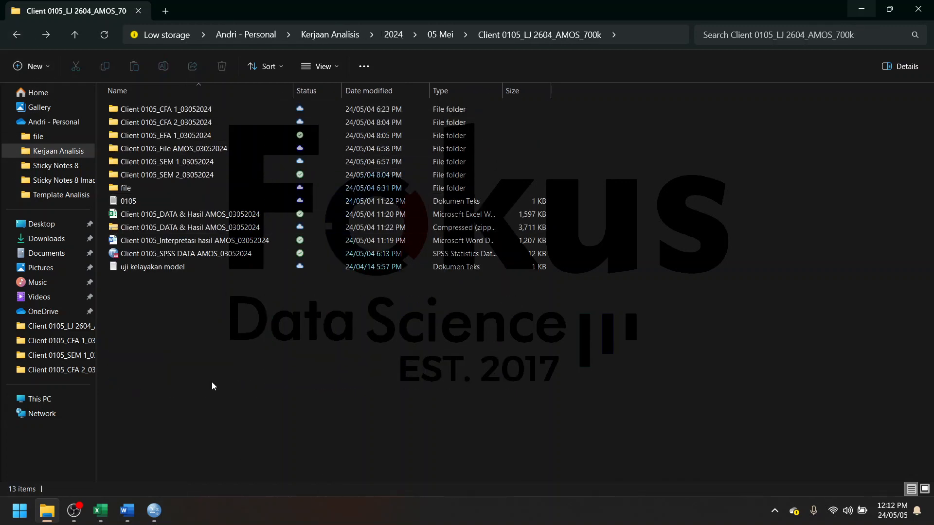
pyautogui.rightClick(227, 357)
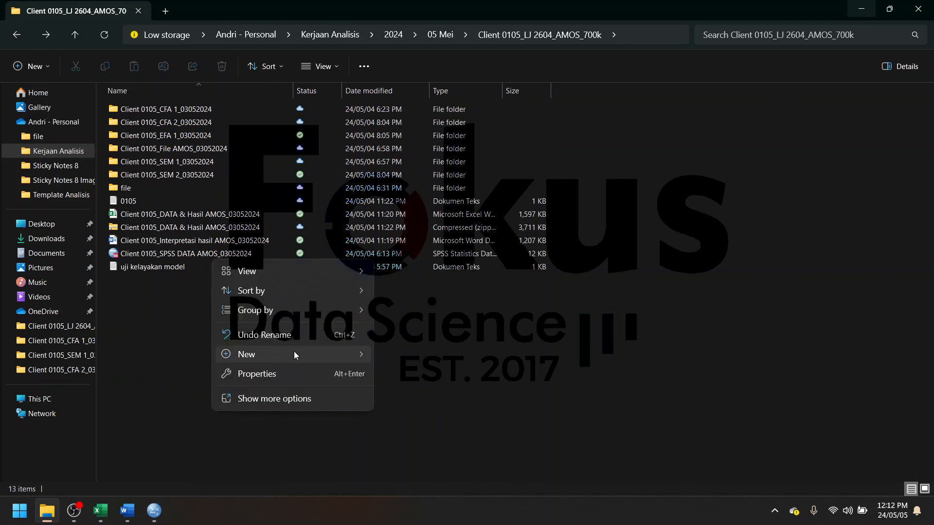
pyautogui.moveTo(340, 354)
pyautogui.click(454, 197)
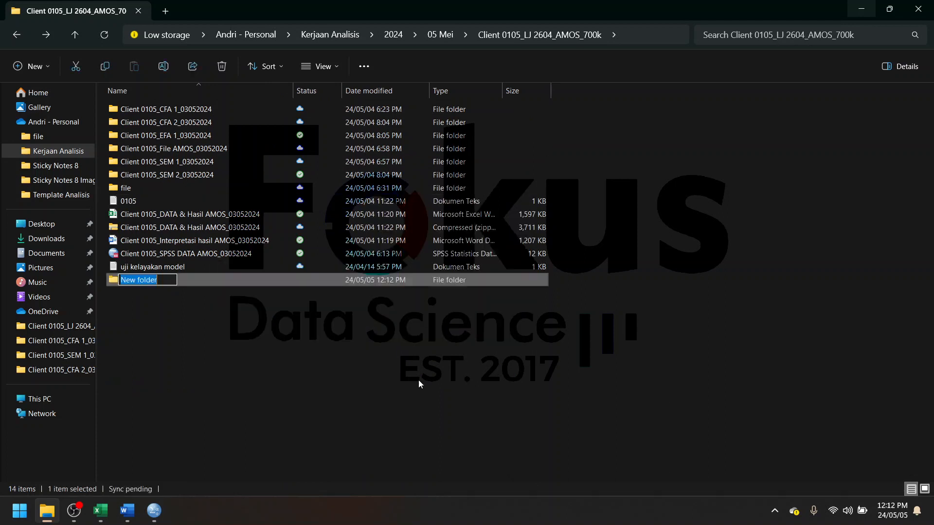
pyautogui.press('BackSpace')
pyautogui.write('File')
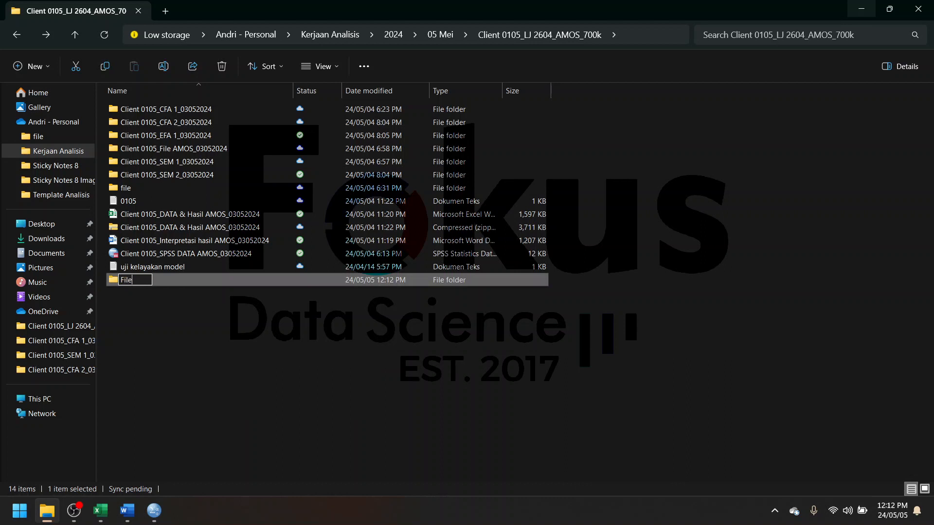
pyautogui.write(' amos')
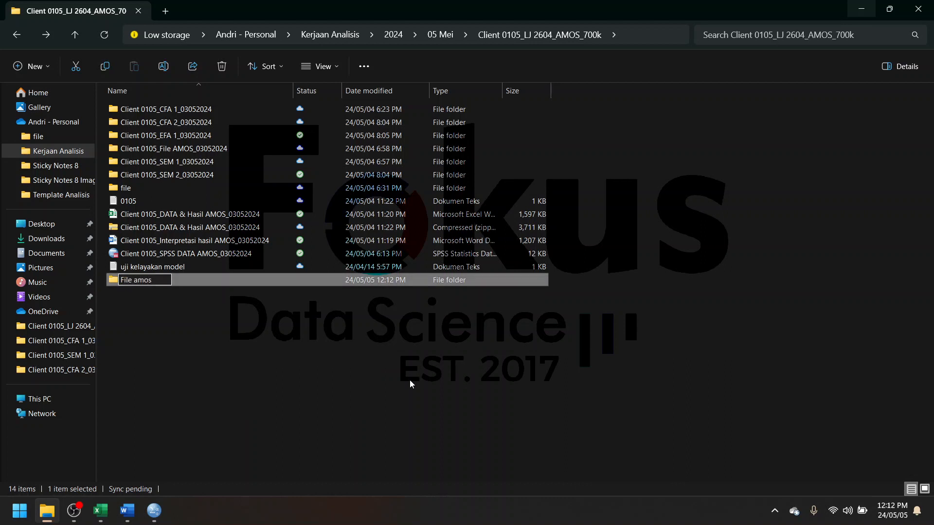
pyautogui.press('Return')
# - Copy the SPSS DATA AMOS_03052024 data file from the project directory into the File amos folder
pyautogui.click(189, 267)
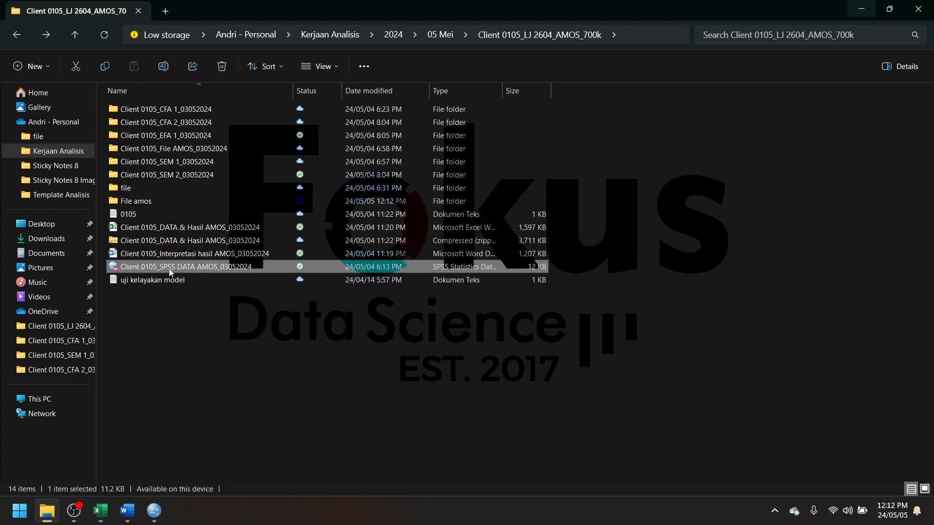
pyautogui.click(239, 201)
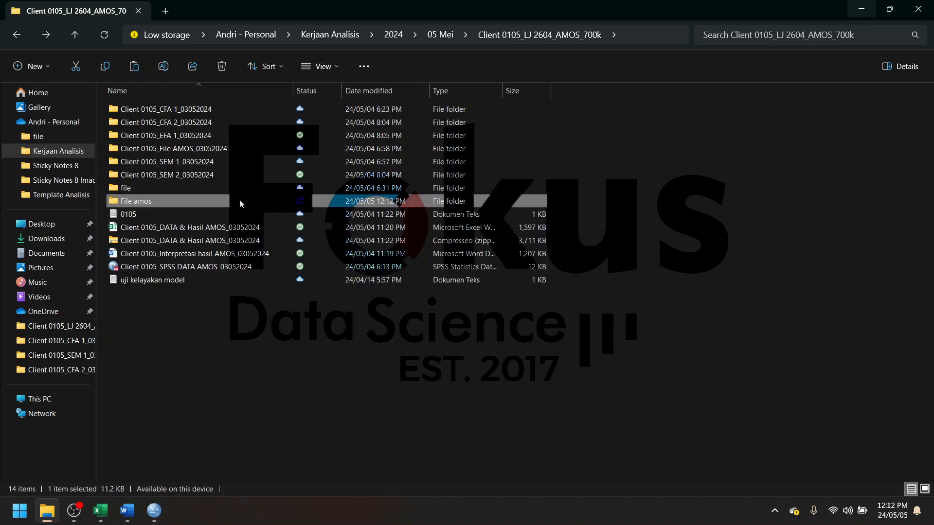
pyautogui.doubleClick(239, 201)
pyautogui.hotkey('ctrl', 'v')
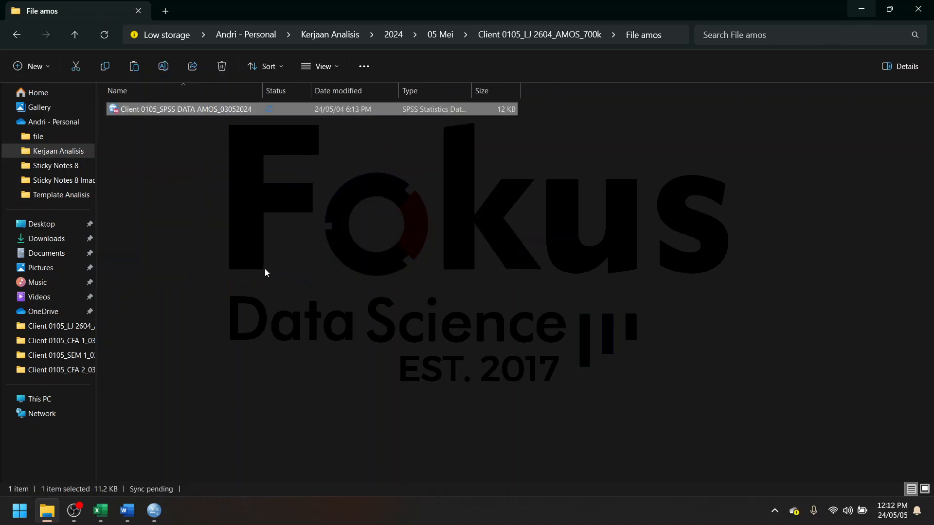
pyautogui.click(226, 155)
# - Exit SPSS Statistics by closing its Data Editor, and return to the File amos folder in File Explorer
pyautogui.click(154, 510)
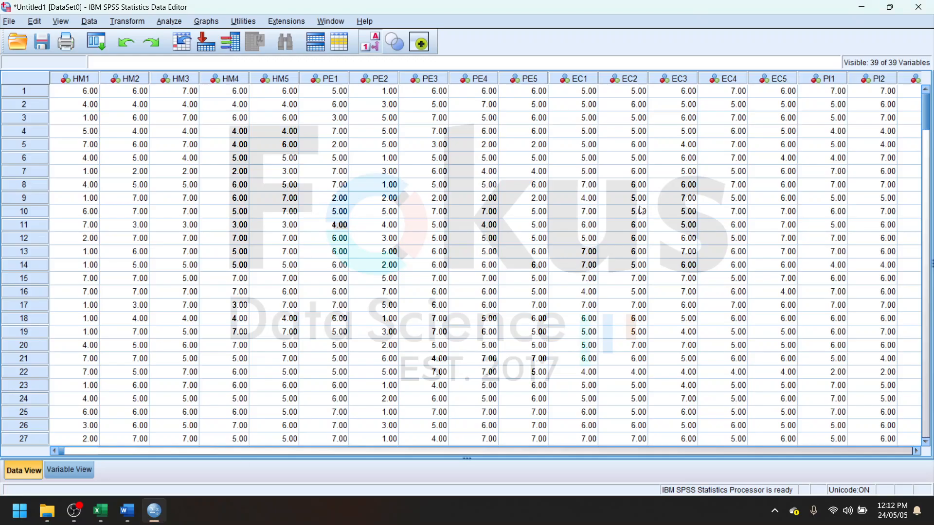
pyautogui.click(918, 7)
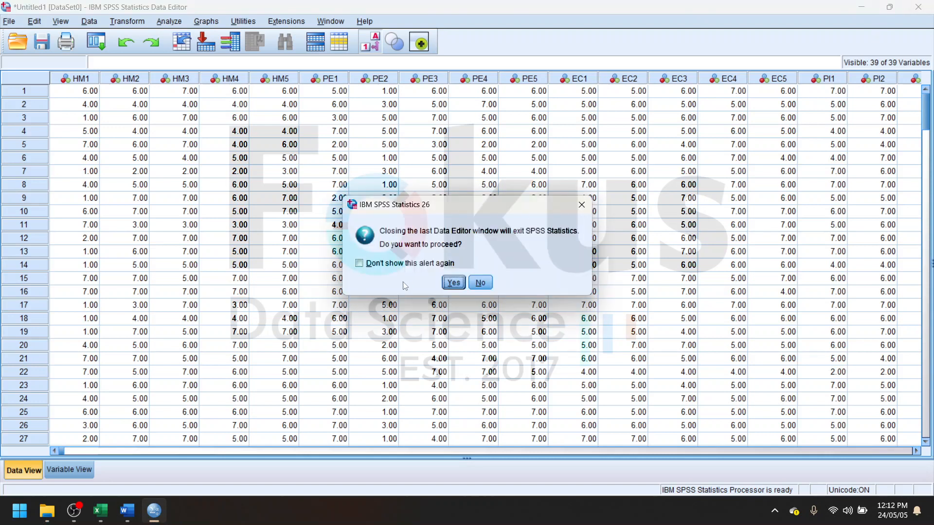
pyautogui.click(464, 284)
pyautogui.click(463, 279)
pyautogui.click(235, 112)
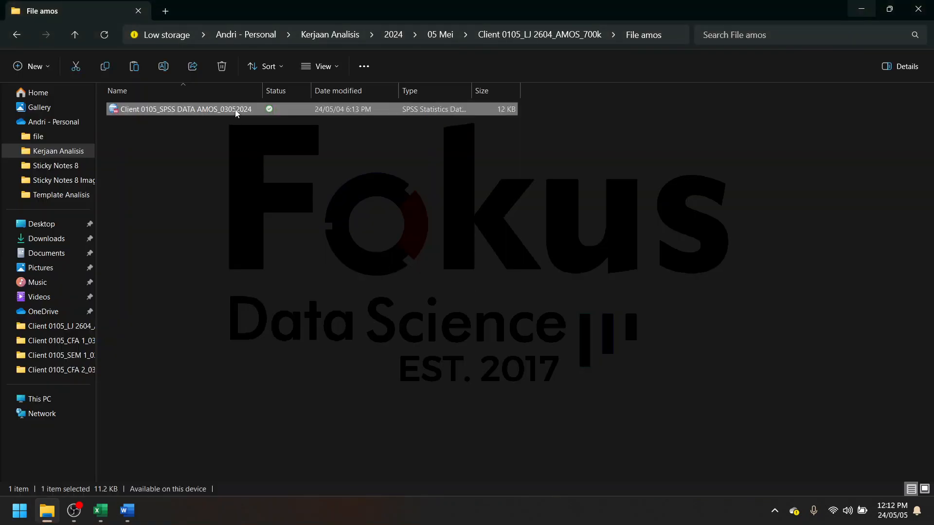
pyautogui.click(16, 34)
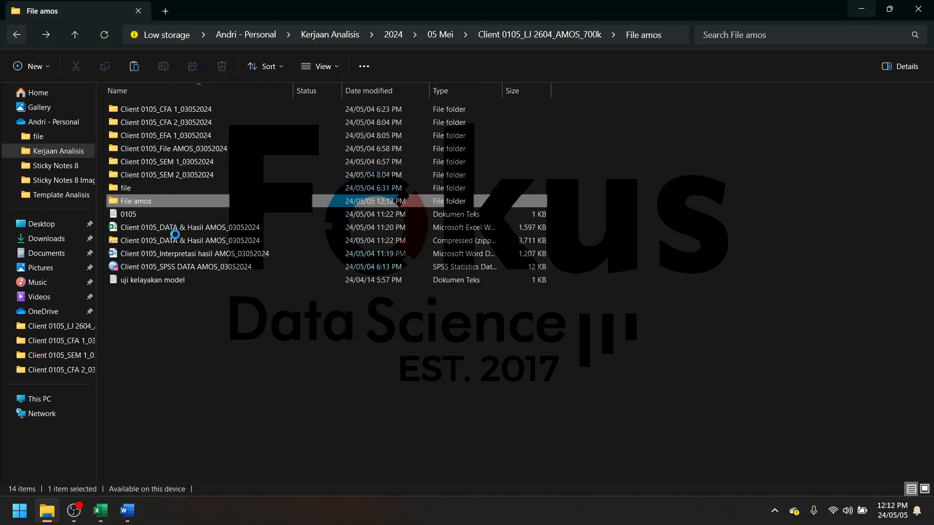
pyautogui.doubleClick(162, 204)
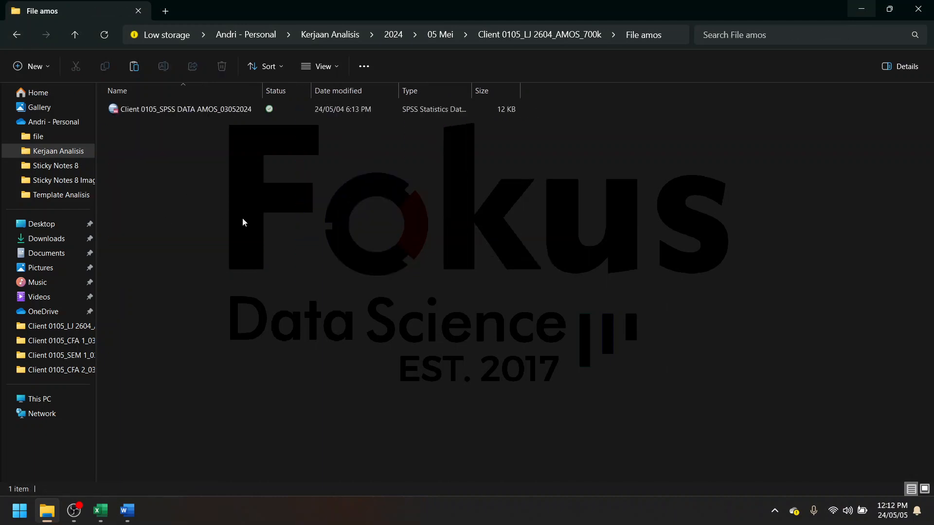
# - Find Amos Graphics through the Windows search and launch it
pyautogui.click(22, 509)
pyautogui.click(23, 510)
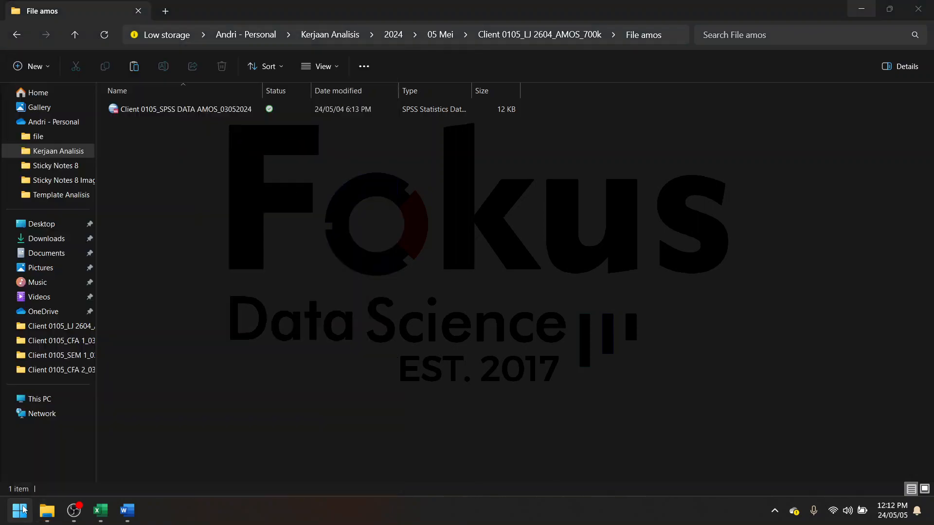
pyautogui.write('smo')
pyautogui.press('BackSpace')
pyautogui.press('BackSpace')
pyautogui.press('BackSpace')
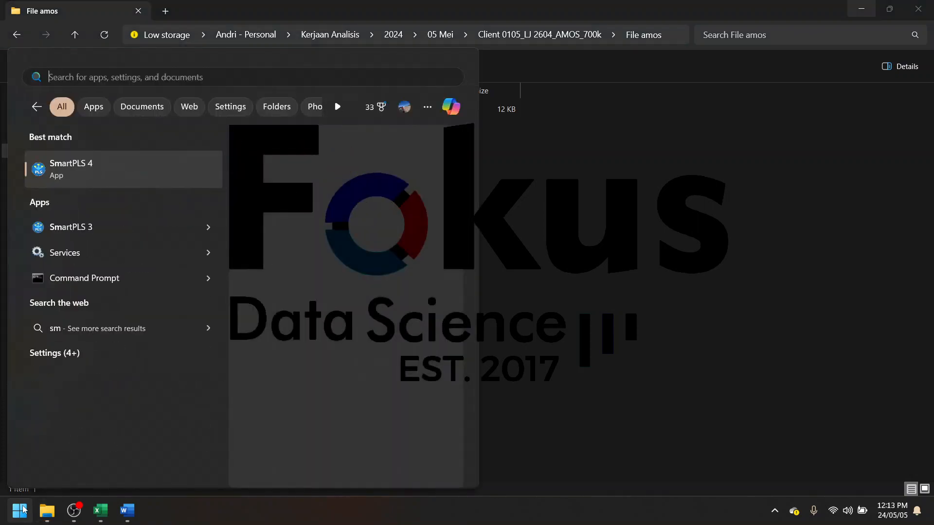
pyautogui.write('amos')
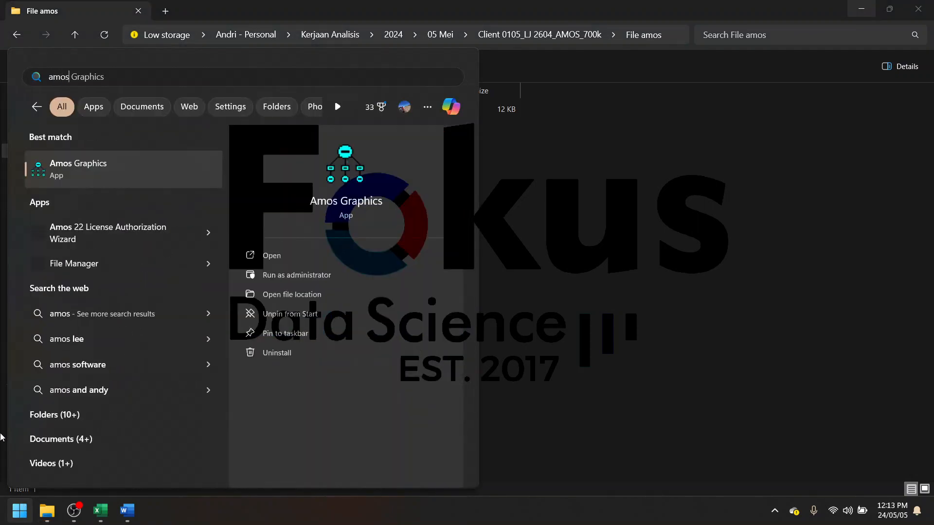
pyautogui.click(148, 173)
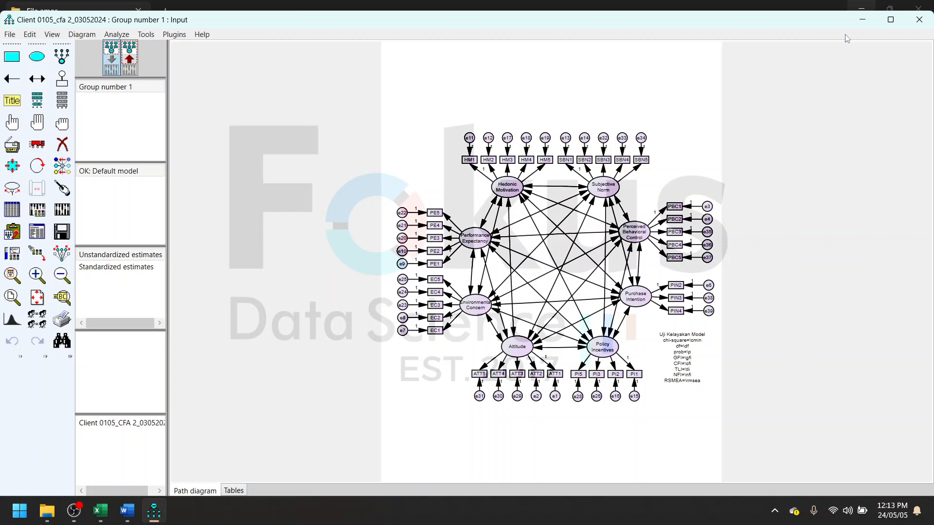
# - Maximize the Amos window and start a new blank path diagram project
pyautogui.click(891, 19)
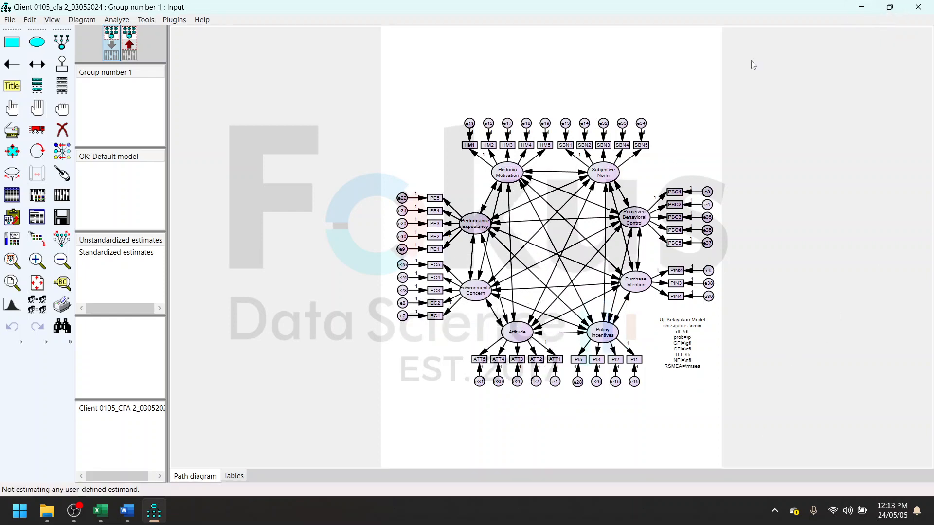
pyautogui.click(10, 20)
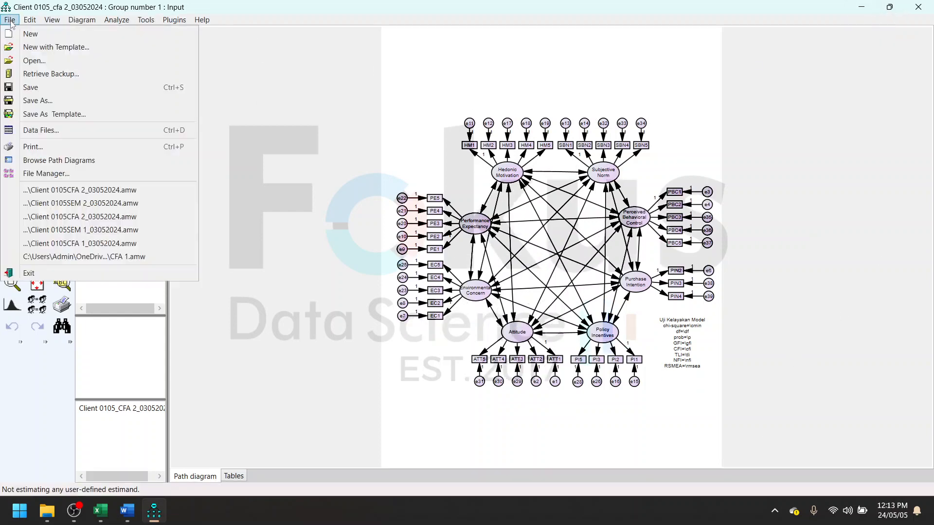
pyautogui.click(28, 35)
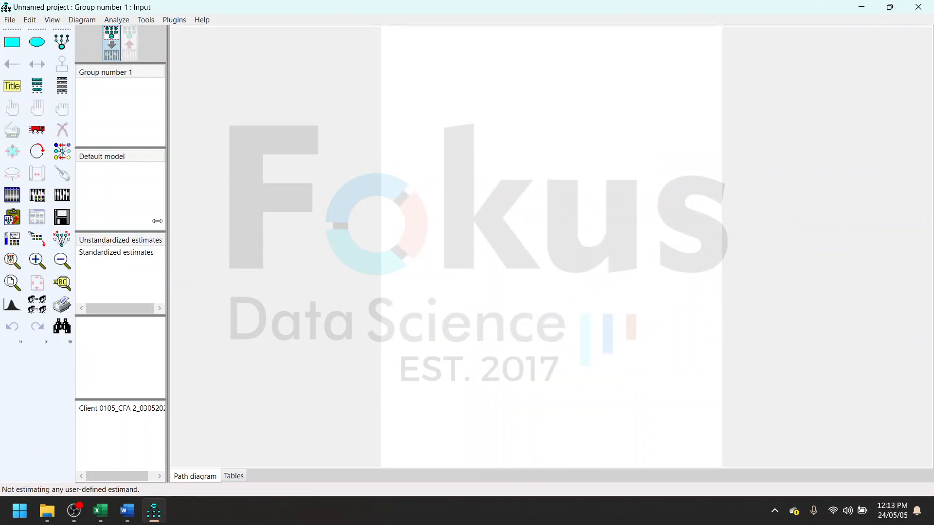
# - Assign the SPSS DATA AMOS_03052024 file from the File amos folder as the data file for Group number 1
pyautogui.click(13, 195)
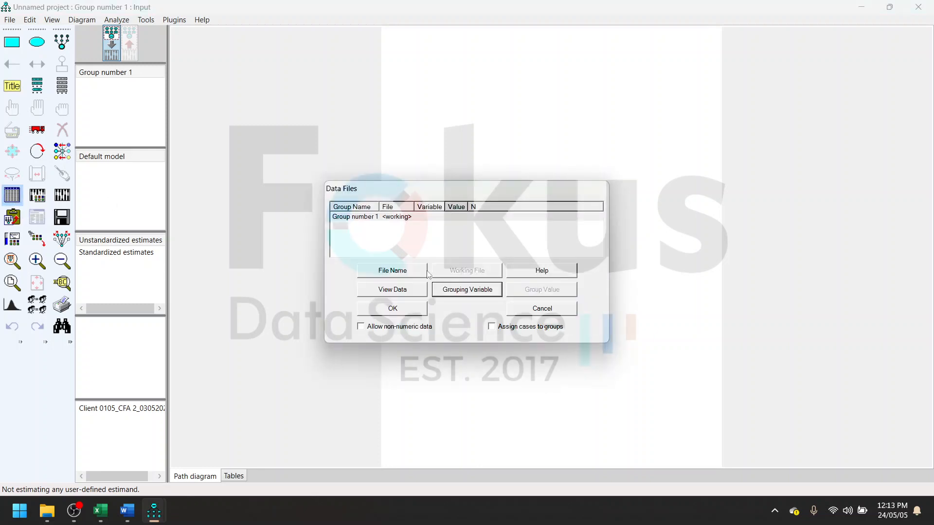
pyautogui.click(423, 275)
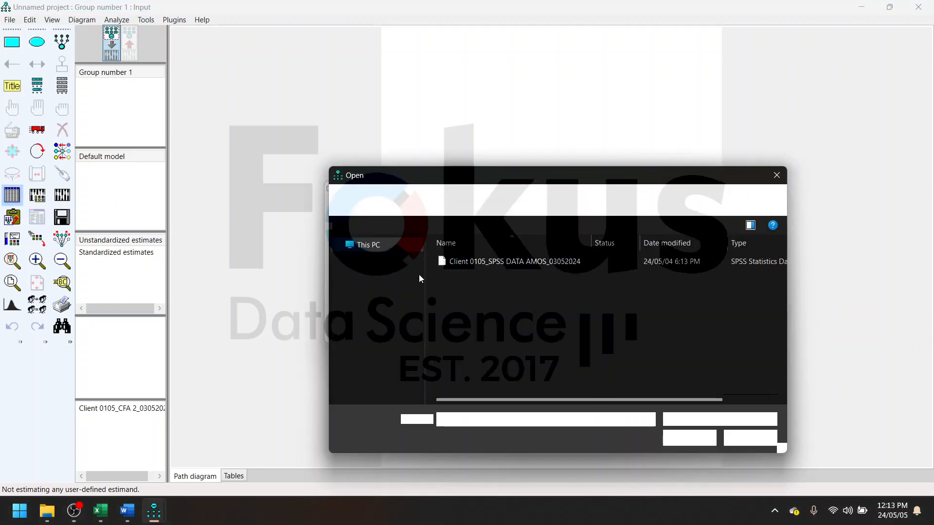
pyautogui.click(399, 199)
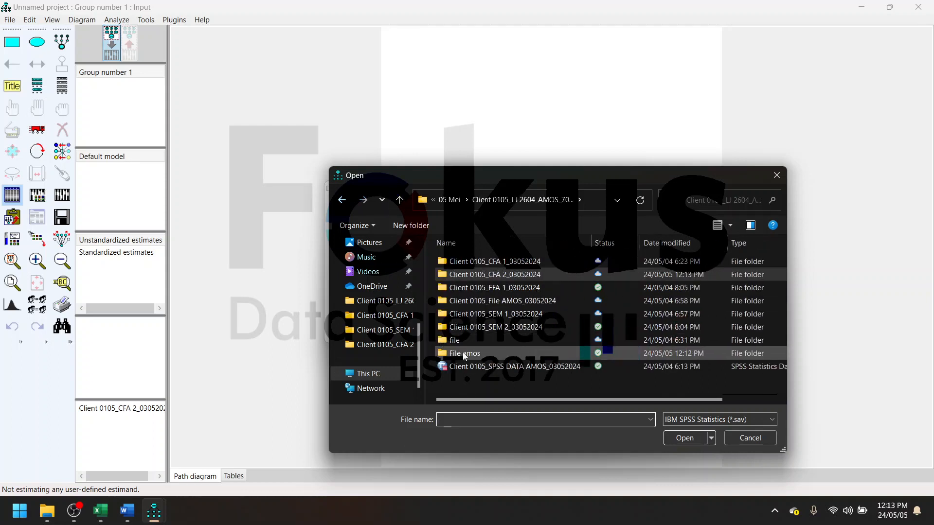
pyautogui.doubleClick(464, 354)
pyautogui.click(498, 263)
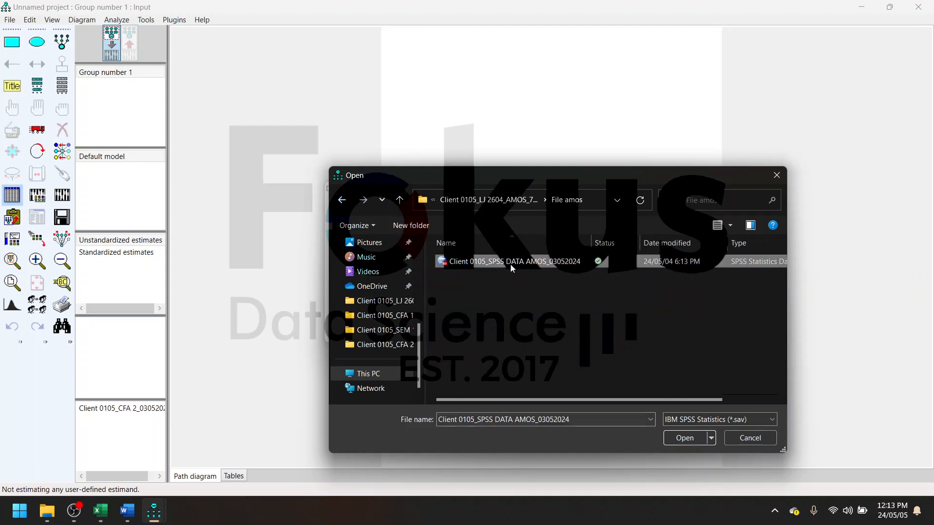
pyautogui.click(686, 444)
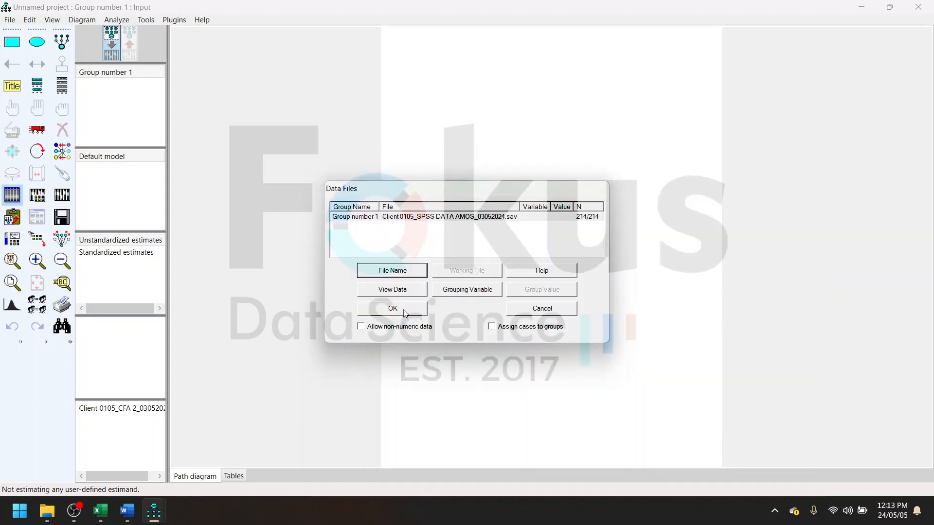
pyautogui.click(419, 307)
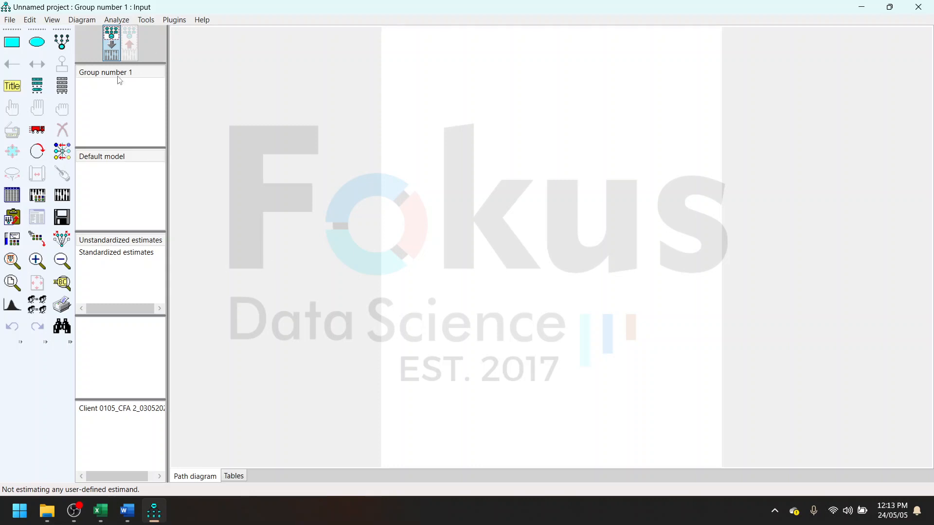
# - List the variables in the data set, look through them, and close the list
pyautogui.click(62, 87)
pyautogui.scroll(-3, 389, 146)
pyautogui.scroll(-1, 389, 149)
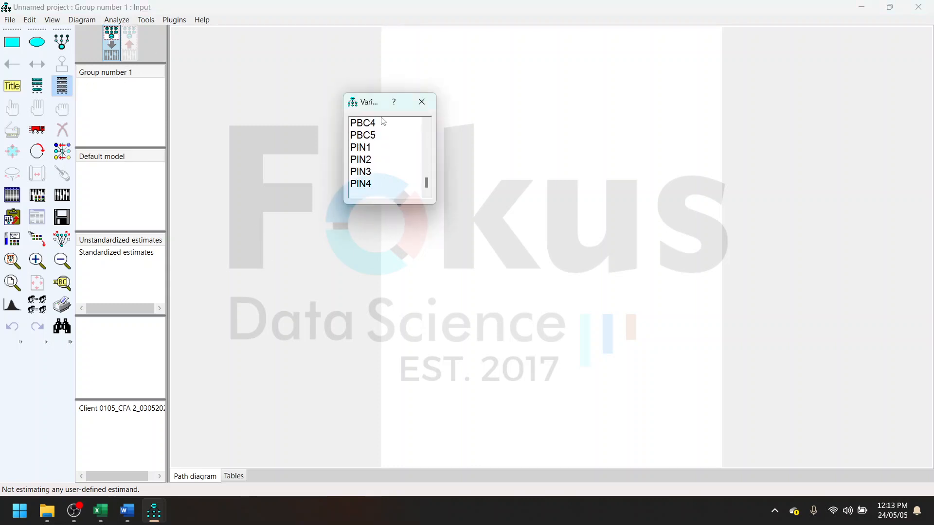
pyautogui.scroll(4, 389, 141)
pyautogui.scroll(-3, 389, 141)
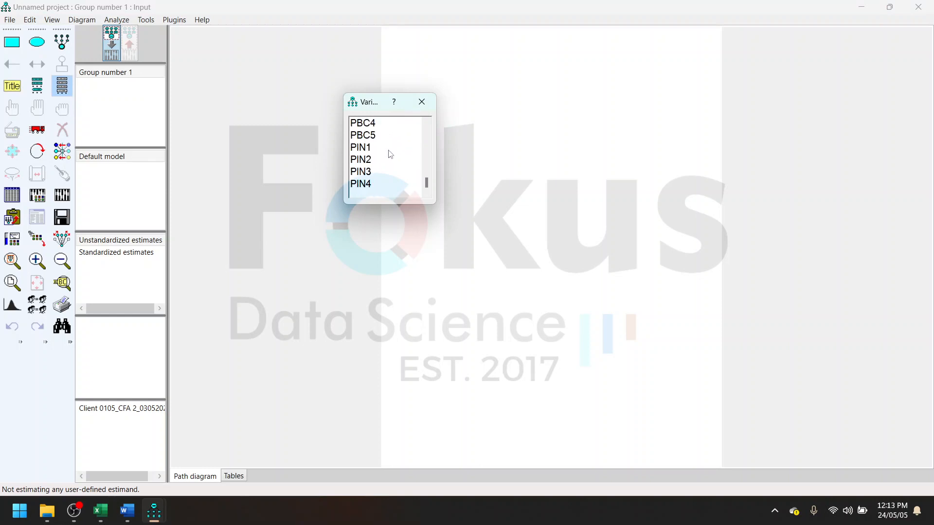
pyautogui.click(421, 101)
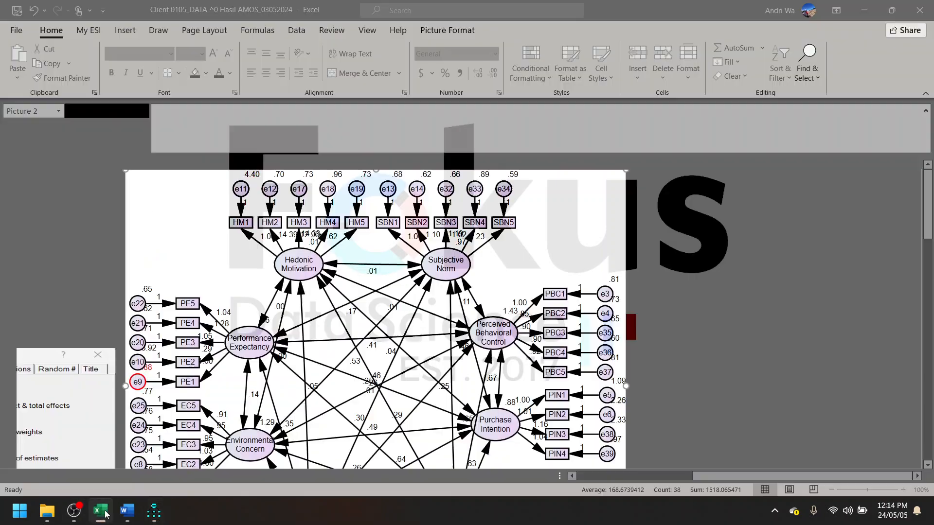
# - Switch to the Excel results workbook and examine the CFA 1 sheet's path diagram, model fit summary and goodness-of-fit table
pyautogui.click(106, 514)
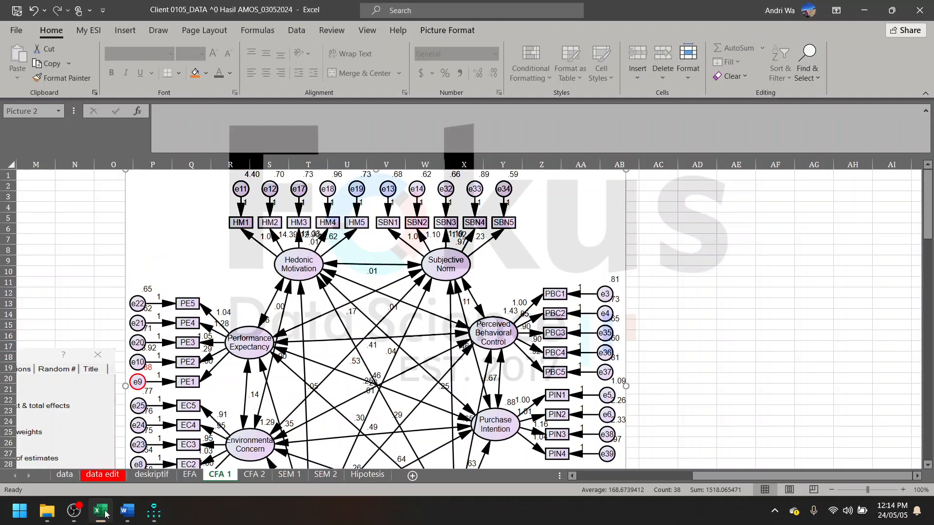
pyautogui.hscroll(-3, 587, 269)
pyautogui.scroll(-5, 569, 263)
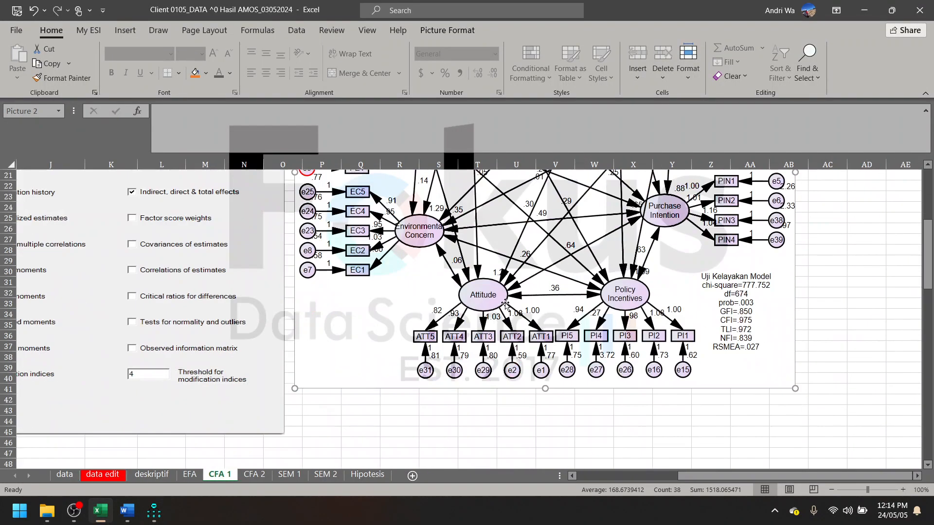
pyautogui.scroll(3, 551, 253)
pyautogui.scroll(2, 513, 348)
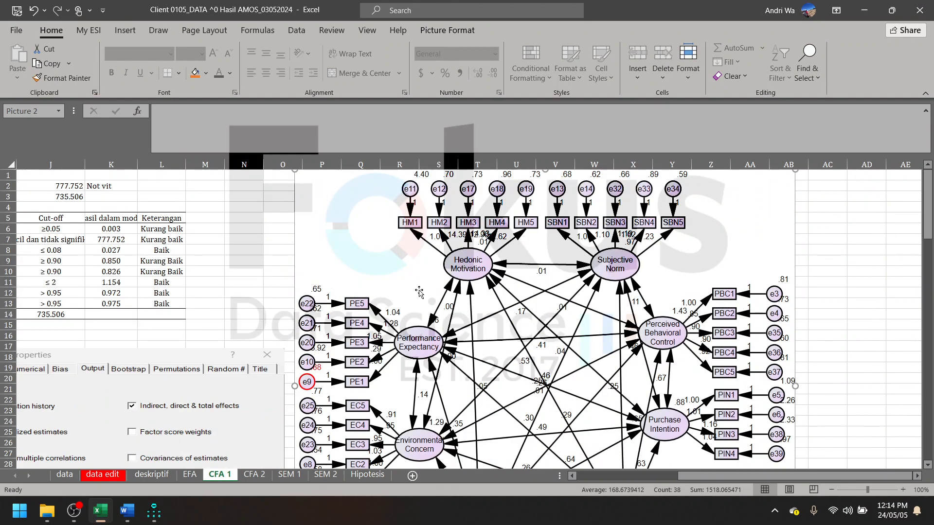
pyautogui.scroll(-5, 477, 309)
pyautogui.scroll(5, 477, 308)
pyautogui.hscroll(-1, 487, 311)
pyautogui.hscroll(-3, 502, 300)
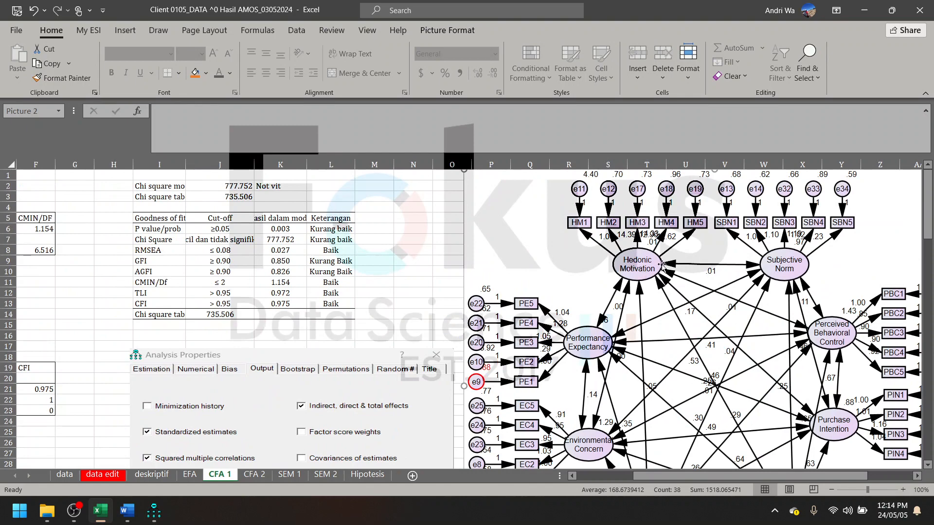
pyautogui.hscroll(8, 618, 285)
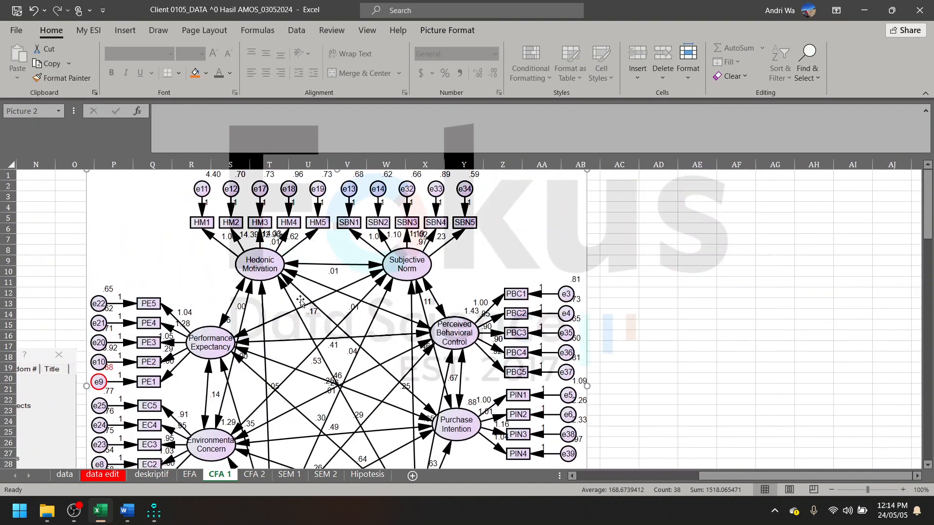
pyautogui.scroll(-5, 300, 302)
pyautogui.scroll(4, 232, 347)
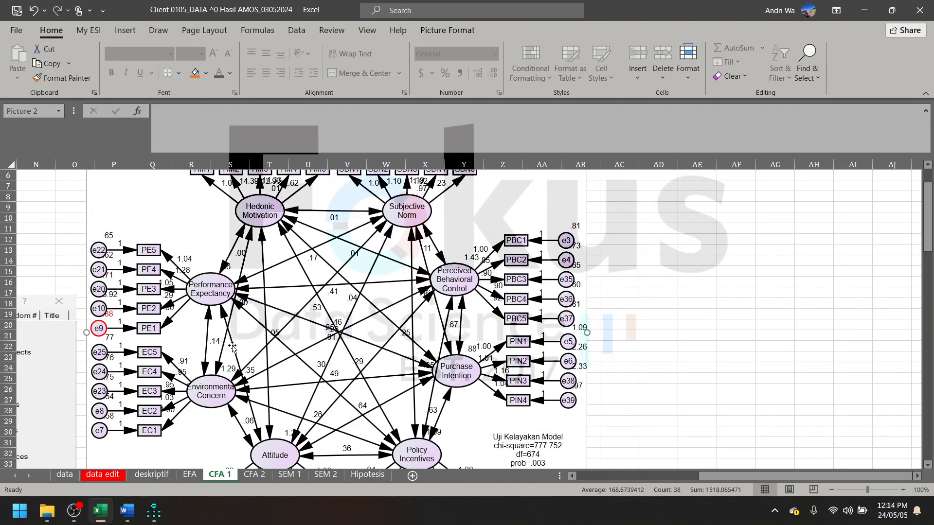
pyautogui.hscroll(-13, 233, 347)
pyautogui.scroll(2, 297, 338)
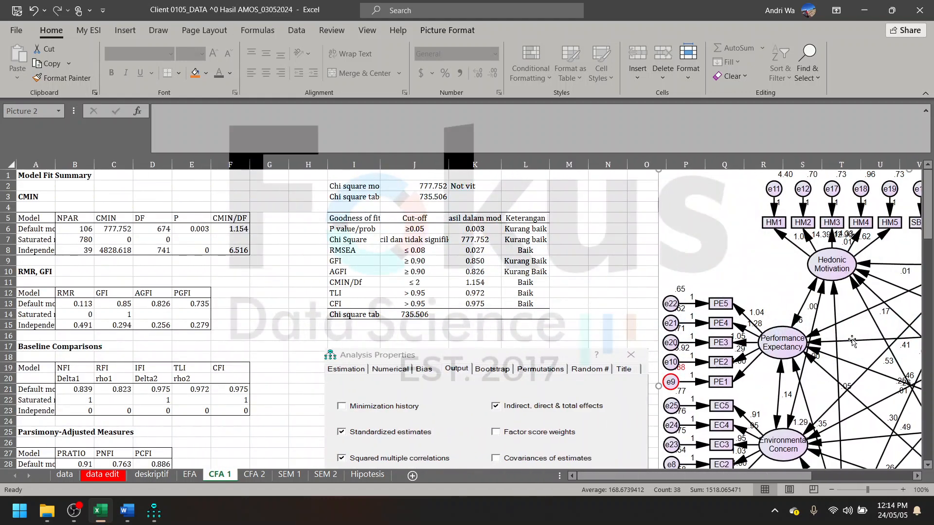
# - Review the constructs and their indicator columns on the data edit sheet, from Hedonic Motivation to Purchase Intention
pyautogui.click(146, 476)
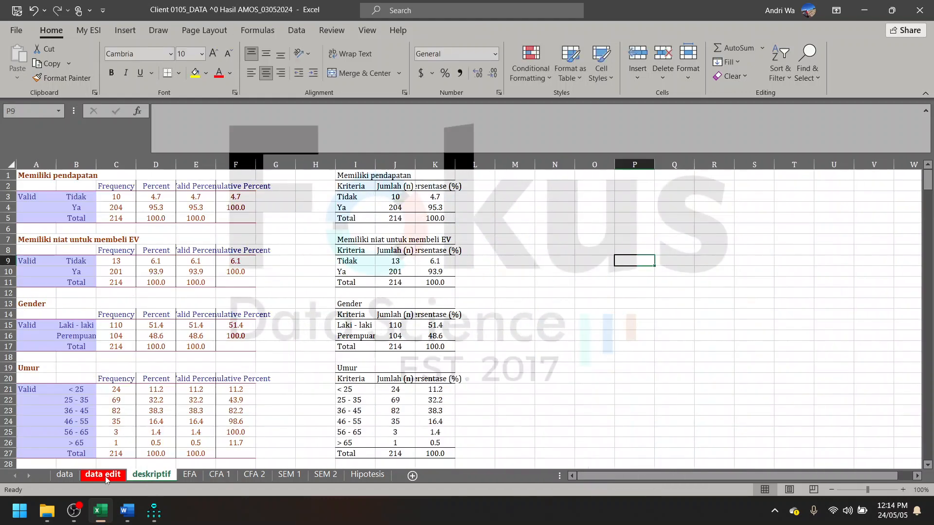
pyautogui.click(101, 477)
pyautogui.hscroll(-10, 543, 274)
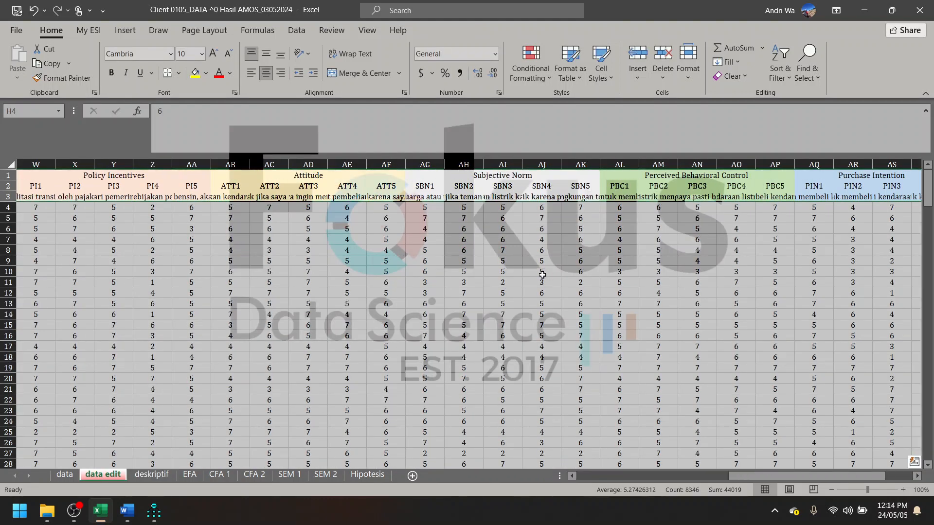
pyautogui.hscroll(-3, 421, 283)
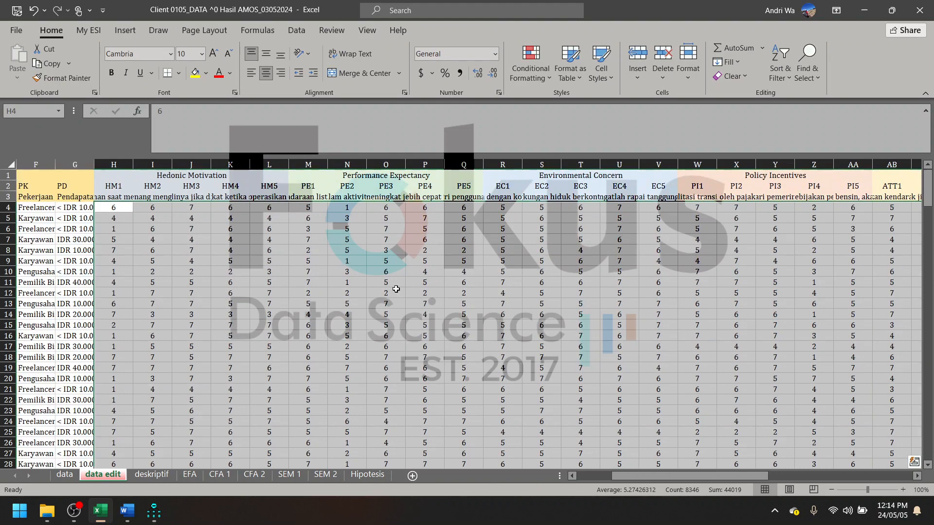
pyautogui.hscroll(14, 428, 289)
pyautogui.hscroll(1, 442, 300)
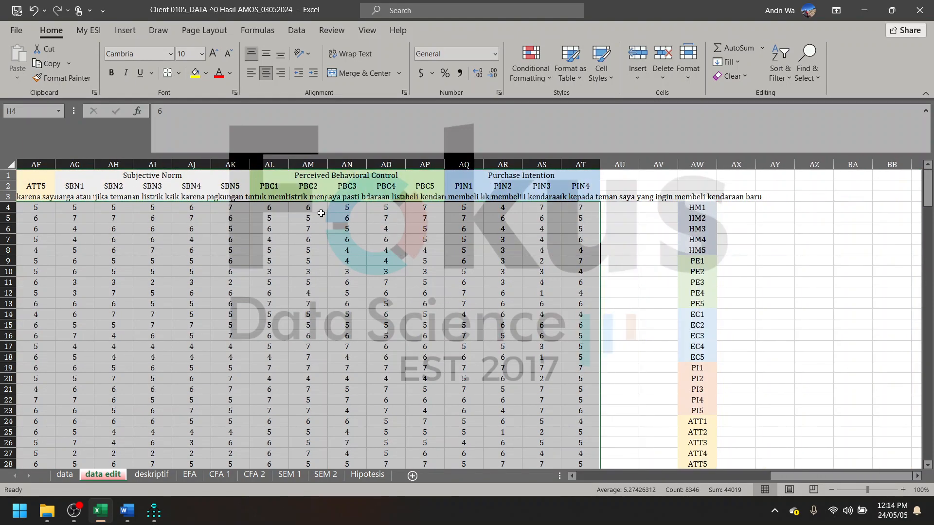
# - Copy the Perceived Behavioral Control heading text from the data edit sheet
pyautogui.click(333, 176)
pyautogui.moveTo(263, 112); pyautogui.dragTo(123, 124)
pyautogui.hotkey('ctrl', 'c')
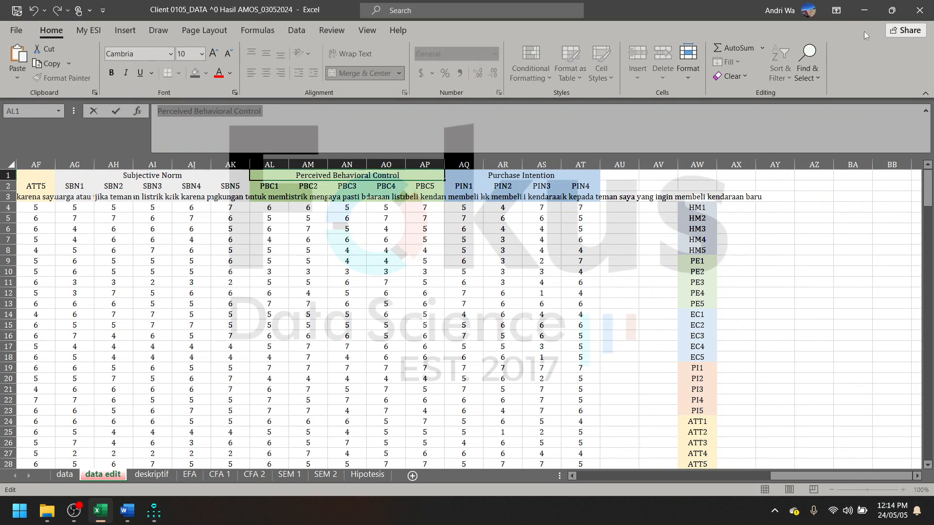
# - Switch to AMOS and draw one small latent variable ellipse near the upper-left corner of the diagram page
pyautogui.click(865, 17)
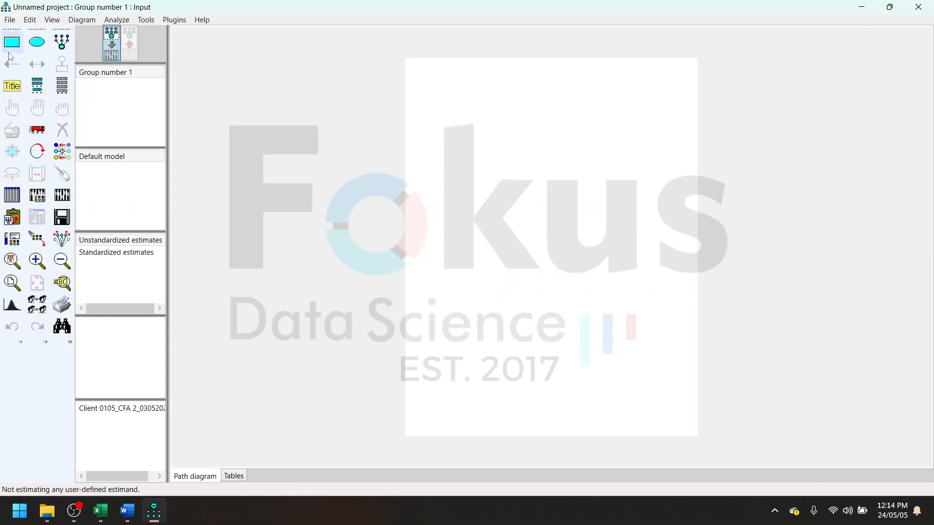
pyautogui.click(38, 44)
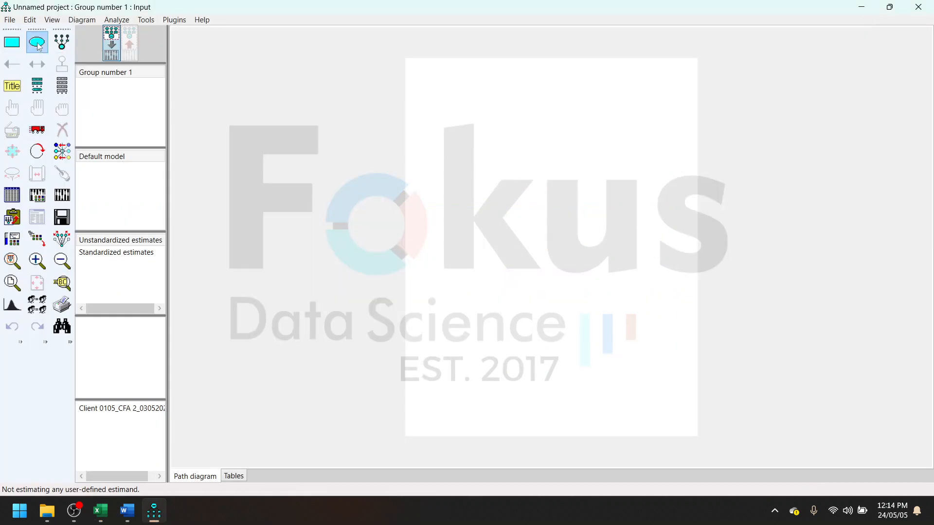
pyautogui.moveTo(477, 120); pyautogui.dragTo(477, 122)
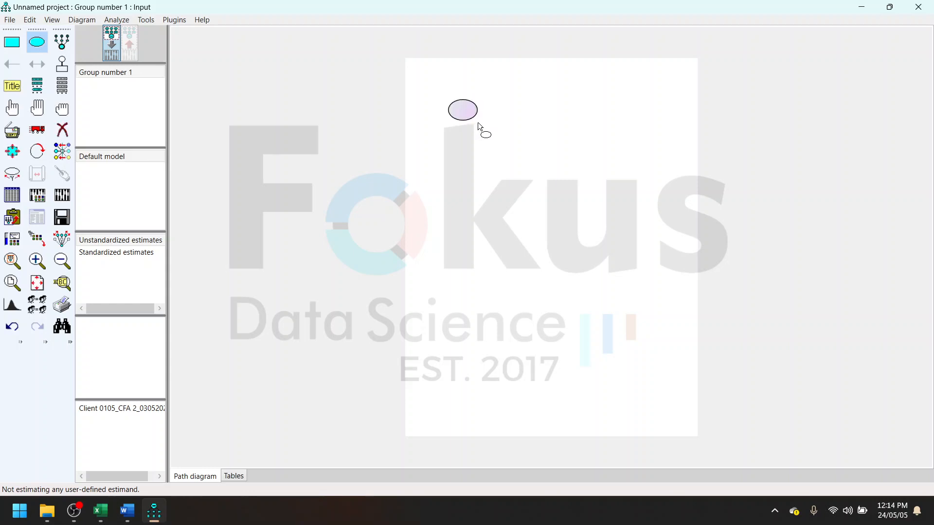
# - Give the latent variable the name PBC and the label Perceived Behavioral Control
pyautogui.click(15, 112)
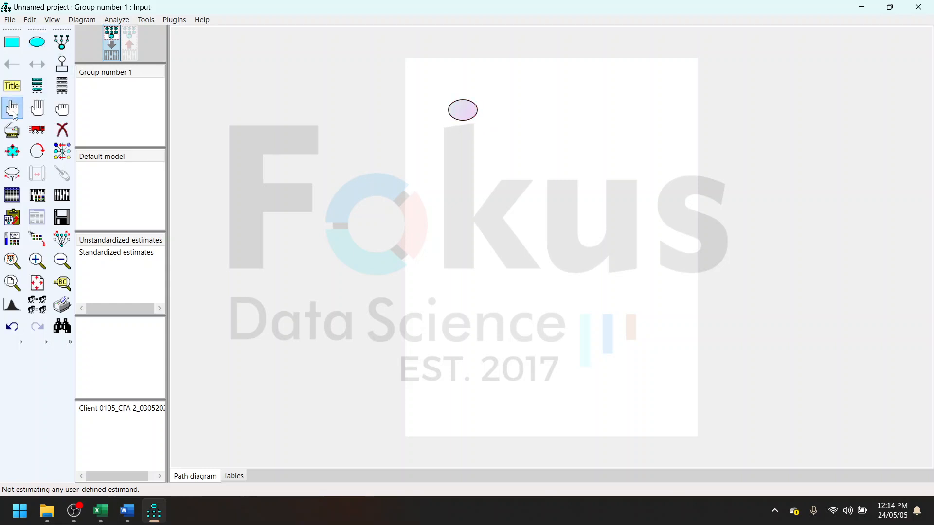
pyautogui.doubleClick(466, 120)
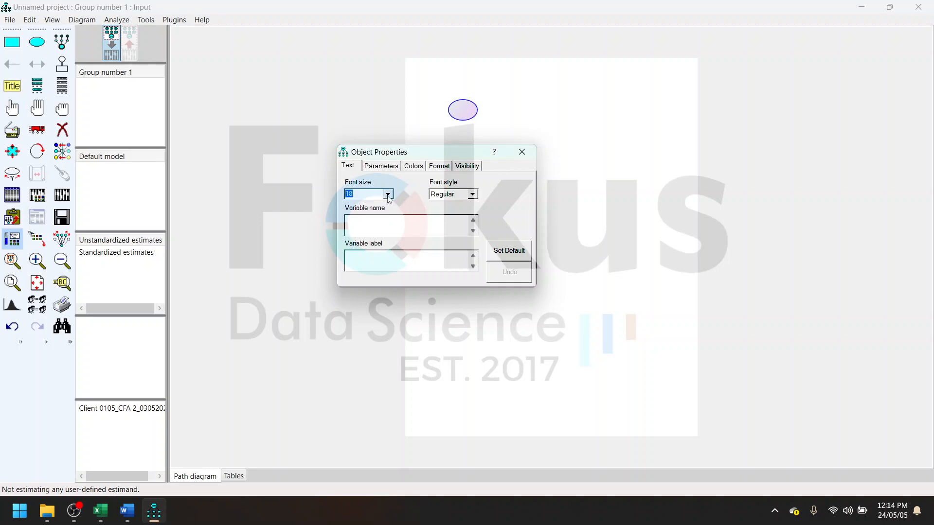
pyautogui.hotkey('ctrl', 'v')
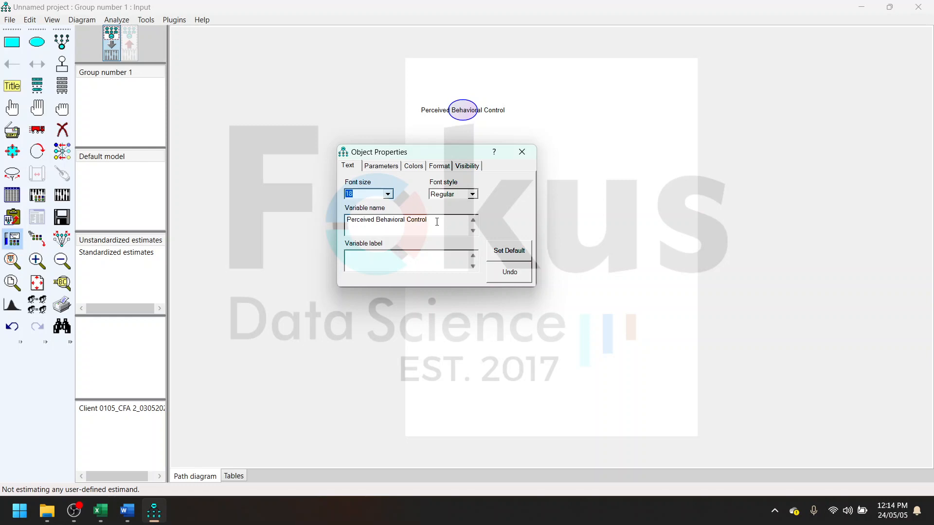
pyautogui.click(412, 258)
pyautogui.hotkey('ctrl', 'v')
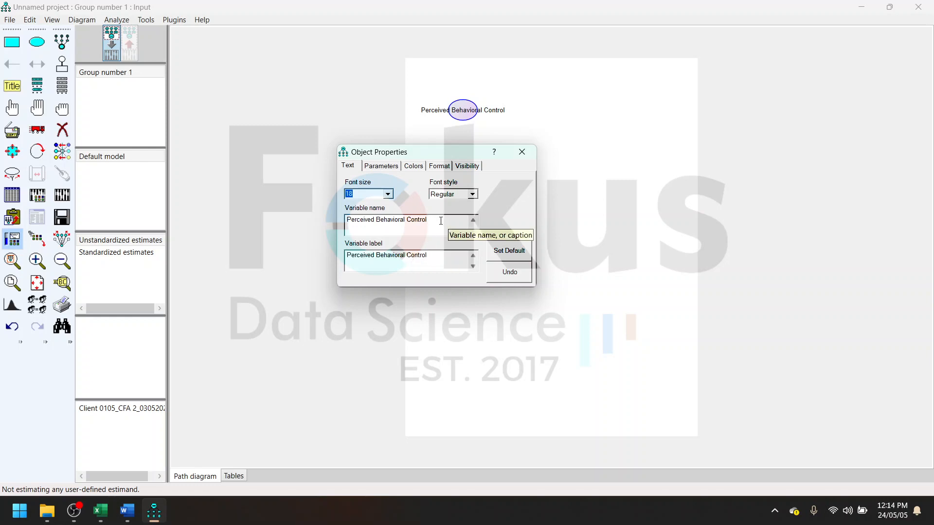
pyautogui.moveTo(429, 220); pyautogui.dragTo(341, 230)
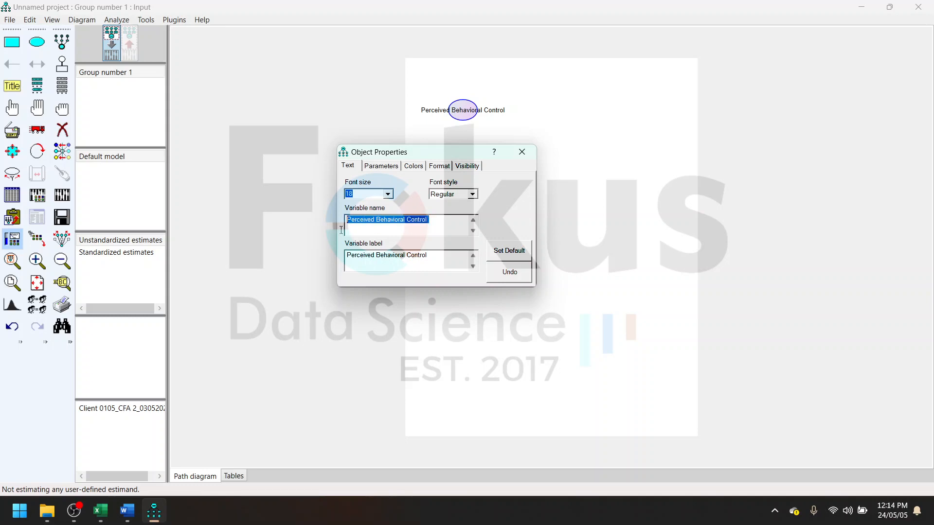
pyautogui.write('PBS')
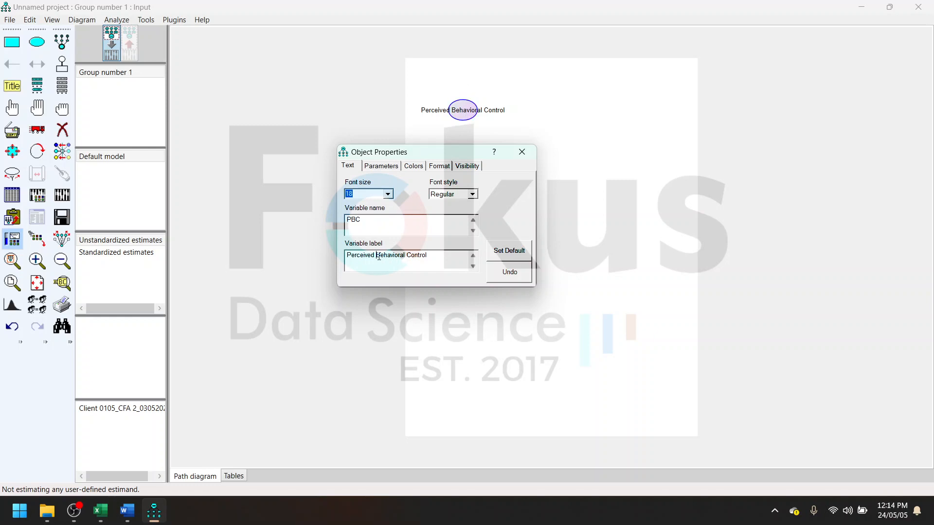
# - Break the label into three lines, one word each, and enlarge the ellipse so it encloses the text
pyautogui.press('Return')
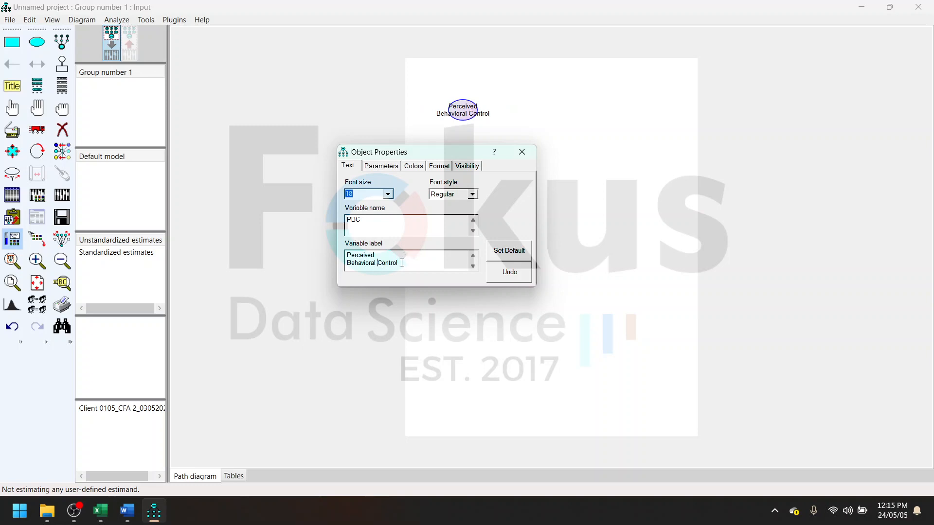
pyautogui.press('BackSpace')
pyautogui.press('Return')
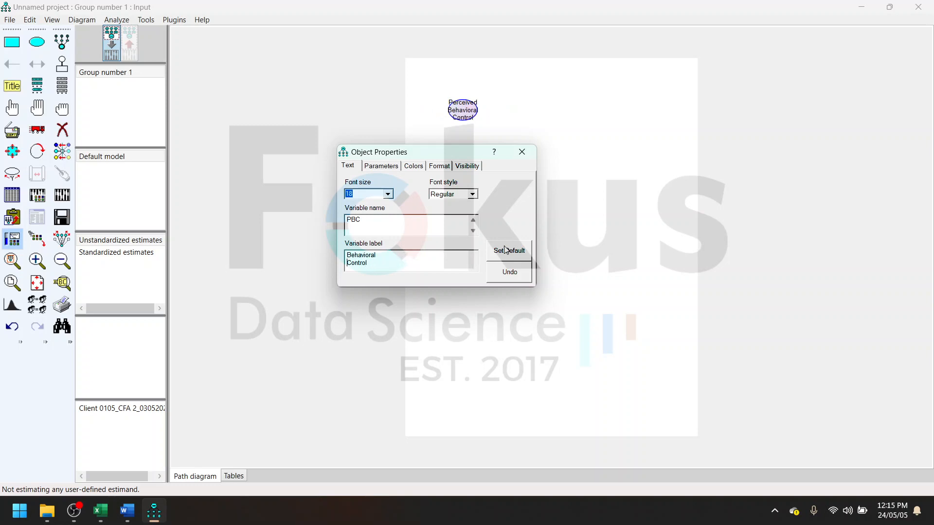
pyautogui.click(530, 158)
pyautogui.click(18, 153)
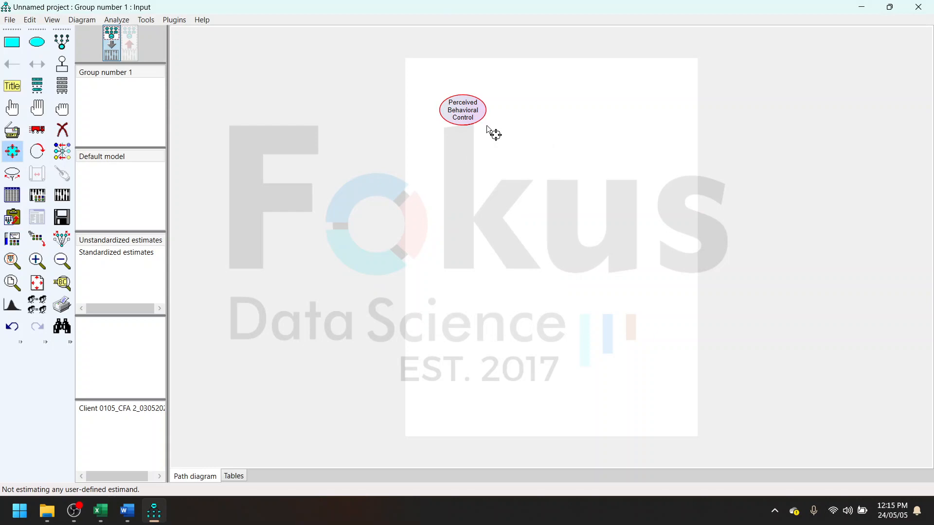
pyautogui.moveTo(487, 125); pyautogui.dragTo(486, 126)
# - Switch to the Excel workbook and review the data edit sheet's constructs and indicators from Hedonic Motivation to Purchase Intention
pyautogui.click(99, 511)
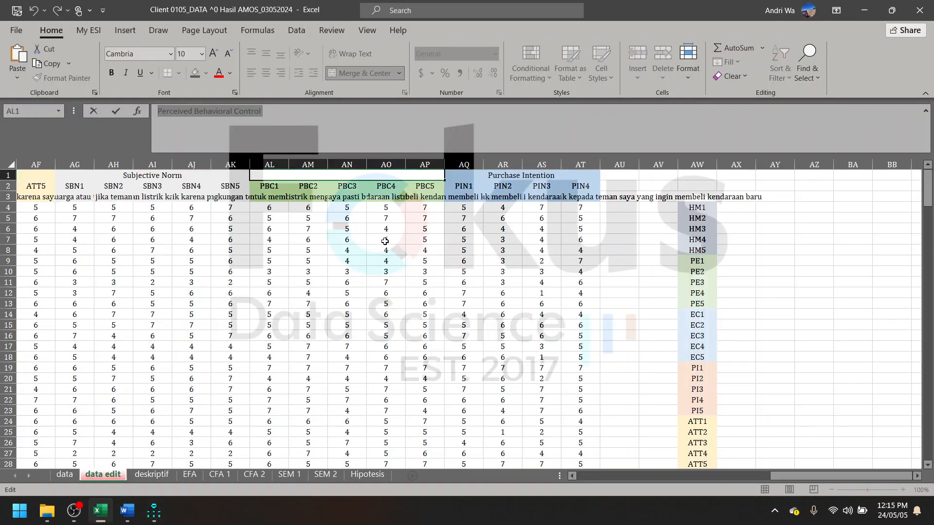
pyautogui.click(568, 239)
pyautogui.click(539, 183)
pyautogui.hscroll(-3, 513, 200)
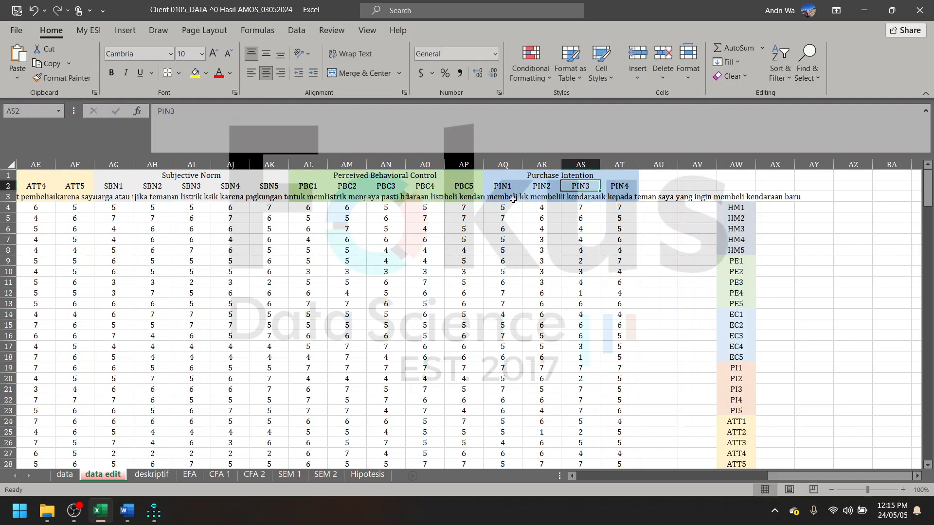
pyautogui.hscroll(-10, 511, 203)
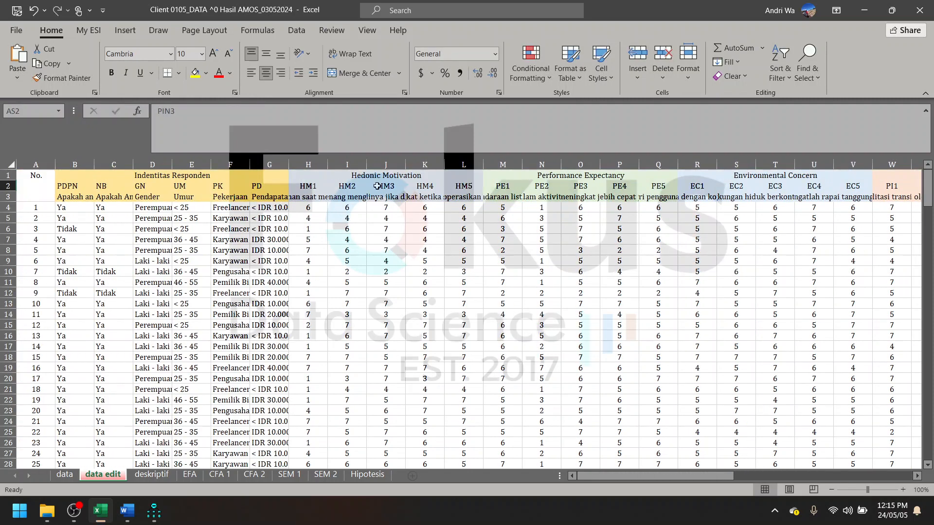
pyautogui.click(459, 178)
pyautogui.click(579, 176)
pyautogui.click(697, 186)
pyautogui.hscroll(3, 705, 185)
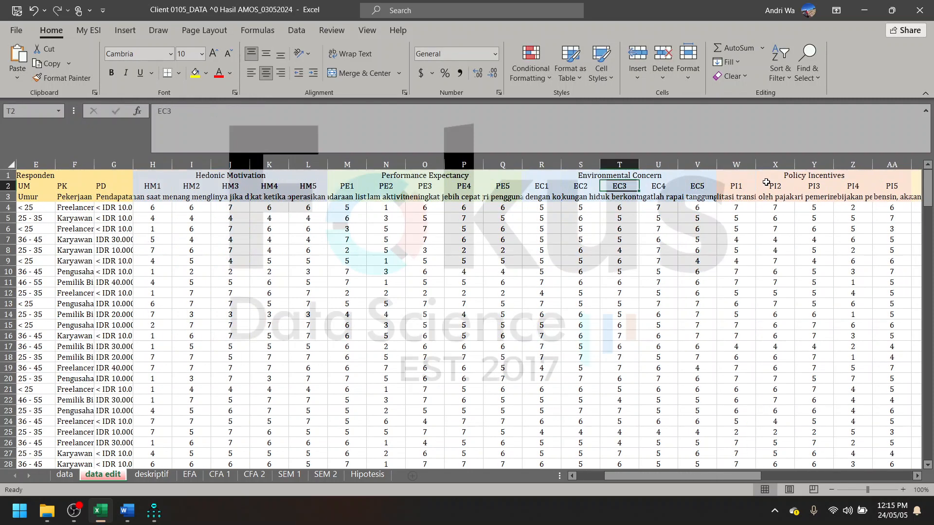
pyautogui.click(766, 184)
pyautogui.hscroll(2, 767, 185)
pyautogui.click(767, 185)
pyautogui.hscroll(2, 767, 187)
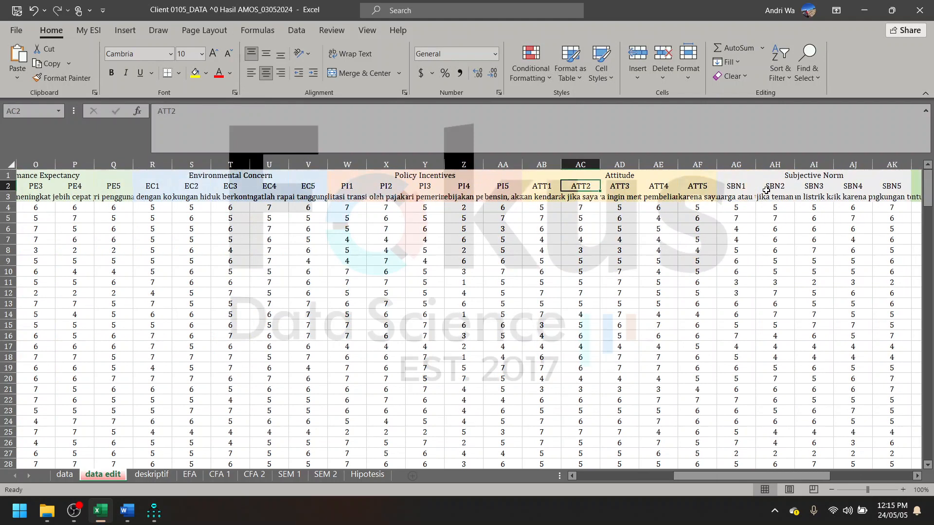
pyautogui.click(766, 193)
pyautogui.hscroll(3, 767, 191)
pyautogui.click(766, 193)
pyautogui.hscroll(3, 766, 191)
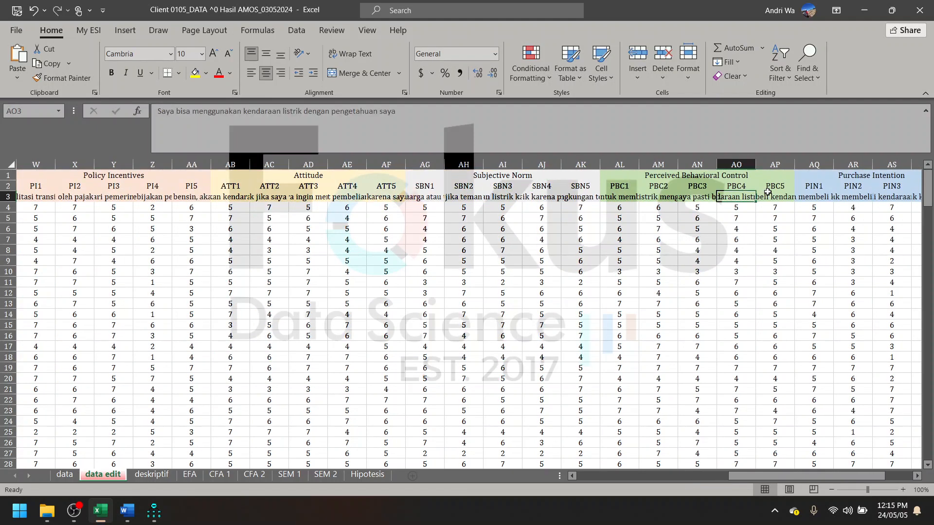
pyautogui.click(766, 190)
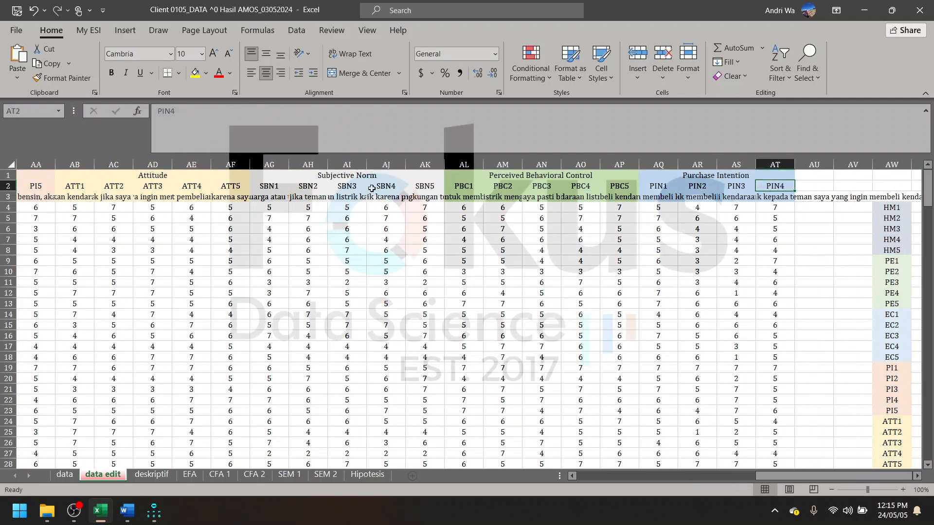
pyautogui.click(870, 19)
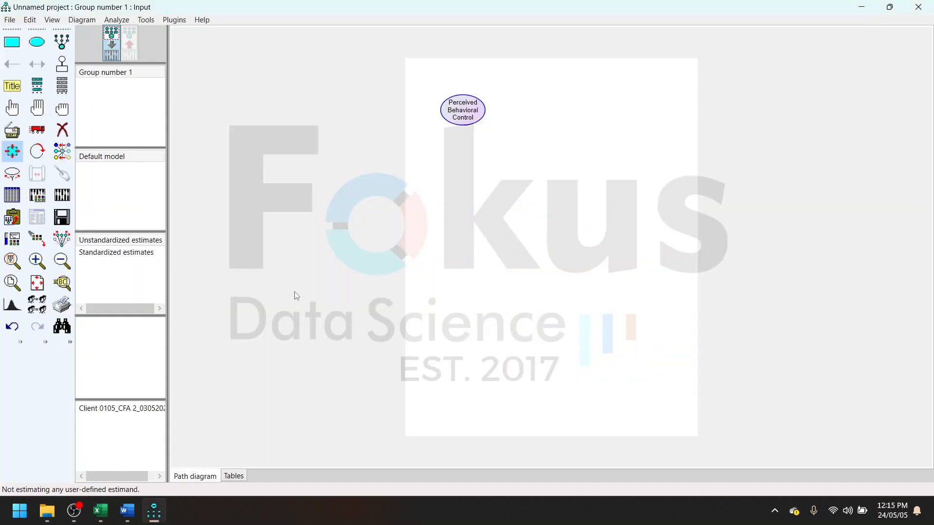
# - Open the uji kelayakan model text file from the Client 0105_LJ 2604_AMOS_700k folder and copy all of its text
pyautogui.click(47, 511)
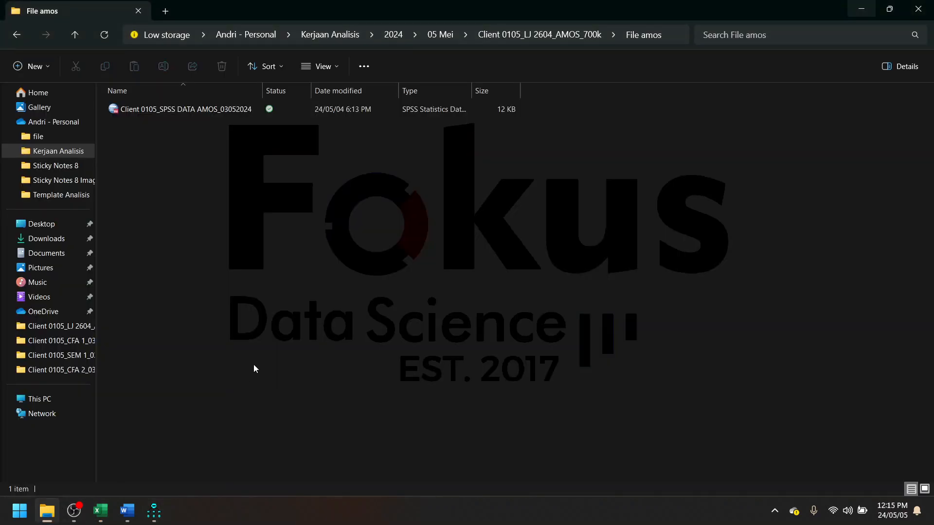
pyautogui.click(18, 35)
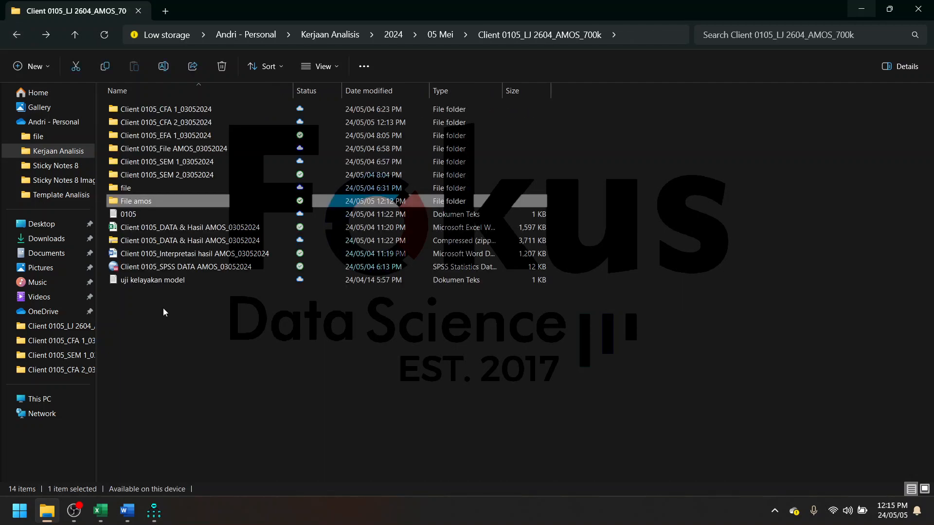
pyautogui.doubleClick(145, 282)
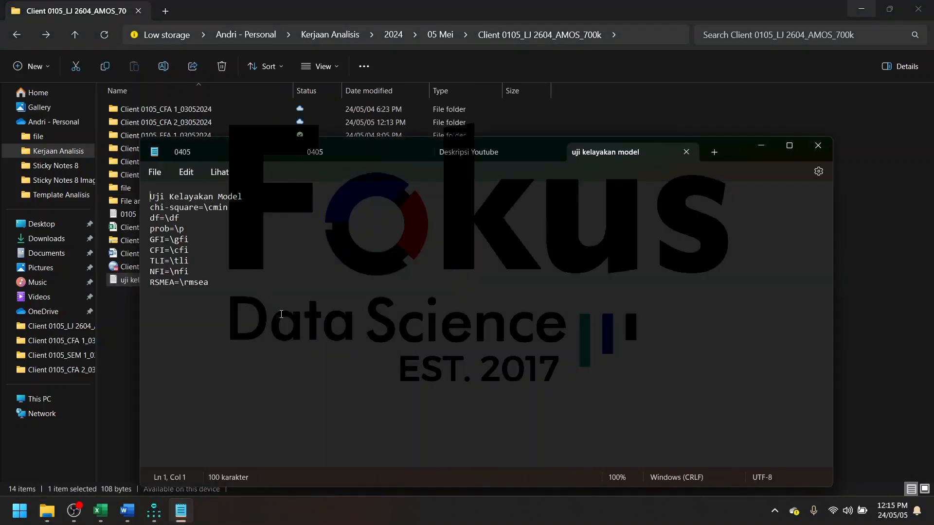
pyautogui.click(280, 276)
pyautogui.hotkey('ctrl', 'a')
pyautogui.rightClick(185, 261)
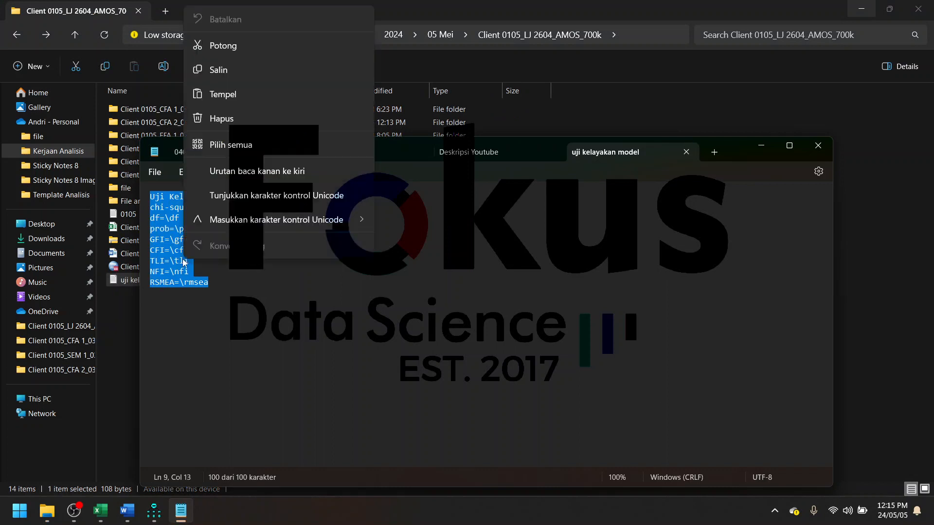
pyautogui.click(243, 77)
pyautogui.click(760, 145)
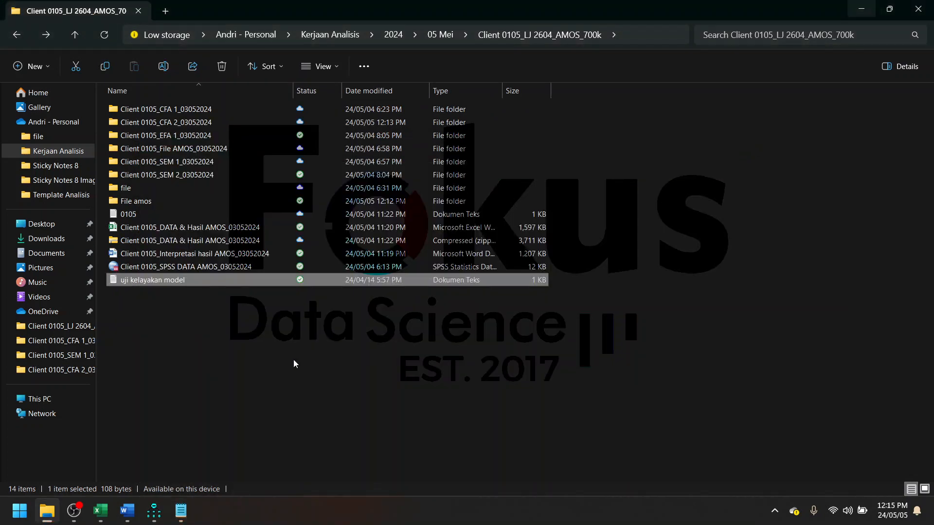
# - Switch to the Word report and check how the Uji Kelayakan Model text is placed in the CFA path diagram
pyautogui.click(293, 359)
pyautogui.click(129, 511)
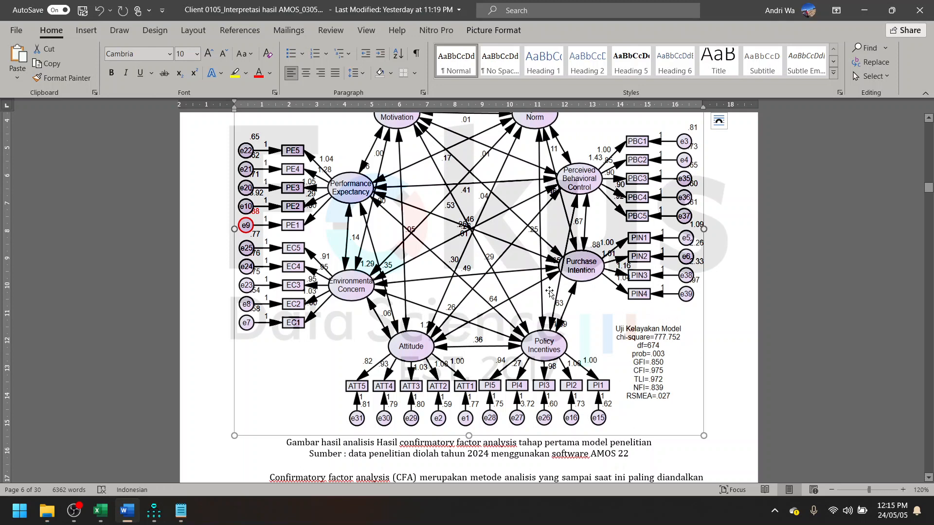
pyautogui.click(856, 7)
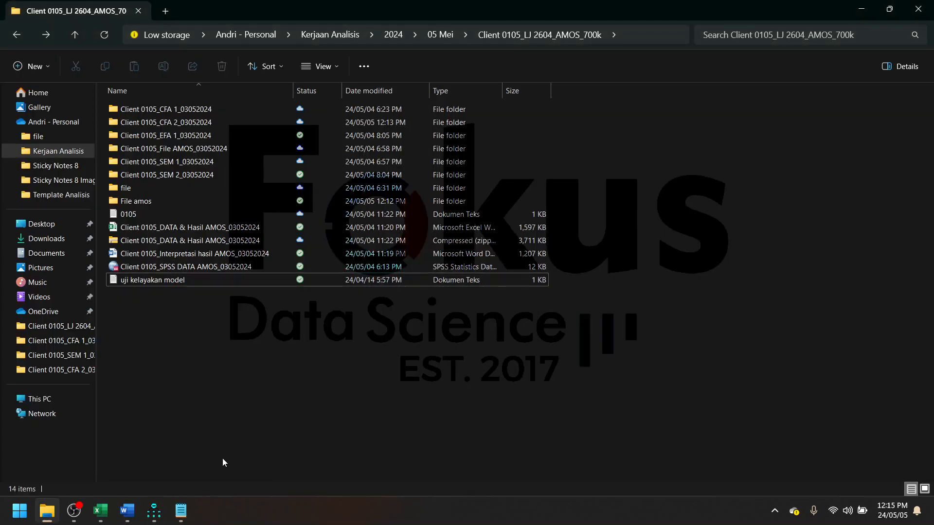
# - Switch to AMOS, add the copied text as a center-aligned figure caption at font size 12, and move it to the page's lower-right corner
pyautogui.click(154, 511)
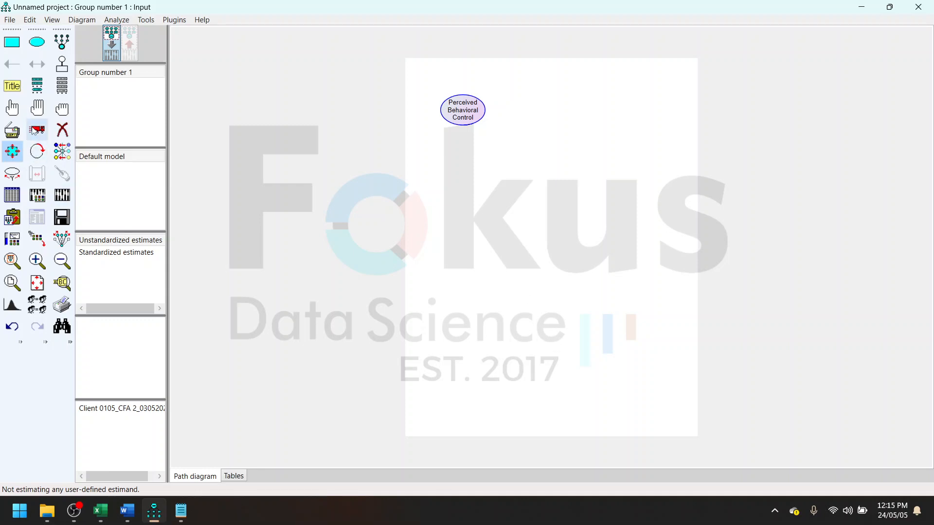
pyautogui.click(12, 86)
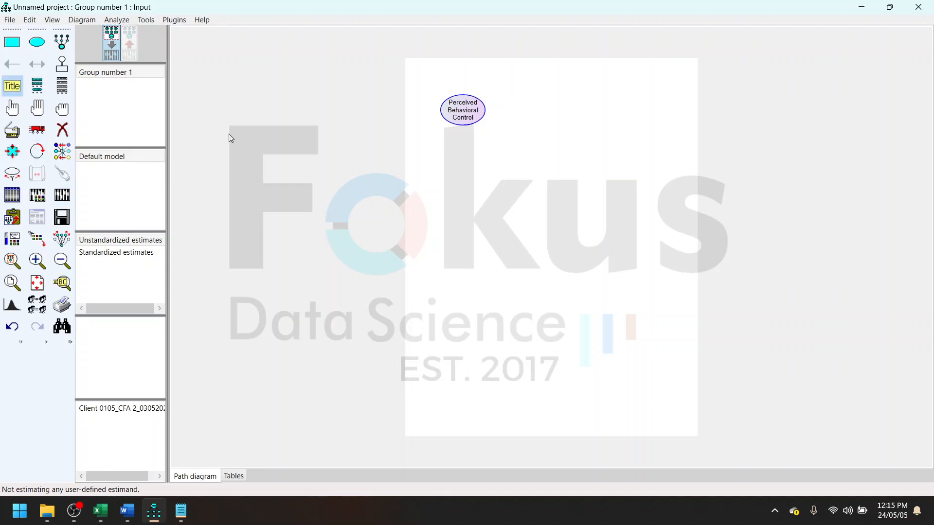
pyautogui.click(599, 253)
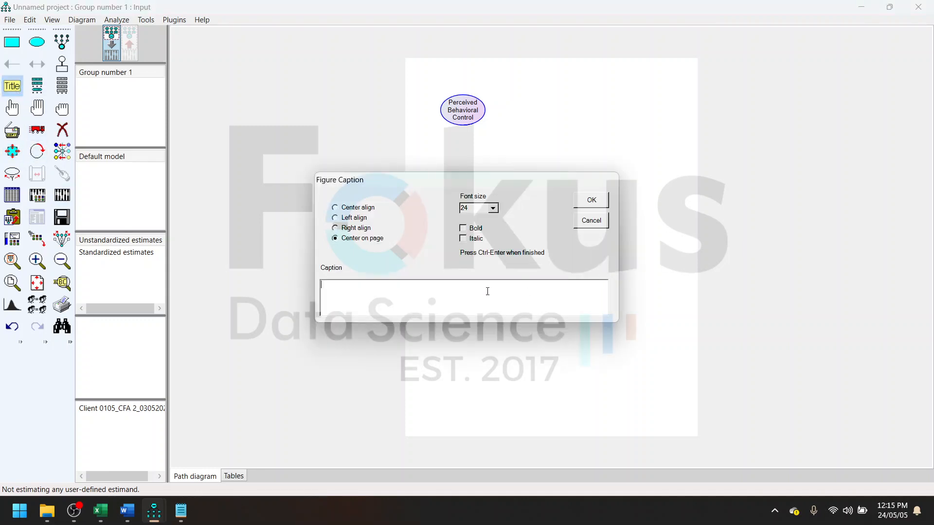
pyautogui.click(359, 208)
pyautogui.click(493, 209)
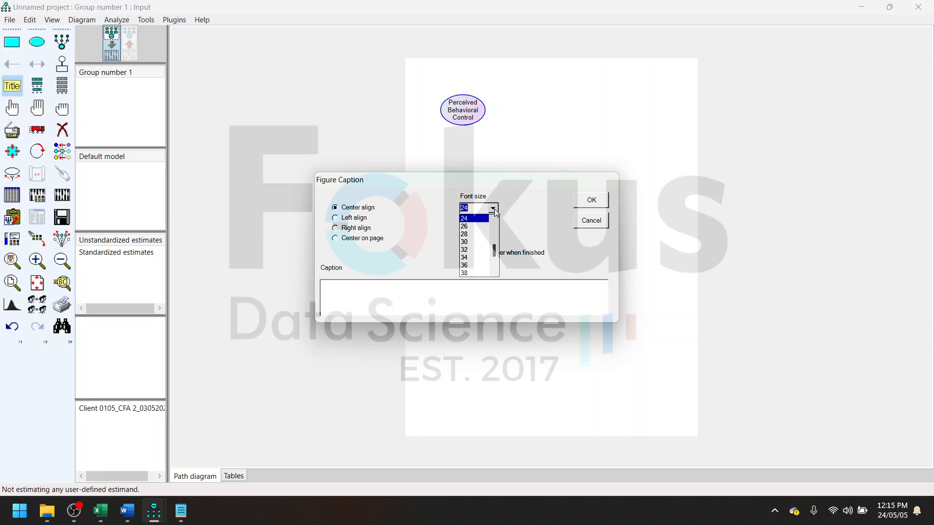
pyautogui.click(482, 250)
pyautogui.click(391, 295)
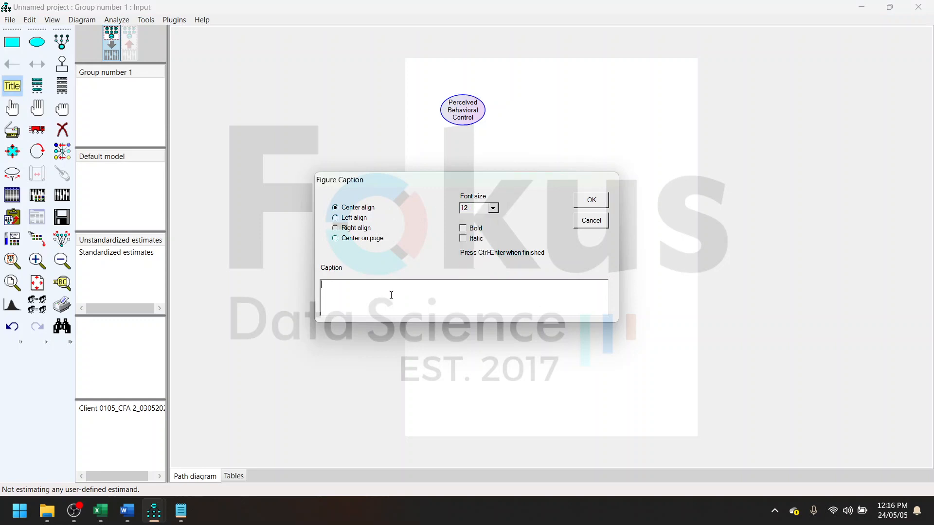
pyautogui.hotkey('ctrl', 'v')
pyautogui.click(601, 204)
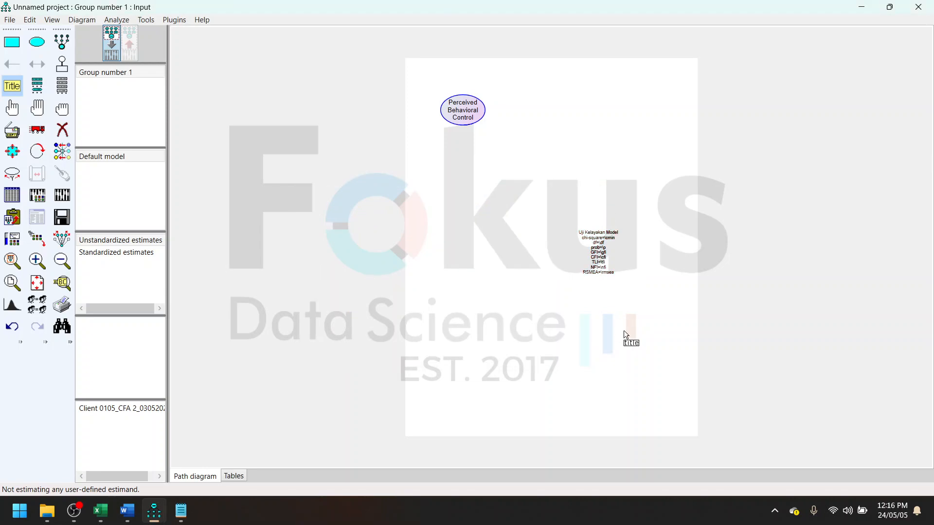
pyautogui.click(35, 130)
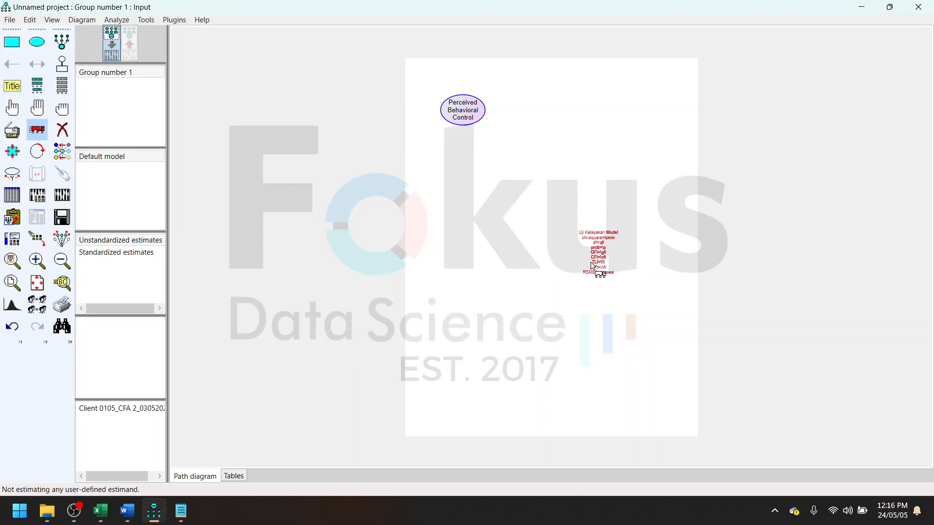
pyautogui.moveTo(593, 267); pyautogui.dragTo(670, 413)
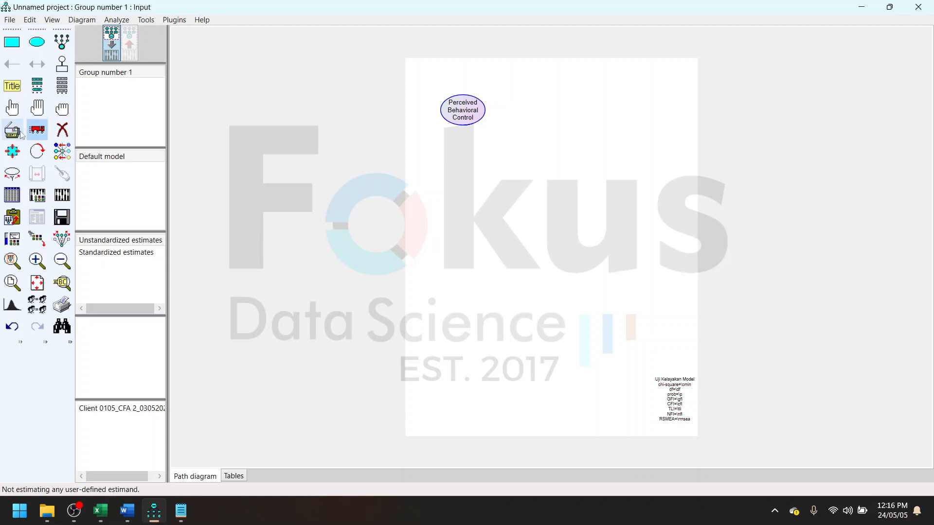
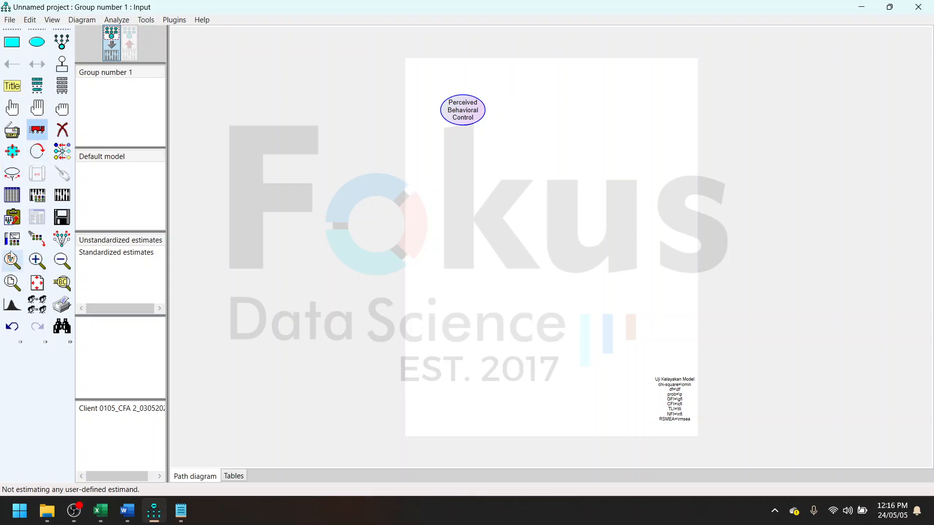
# - Reposition the Perceived Behavioral Control ellipse near the page top, duplicate it down the page and across to the other side, and delete the overlapping extra copy
pyautogui.moveTo(466, 122); pyautogui.dragTo(490, 116)
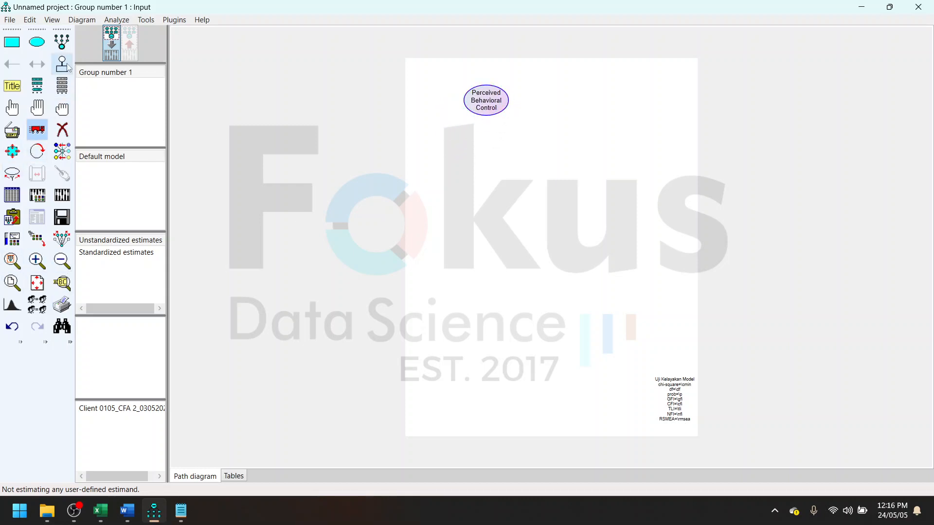
pyautogui.click(22, 131)
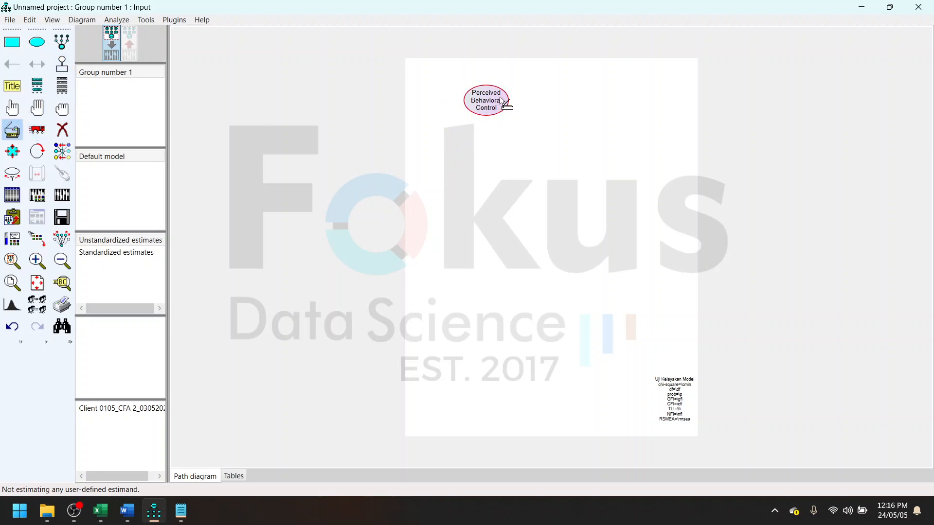
pyautogui.moveTo(494, 109); pyautogui.dragTo(484, 260)
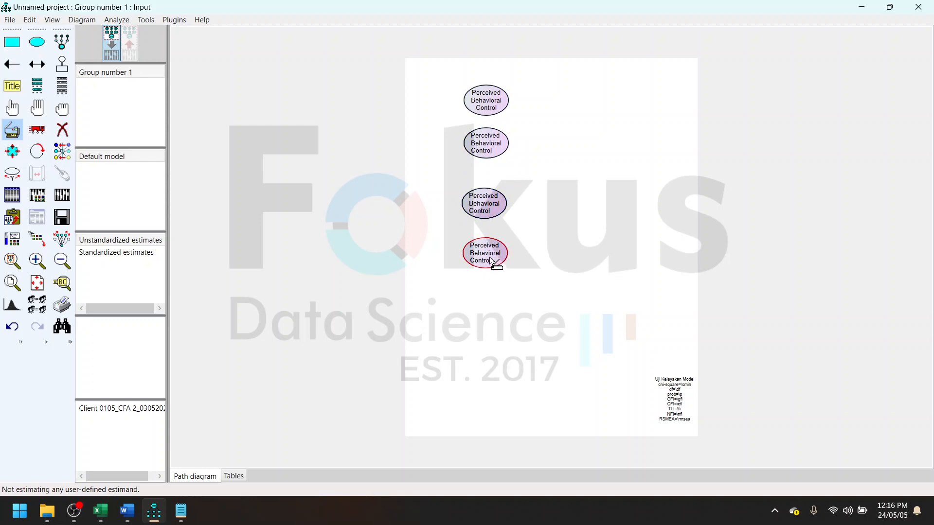
pyautogui.moveTo(490, 331); pyautogui.dragTo(477, 413)
pyautogui.moveTo(505, 108); pyautogui.dragTo(642, 111)
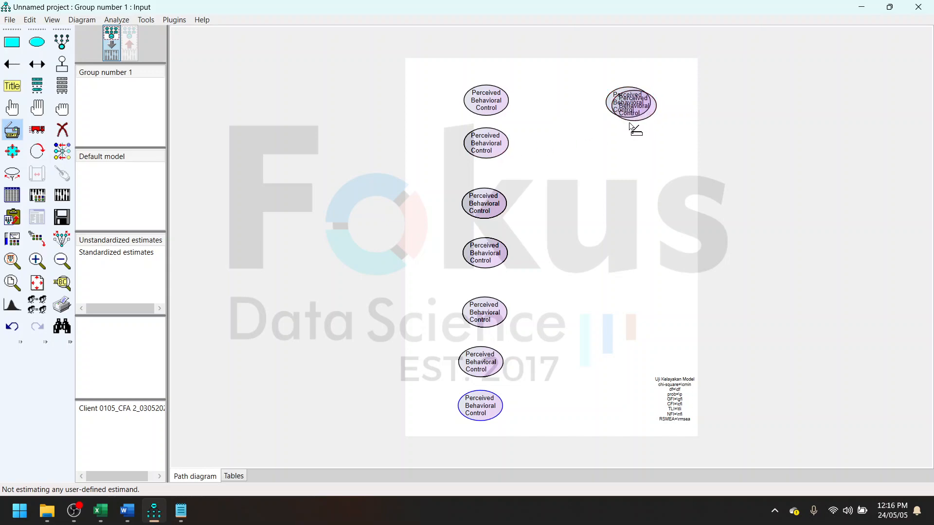
pyautogui.click(62, 129)
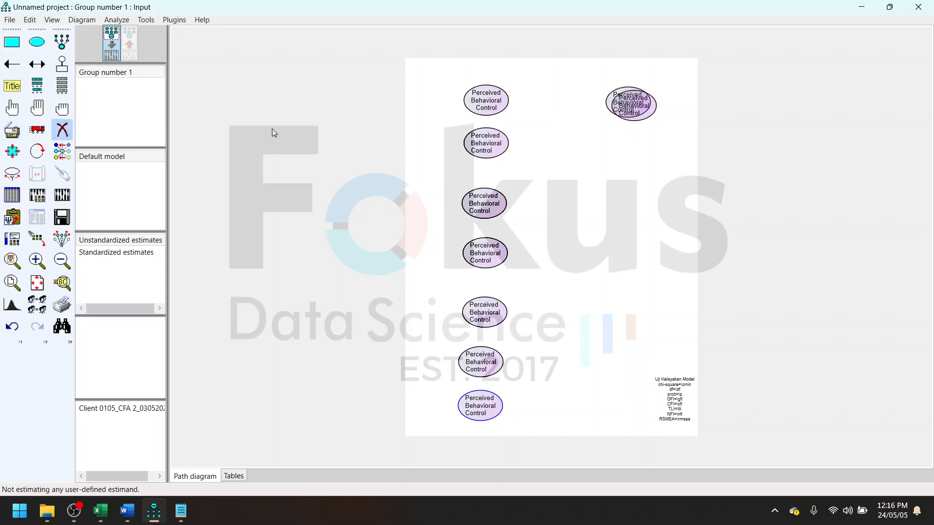
pyautogui.click(626, 113)
# - Switch to the Excel workbook and copy the Hedonic Motivation heading from the data edit sheet, returning to AMOS
pyautogui.click(99, 510)
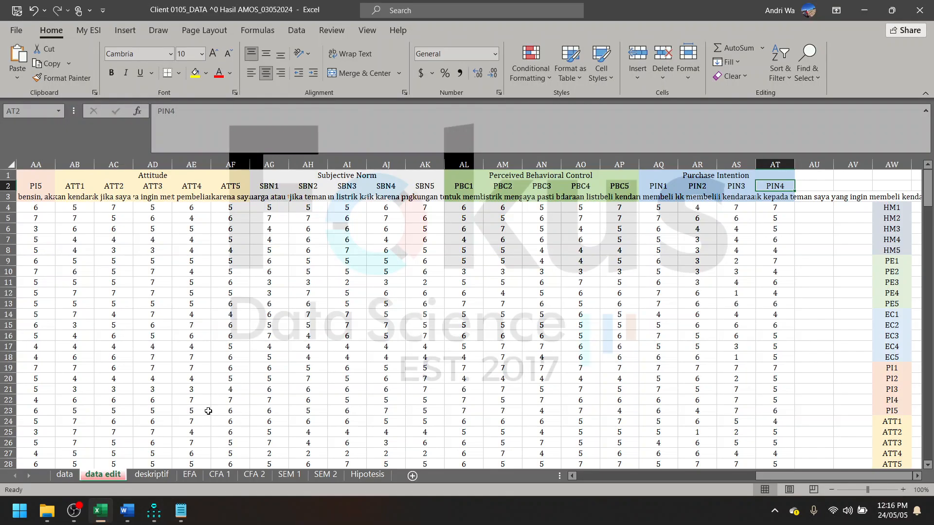
pyautogui.hscroll(-10, 208, 410)
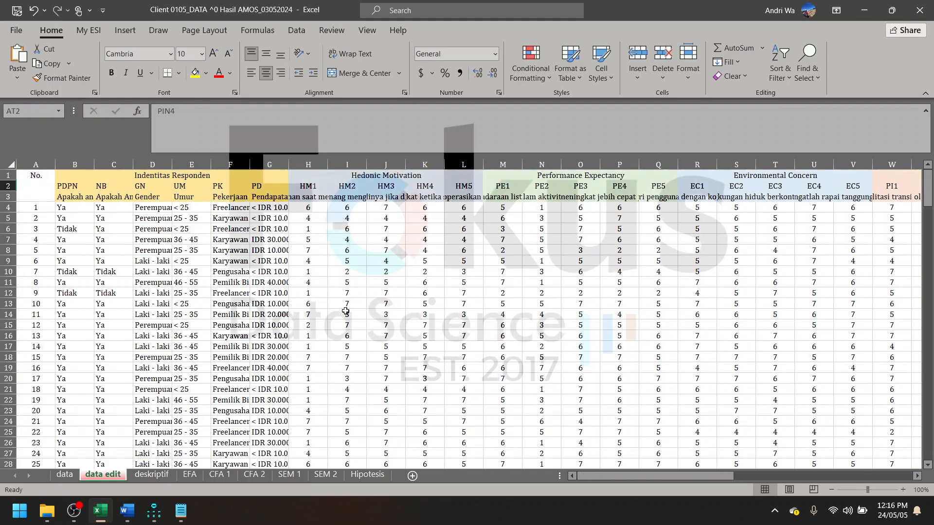
pyautogui.click(373, 176)
pyautogui.moveTo(273, 128); pyautogui.dragTo(102, 134)
pyautogui.hotkey('ctrl', 'c')
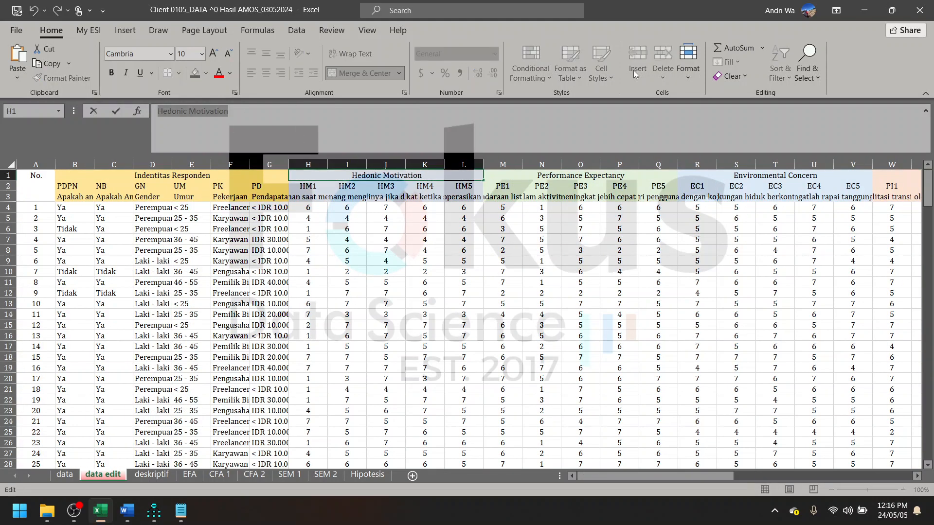
pyautogui.click(865, 10)
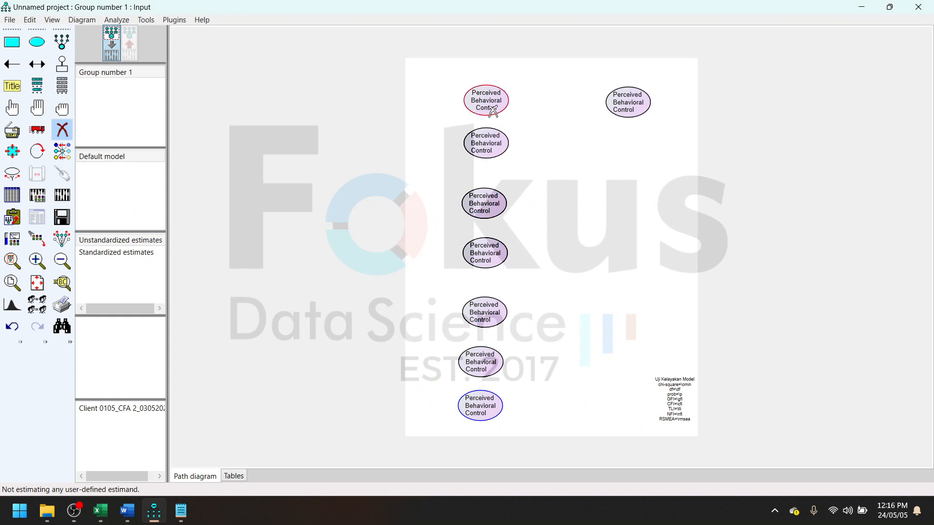
# - Relabel the uppermost ellipse above the column of copies as Hedonic Motivation on two lines, with the variable name HM
pyautogui.click(12, 107)
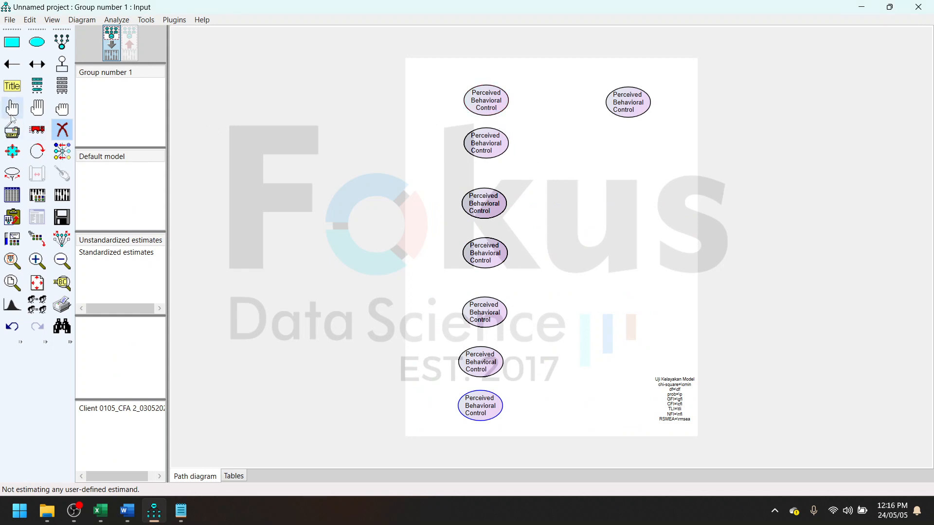
pyautogui.doubleClick(493, 106)
pyautogui.scroll(-1, 394, 266)
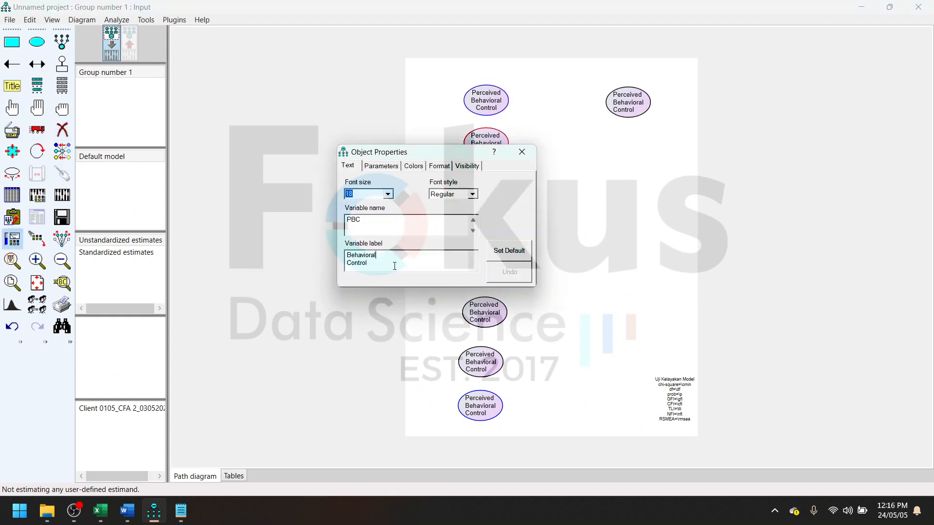
pyautogui.moveTo(389, 271); pyautogui.dragTo(283, 267)
pyautogui.press('BackSpace')
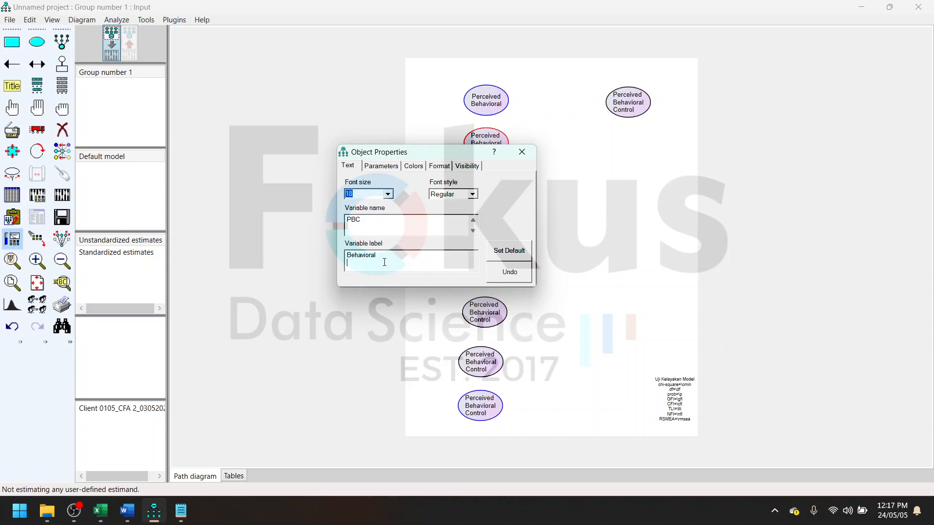
pyautogui.press('BackSpace')
pyautogui.press('BackSpace')
pyautogui.press('BackSpace')
pyautogui.press('BackSpace')
pyautogui.press('BackSpace')
pyautogui.press('BackSpace')
pyautogui.press('BackSpace')
pyautogui.press('BackSpace')
pyautogui.press('BackSpace')
pyautogui.press('BackSpace')
pyautogui.press('BackSpace')
pyautogui.press('BackSpace')
pyautogui.press('BackSpace')
pyautogui.press('BackSpace')
pyautogui.press('BackSpace')
pyautogui.press('BackSpace')
pyautogui.press('BackSpace')
pyautogui.press('BackSpace')
pyautogui.press('BackSpace')
pyautogui.press('BackSpace')
pyautogui.hotkey('ctrl', 'v')
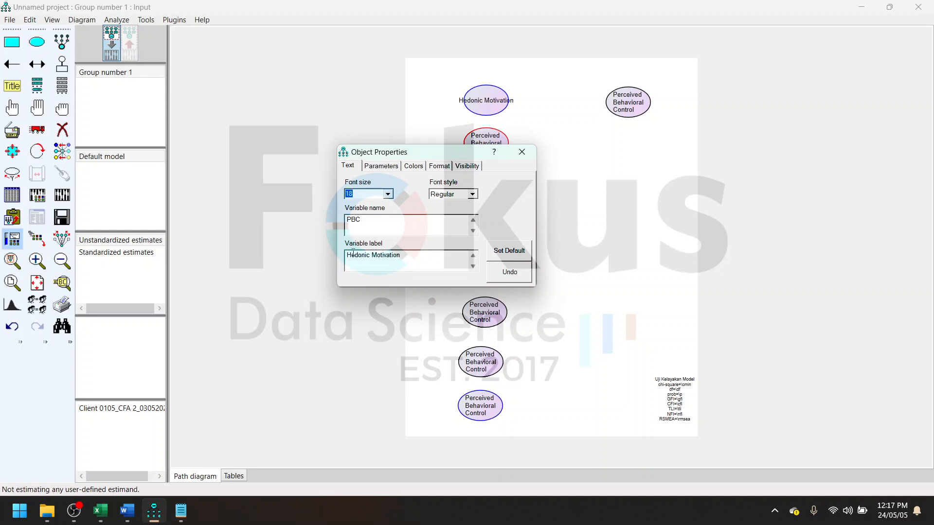
pyautogui.press('Return')
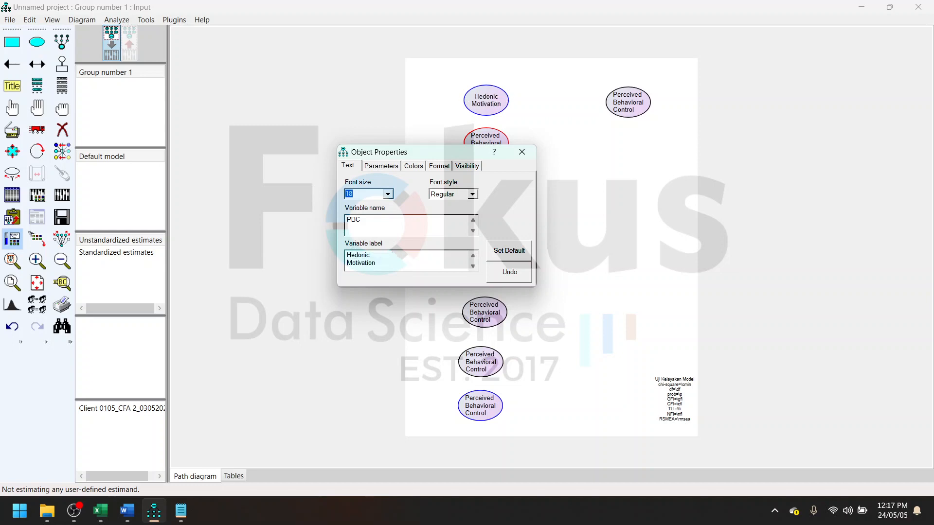
pyautogui.click(393, 217)
# - Try font size 12 on the Hedonic Motivation ellipse, set it back to 18, and close its properties
pyautogui.click(387, 195)
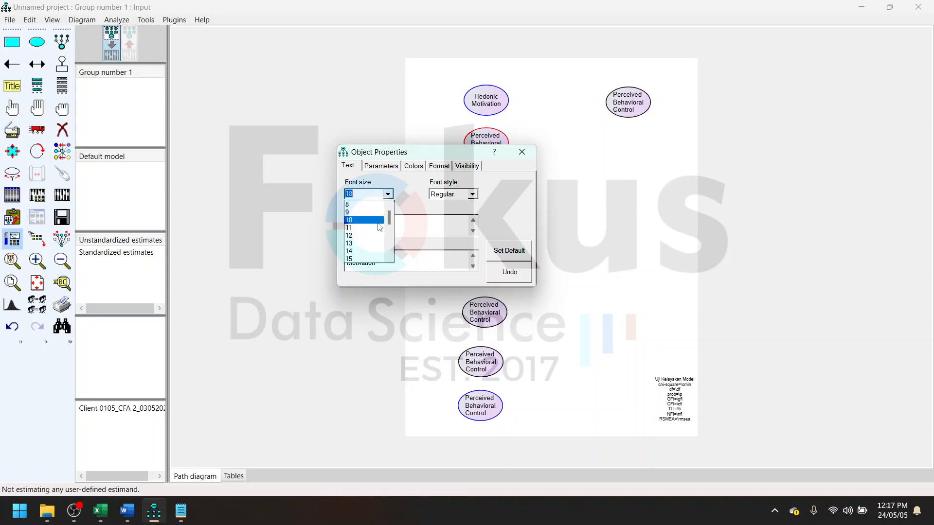
pyautogui.scroll(-1, 379, 228)
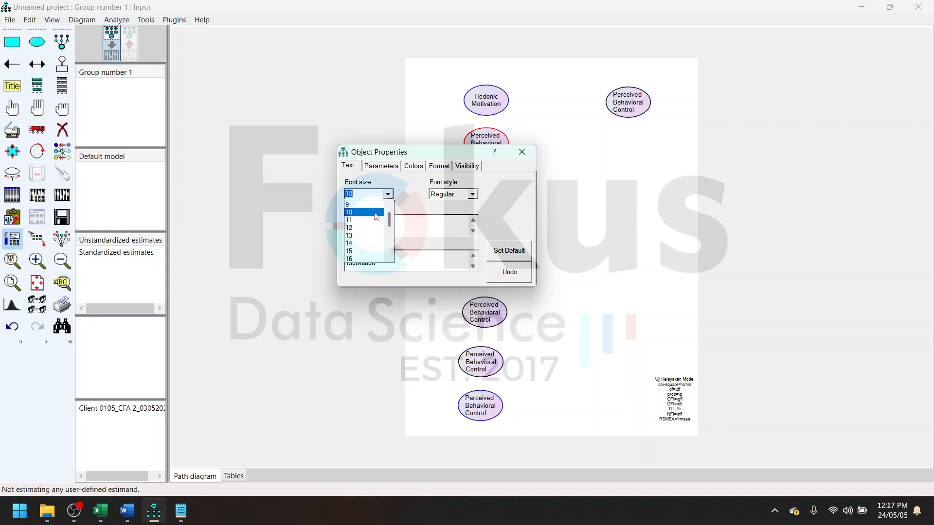
pyautogui.click(376, 214)
pyautogui.click(388, 194)
pyautogui.click(375, 221)
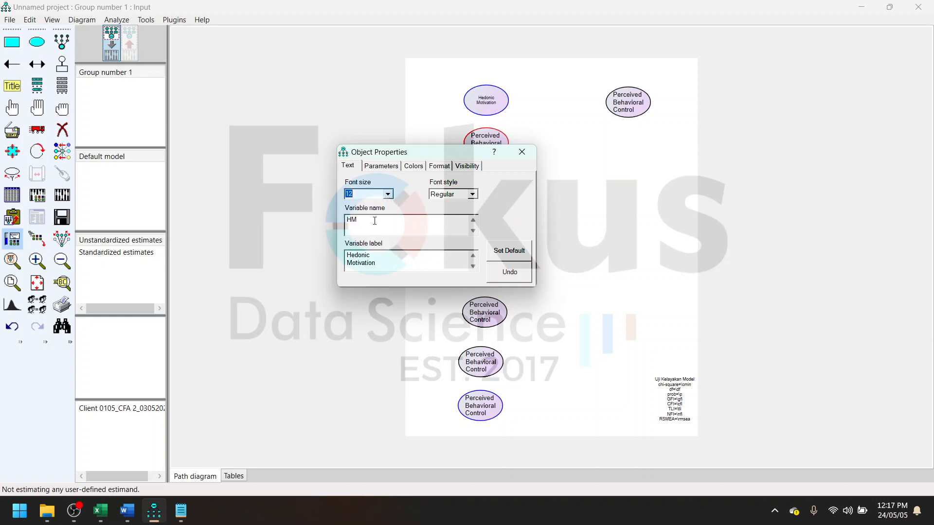
pyautogui.click(388, 194)
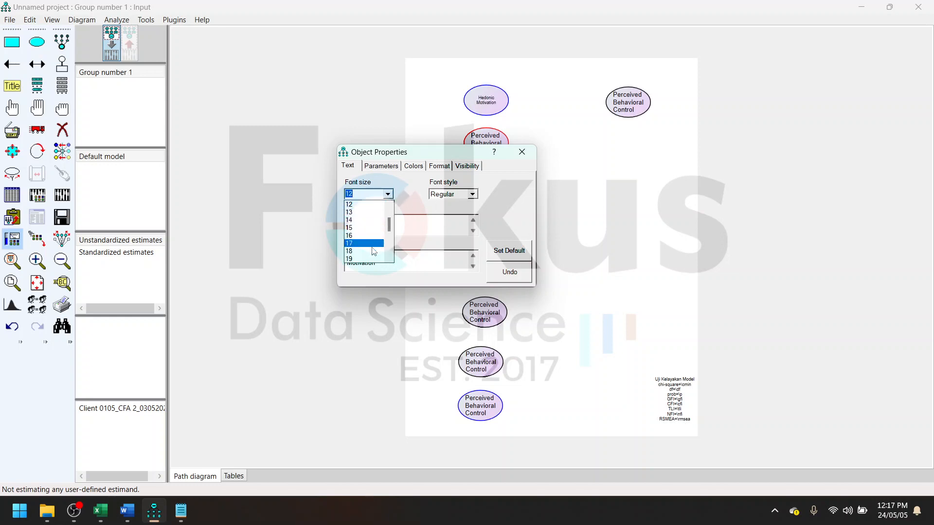
pyautogui.click(373, 252)
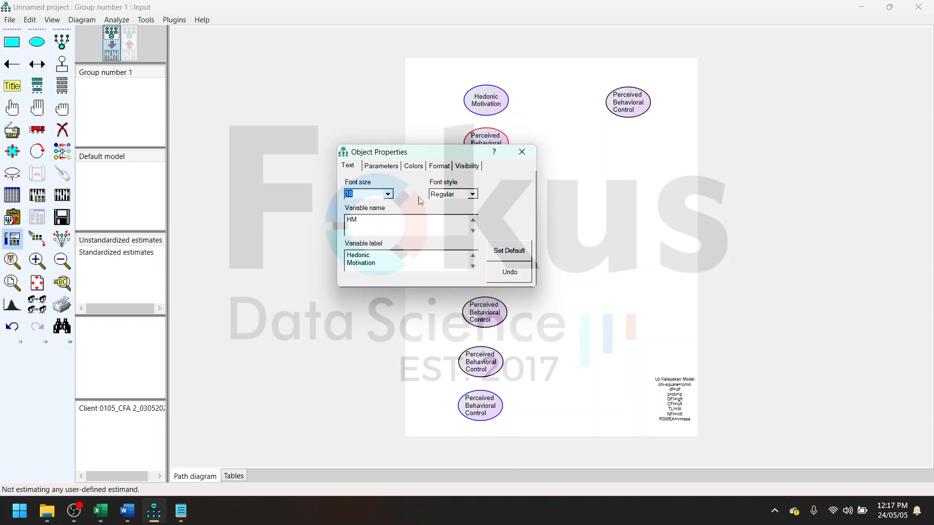
pyautogui.moveTo(447, 156); pyautogui.dragTo(491, 140)
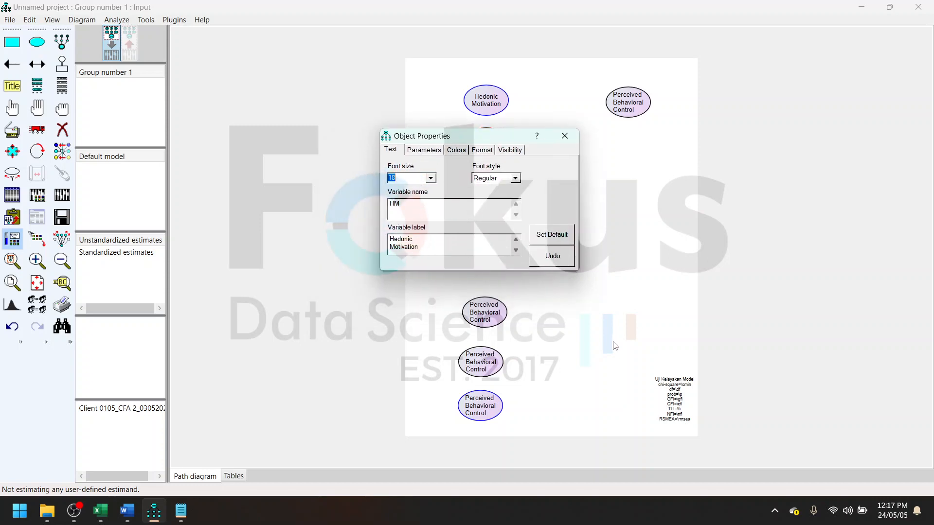
pyautogui.click(565, 136)
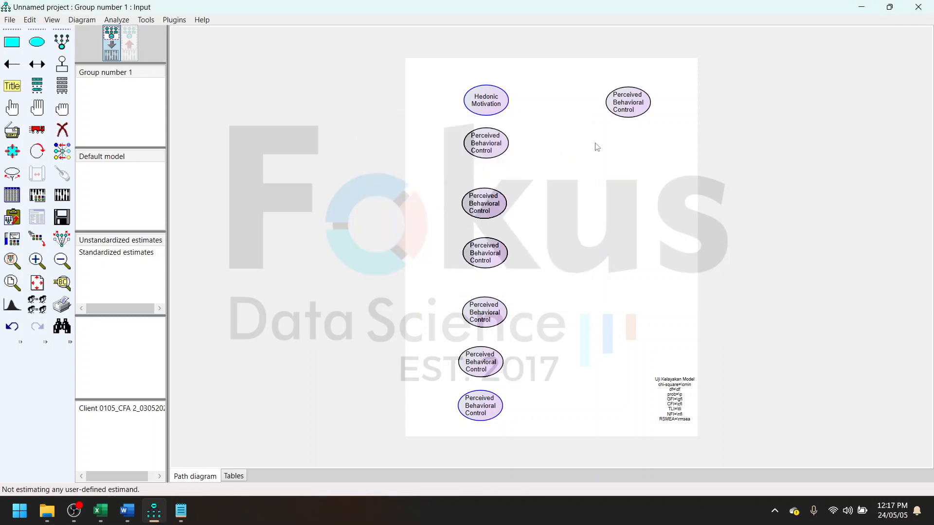
# - Set the Hedonic Motivation ellipse's font size to 12 and save its properties as default for this path diagram and the Normal template
pyautogui.doubleClick(495, 103)
pyautogui.click(431, 178)
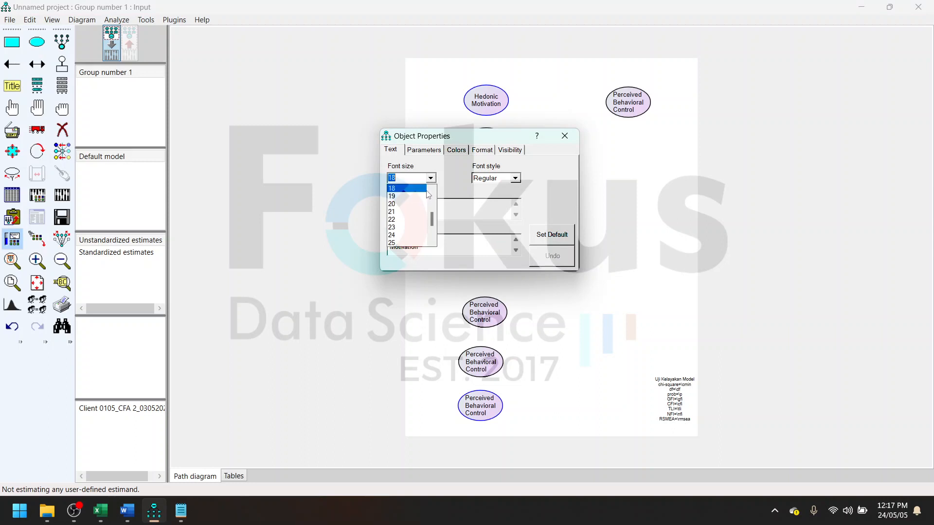
pyautogui.scroll(3, 427, 204)
pyautogui.click(422, 219)
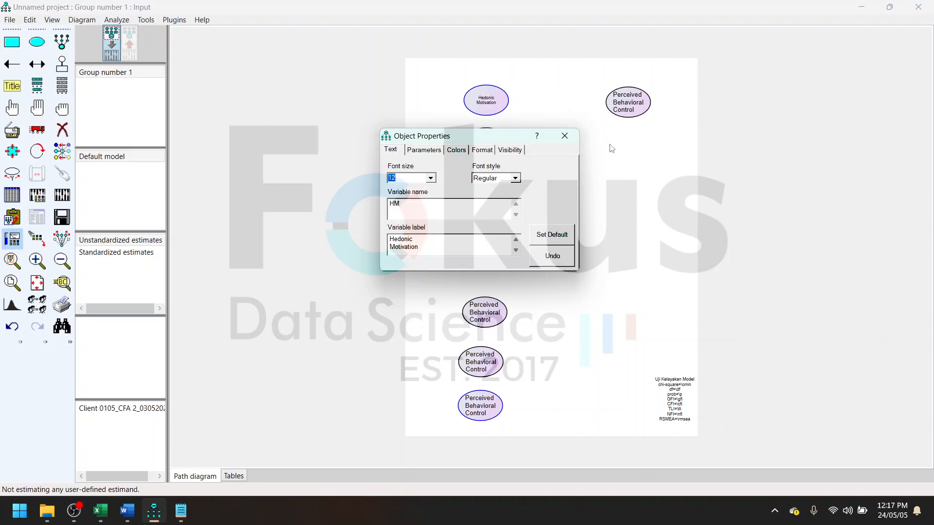
pyautogui.click(558, 241)
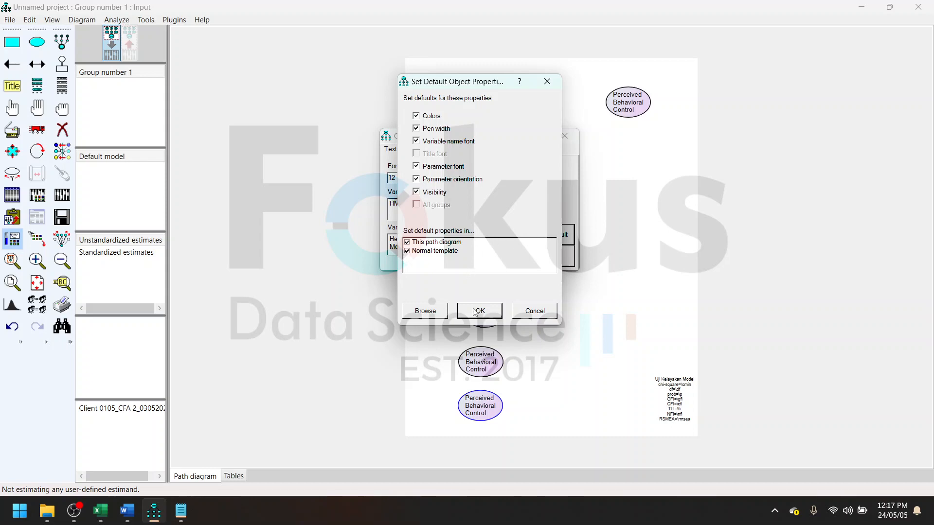
pyautogui.click(475, 312)
pyautogui.click(553, 309)
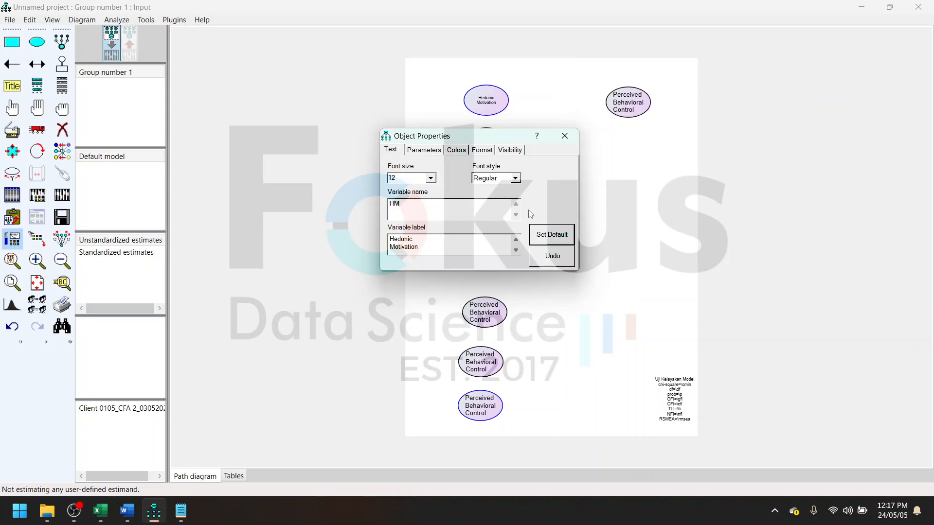
pyautogui.click(565, 135)
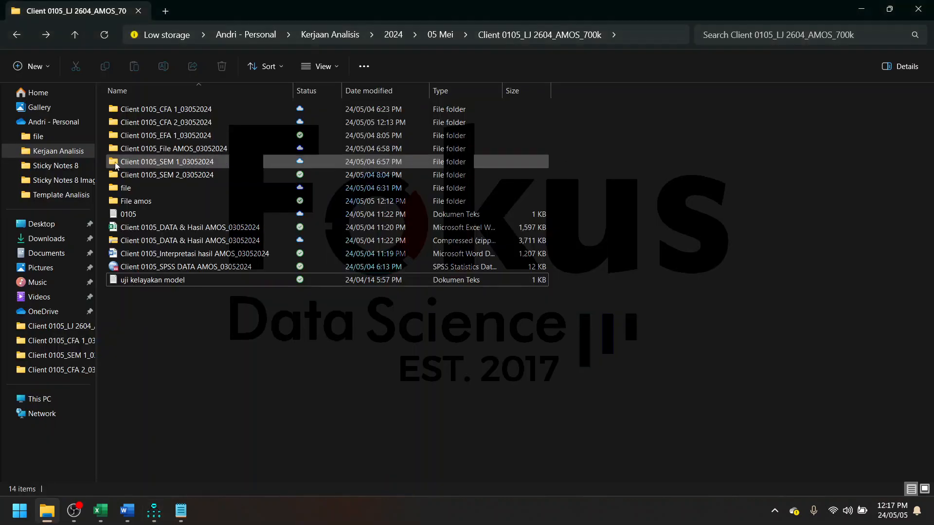
# - Return to AMOS and delete all the Perceived Behavioral Control ellipses, keeping only the Hedonic Motivation ellipse
pyautogui.click(153, 510)
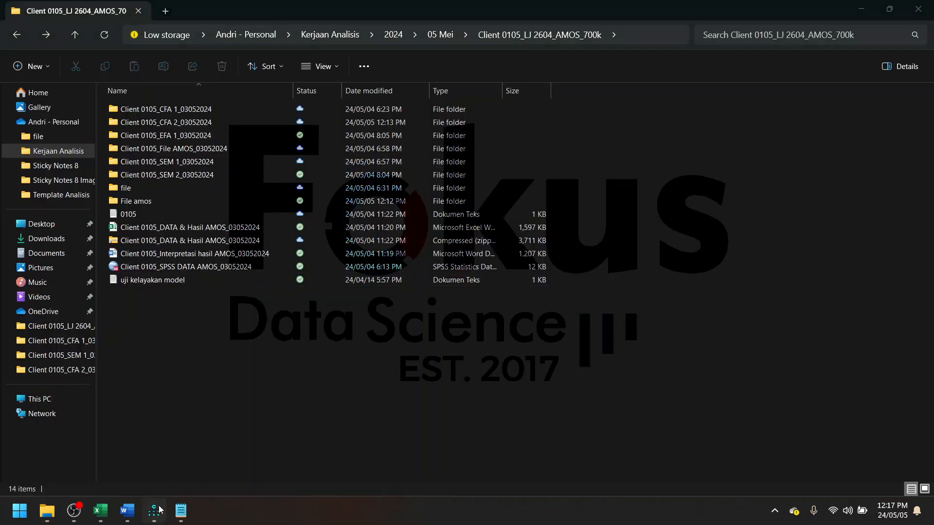
pyautogui.click(62, 129)
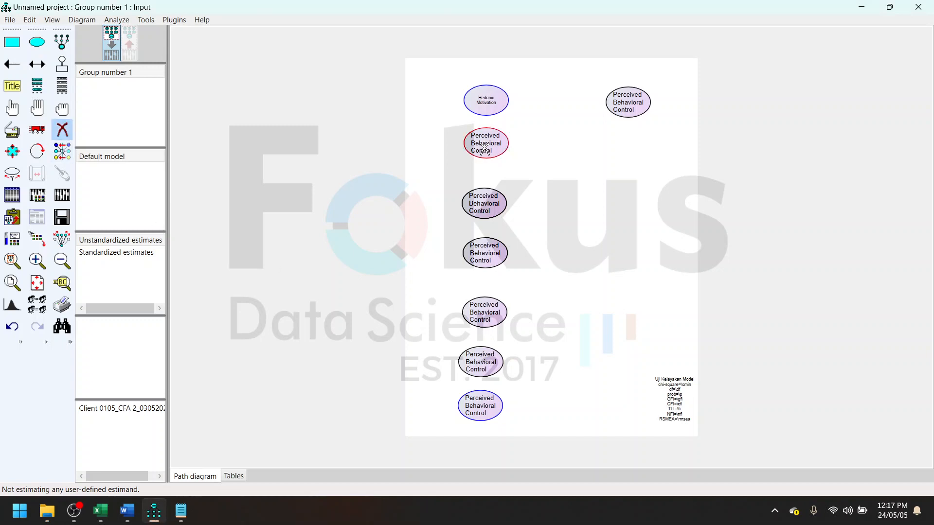
pyautogui.click(486, 142)
pyautogui.click(484, 204)
pyautogui.click(480, 258)
pyautogui.click(485, 312)
pyautogui.click(480, 361)
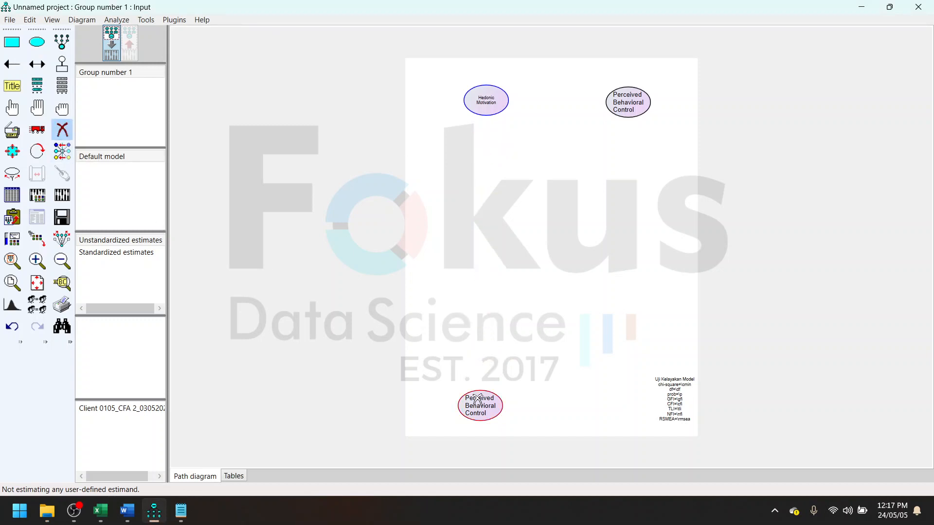
pyautogui.click(480, 406)
pyautogui.click(628, 102)
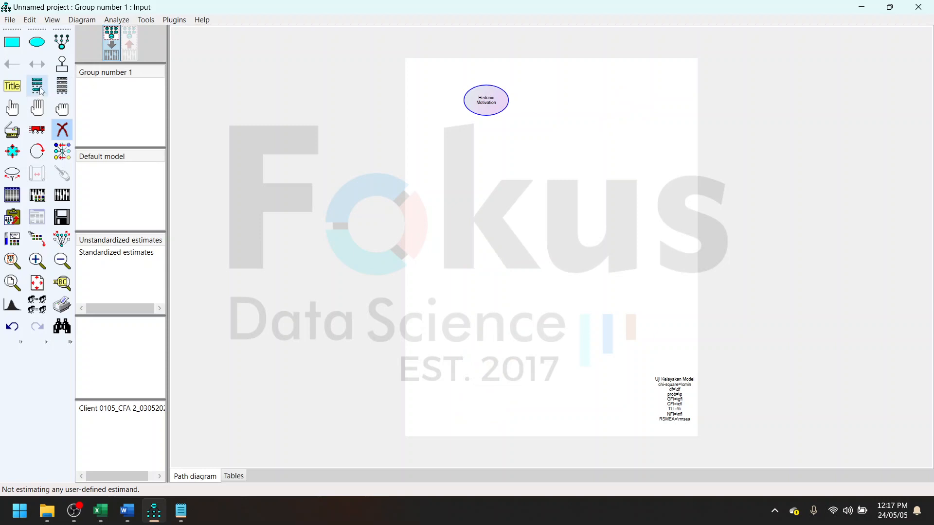
# - Shrink the Hedonic Motivation ellipse to a nearly round shape that closely fits its label, and move it slightly down and left
pyautogui.click(36, 41)
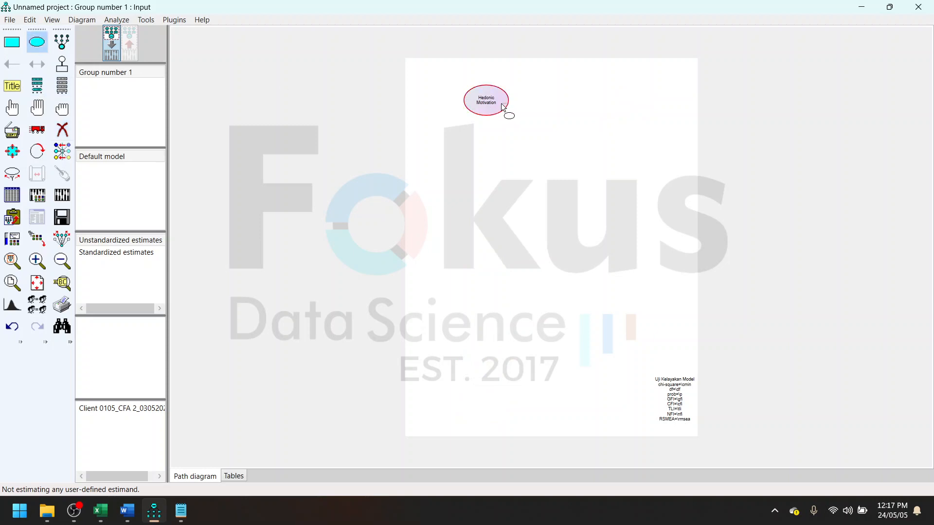
pyautogui.click(12, 151)
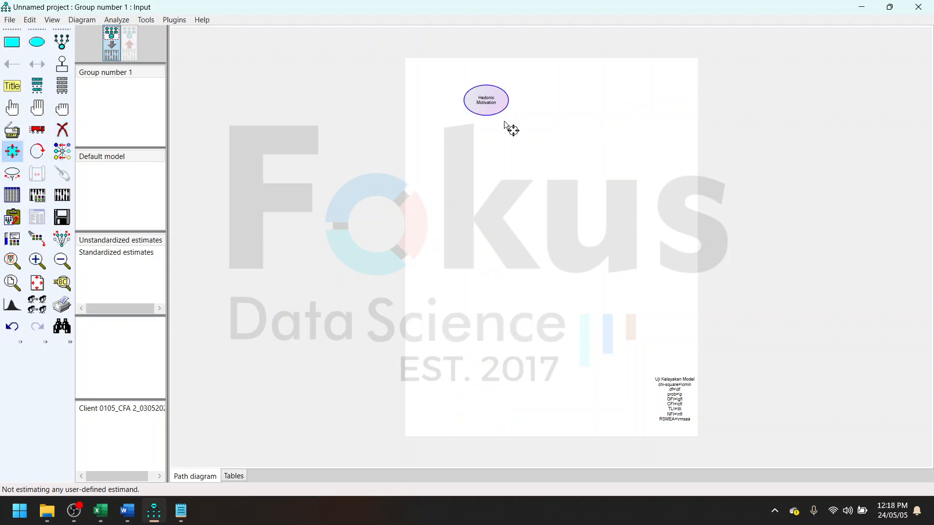
pyautogui.moveTo(506, 119); pyautogui.dragTo(500, 112)
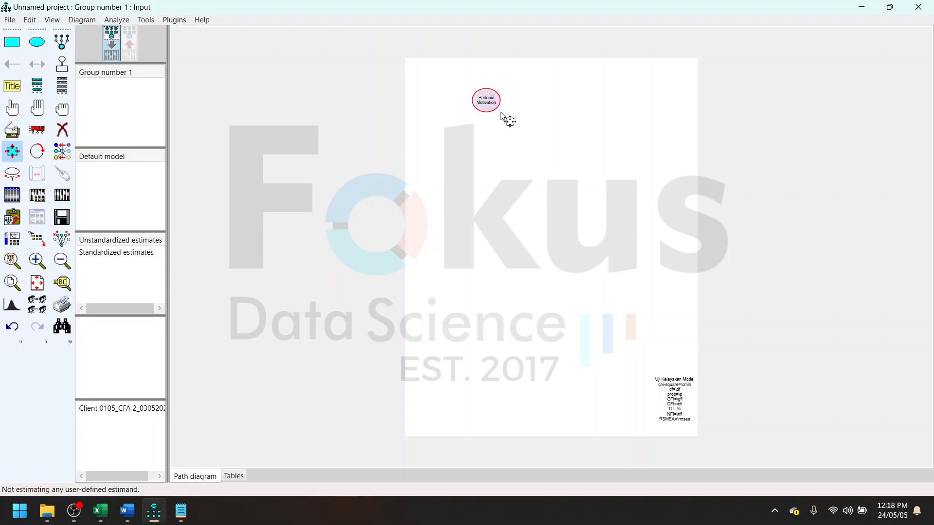
pyautogui.scroll(4, 523, 125)
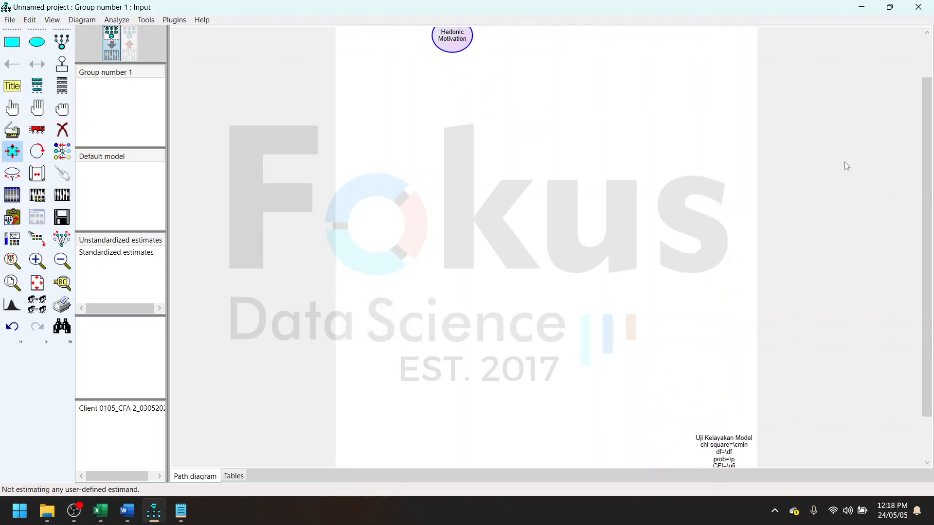
pyautogui.moveTo(929, 158); pyautogui.dragTo(929, 119)
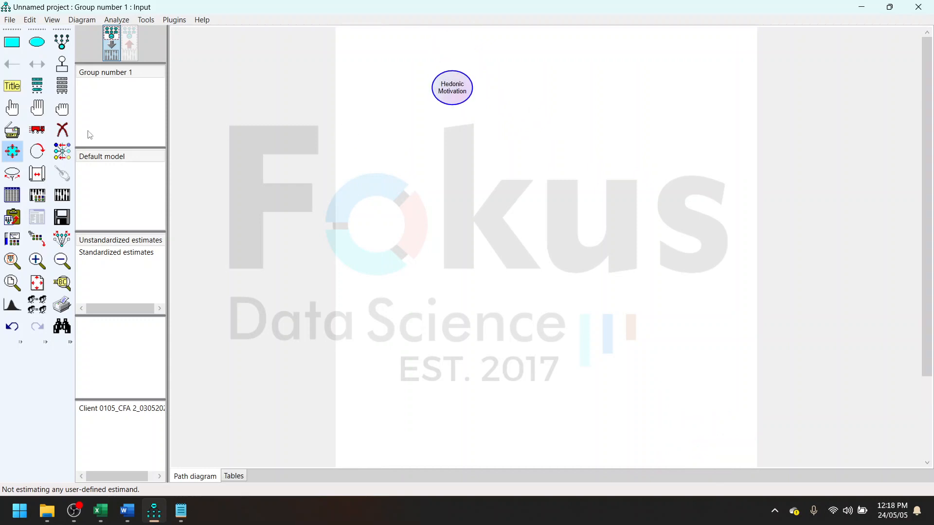
pyautogui.click(27, 132)
pyautogui.moveTo(454, 99); pyautogui.dragTo(445, 115)
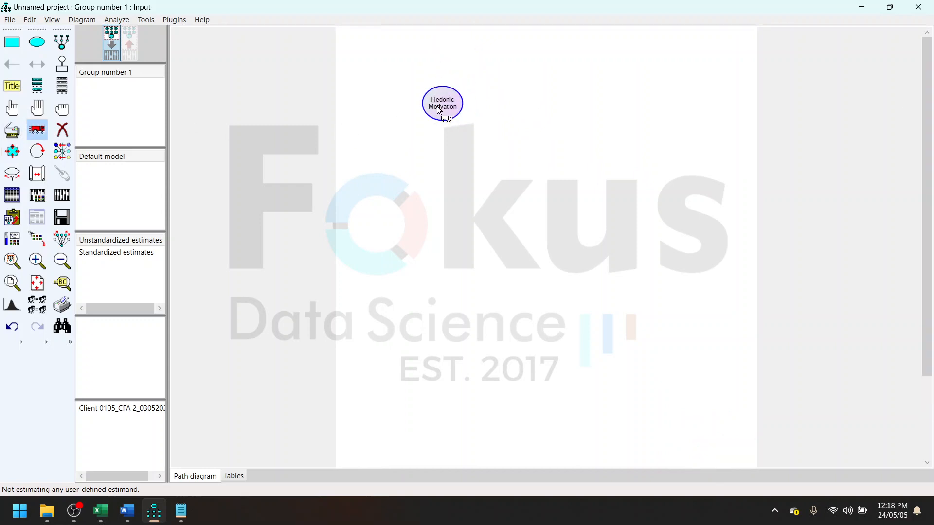
# - Duplicate the Hedonic Motivation ellipse three times, stacking the copies in a column below the original
pyautogui.click(13, 132)
pyautogui.moveTo(437, 119); pyautogui.dragTo(434, 264)
pyautogui.moveTo(436, 266); pyautogui.dragTo(432, 346)
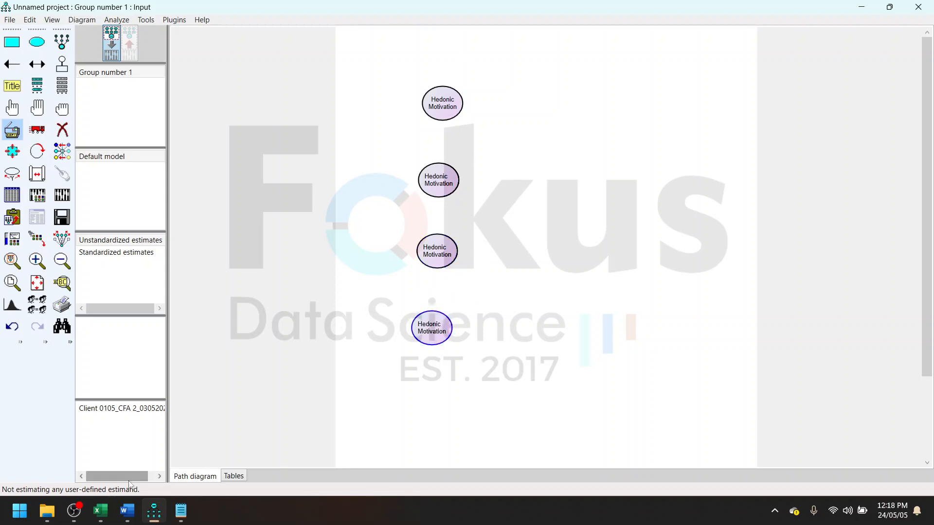
# - Examine the Hedonic Motivation indicator headings HM1 to HM5 in the Excel data edit sheet and return to AMOS
pyautogui.click(103, 514)
pyautogui.click(489, 268)
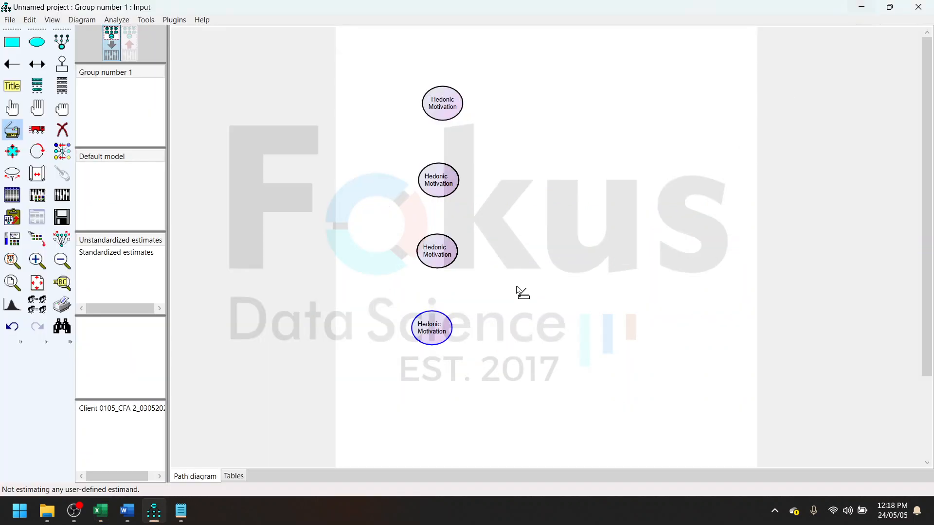
pyautogui.click(863, 9)
pyautogui.moveTo(99, 510)
pyautogui.click(107, 470)
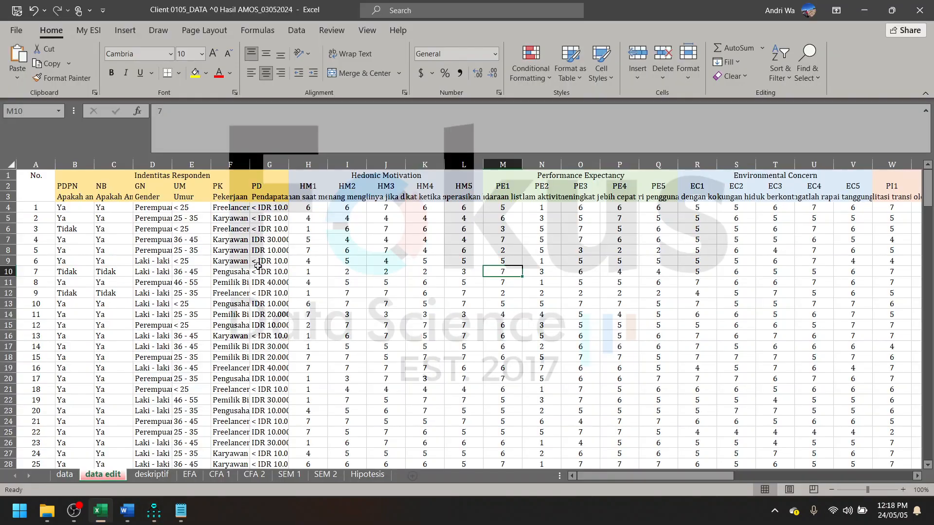
pyautogui.moveTo(303, 186); pyautogui.dragTo(464, 186)
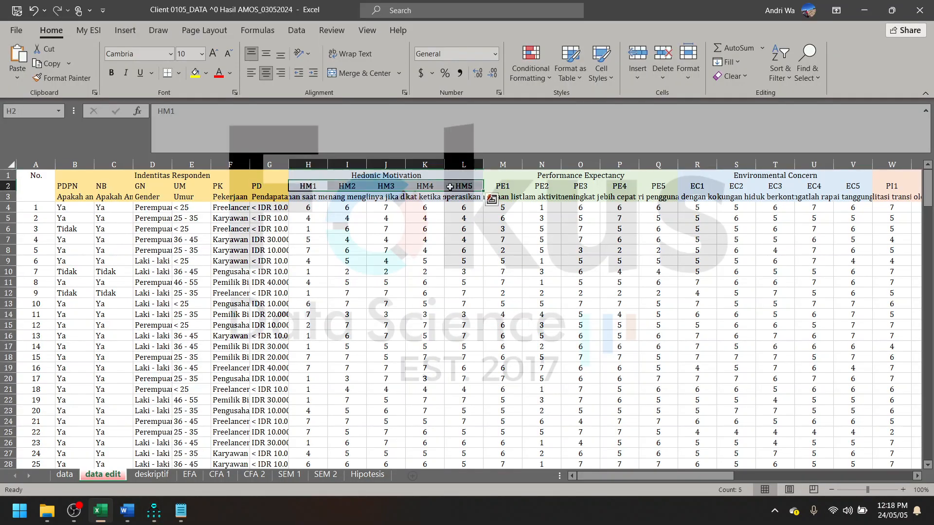
pyautogui.click(864, 11)
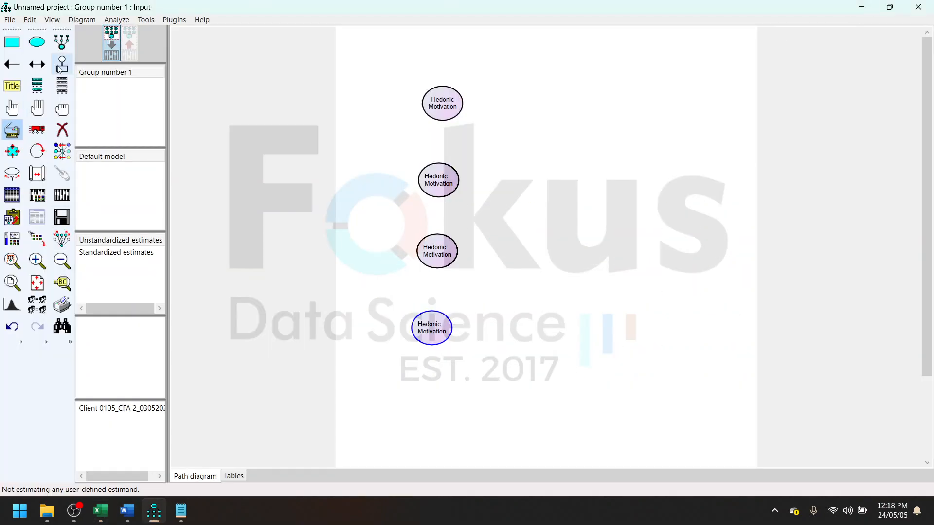
# - Add one indicator with its error term to the topmost Hedonic Motivation ellipse
pyautogui.click(61, 43)
pyautogui.click(442, 100)
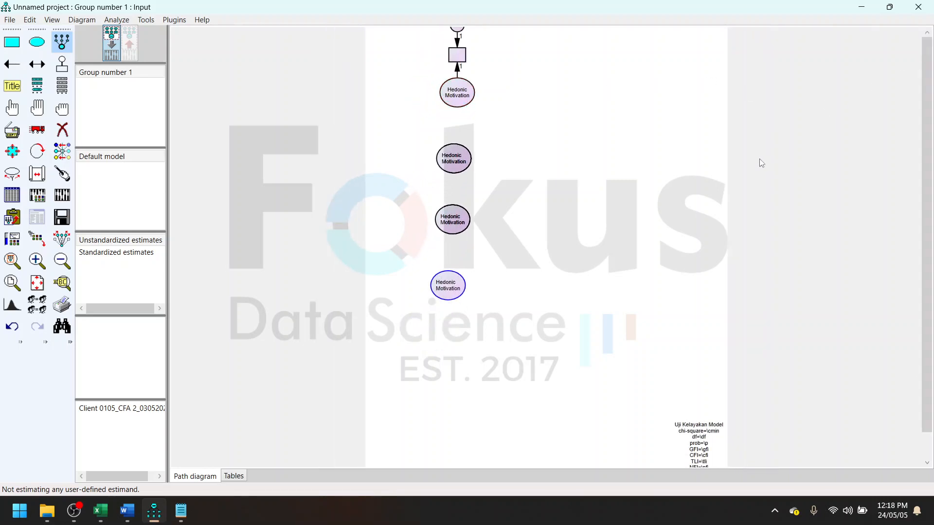
pyautogui.click(37, 130)
pyautogui.moveTo(470, 96); pyautogui.dragTo(550, 141)
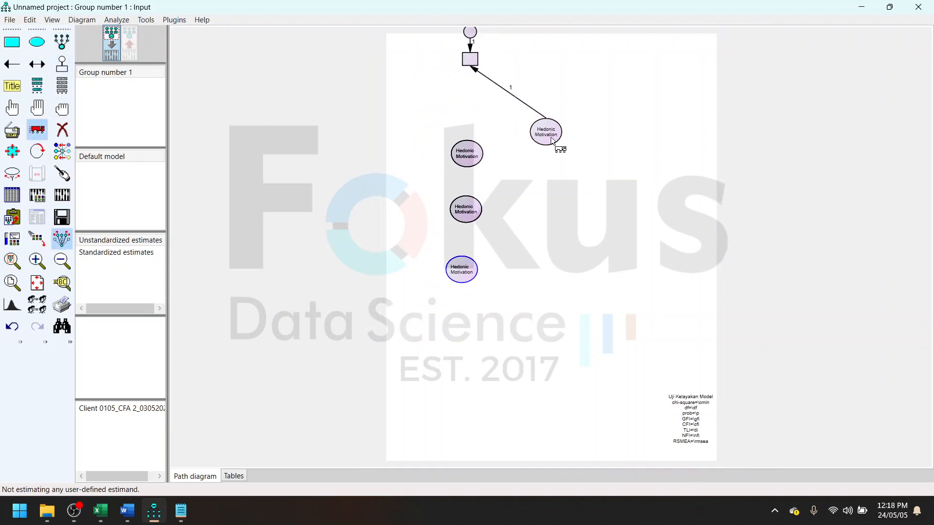
pyautogui.hotkey('ctrl', 'z')
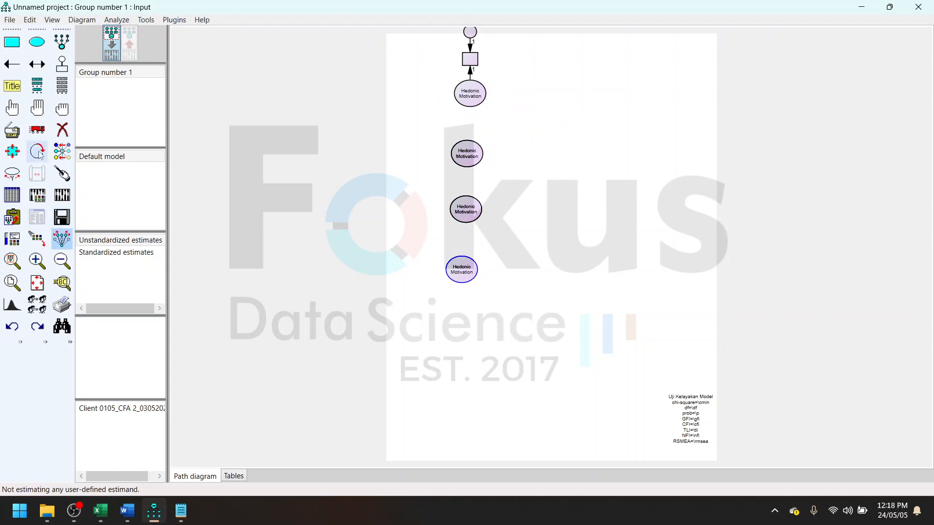
pyautogui.moveTo(481, 101); pyautogui.dragTo(538, 137)
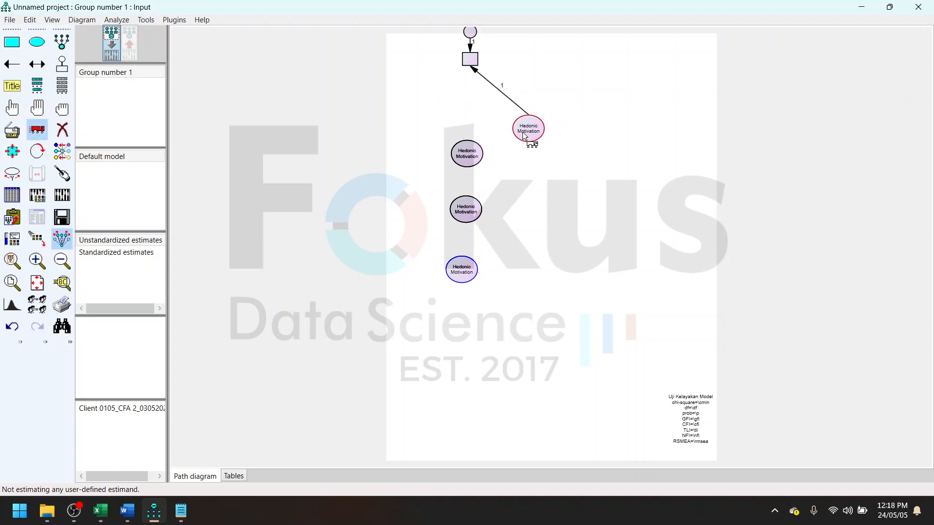
pyautogui.hotkey('ctrl', 'z')
# - Move the Hedonic Motivation construct with its indicator away from the other ellipses, and assign the dataset variable HM1 to that indicator
pyautogui.click(37, 131)
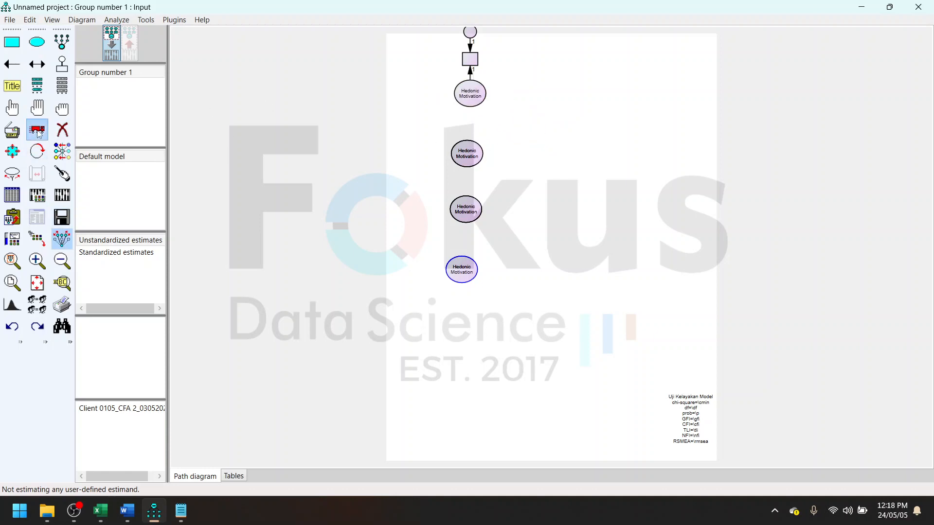
pyautogui.moveTo(475, 61); pyautogui.dragTo(582, 110)
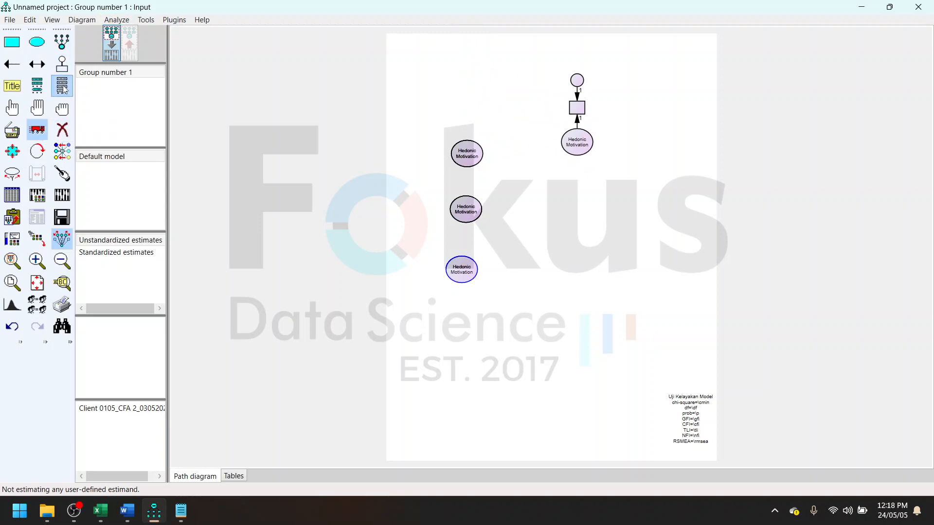
pyautogui.click(62, 87)
pyautogui.click(365, 125)
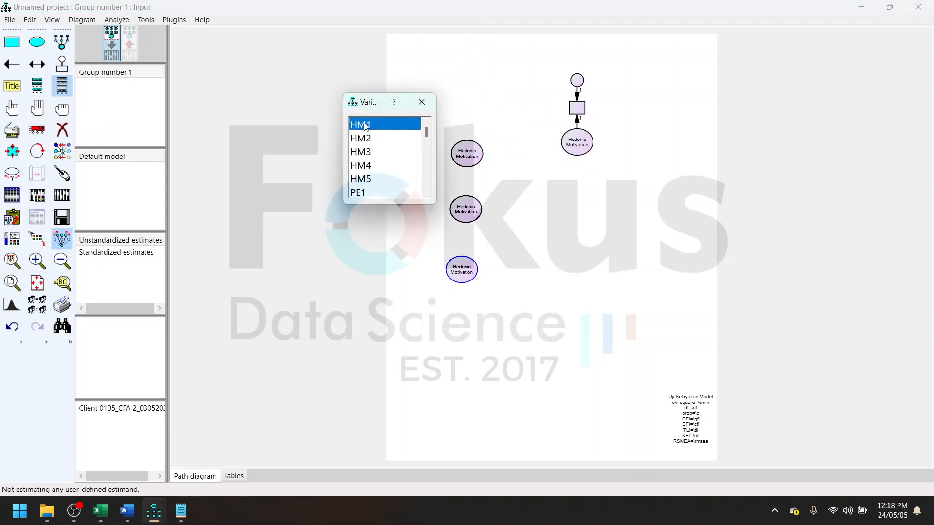
pyautogui.moveTo(573, 137); pyautogui.dragTo(577, 108)
pyautogui.click(421, 102)
# - Resize the observed variable box to fit its HM1 name with Resize Observed Variables
pyautogui.click(175, 19)
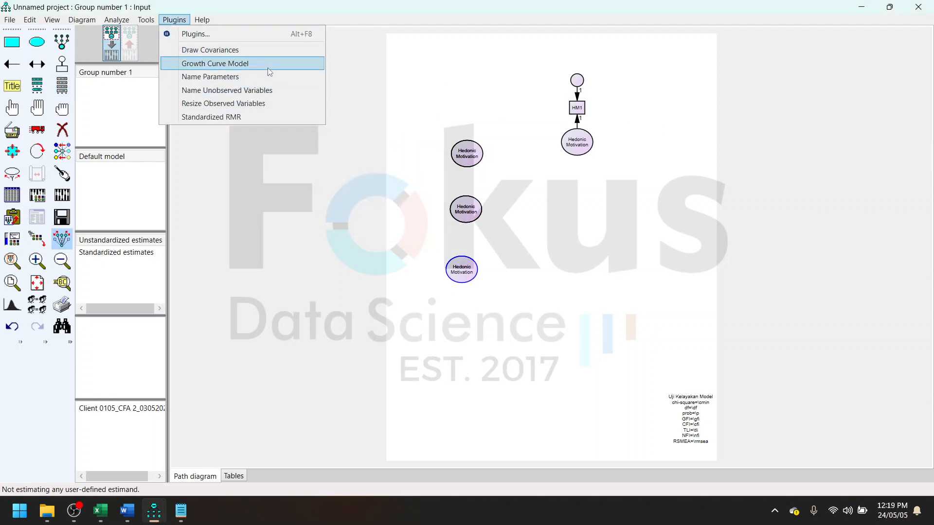
pyautogui.click(271, 105)
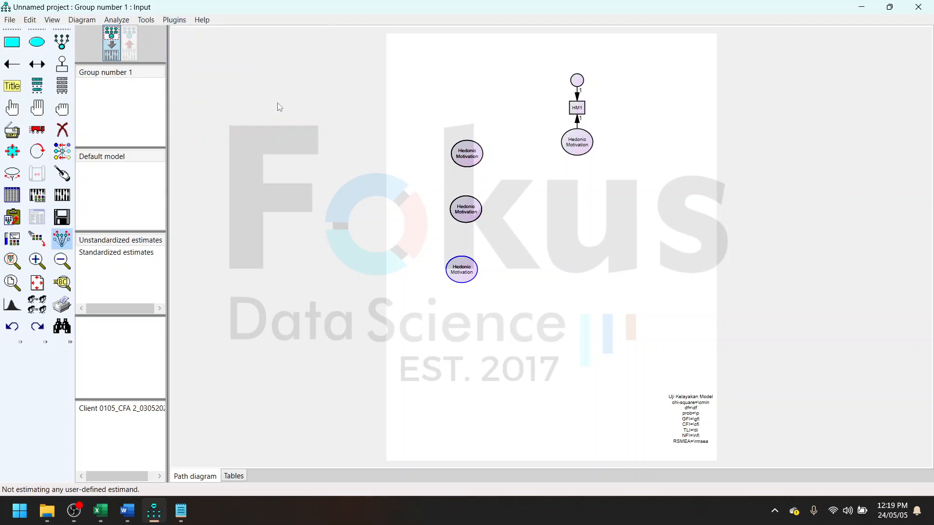
pyautogui.click(166, 23)
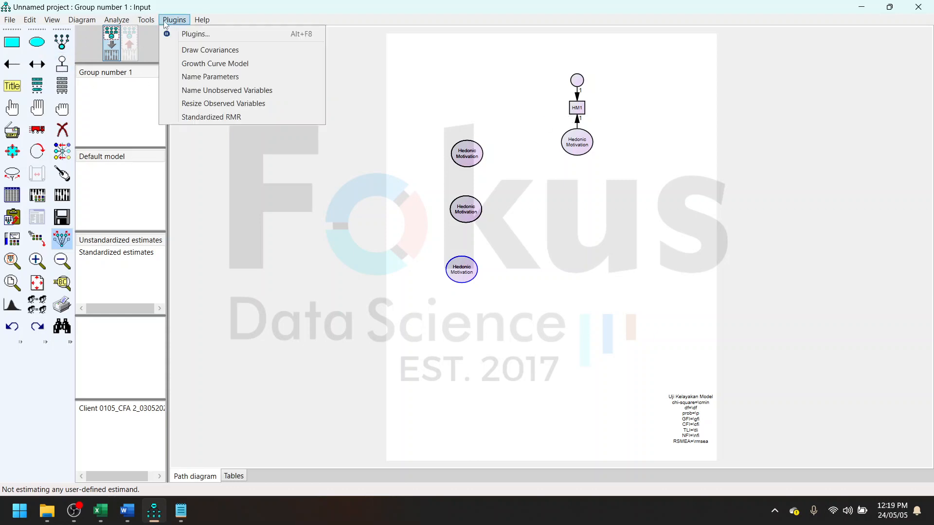
pyautogui.click(220, 104)
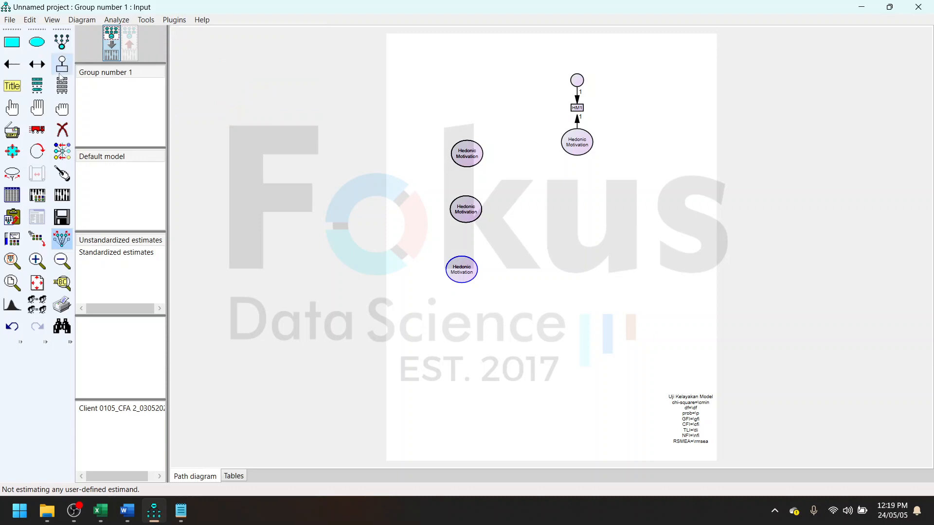
# - Add four more indicators with error terms to the Hedonic Motivation construct, making five in total
pyautogui.click(13, 108)
pyautogui.scroll(1, 576, 106)
pyautogui.scroll(1, 576, 106)
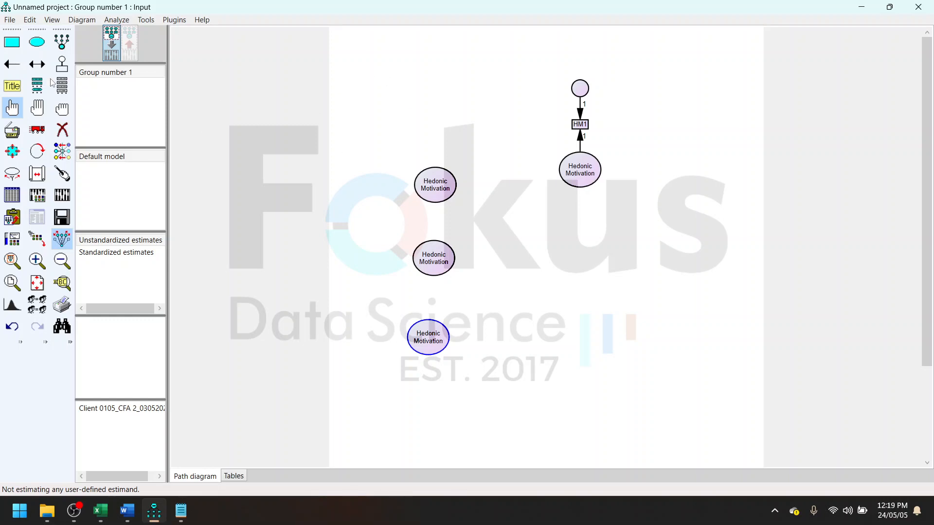
pyautogui.click(62, 41)
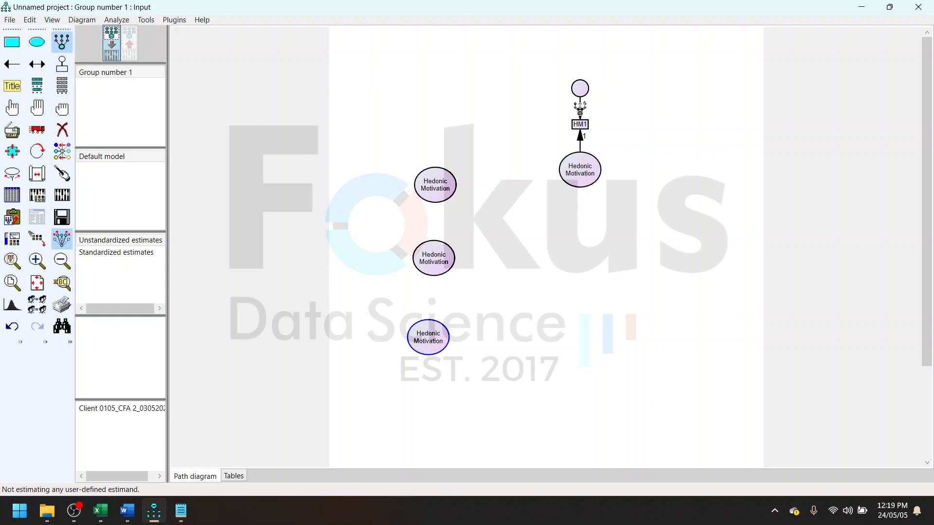
pyautogui.click(583, 158)
pyautogui.click(584, 158)
pyautogui.click(584, 158)
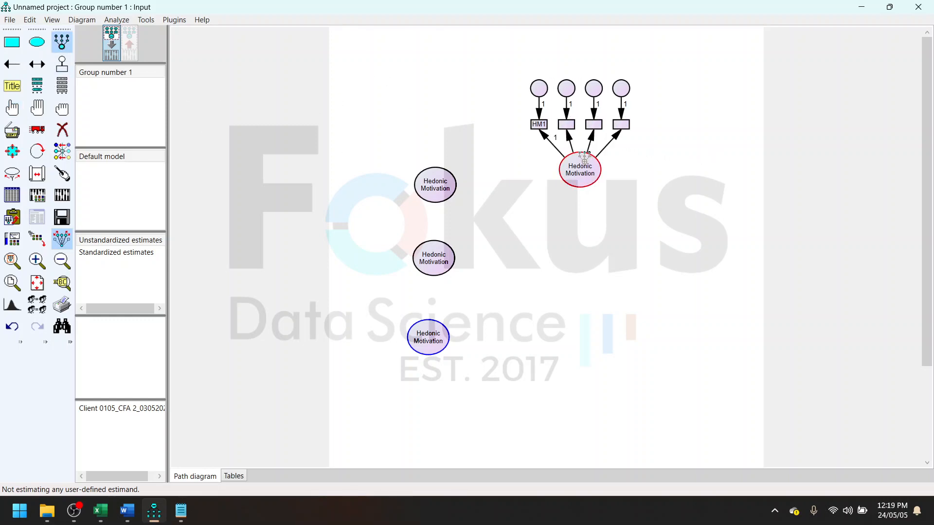
pyautogui.click(584, 158)
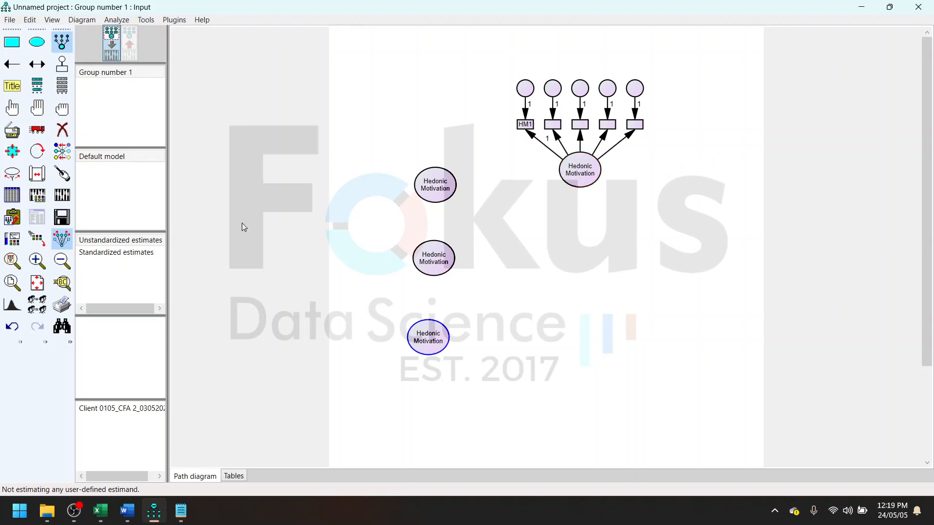
# - Delete the three spare Hedonic Motivation ellipses that have no indicators
pyautogui.click(62, 130)
pyautogui.click(435, 186)
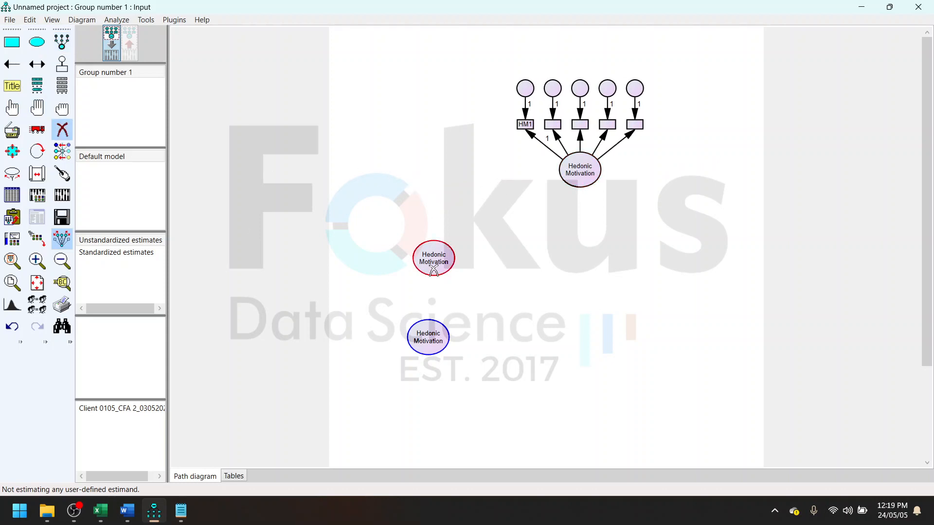
pyautogui.click(433, 271)
pyautogui.click(435, 340)
# - Examine the remaining construct and indicator headings across the Excel data edit sheet and return to AMOS
pyautogui.click(101, 510)
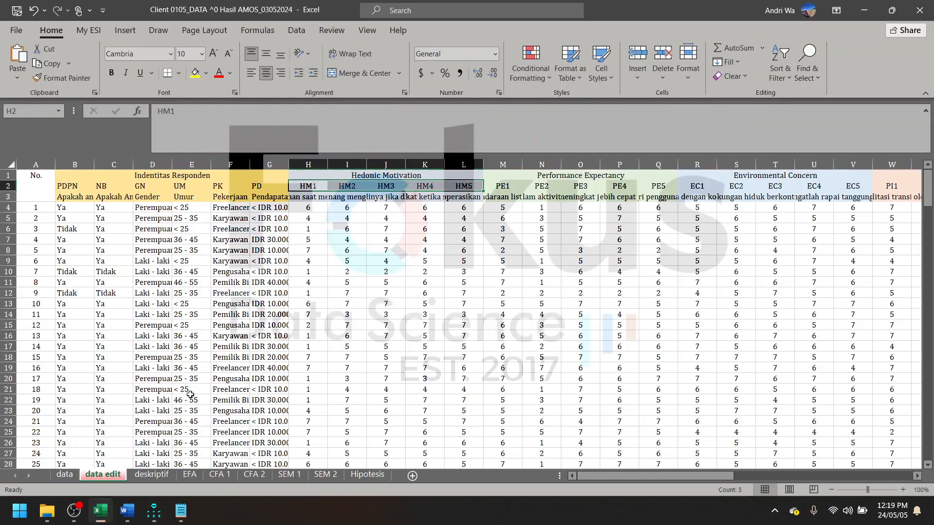
pyautogui.hscroll(1, 470, 290)
pyautogui.hscroll(10, 471, 291)
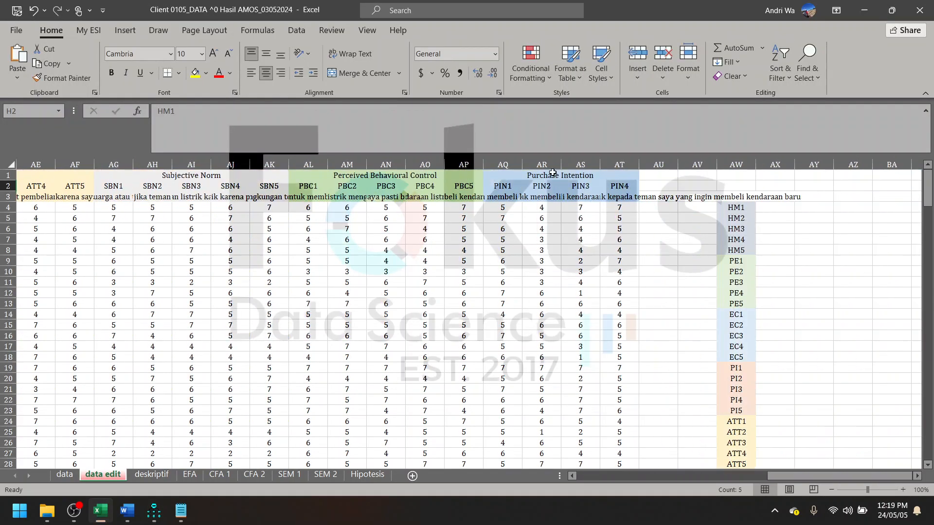
pyautogui.hscroll(-8, 451, 243)
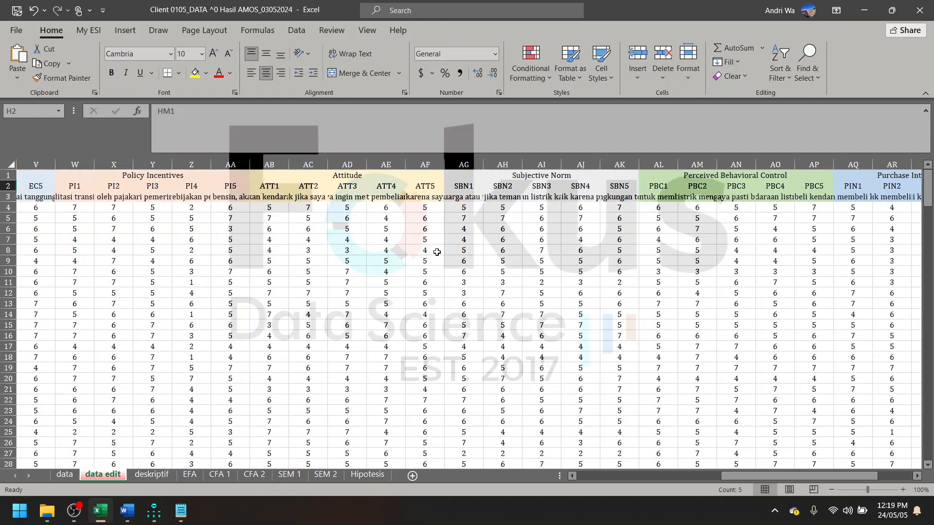
pyautogui.click(855, 17)
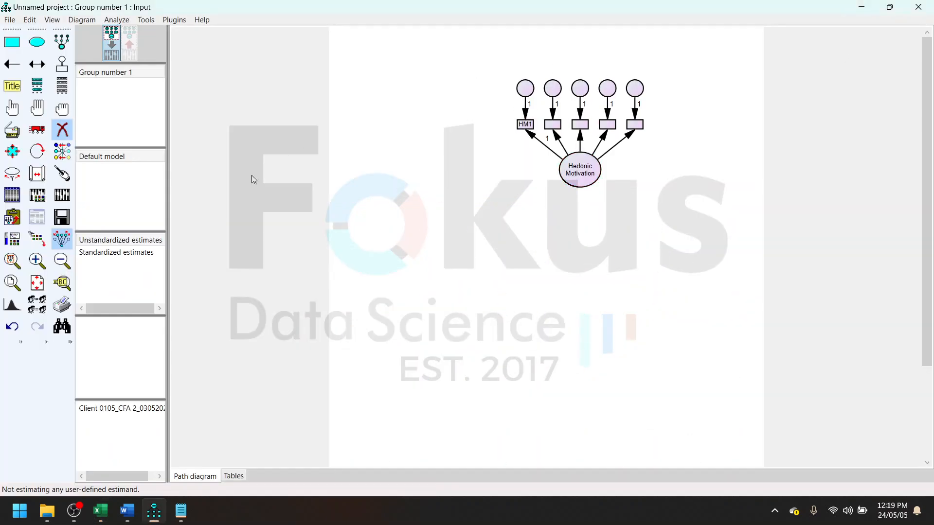
# - Duplicate the Hedonic Motivation construct with its five indicators twice, stacking both copies below the original
pyautogui.click(20, 136)
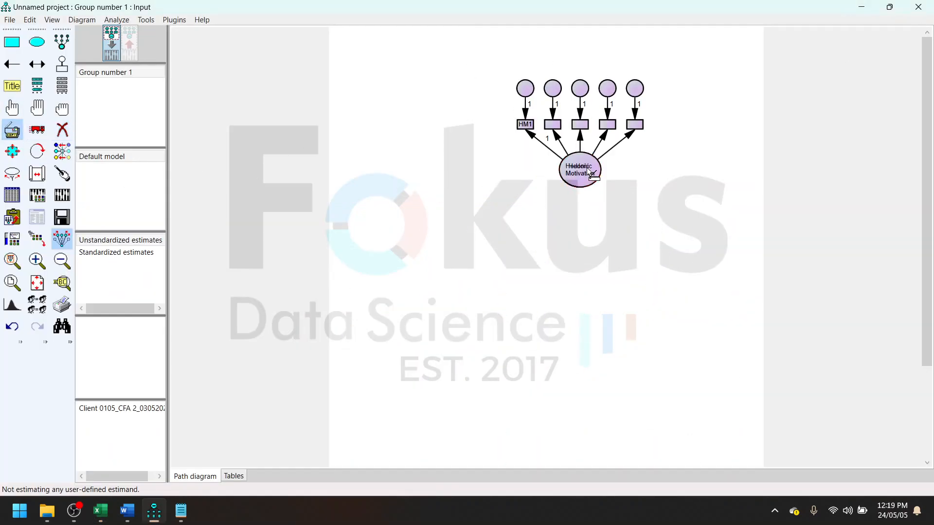
pyautogui.moveTo(590, 174); pyautogui.dragTo(598, 416)
pyautogui.scroll(2, 611, 209)
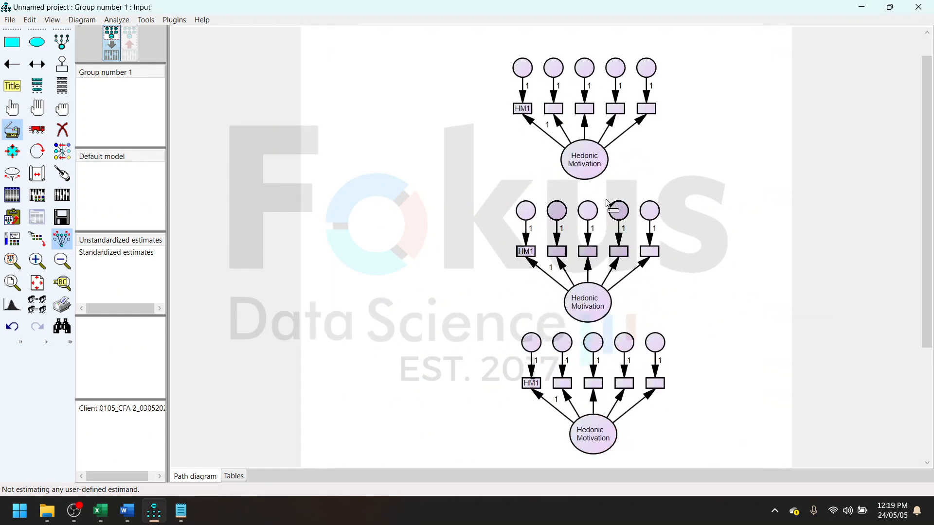
pyautogui.scroll(-3, 612, 208)
# - Enlarge the list of dataset variables beside the diagram and assign HM2 to HM5 to the top construct's four empty indicators
pyautogui.click(62, 87)
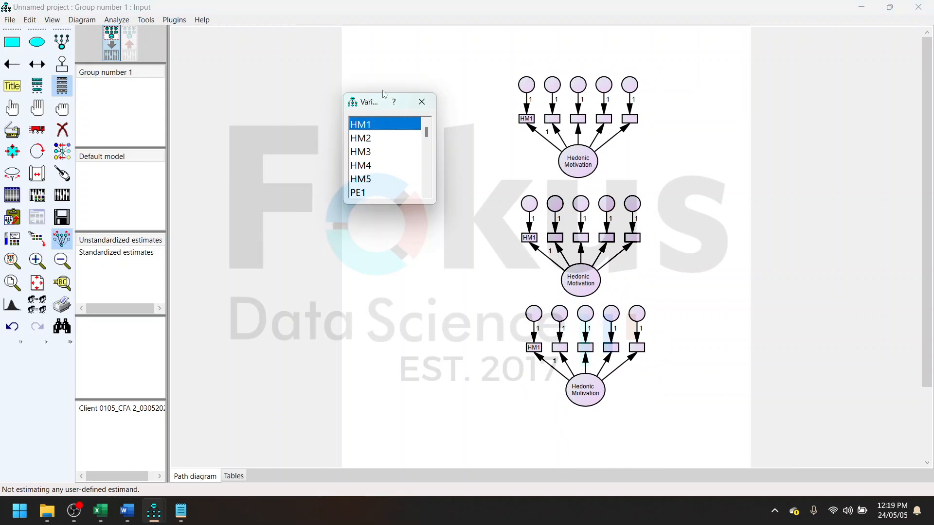
pyautogui.moveTo(373, 106); pyautogui.dragTo(762, 48)
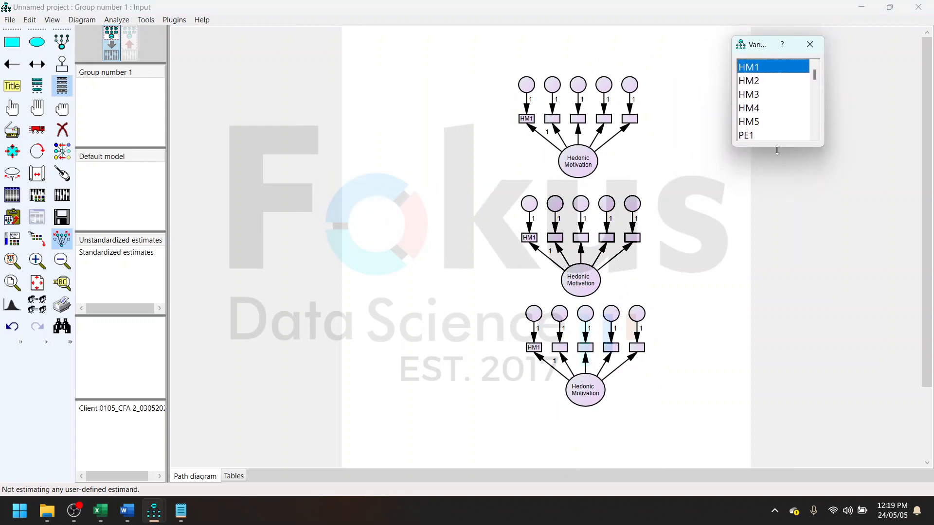
pyautogui.moveTo(777, 146); pyautogui.dragTo(779, 404)
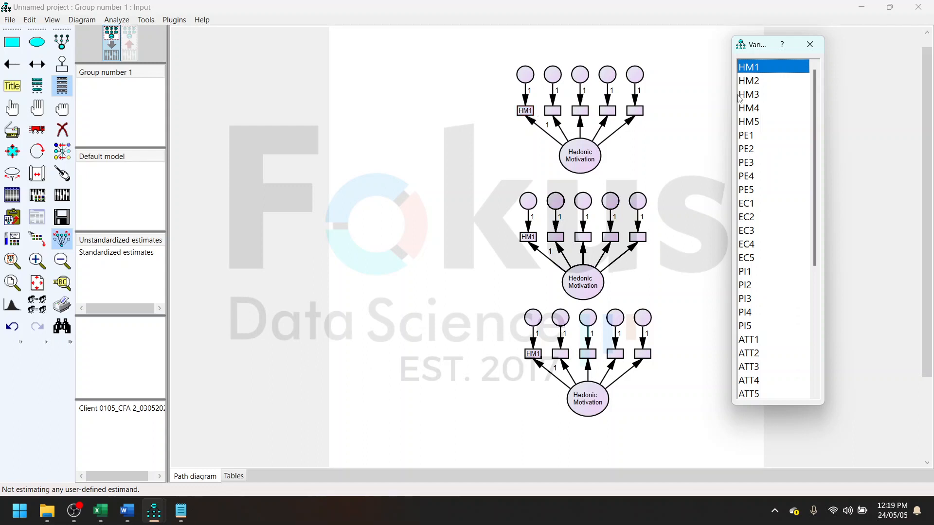
pyautogui.moveTo(748, 83); pyautogui.dragTo(590, 119)
pyautogui.moveTo(753, 108); pyautogui.dragTo(636, 115)
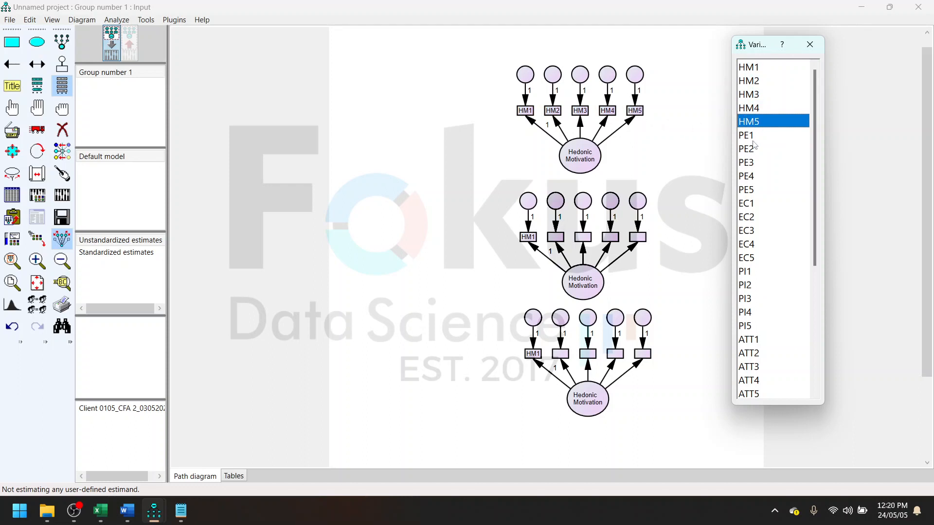
# - Assign the variables PE1 to PE5 in order to the five indicators of the middle construct
pyautogui.moveTo(754, 136); pyautogui.dragTo(531, 244)
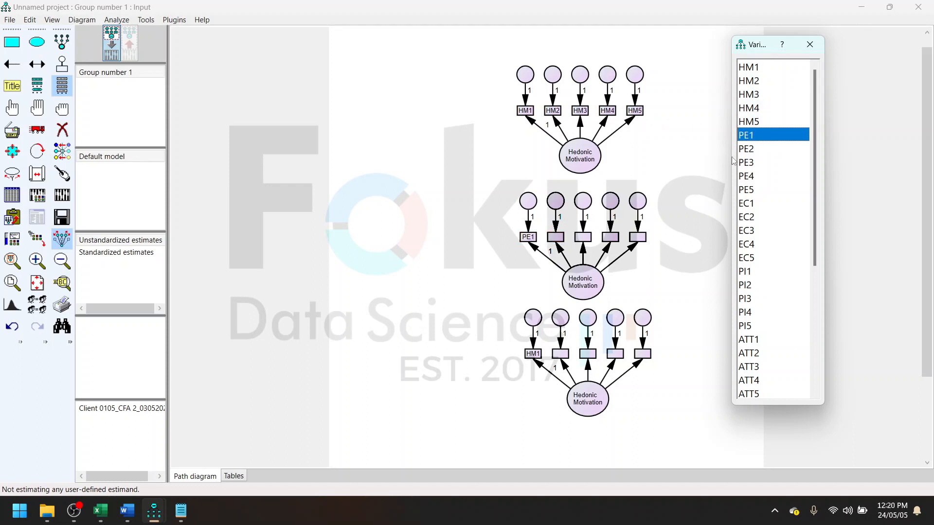
pyautogui.moveTo(747, 149); pyautogui.dragTo(558, 239)
pyautogui.moveTo(757, 164); pyautogui.dragTo(583, 237)
pyautogui.moveTo(765, 175); pyautogui.dragTo(748, 177)
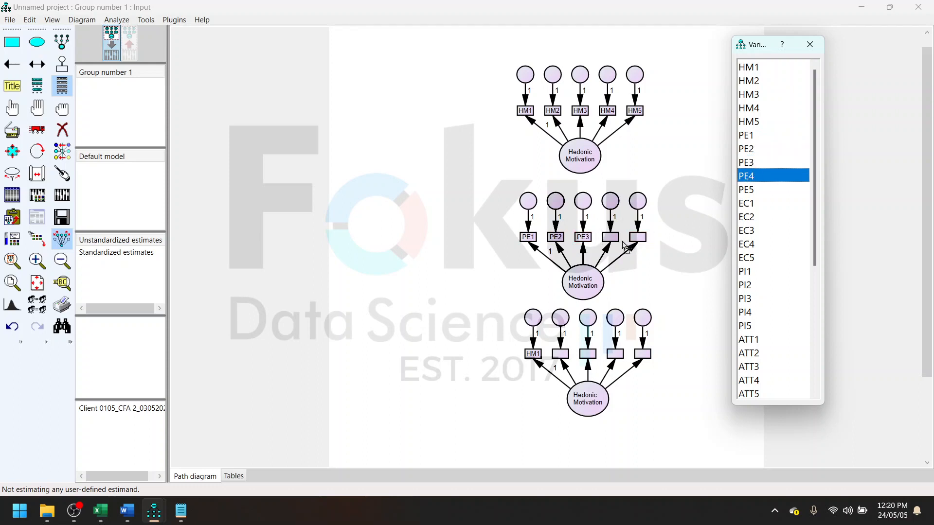
pyautogui.moveTo(623, 243); pyautogui.dragTo(618, 238)
pyautogui.moveTo(760, 187); pyautogui.dragTo(639, 240)
# - Assign the variables EC1 to EC5 in order to the bottom construct's five indicators and close the variable list
pyautogui.moveTo(745, 207); pyautogui.dragTo(534, 354)
pyautogui.moveTo(756, 220); pyautogui.dragTo(560, 354)
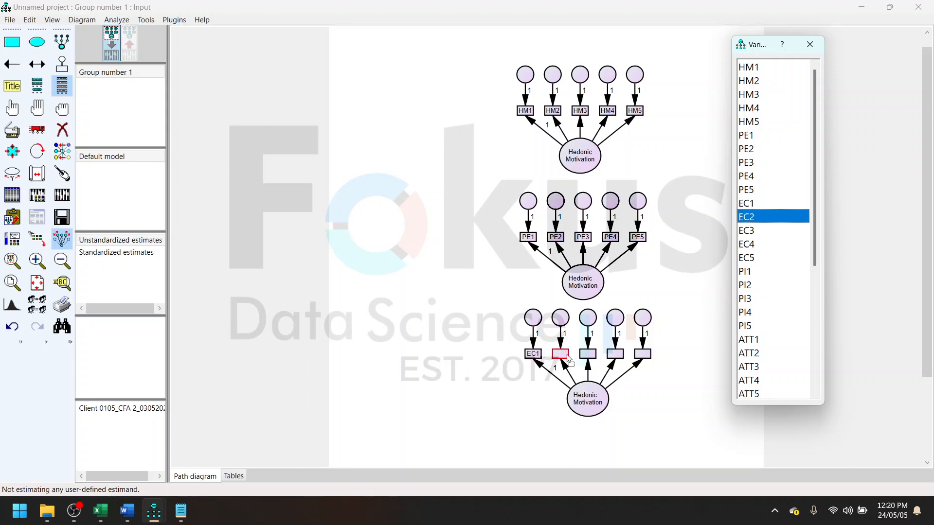
pyautogui.moveTo(746, 235); pyautogui.dragTo(588, 353)
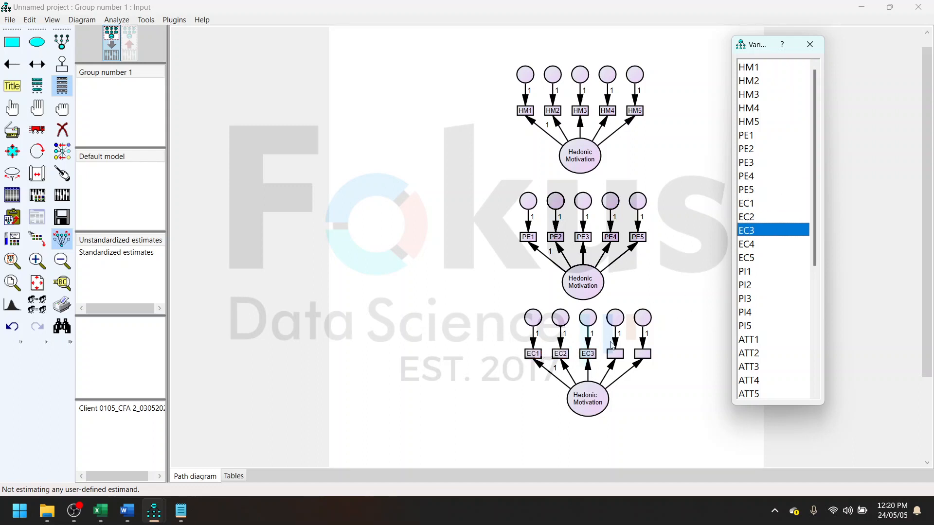
pyautogui.moveTo(743, 247); pyautogui.dragTo(615, 354)
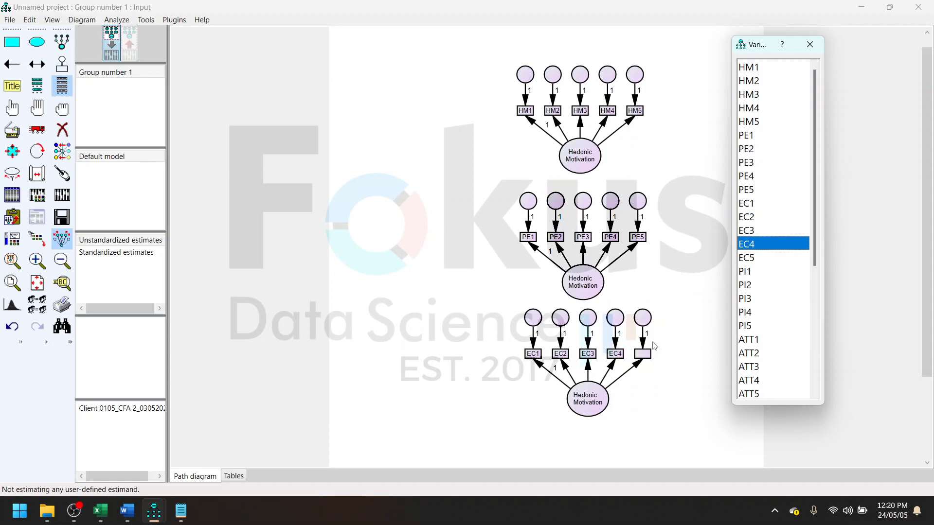
pyautogui.moveTo(747, 259); pyautogui.dragTo(644, 358)
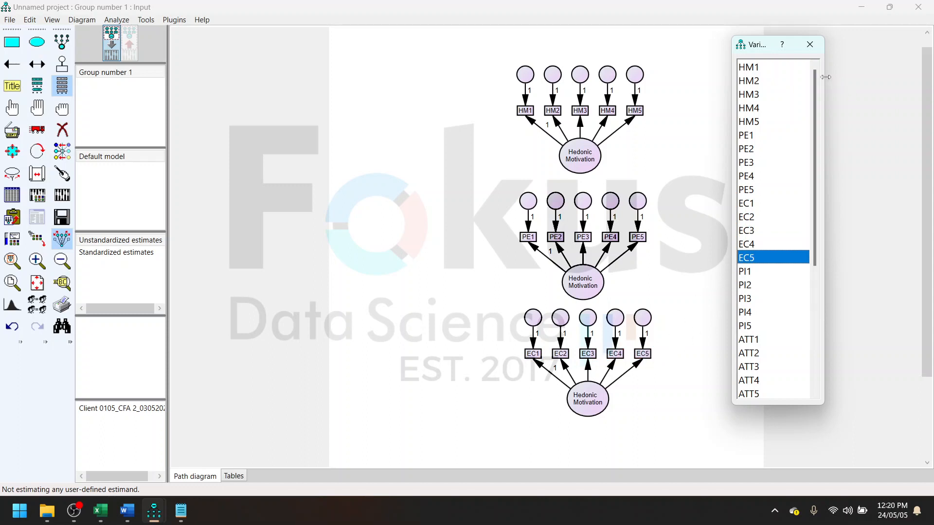
pyautogui.click(810, 44)
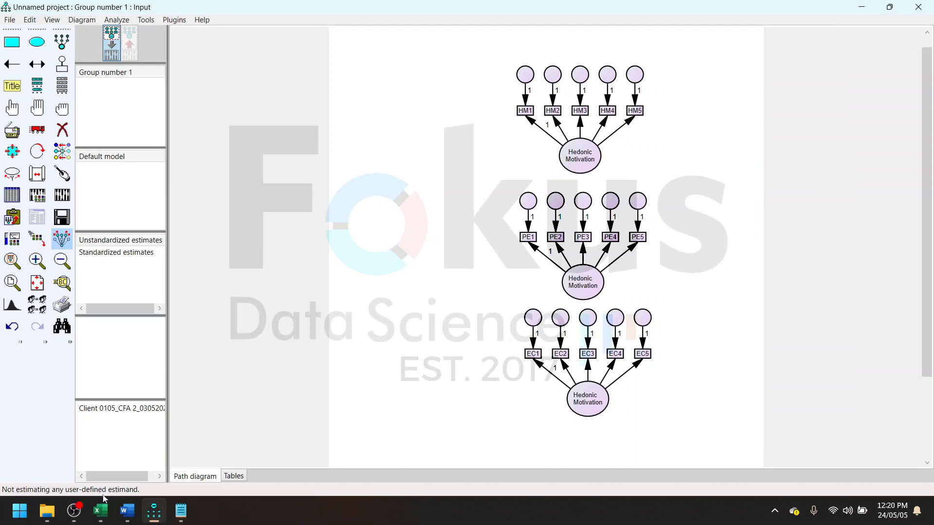
# - Switch to Excel, copy the Performance Expectancy heading from the data edit sheet, and return to AMOS
pyautogui.moveTo(100, 511)
pyautogui.click(142, 479)
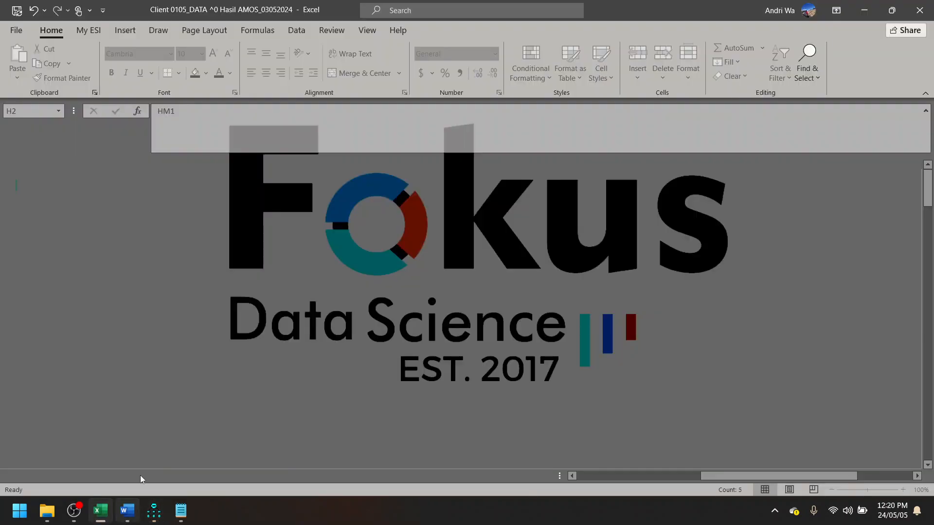
pyautogui.hscroll(-5, 221, 253)
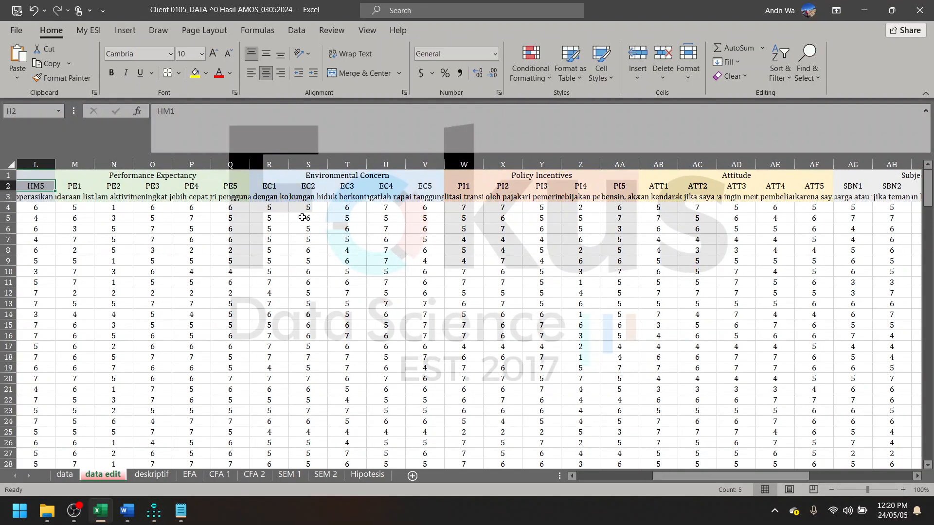
pyautogui.click(191, 181)
pyautogui.moveTo(251, 112); pyautogui.dragTo(156, 112)
pyautogui.hotkey('ctrl', 'c')
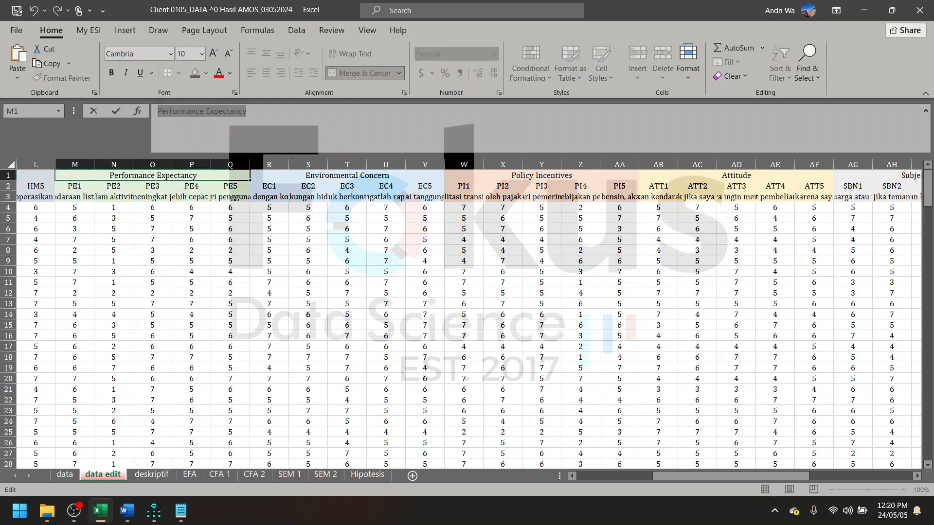
pyautogui.click(857, 7)
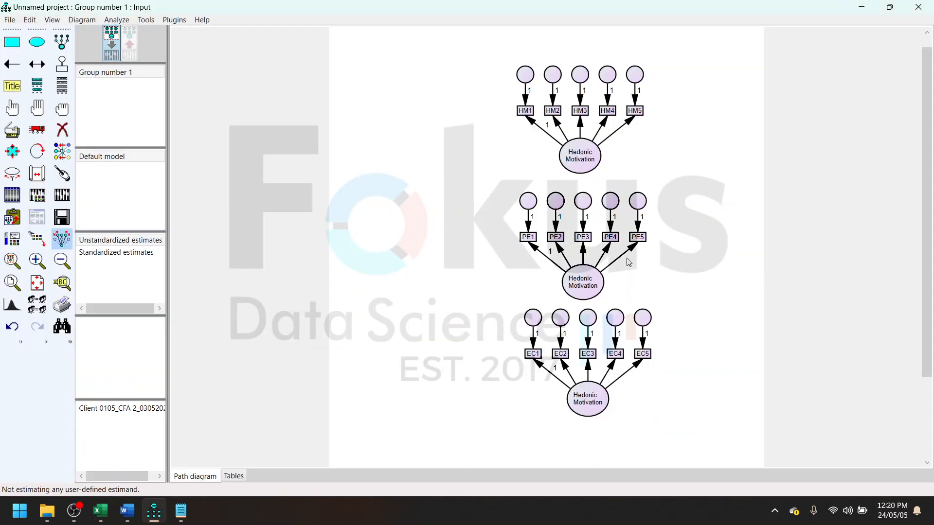
# - Set the middle construct's variable name to PE and its label to Performance Expectancy, split over two lines
pyautogui.doubleClick(592, 295)
pyautogui.doubleClick(450, 250)
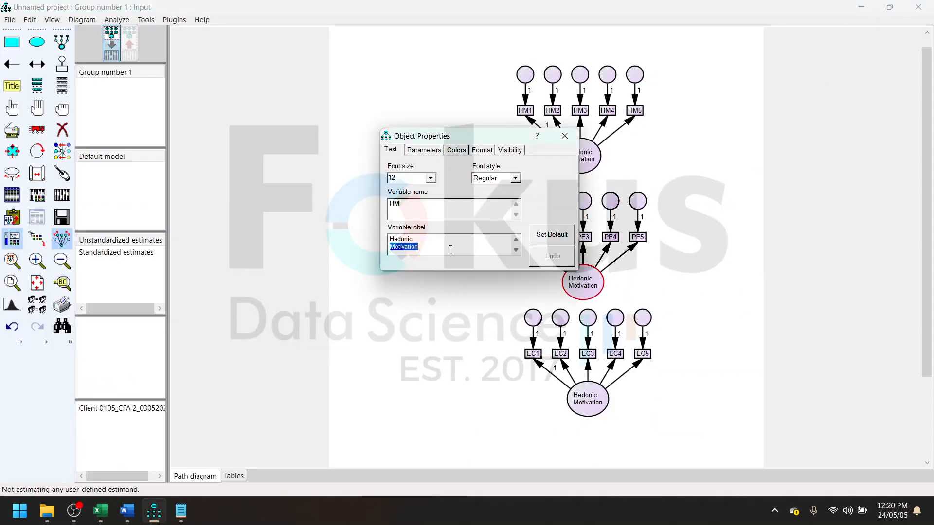
pyautogui.press('BackSpace')
pyautogui.press('BackSpace')
pyautogui.press('BackSpace')
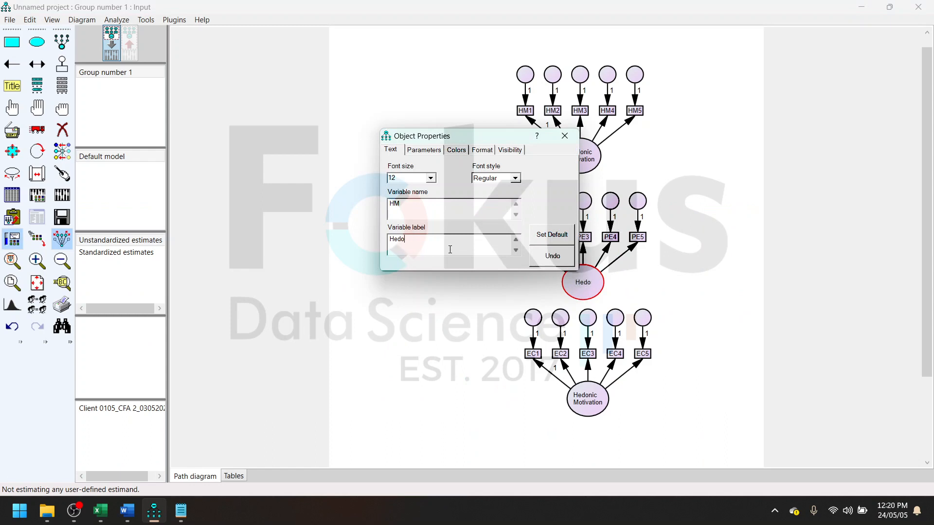
pyautogui.hotkey('ctrl', 'v')
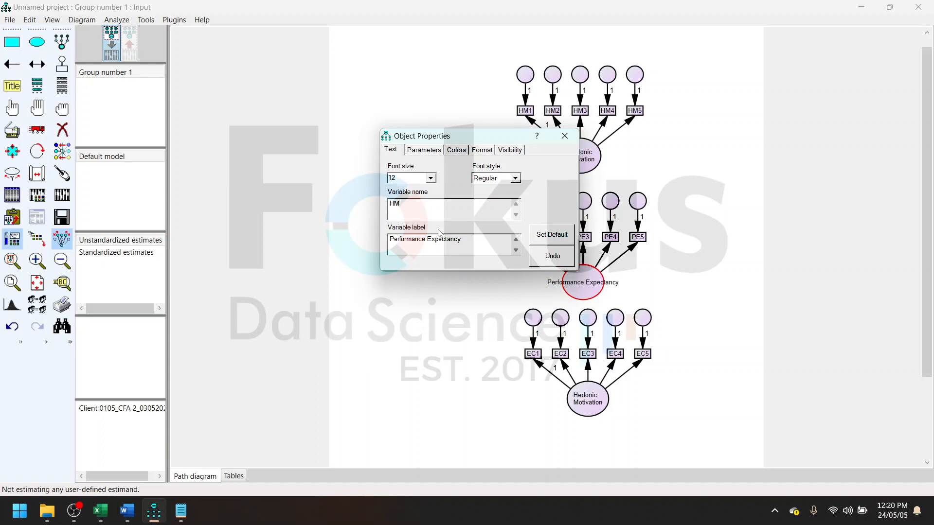
pyautogui.press('Return')
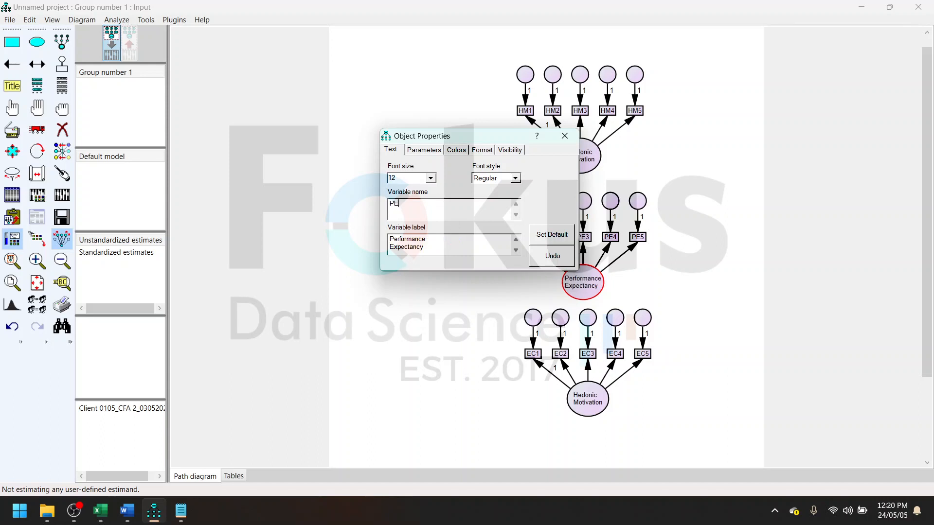
pyautogui.click(564, 136)
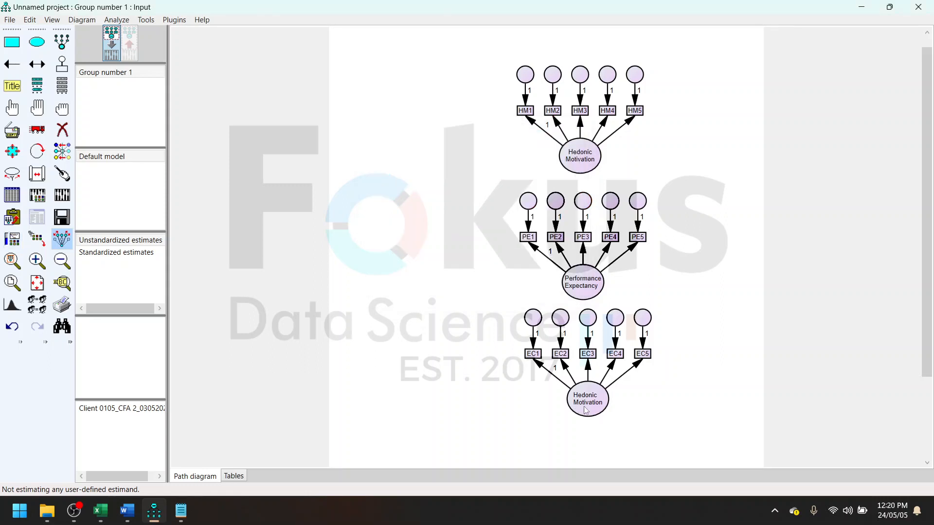
# - Clear the bottom construct's Hedonic Motivation label and copy the Environmental Concern heading from the Excel data edit sheet
pyautogui.doubleClick(598, 406)
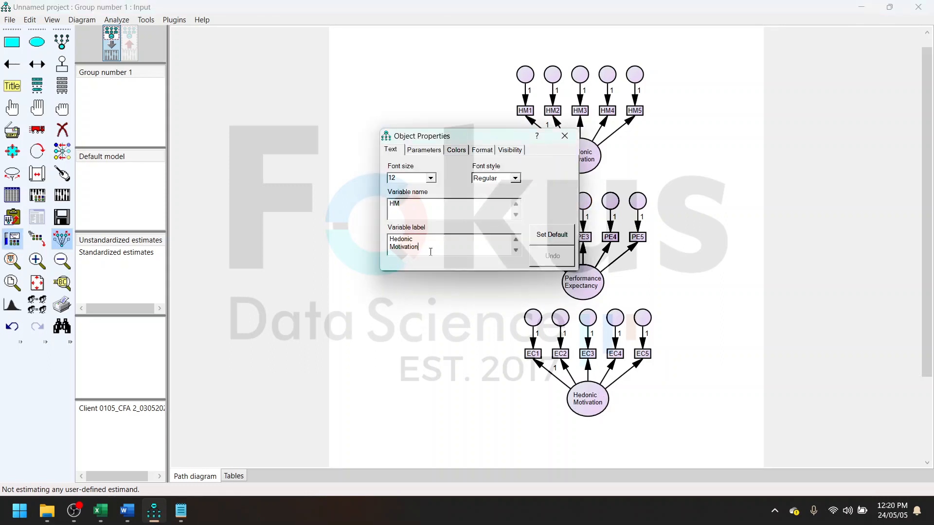
pyautogui.doubleClick(430, 252)
pyautogui.press('BackSpace')
pyautogui.press('BackSpace')
pyautogui.press('BackSpace')
pyautogui.press('BackSpace')
pyautogui.press('BackSpace')
pyautogui.press('BackSpace')
pyautogui.press('BackSpace')
pyautogui.press('BackSpace')
pyautogui.press('BackSpace')
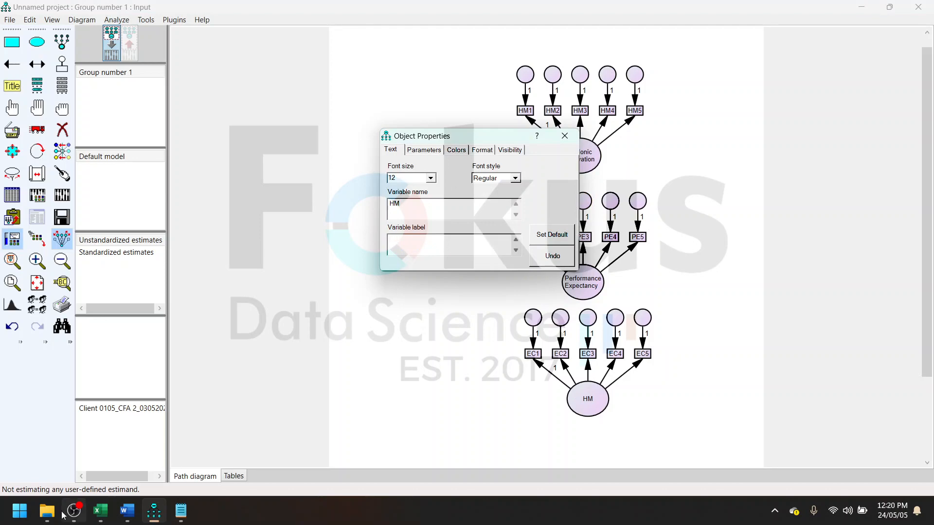
pyautogui.moveTo(103, 513)
pyautogui.click(104, 461)
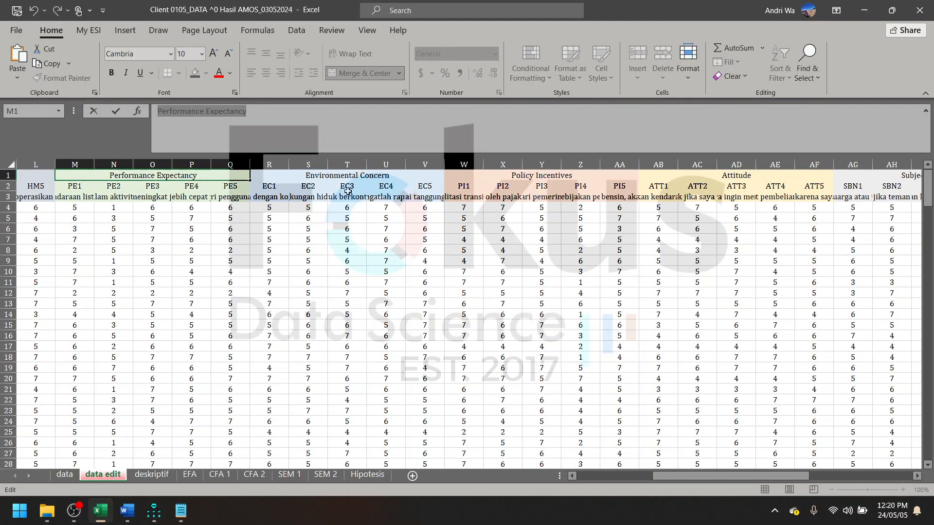
pyautogui.click(864, 10)
# - Set the bottom construct's variable name to EC and its label to Environmental Concern, split over two lines
pyautogui.click(438, 244)
pyautogui.write('Environmental Concern')
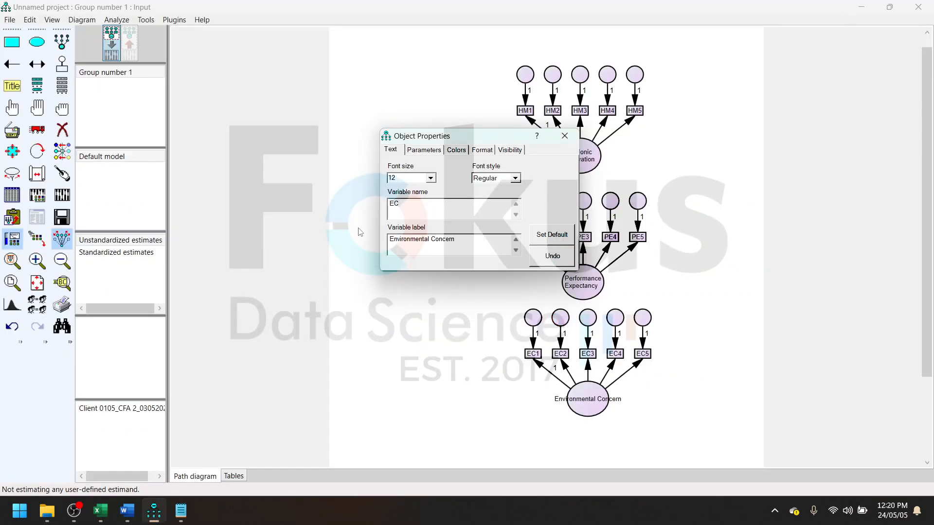
pyautogui.click(431, 239)
pyautogui.press('BackSpace')
pyautogui.press('Return')
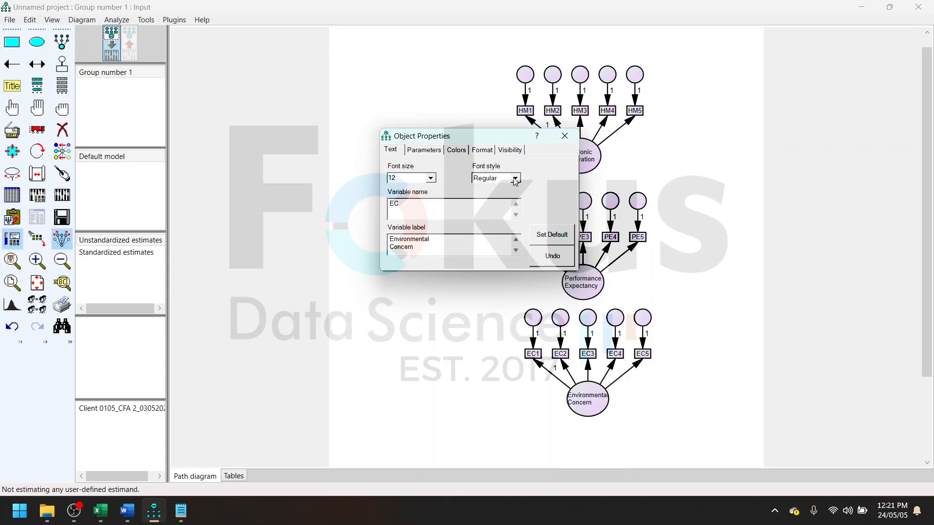
pyautogui.click(564, 137)
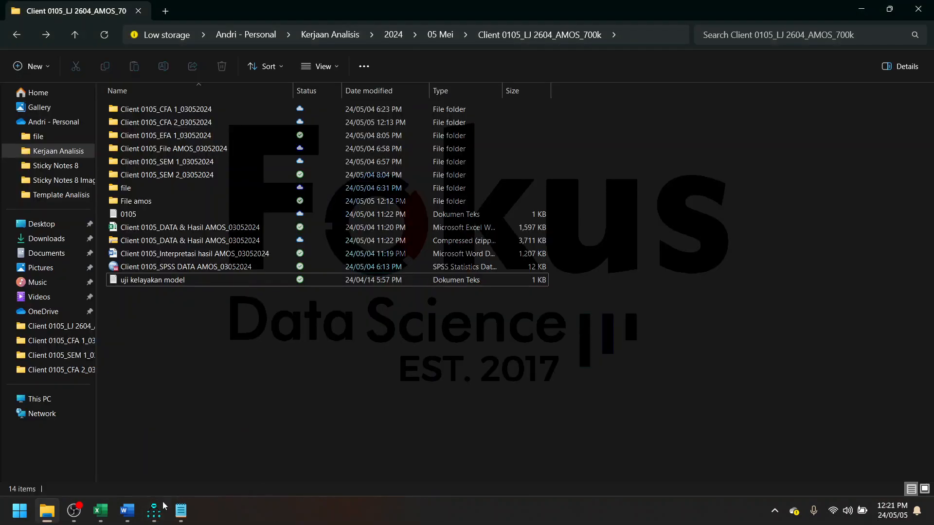
# - Name all the unnamed error terms of the three constructs automatically with the Name Unobserved Variables plugin
pyautogui.click(161, 508)
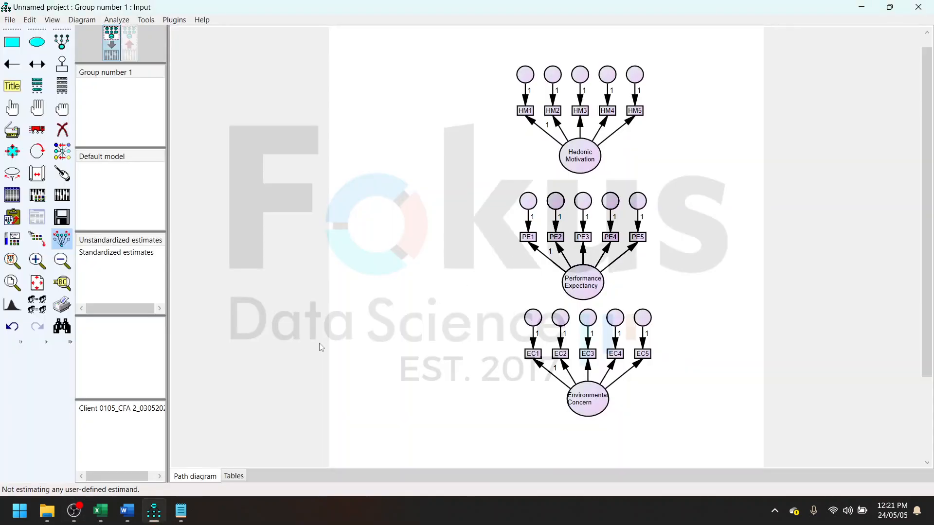
pyautogui.hotkey('ctrl', 'b')
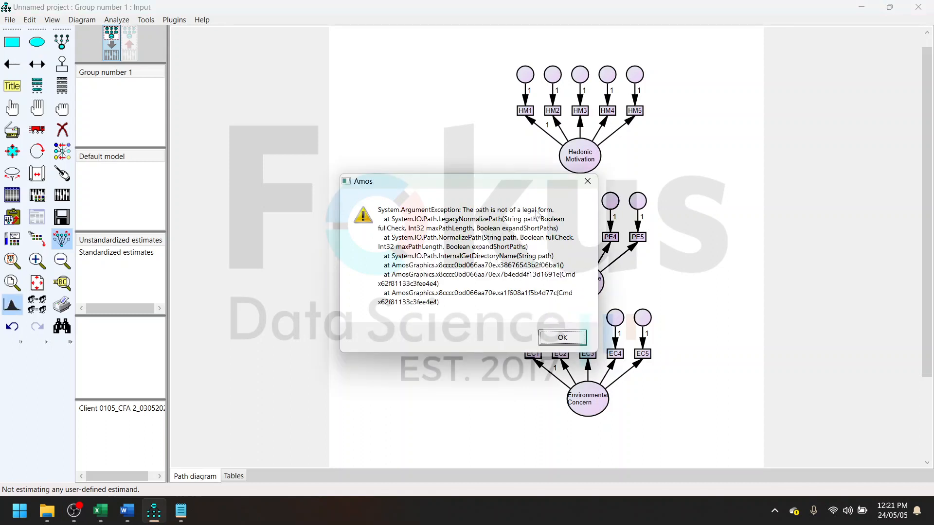
pyautogui.click(586, 181)
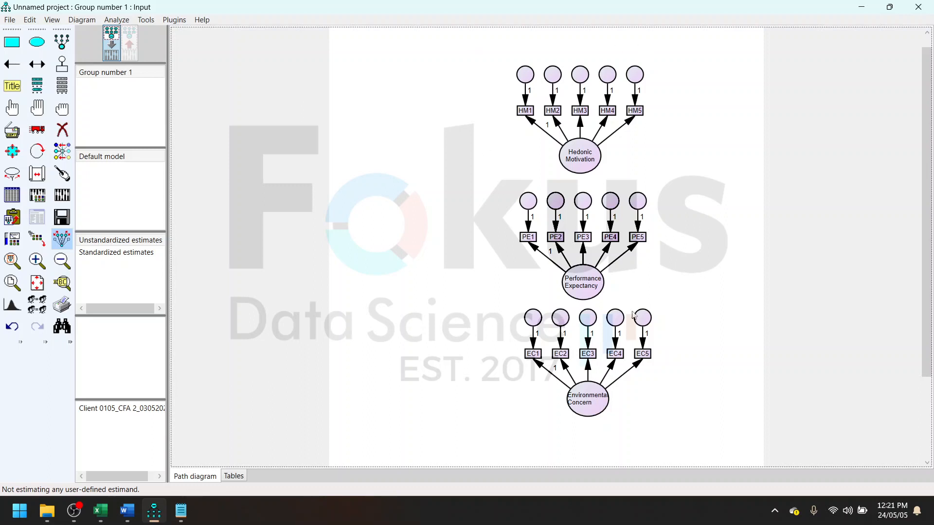
pyautogui.click(175, 20)
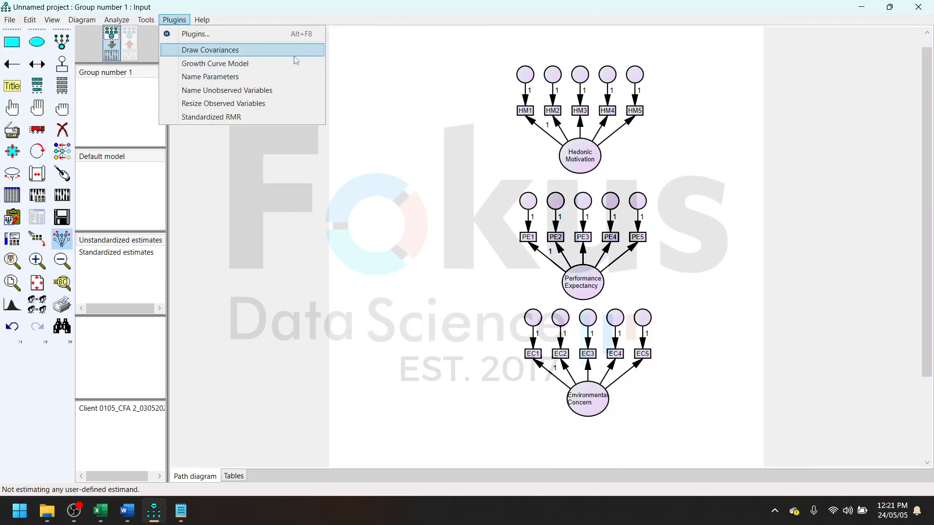
pyautogui.click(208, 92)
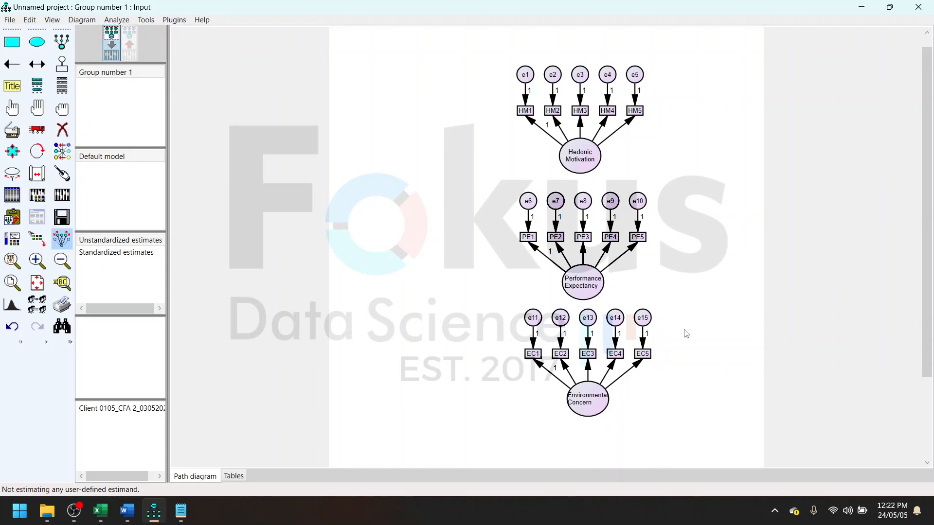
pyautogui.scroll(2, 685, 334)
pyautogui.scroll(-4, 686, 334)
pyautogui.scroll(-1, 563, 265)
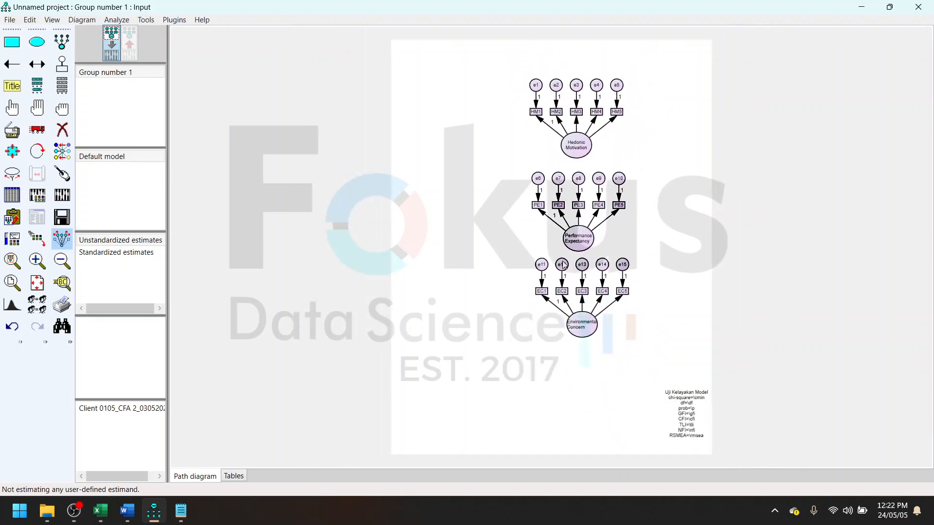
pyautogui.scroll(3, 676, 386)
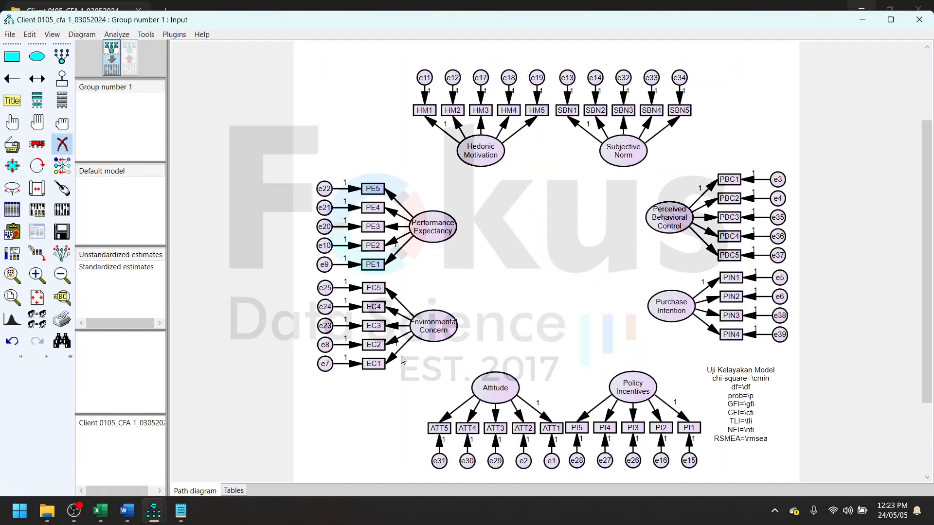
# - In the Client 0105_cfa 1_03052024 project, rotate the Performance Expectancy indicators through a full turn around their construct
pyautogui.click(507, 201)
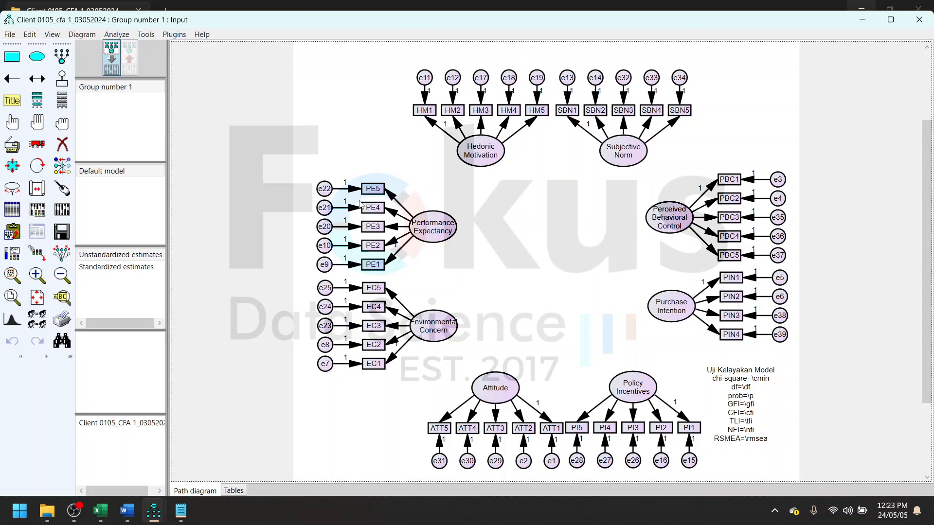
pyautogui.click(37, 167)
pyautogui.click(437, 232)
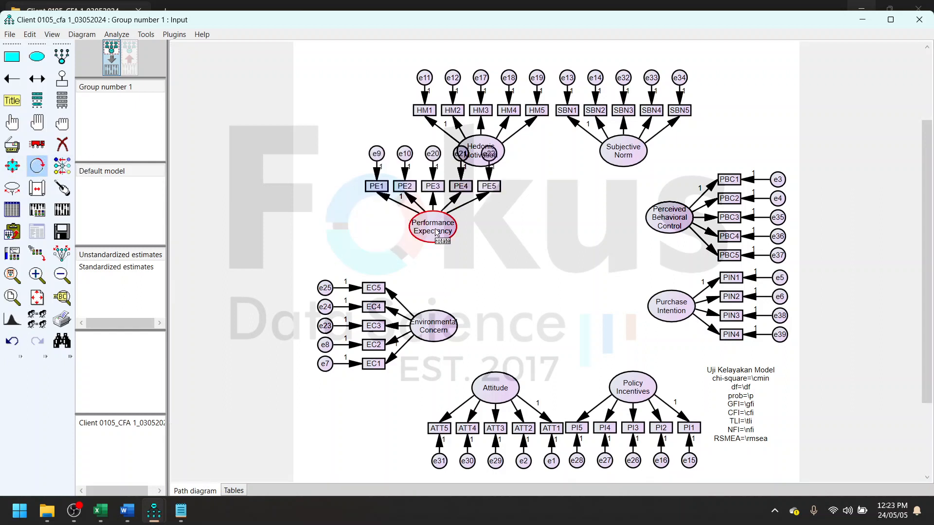
pyautogui.click(437, 232)
pyautogui.click(437, 232)
pyautogui.click(436, 232)
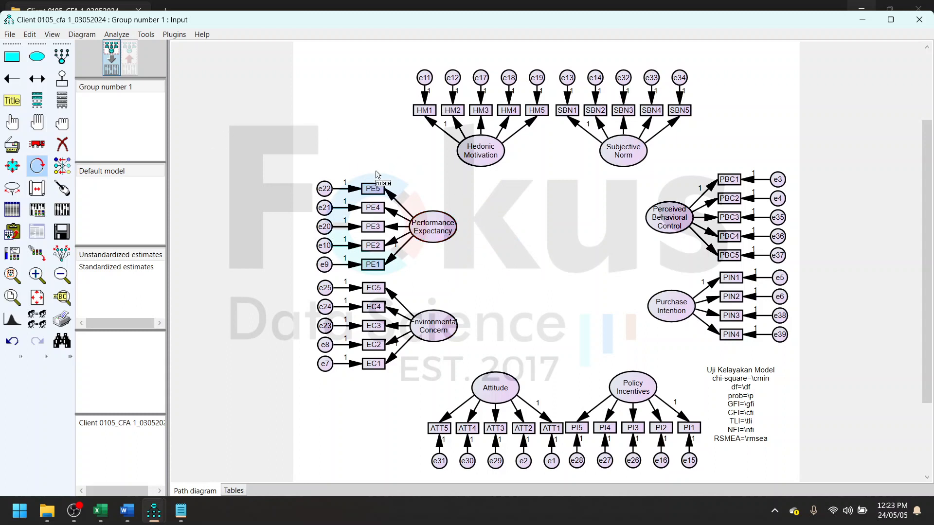
pyautogui.click(41, 168)
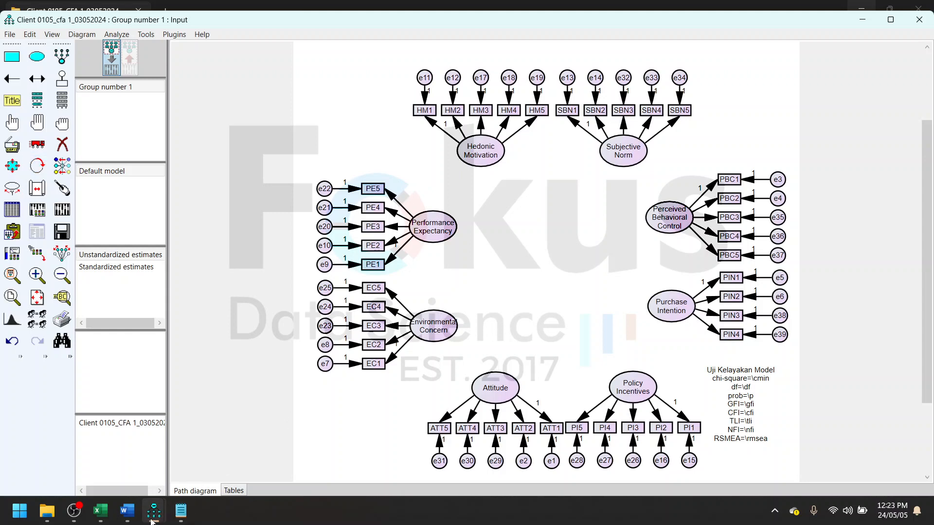
# - Switch to Word, examine the covariance arrows in the Confirmatory Factor Analysis (CFA) 1 diagram, and return to AMOS
pyautogui.click(127, 511)
pyautogui.scroll(5, 489, 275)
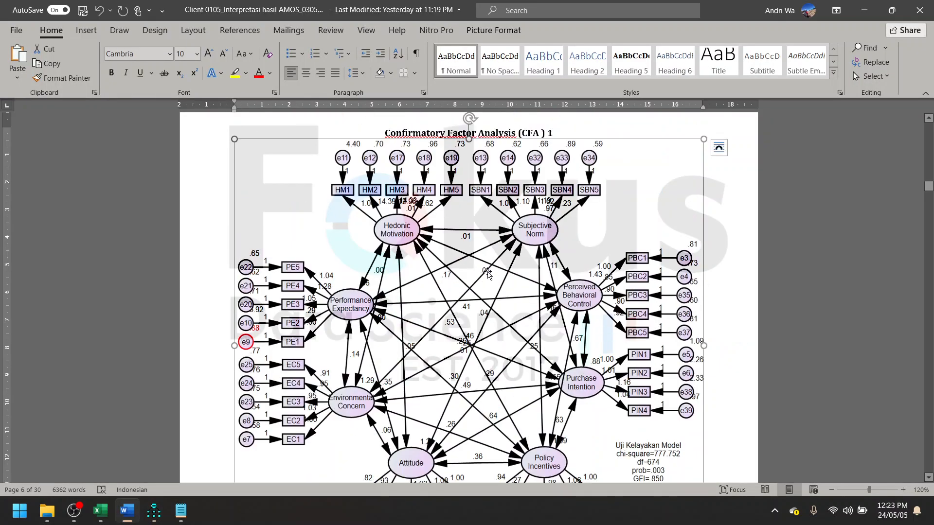
pyautogui.scroll(-2, 499, 325)
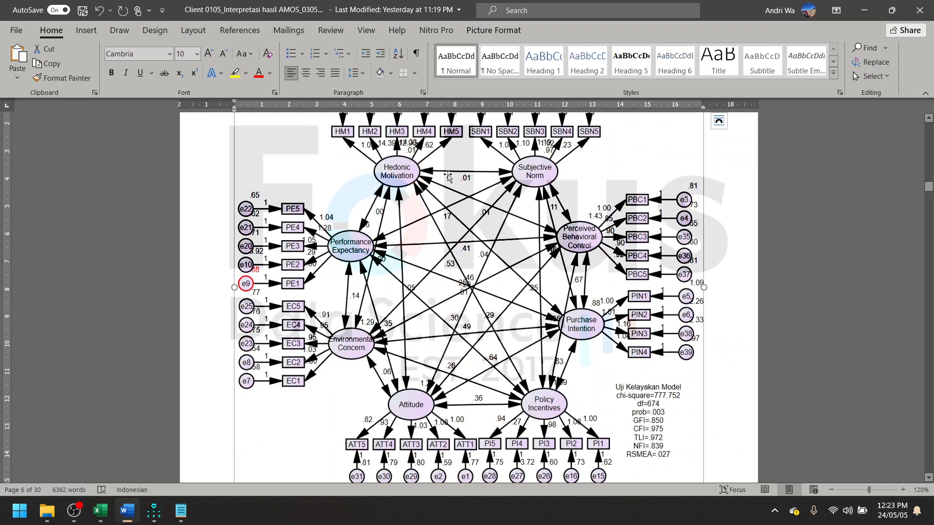
pyautogui.click(875, 11)
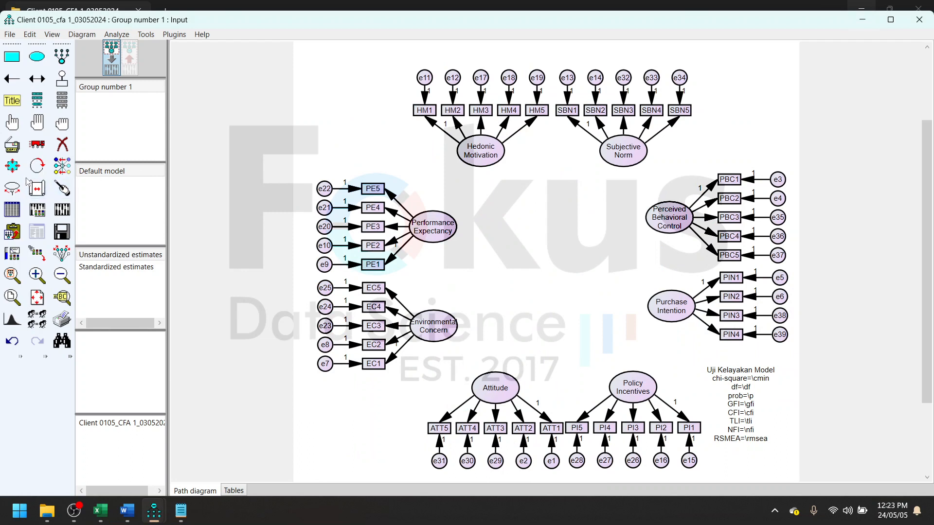
# - Select all eight latent constructs and draw covariances between every pair of them with the Draw Covariances plugin
pyautogui.click(12, 123)
pyautogui.click(468, 158)
pyautogui.click(609, 162)
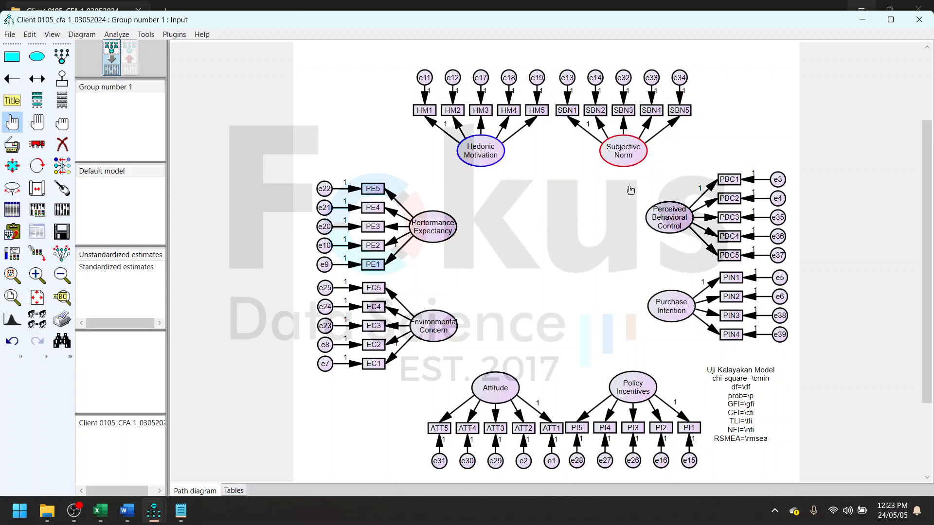
pyautogui.click(658, 229)
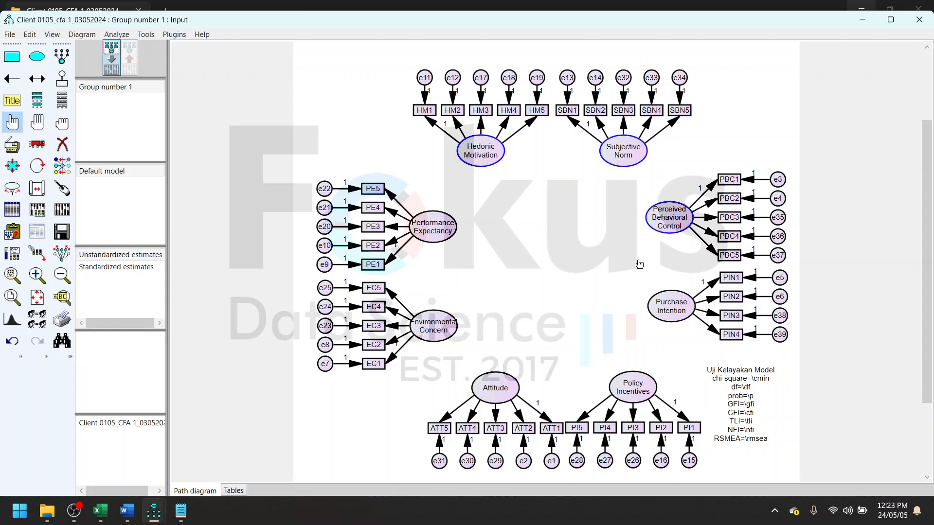
pyautogui.click(663, 310)
pyautogui.click(627, 386)
pyautogui.click(506, 389)
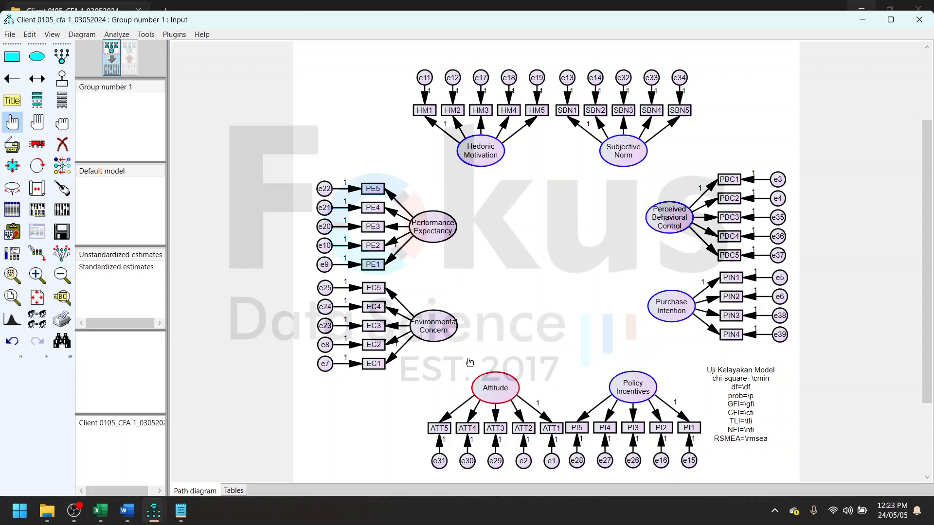
pyautogui.click(424, 325)
pyautogui.click(426, 238)
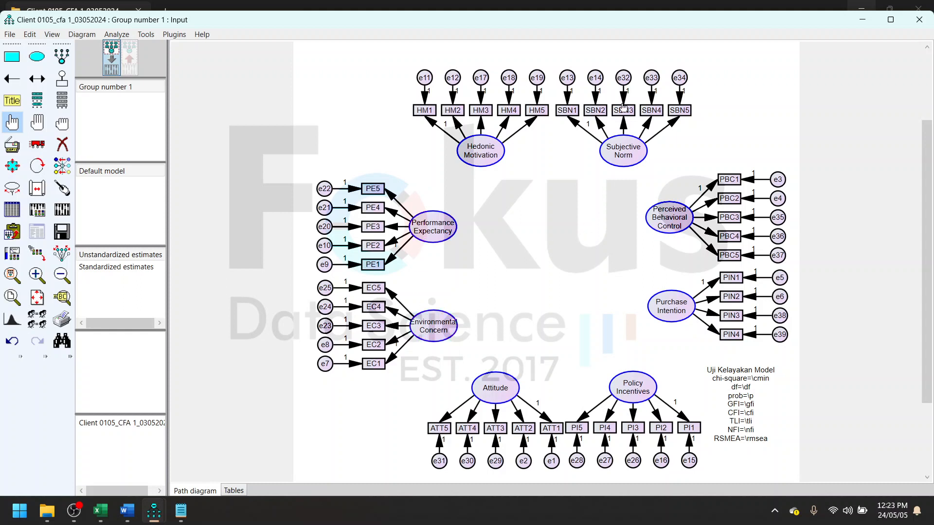
pyautogui.click(188, 36)
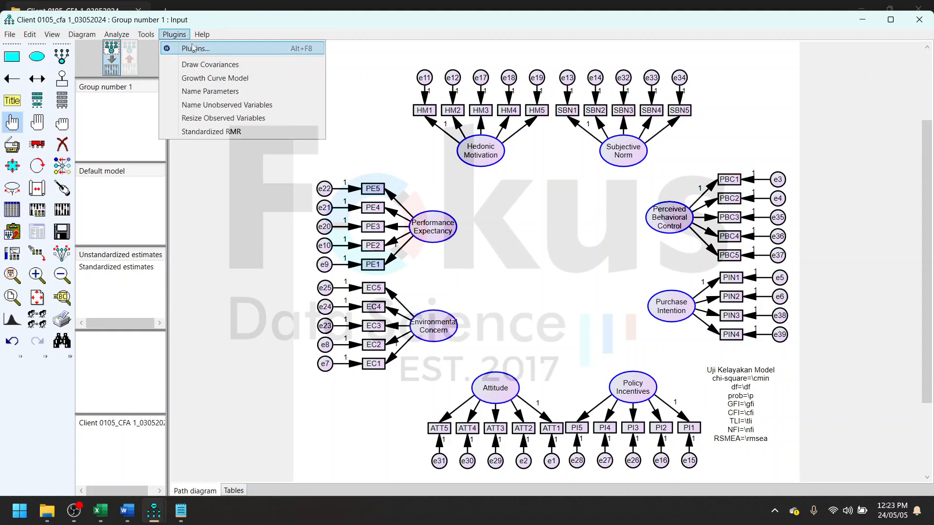
pyautogui.click(249, 67)
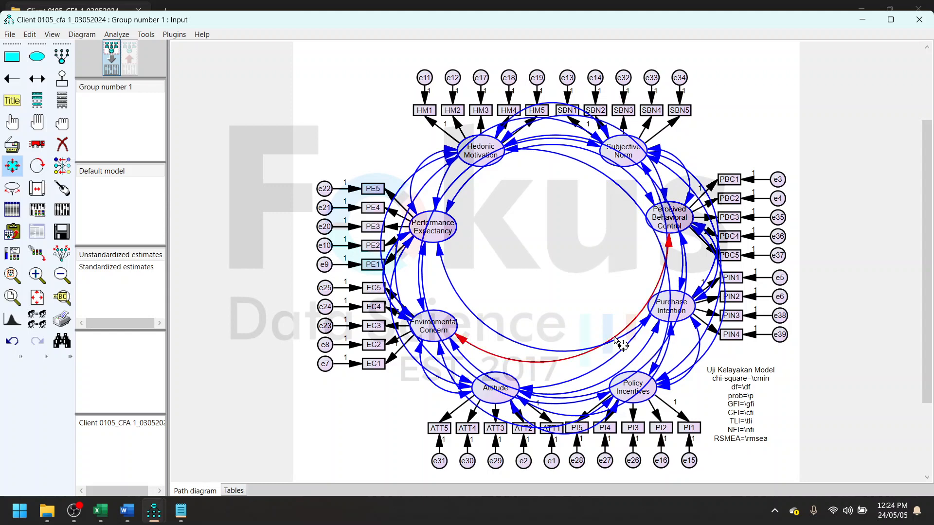
# - Straighten the curved covariance arrows, deselect everything, and touch up all eight constructs so the arrows attach neatly to their ellipses
pyautogui.moveTo(616, 339); pyautogui.dragTo(557, 284)
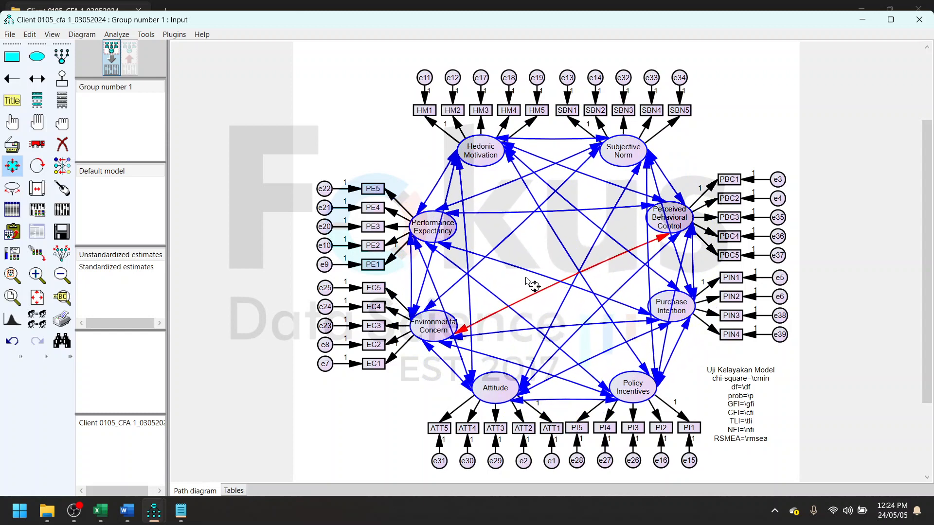
pyautogui.click(62, 123)
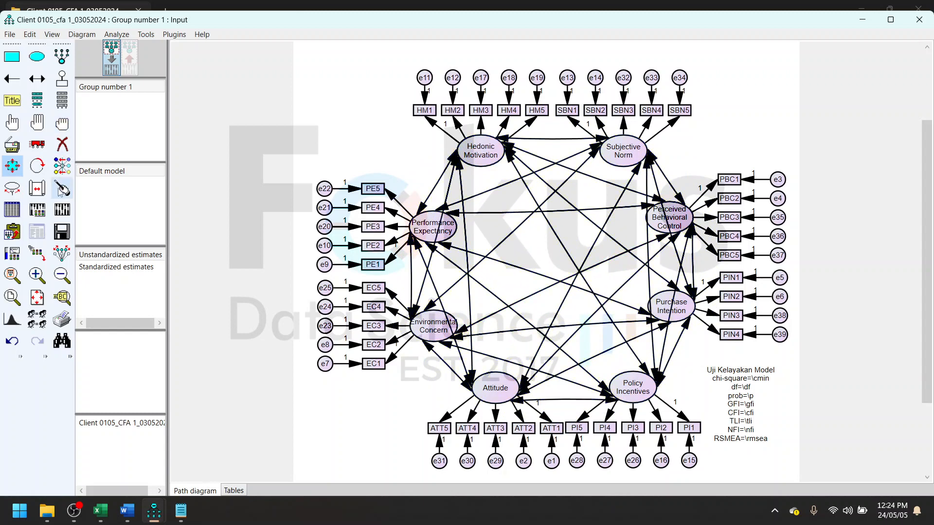
pyautogui.click(62, 189)
pyautogui.click(479, 158)
pyautogui.click(444, 220)
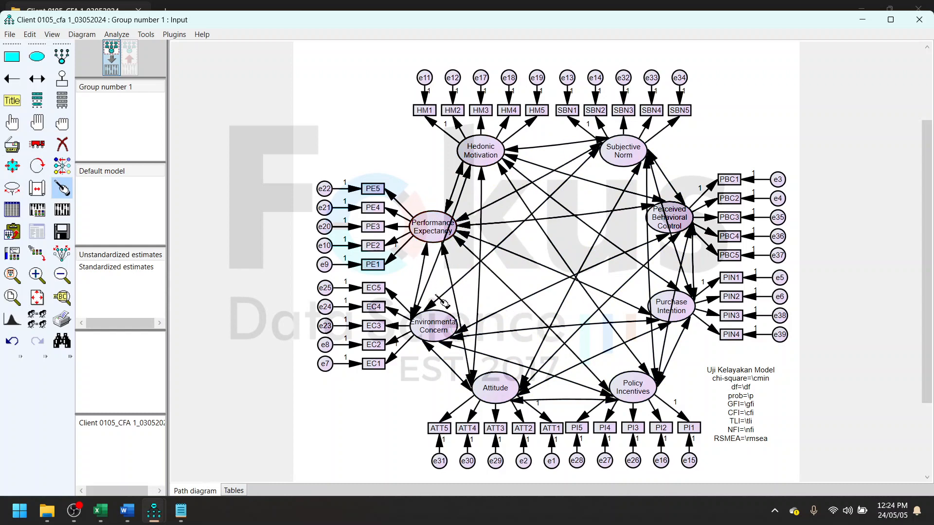
pyautogui.click(432, 325)
pyautogui.click(495, 388)
pyautogui.click(632, 388)
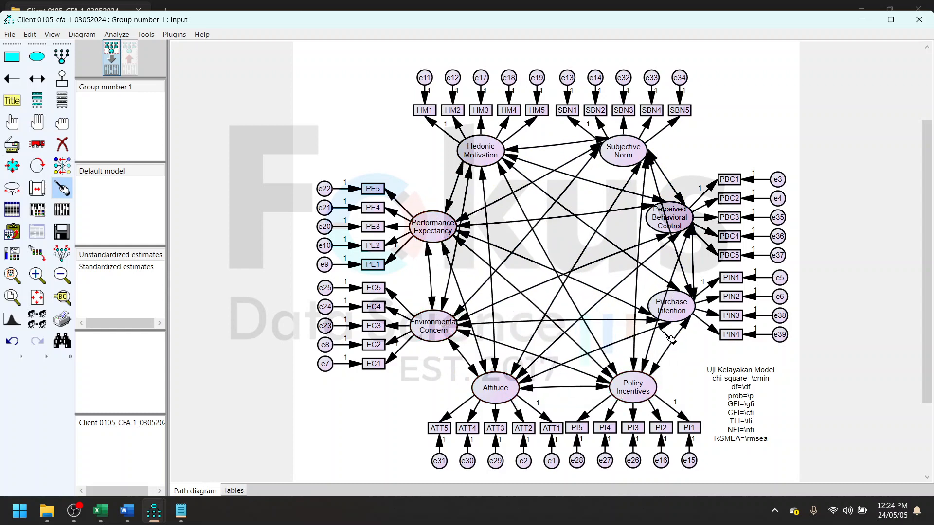
pyautogui.click(671, 311)
pyautogui.click(669, 217)
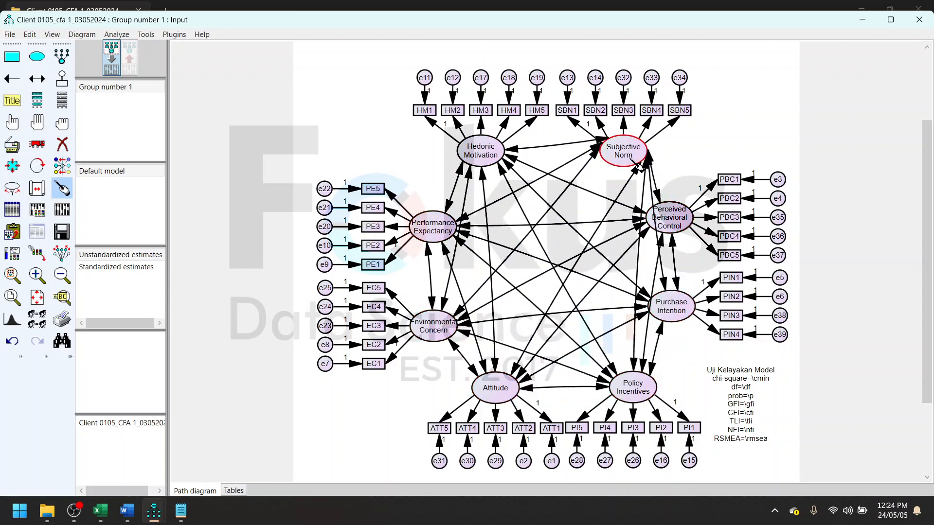
pyautogui.click(635, 160)
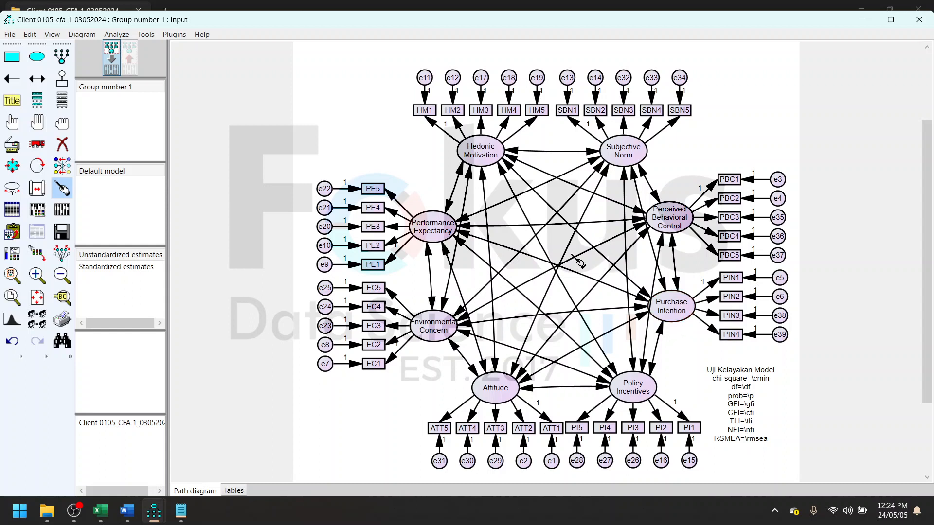
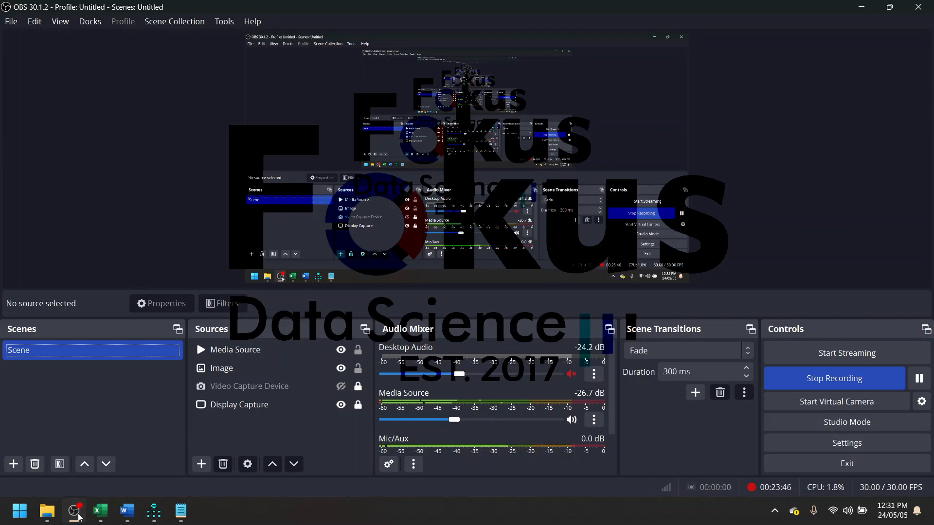
pyautogui.click(154, 511)
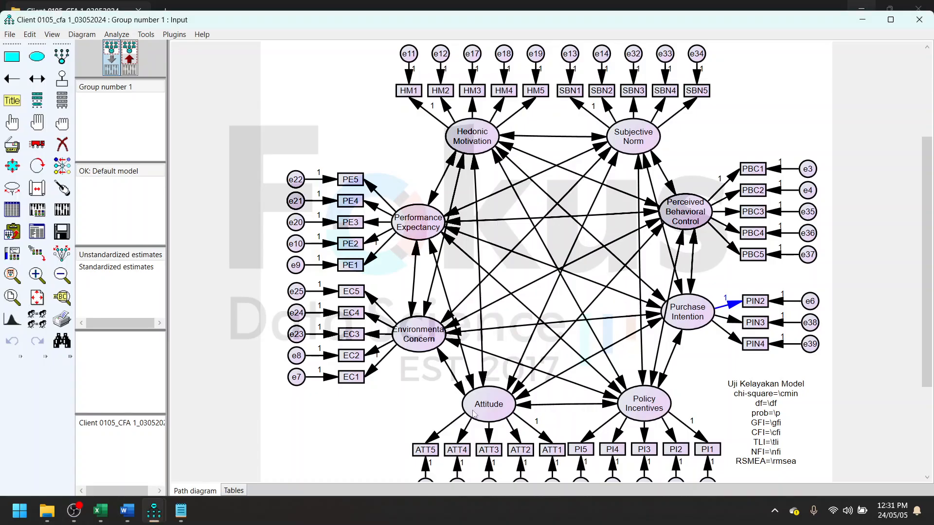
pyautogui.click(79, 513)
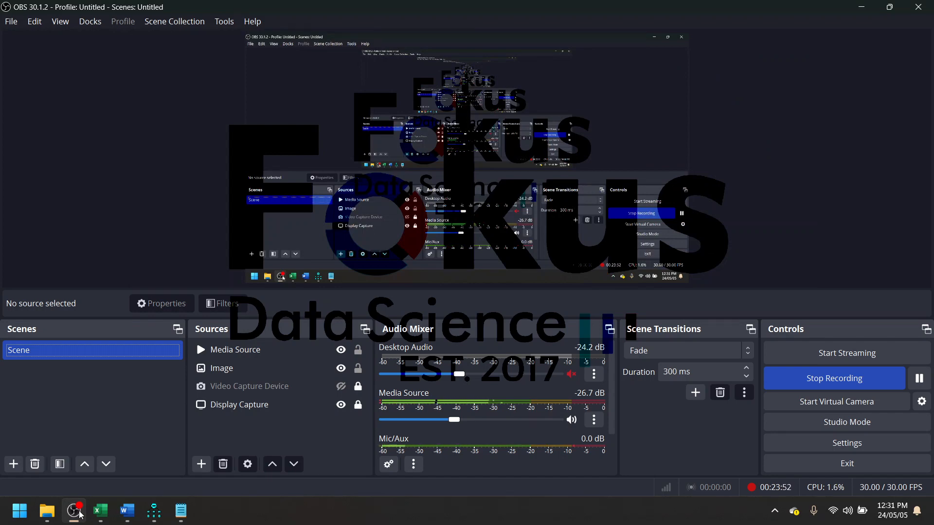
pyautogui.click(81, 515)
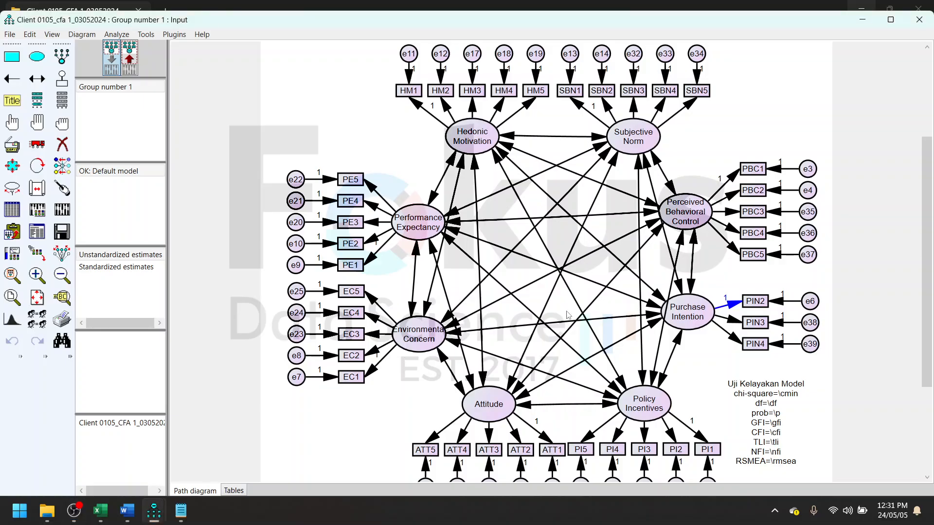
# - Switch to the Amos Output window and show the Modification Indices for the default model
pyautogui.click(62, 209)
pyautogui.moveTo(154, 521)
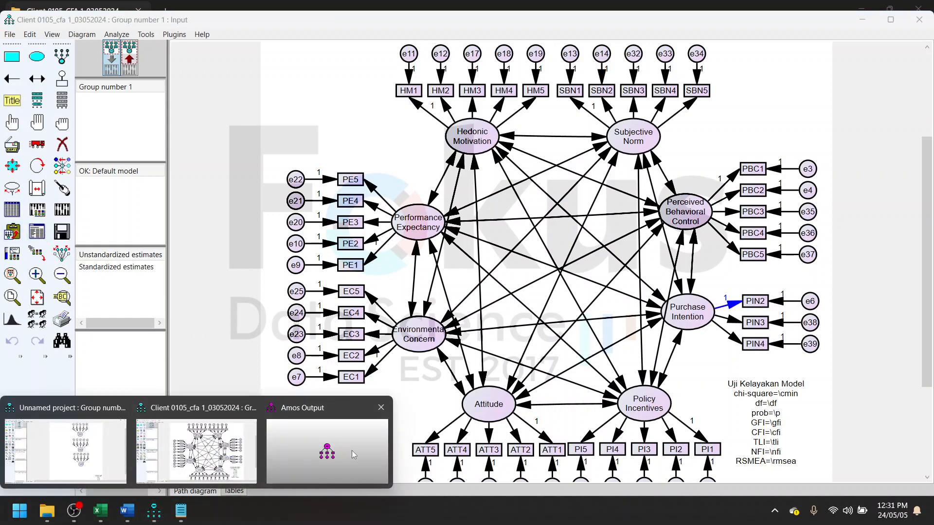
pyautogui.click(354, 454)
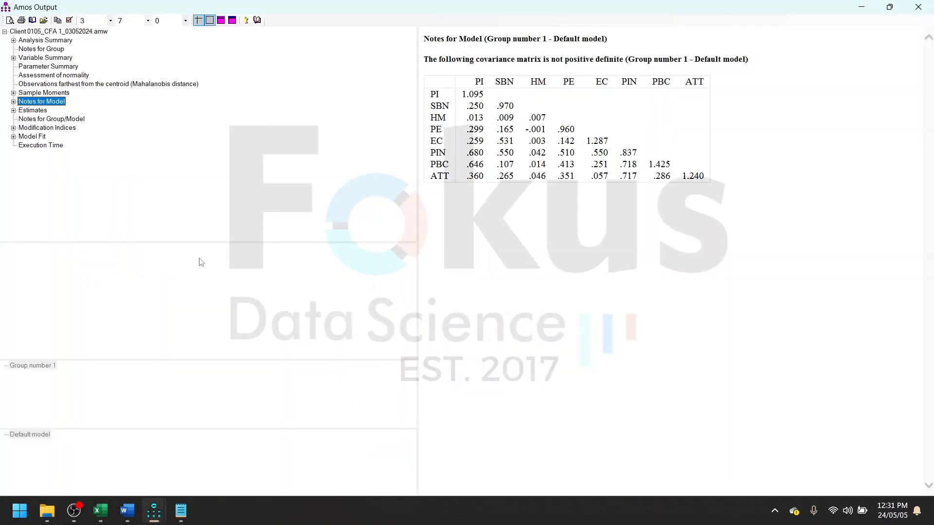
pyautogui.click(59, 128)
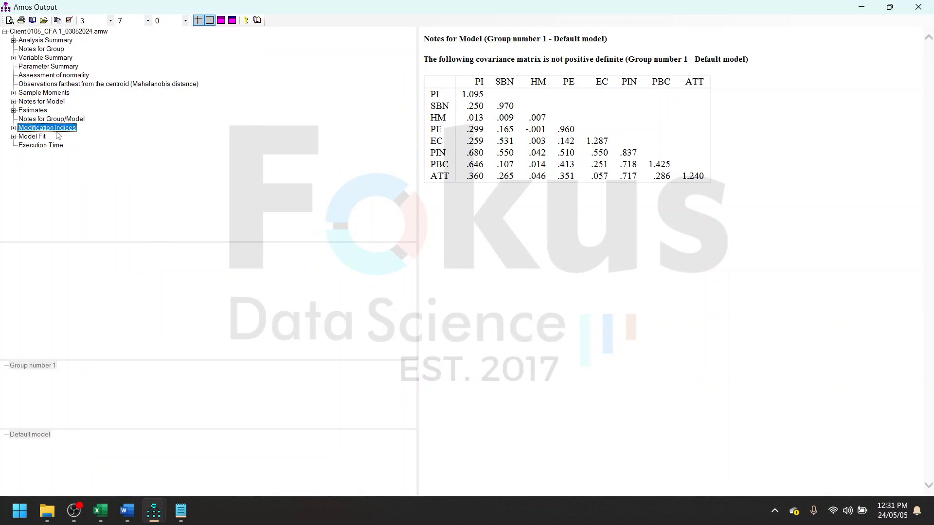
# - Examine the covariance modification indices, highlight the repeated e27 rows, and return to the path diagram
pyautogui.scroll(-7, 589, 271)
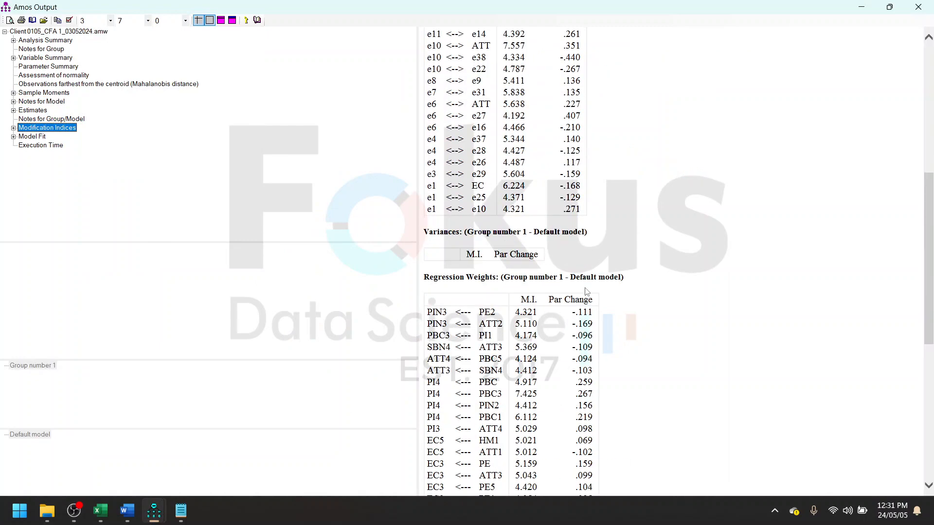
pyautogui.scroll(7, 550, 183)
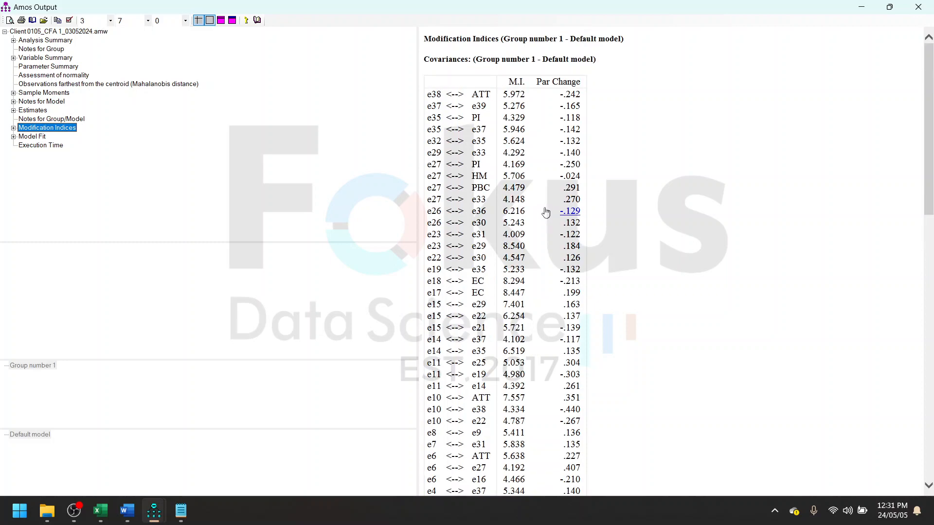
pyautogui.scroll(-2, 546, 210)
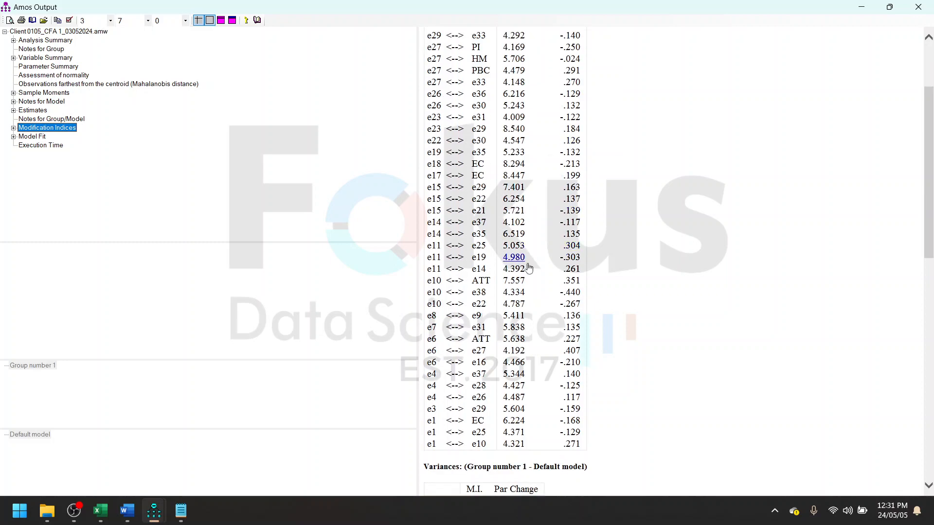
pyautogui.scroll(-4, 524, 262)
pyautogui.scroll(2, 530, 289)
pyautogui.scroll(2, 529, 289)
pyautogui.scroll(2, 498, 252)
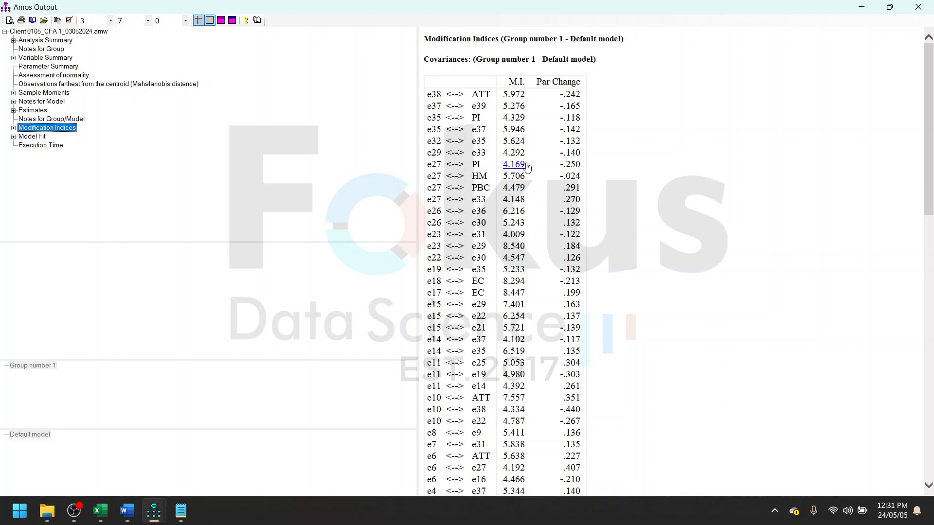
pyautogui.moveTo(435, 163); pyautogui.dragTo(488, 201)
pyautogui.scroll(-1, 634, 233)
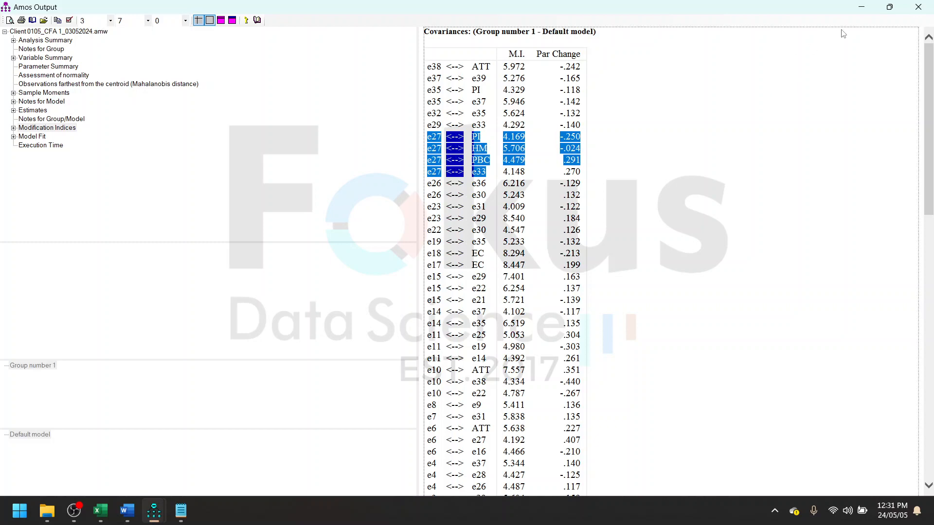
pyautogui.click(862, 7)
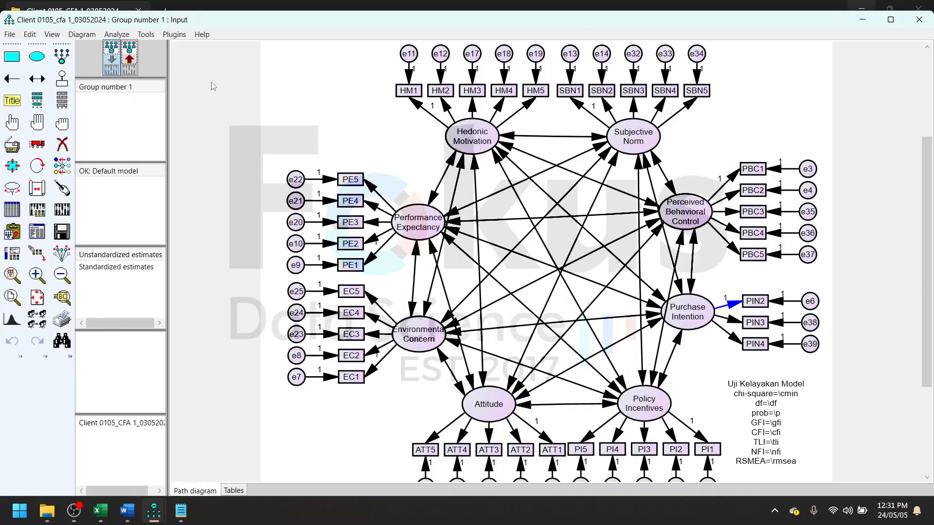
# - Delete indicator PI4 and its error term e27 from Policy Incentives, and display the recalculated estimates on the diagram
pyautogui.click(62, 144)
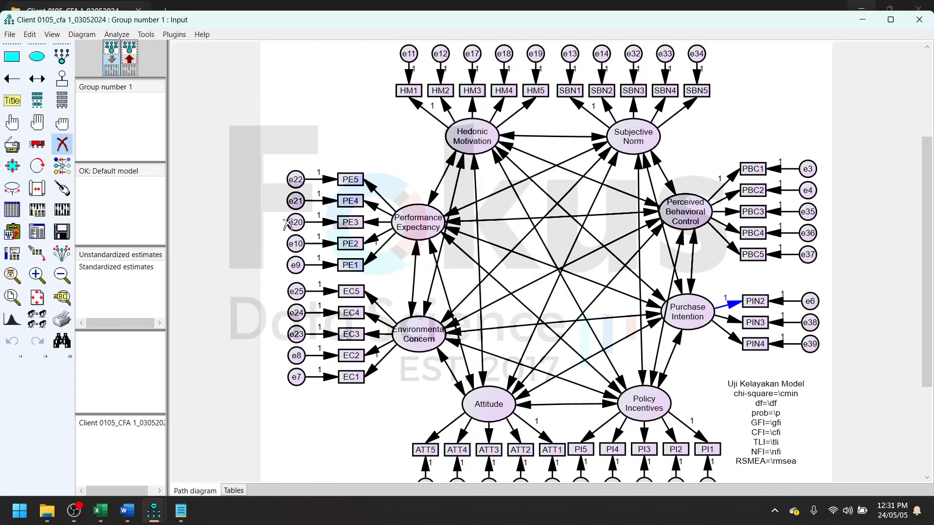
pyautogui.scroll(-1, 671, 400)
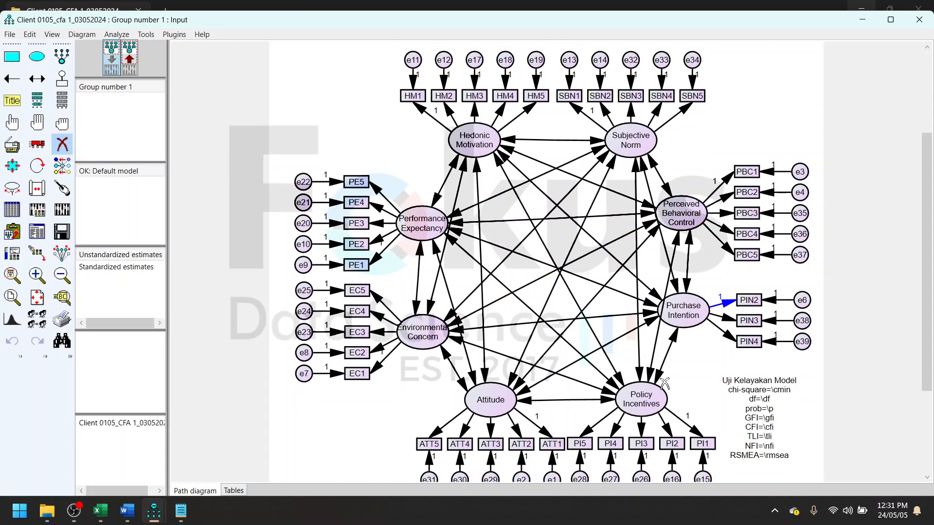
pyautogui.scroll(-1, 670, 419)
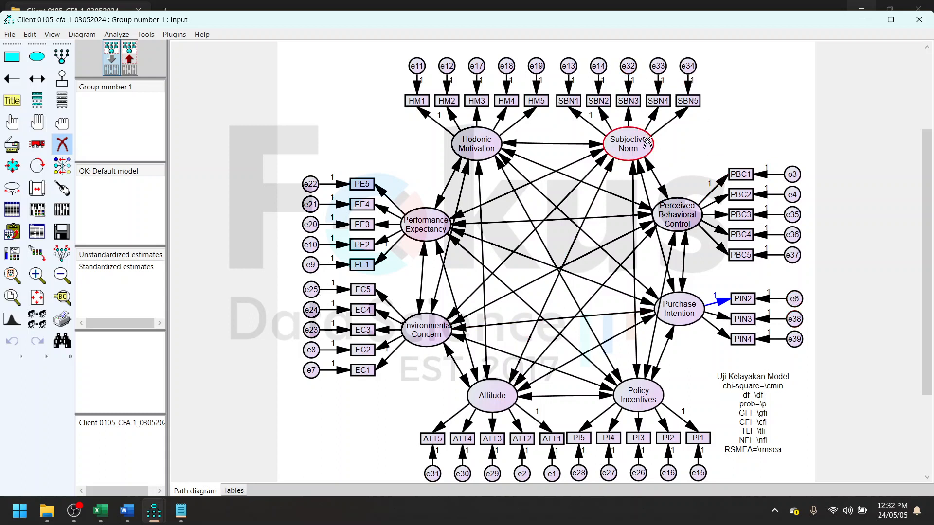
pyautogui.click(608, 473)
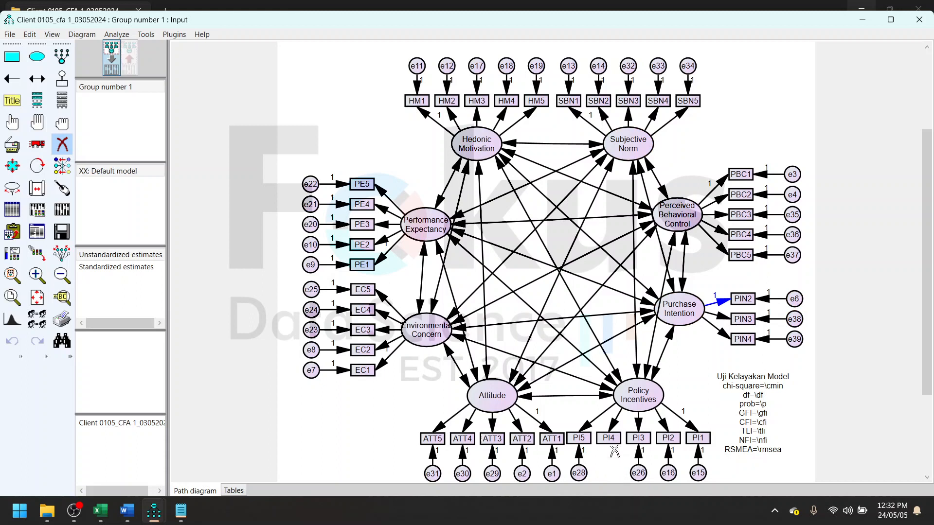
pyautogui.click(610, 439)
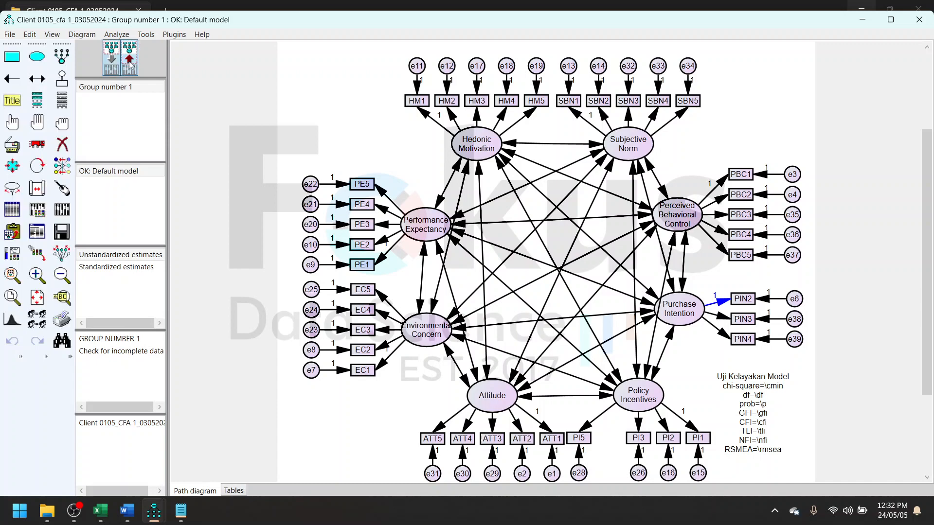
pyautogui.click(130, 62)
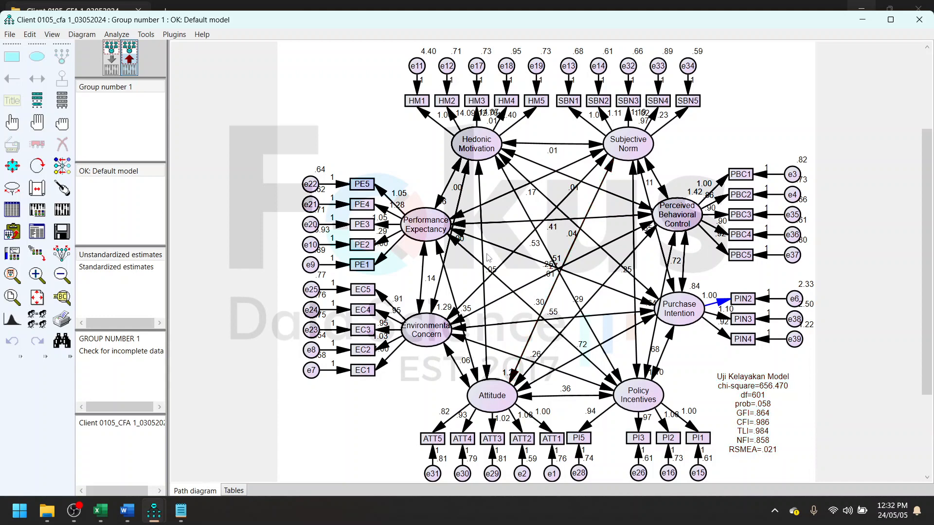
# - Switch to Word and examine the Confirmatory Factor Analysis (CFA) 2 diagram and its goodness-of-fit table
pyautogui.click(134, 513)
pyautogui.scroll(-10, 567, 266)
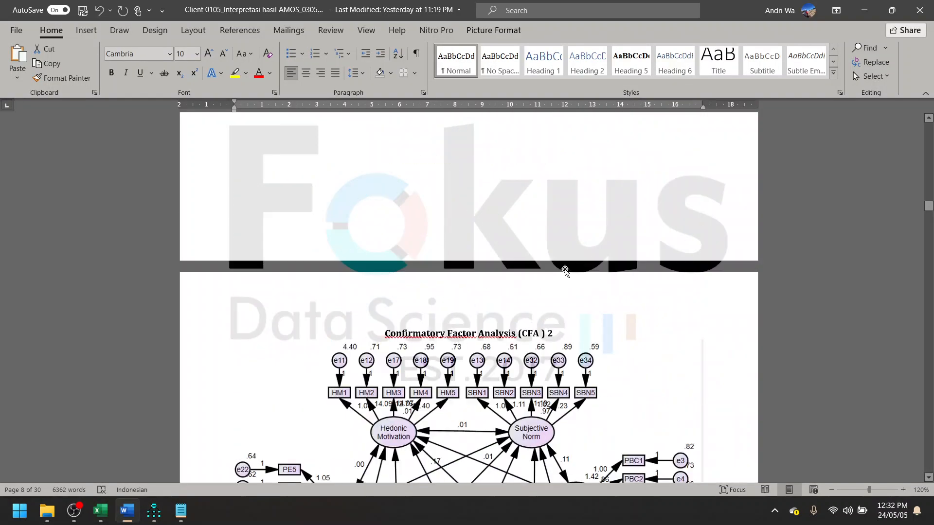
pyautogui.scroll(-15, 569, 265)
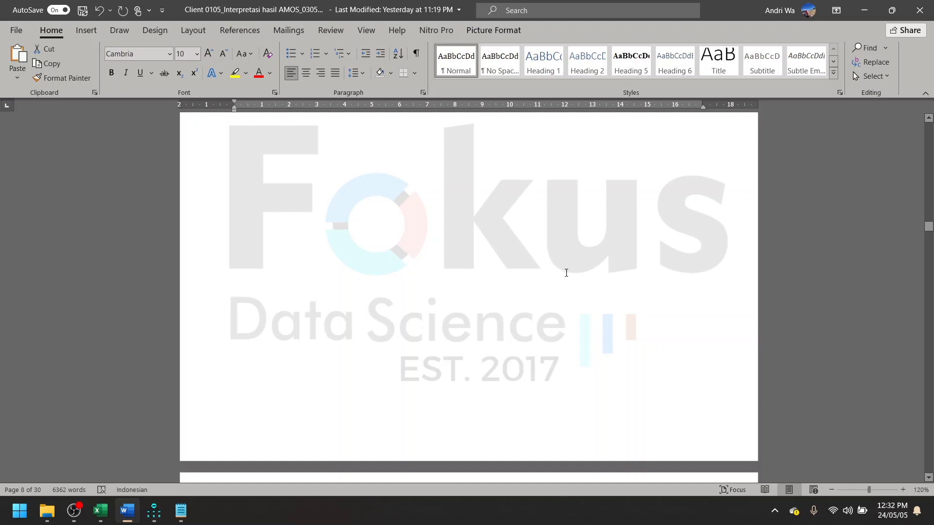
pyautogui.scroll(20, 551, 314)
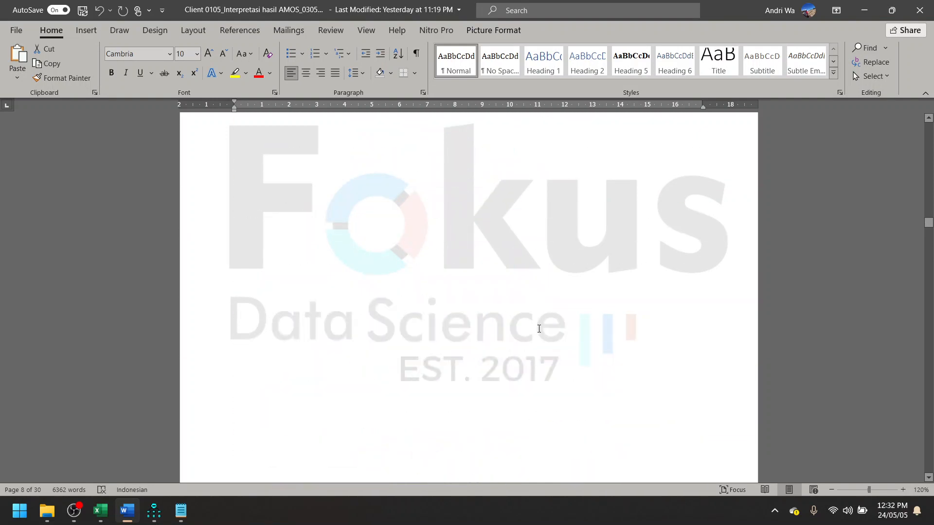
pyautogui.scroll(12, 548, 346)
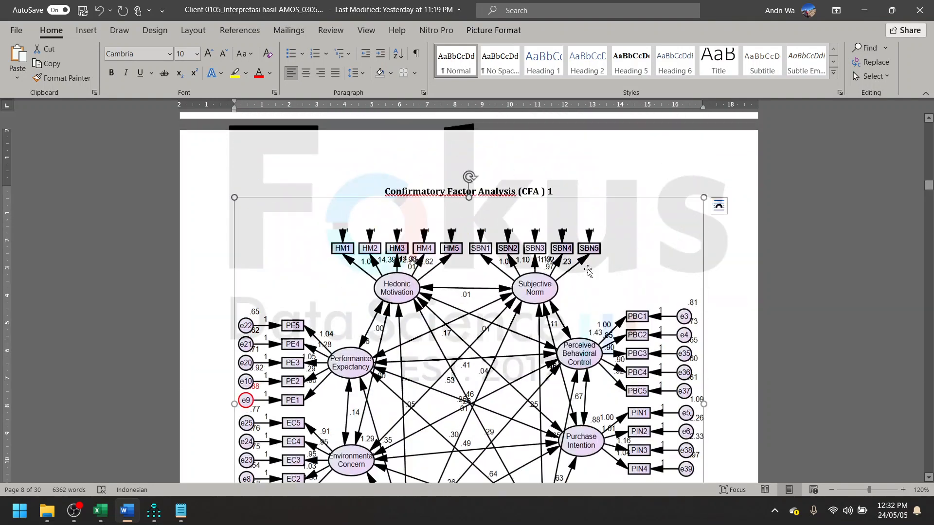
pyautogui.scroll(-20, 428, 334)
pyautogui.scroll(8, 430, 341)
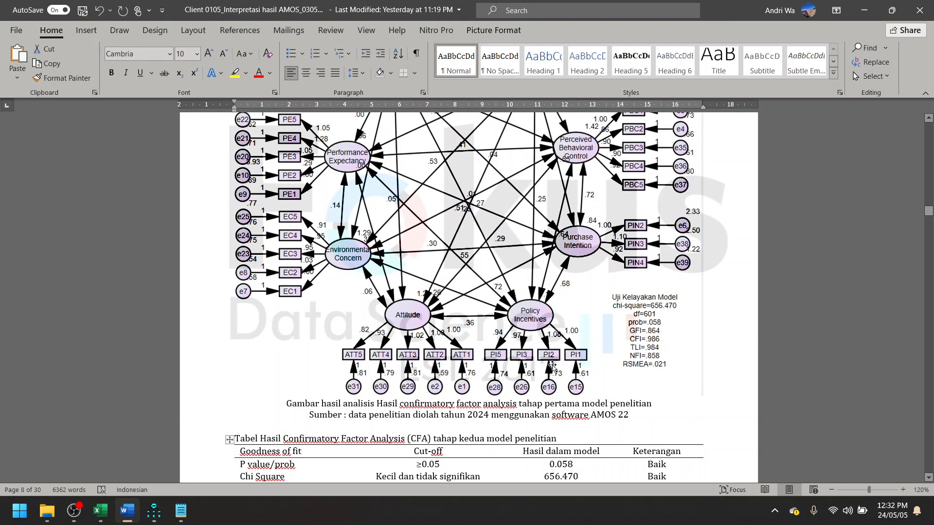
pyautogui.scroll(-10, 560, 362)
pyautogui.scroll(10, 526, 370)
pyautogui.scroll(-18, 525, 331)
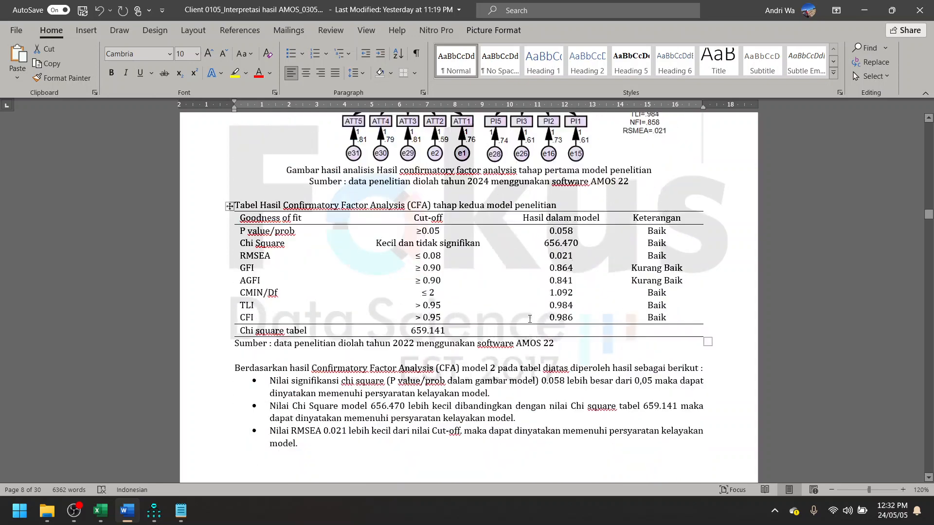
# - View the Structural Equation Modeling Hipotesis Penelitian 1 diagram in Word and return to AMOS
pyautogui.scroll(-15, 528, 299)
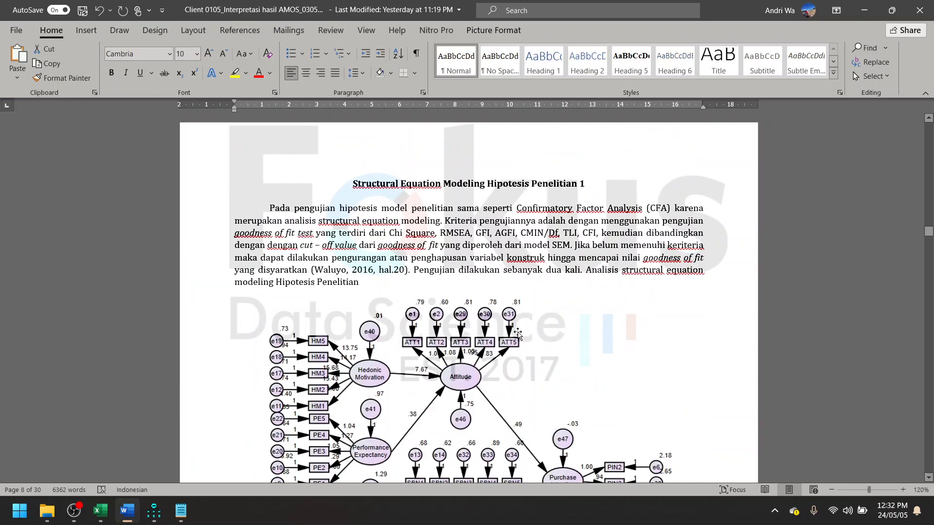
pyautogui.scroll(-3, 505, 355)
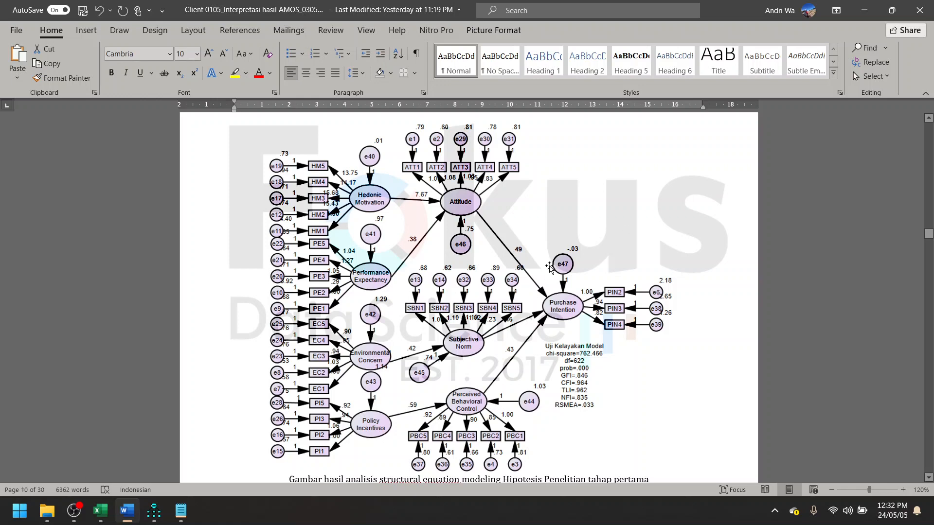
pyautogui.click(864, 10)
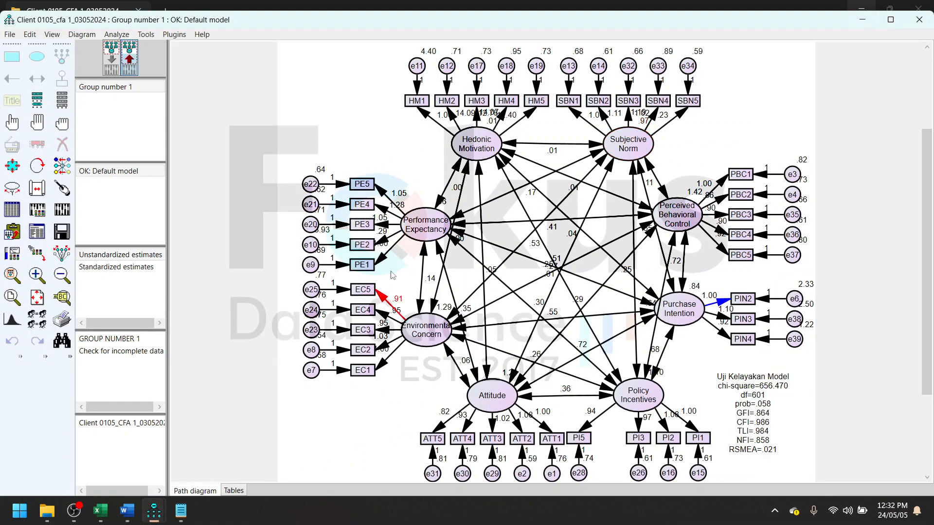
# - In the input diagram, delete Hedonic Motivation's covariances with Performance Expectancy, Environmental Concern, Attitude and Policy Incentives
pyautogui.click(117, 68)
pyautogui.click(62, 144)
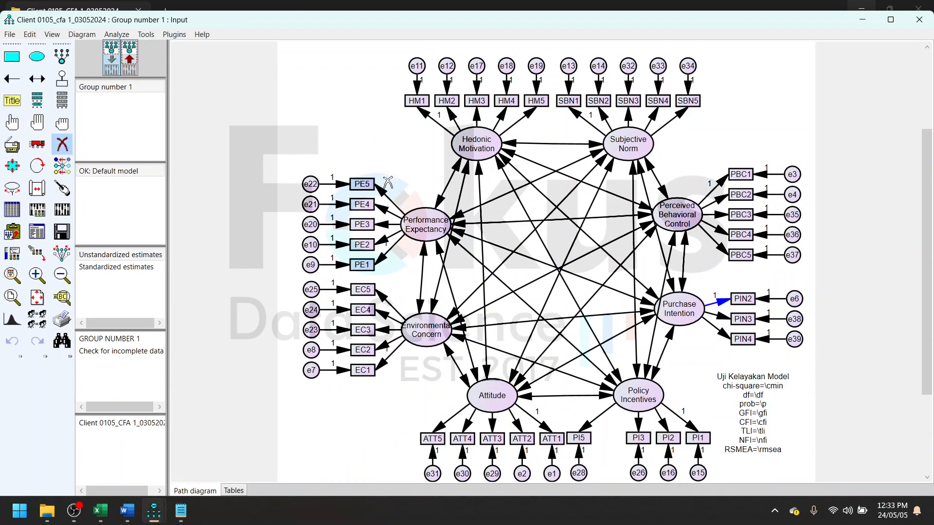
pyautogui.click(465, 174)
pyautogui.click(481, 175)
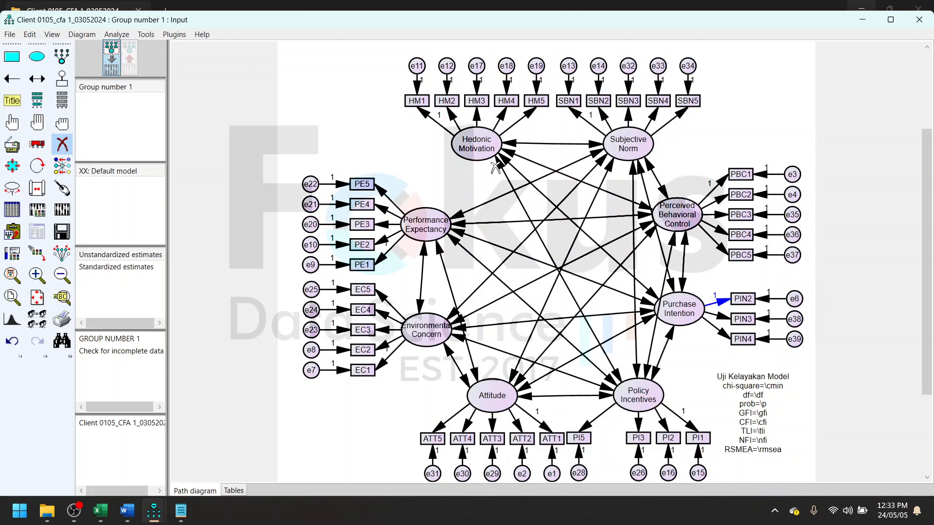
pyautogui.click(502, 168)
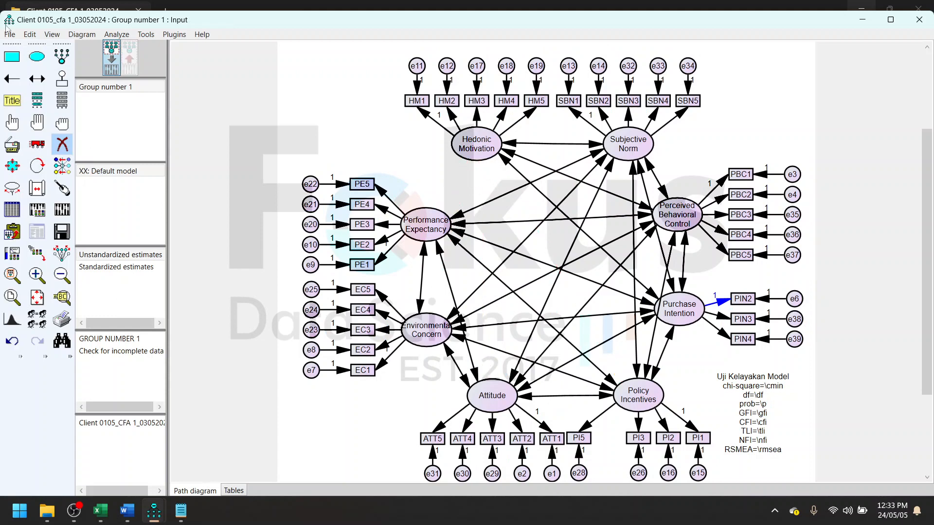
# - Start saving the model under a new name and create a folder named Cfa 2 one level above the current project folder
pyautogui.click(10, 34)
pyautogui.click(60, 116)
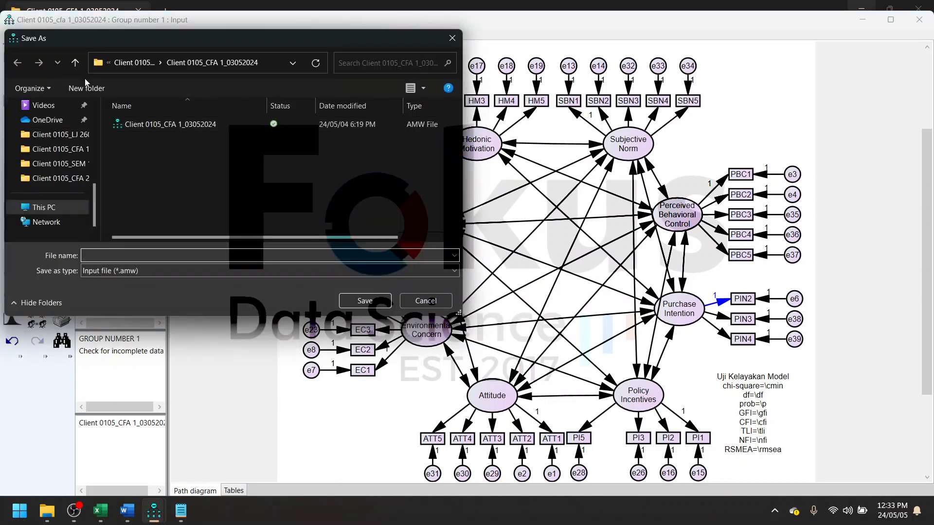
pyautogui.click(75, 62)
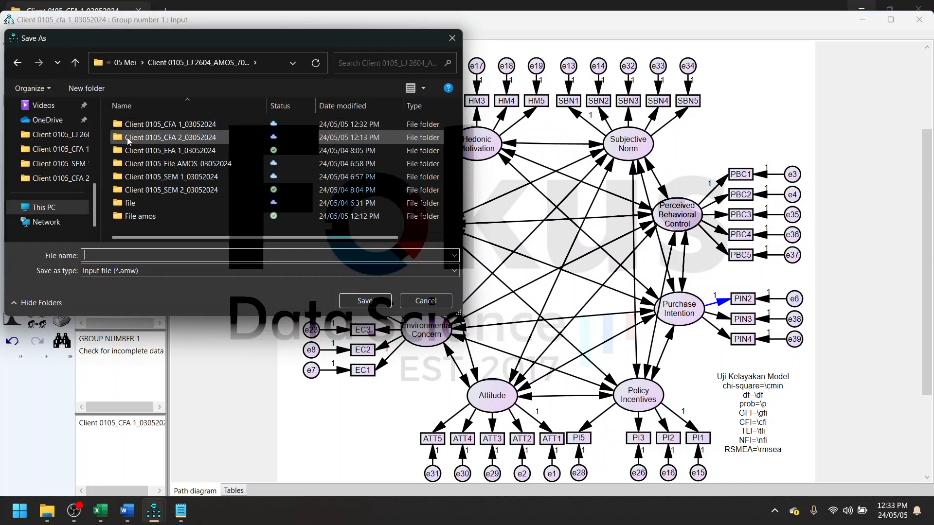
pyautogui.click(86, 88)
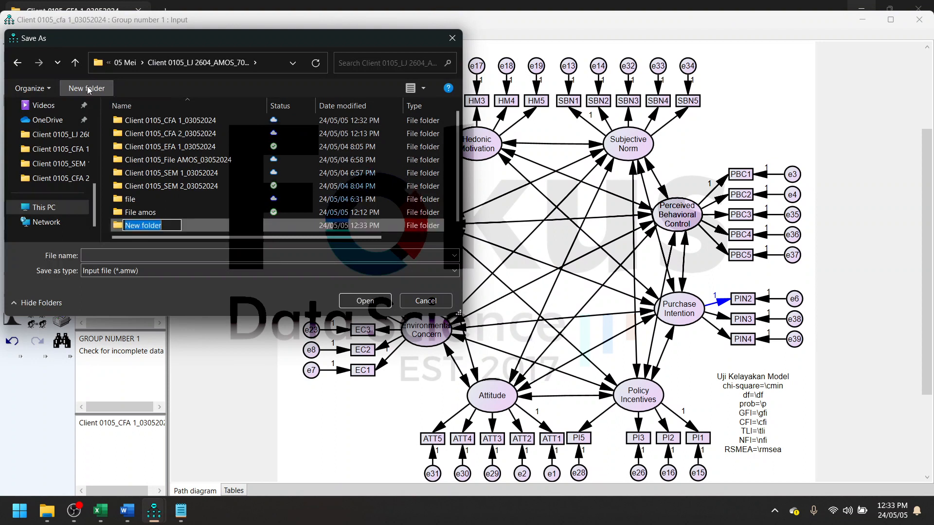
pyautogui.write('Cfa 2')
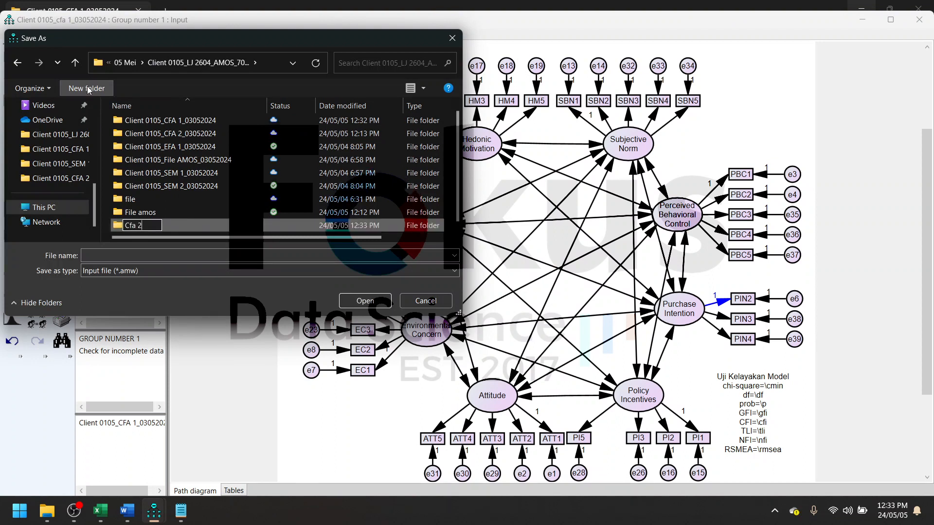
pyautogui.press('Return')
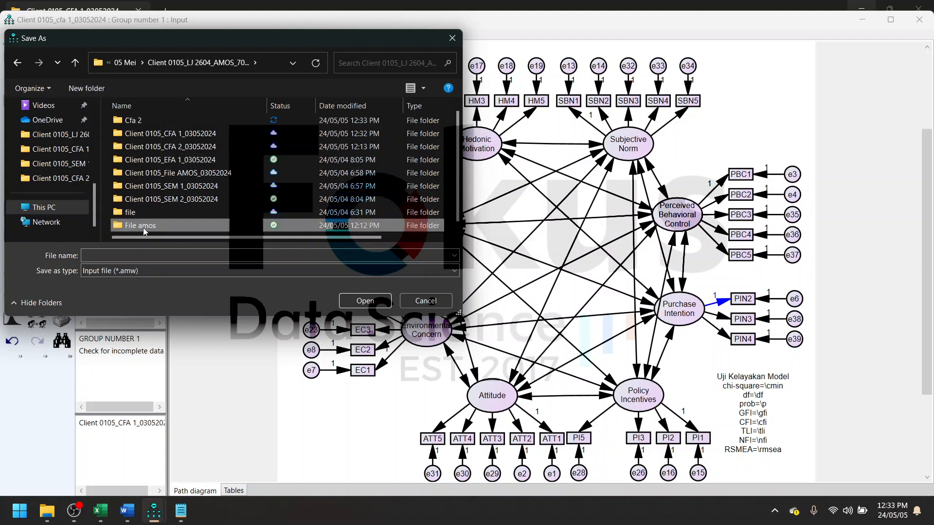
# - Save the model as Cfa 2 inside the Cfa 2 folder
pyautogui.doubleClick(132, 120)
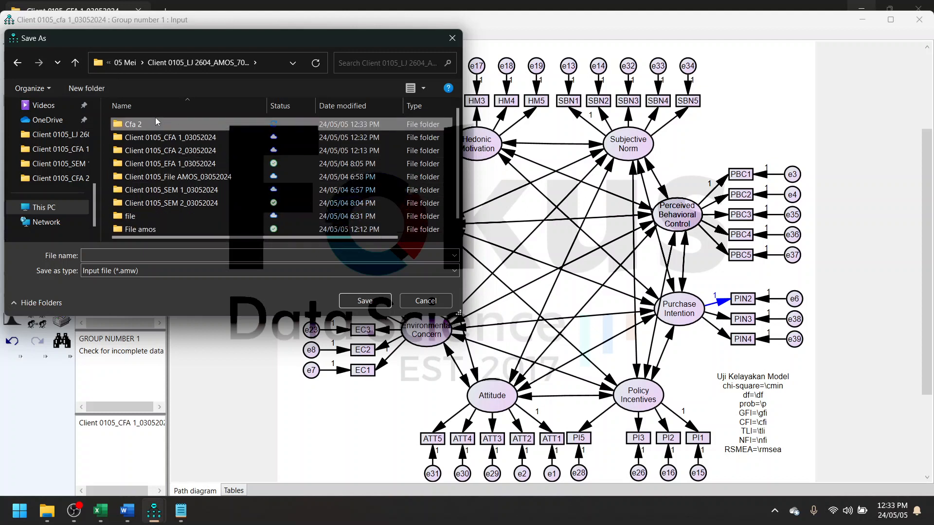
pyautogui.click(160, 255)
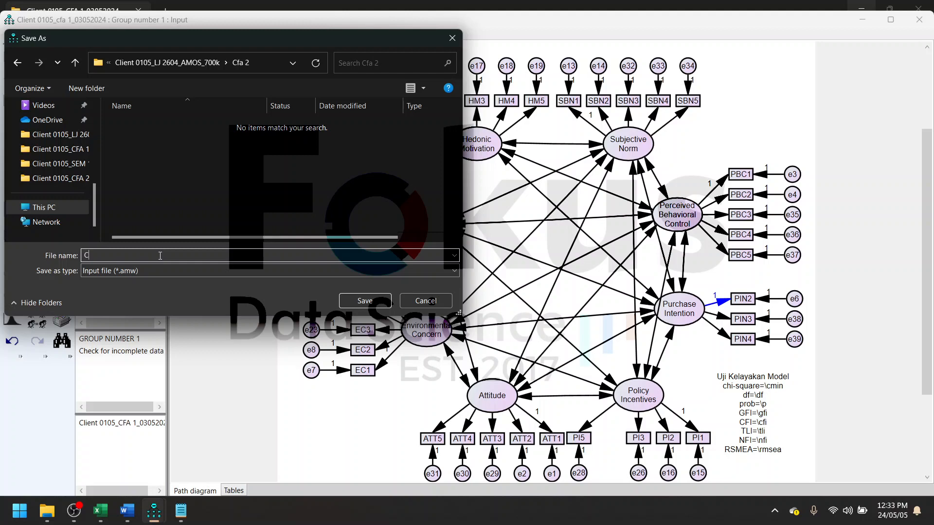
pyautogui.write('Cfa 2')
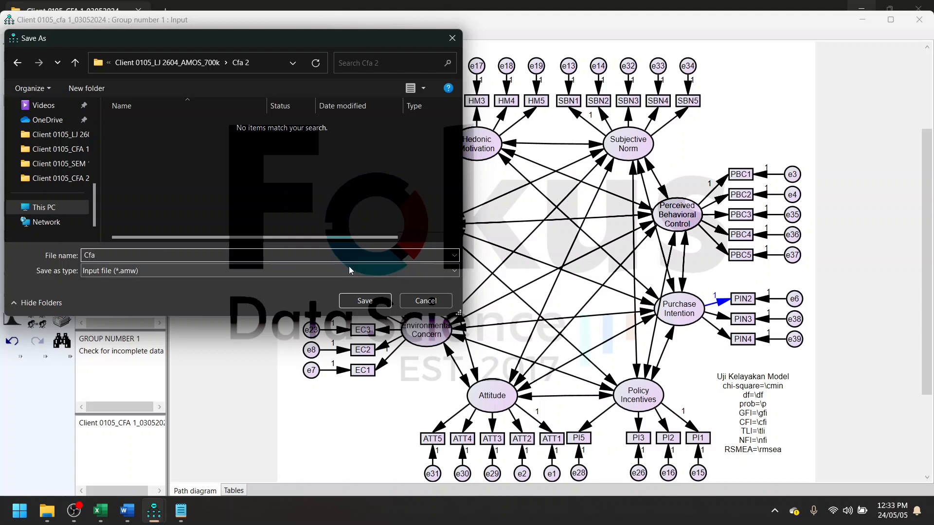
pyautogui.click(365, 300)
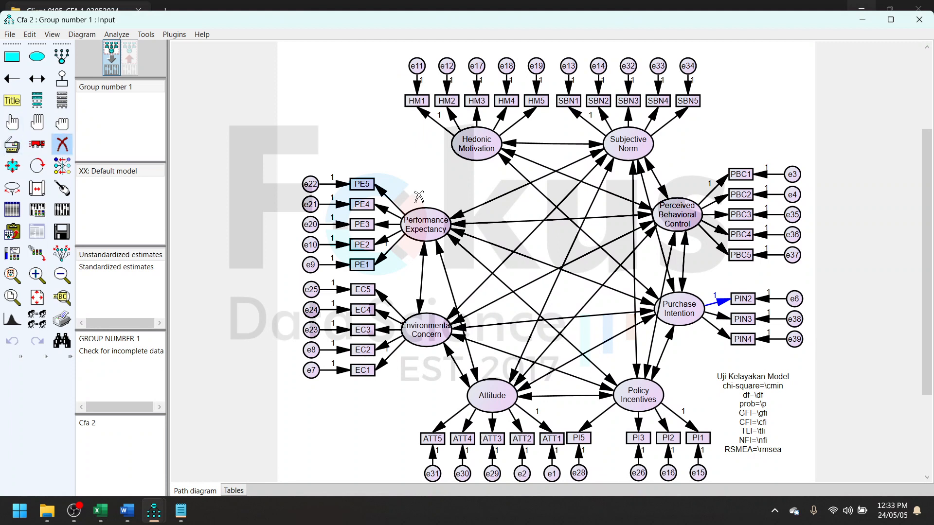
# - Delete Hedonic Motivation's covariances with Subjective Norm, Perceived Behavioral Control and Purchase Intention
pyautogui.click(510, 143)
pyautogui.click(510, 154)
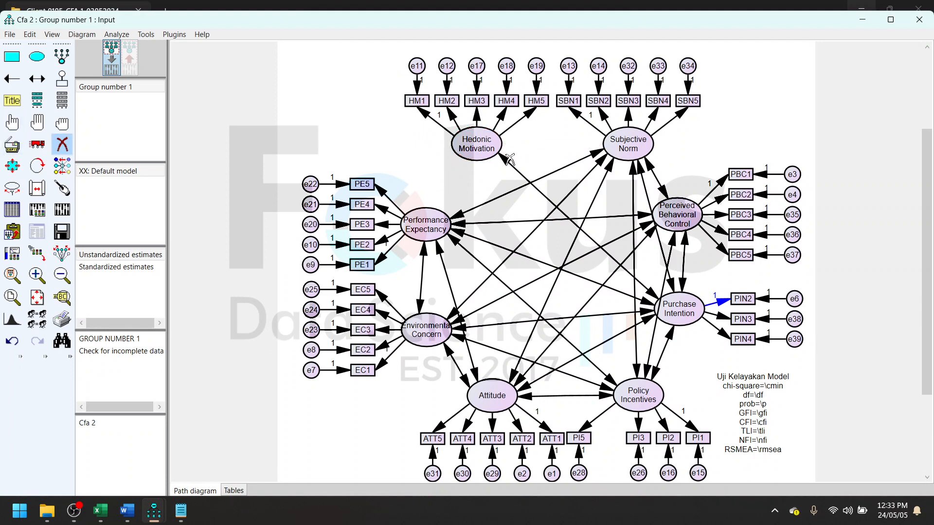
pyautogui.doubleClick(509, 159)
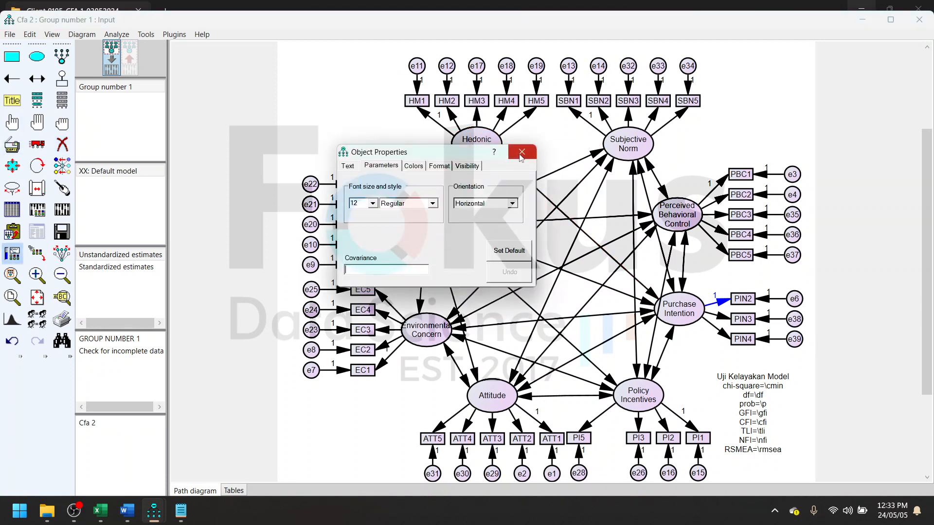
pyautogui.click(521, 152)
pyautogui.click(61, 144)
pyautogui.click(513, 171)
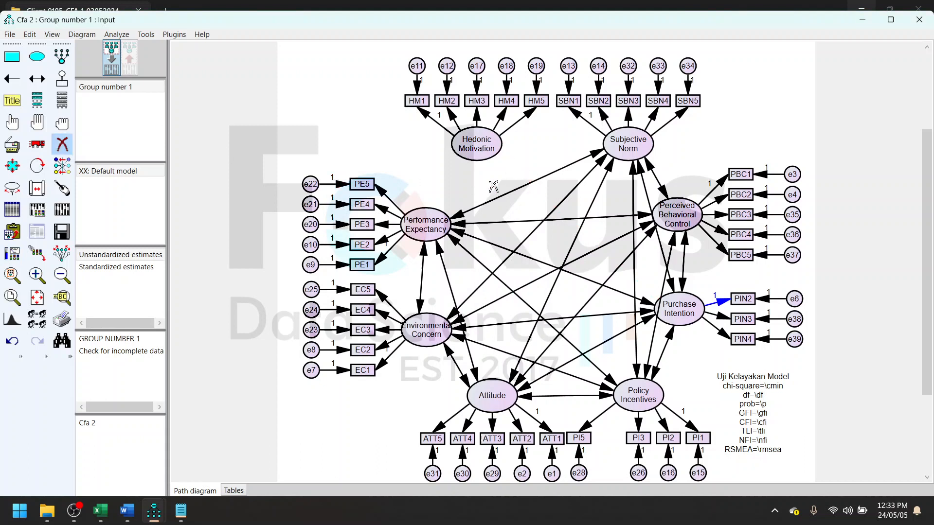
# - Delete Performance Expectancy's covariances with Subjective Norm, Perceived Behavioral Control, Purchase Intention, Policy Incentives, Attitude and Environmental Concern
pyautogui.click(469, 214)
pyautogui.click(463, 224)
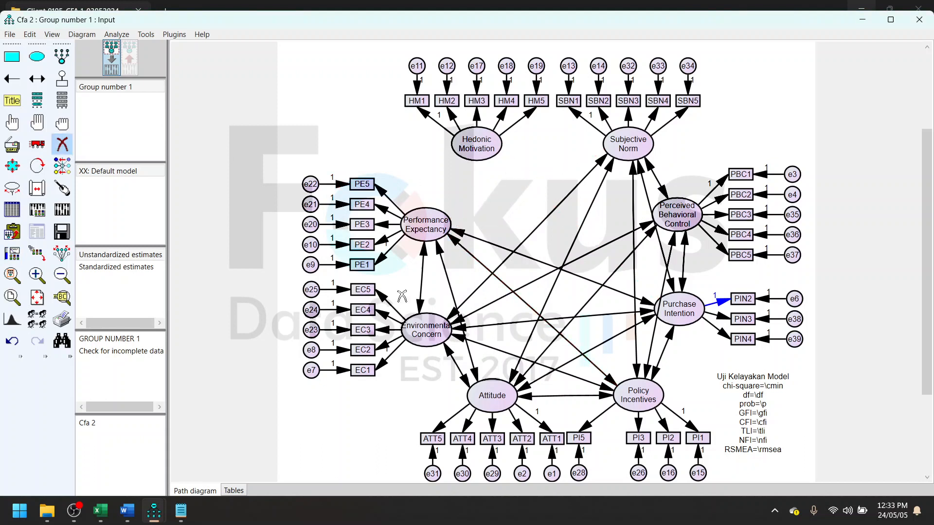
pyautogui.click(459, 237)
pyautogui.click(459, 243)
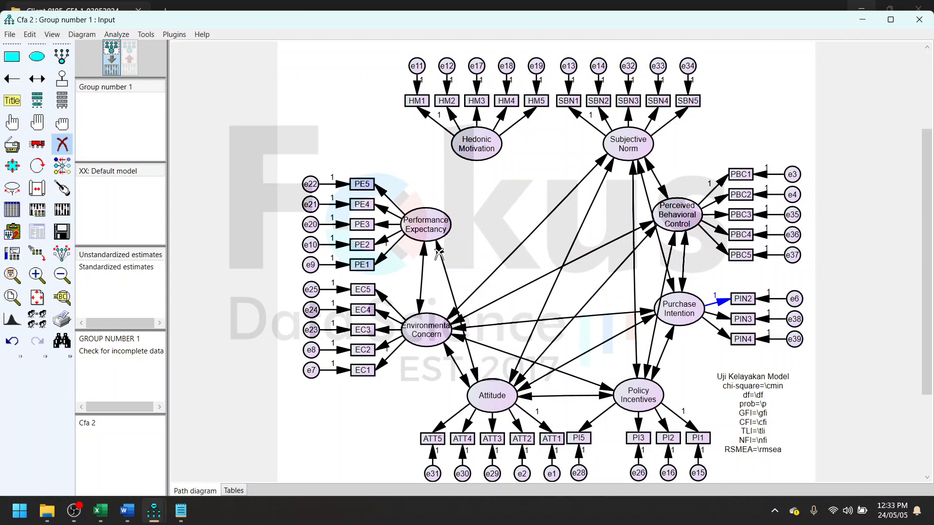
pyautogui.click(443, 254)
pyautogui.click(422, 273)
# - Delete Environmental Concern's covariances with Subjective Norm, Perceived Behavioral Control, Purchase Intention, Policy Incentives and Attitude
pyautogui.click(455, 312)
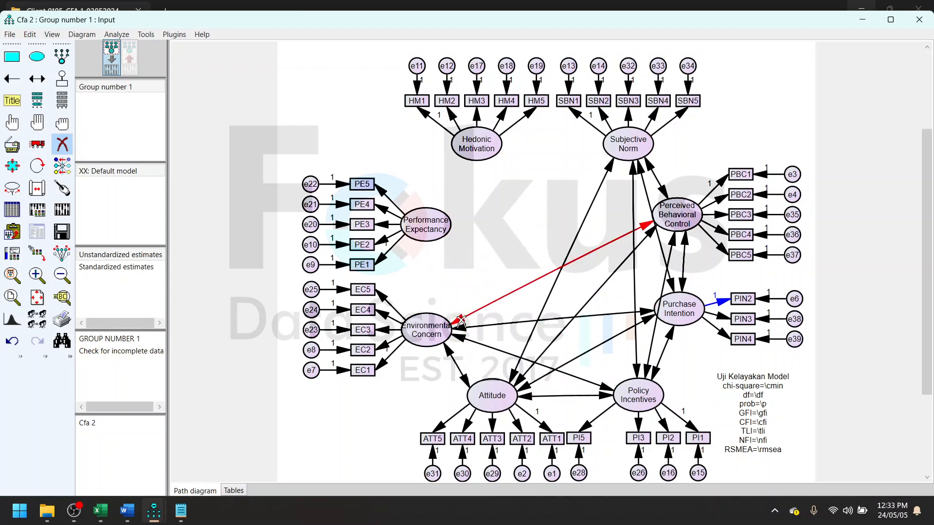
pyautogui.click(460, 319)
pyautogui.click(460, 327)
pyautogui.click(467, 341)
pyautogui.click(456, 360)
# - Delete Attitude's covariances with Subjective Norm, Perceived Behavioral Control, Purchase Intention and Policy Incentives
pyautogui.click(515, 372)
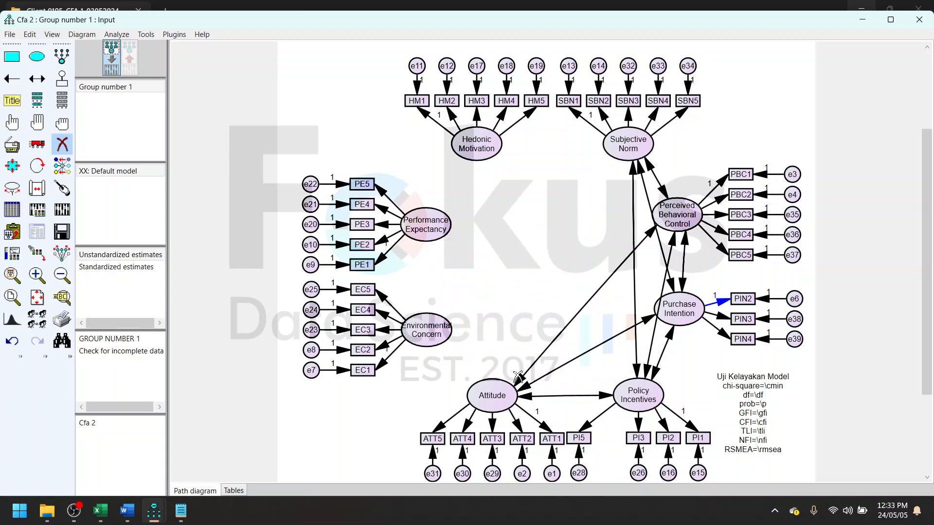
pyautogui.click(535, 364)
pyautogui.click(559, 367)
pyautogui.click(559, 396)
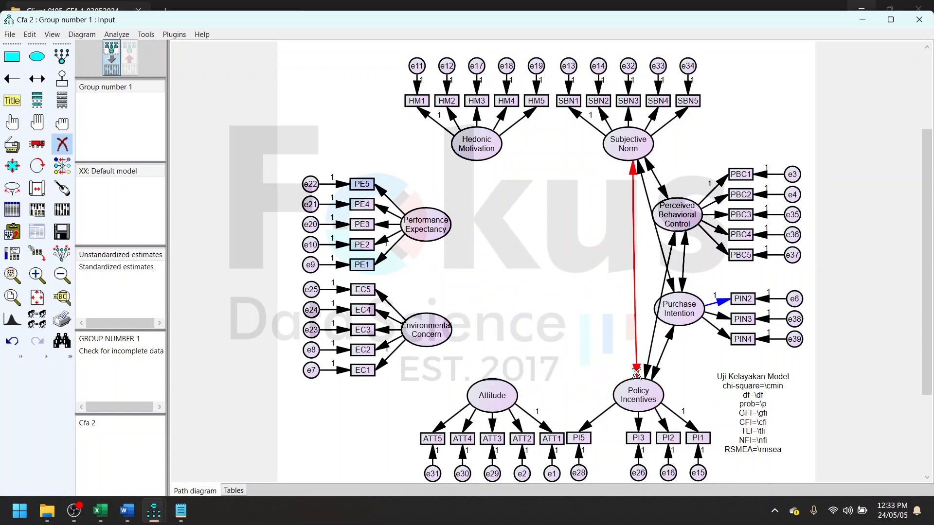
# - Delete all remaining covariances among Policy Incentives, Subjective Norm, Perceived Behavioral Control and Purchase Intention
pyautogui.click(633, 374)
pyautogui.click(647, 372)
pyautogui.click(657, 373)
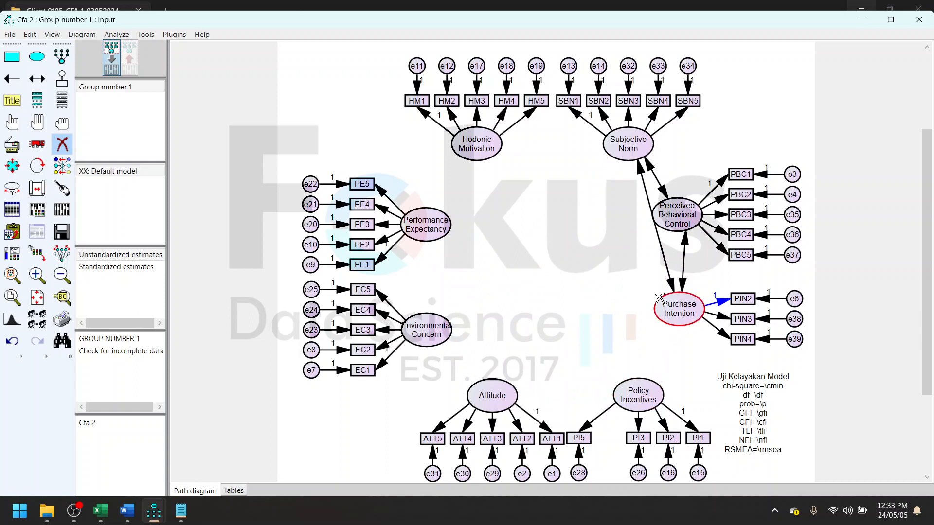
pyautogui.click(670, 283)
pyautogui.click(666, 191)
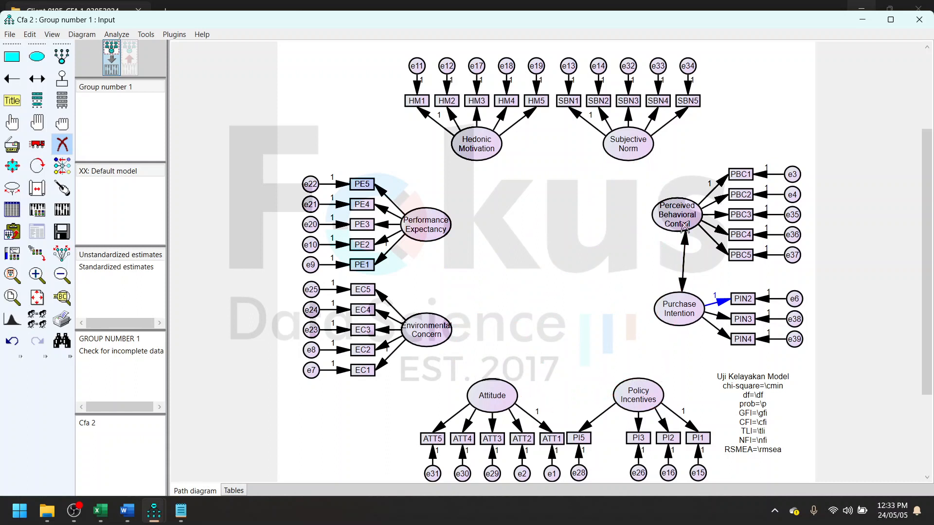
pyautogui.click(686, 277)
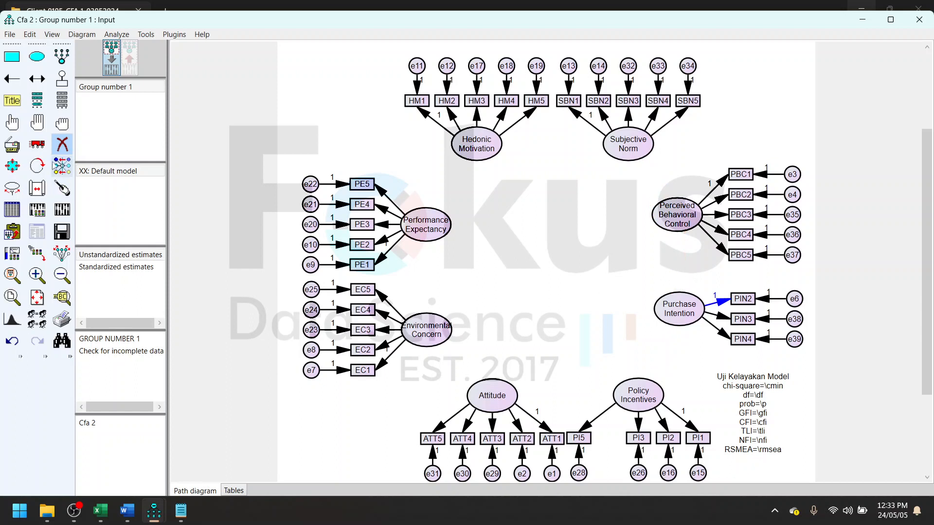
# - Move PI5 and e28 beside PI3 and e26, and centre Policy Incentives and Purchase Intention on their indicators
pyautogui.click(43, 145)
pyautogui.moveTo(579, 438); pyautogui.dragTo(609, 441)
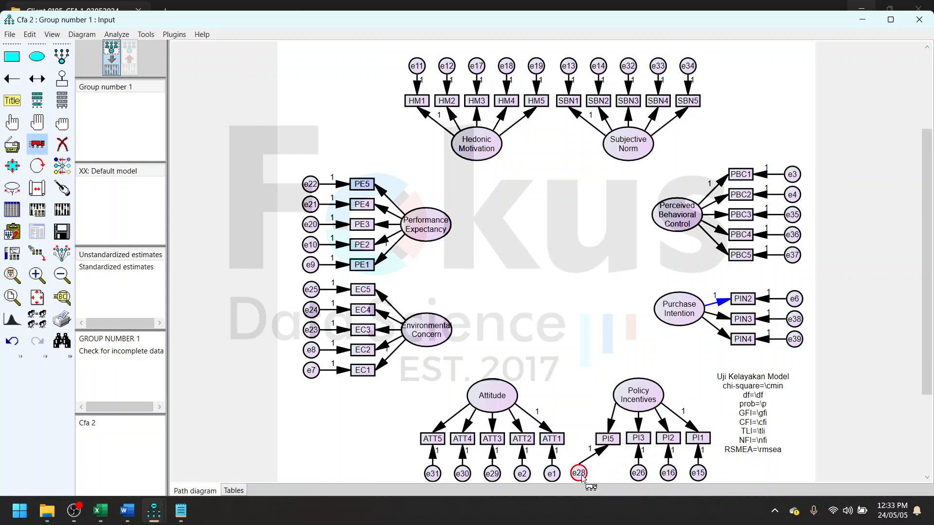
pyautogui.moveTo(581, 477); pyautogui.dragTo(611, 478)
pyautogui.moveTo(631, 406); pyautogui.dragTo(638, 404)
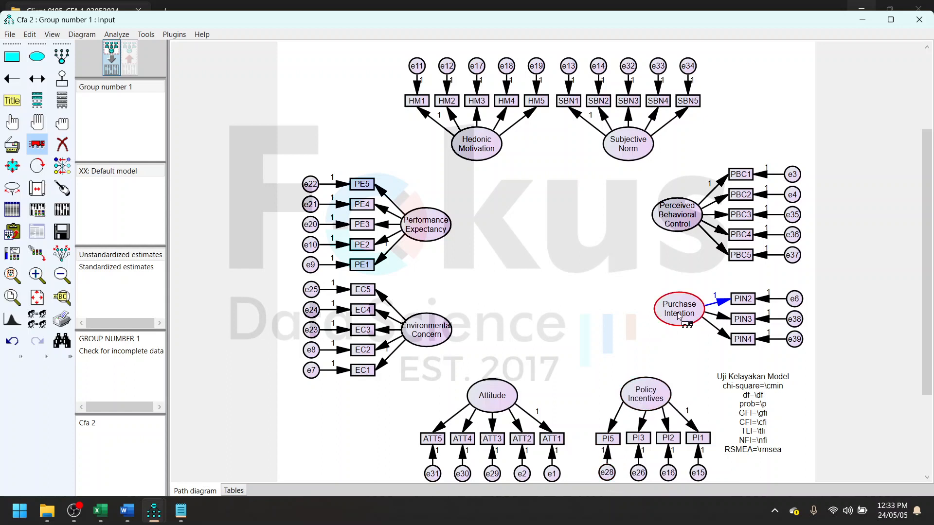
pyautogui.moveTo(678, 316); pyautogui.dragTo(676, 325)
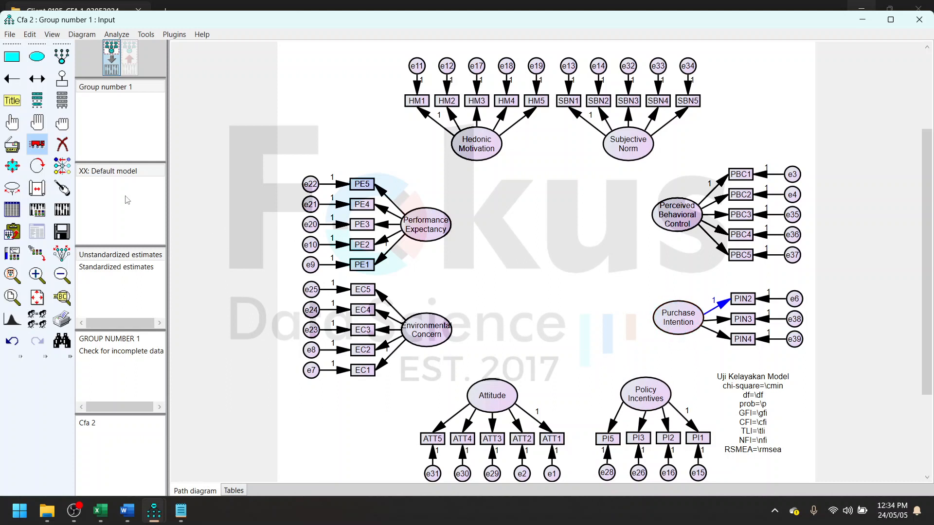
# - Move Hedonic Motivation with its indicators leftward and rotate the indicators HM1 to HM5 to its left side
pyautogui.click(61, 188)
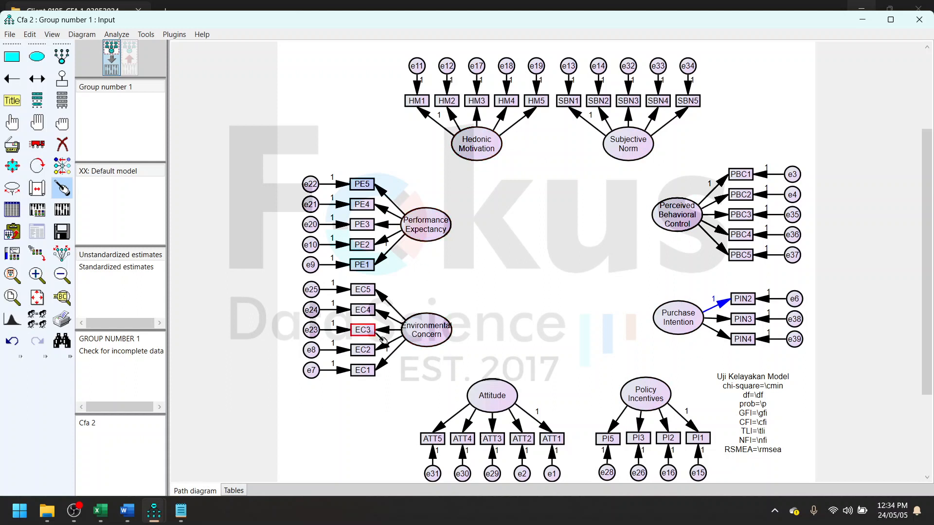
pyautogui.click(37, 144)
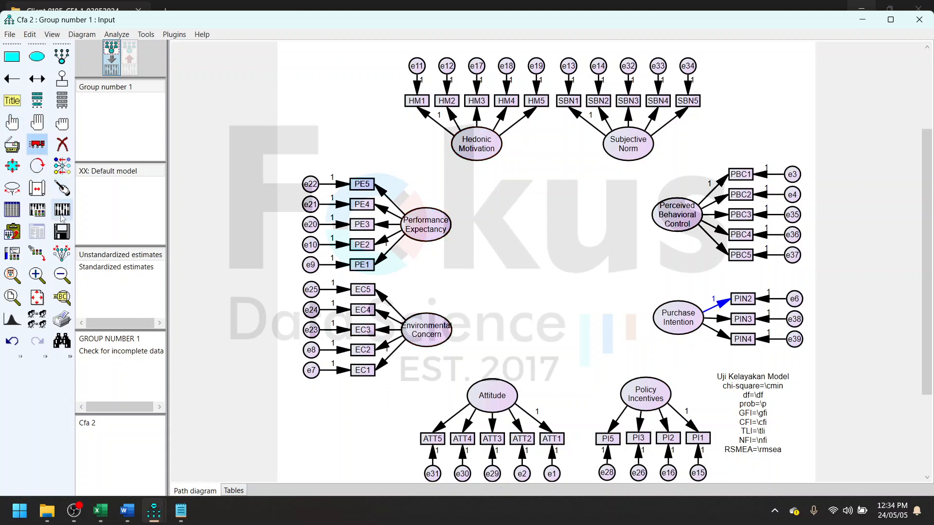
pyautogui.moveTo(475, 152); pyautogui.dragTo(446, 149)
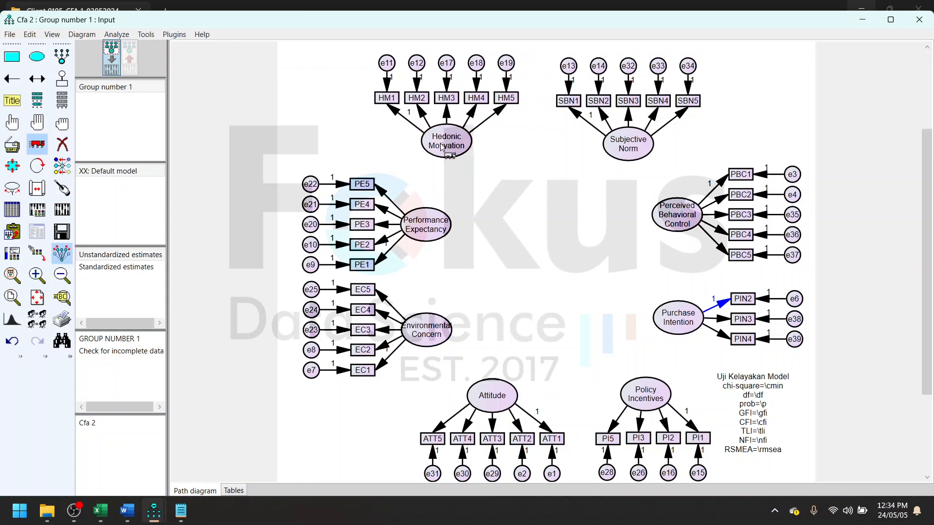
pyautogui.click(37, 165)
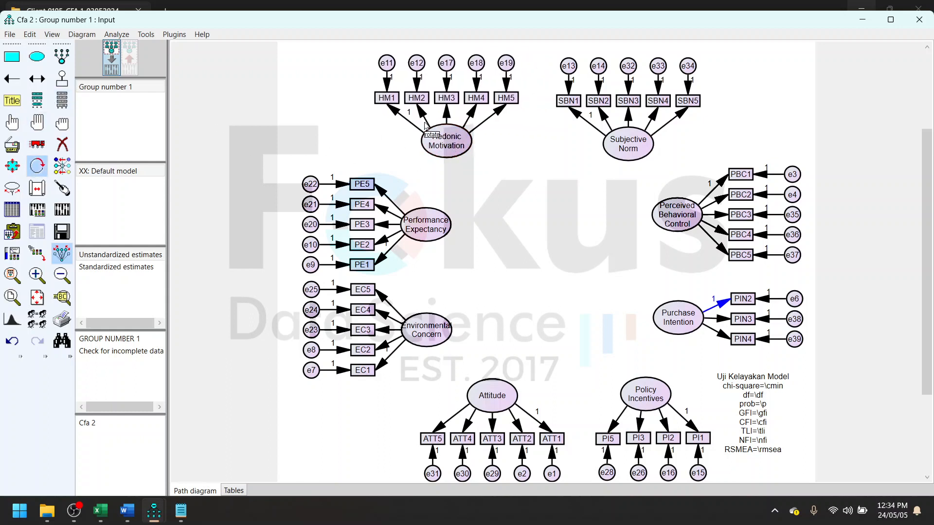
pyautogui.click(438, 147)
pyautogui.click(437, 148)
pyautogui.click(438, 148)
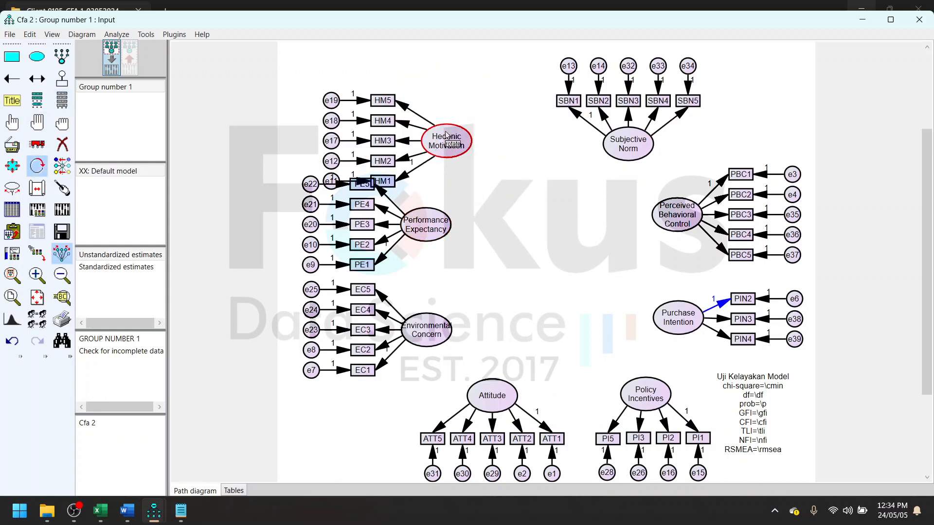
pyautogui.click(442, 143)
pyautogui.click(443, 143)
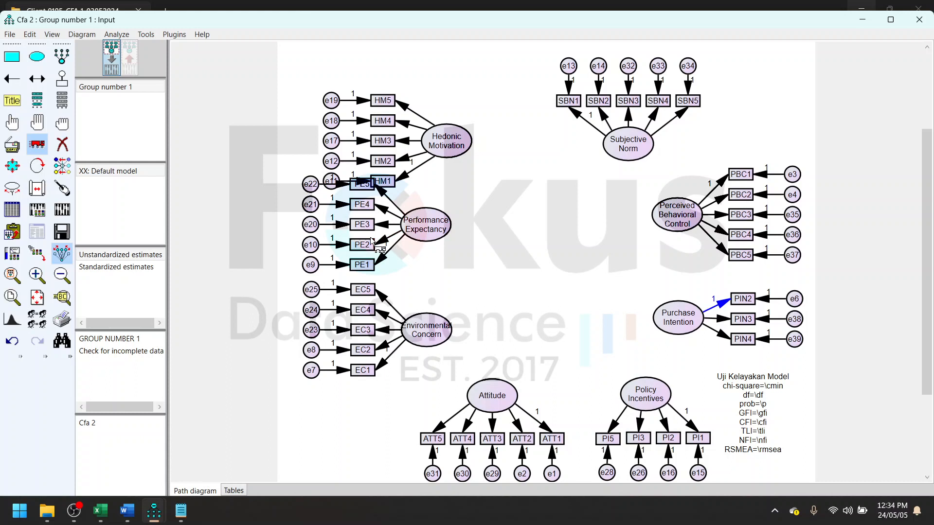
# - Line up the Hedonic Motivation, Performance Expectancy and Environmental Concern groups in one evenly spaced column
pyautogui.moveTo(454, 141); pyautogui.dragTo(442, 114)
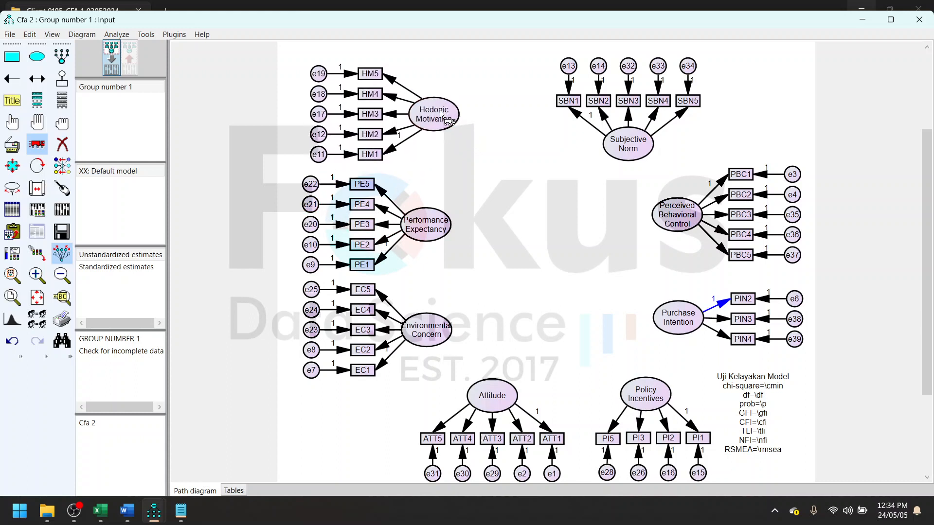
pyautogui.moveTo(427, 226); pyautogui.dragTo(435, 216)
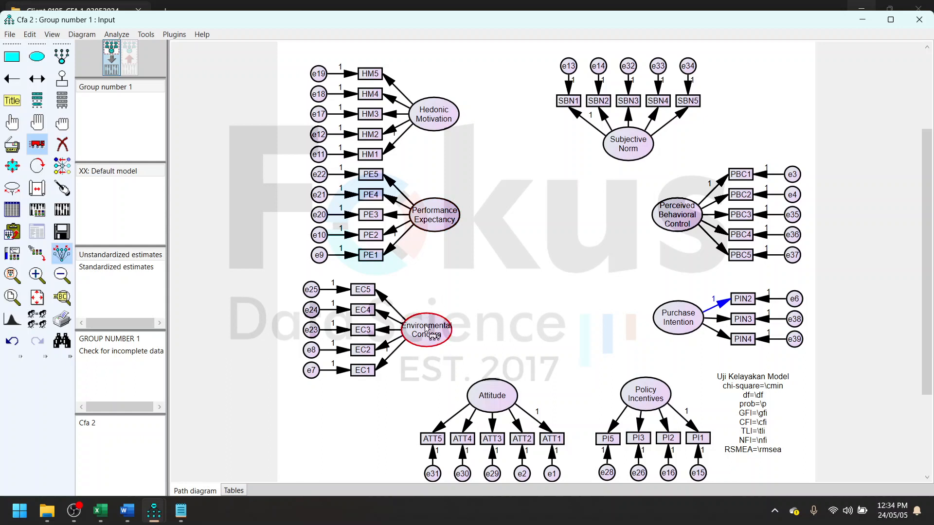
pyautogui.moveTo(426, 330); pyautogui.dragTo(433, 345)
pyautogui.moveTo(435, 215); pyautogui.dragTo(433, 237)
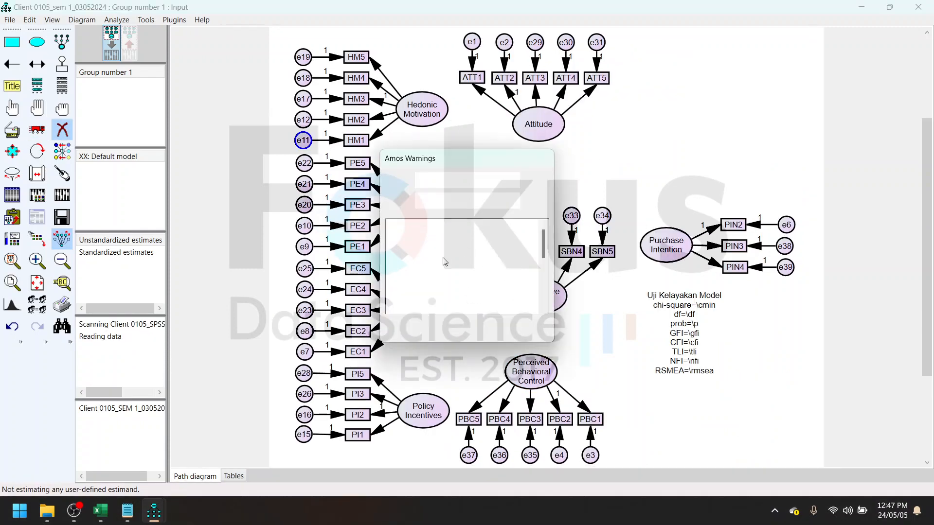
# - Cancel the pending analysis and open the Word report Client 0105_Interpretasi hasil AMOS_03052024 from the parent project folder
pyautogui.click(507, 203)
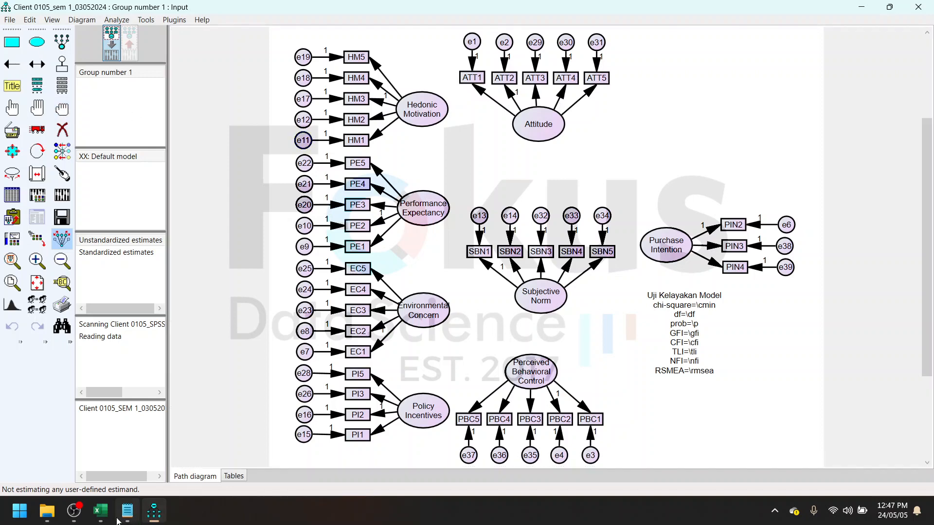
pyautogui.click(47, 510)
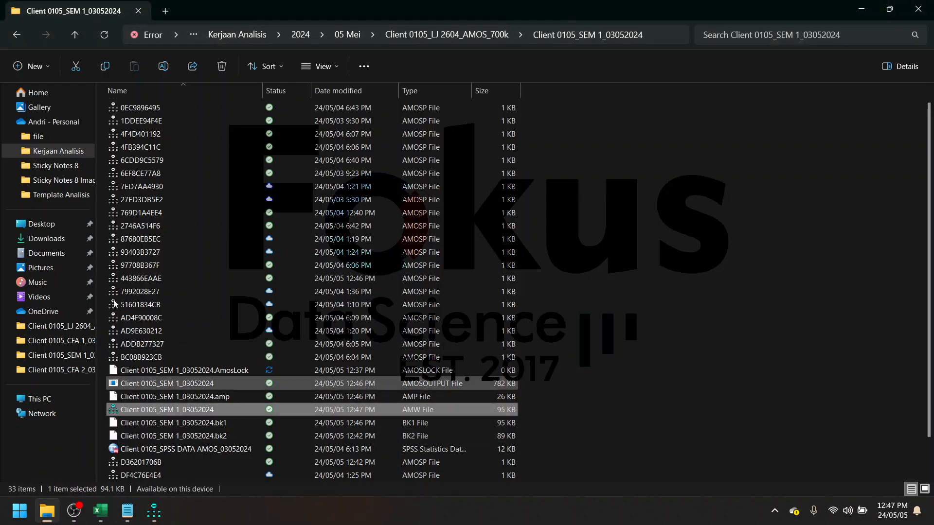
pyautogui.click(16, 35)
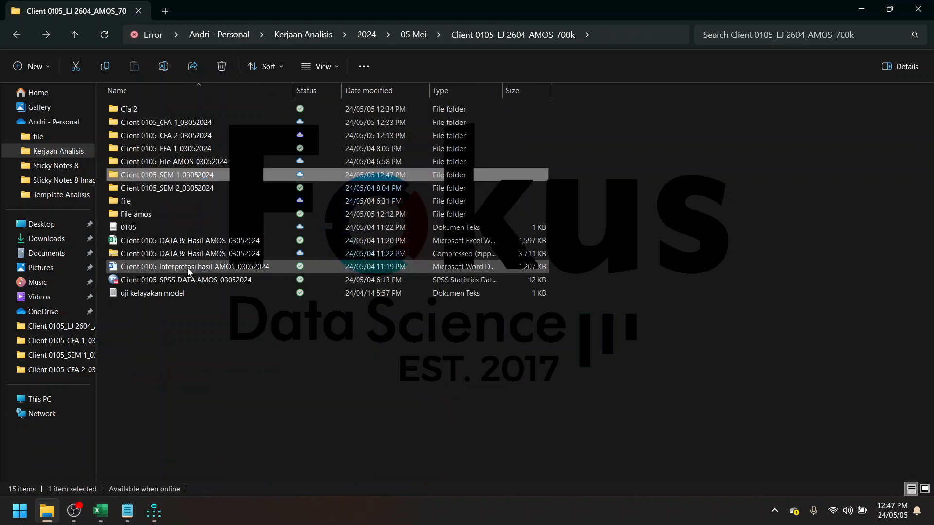
pyautogui.doubleClick(187, 267)
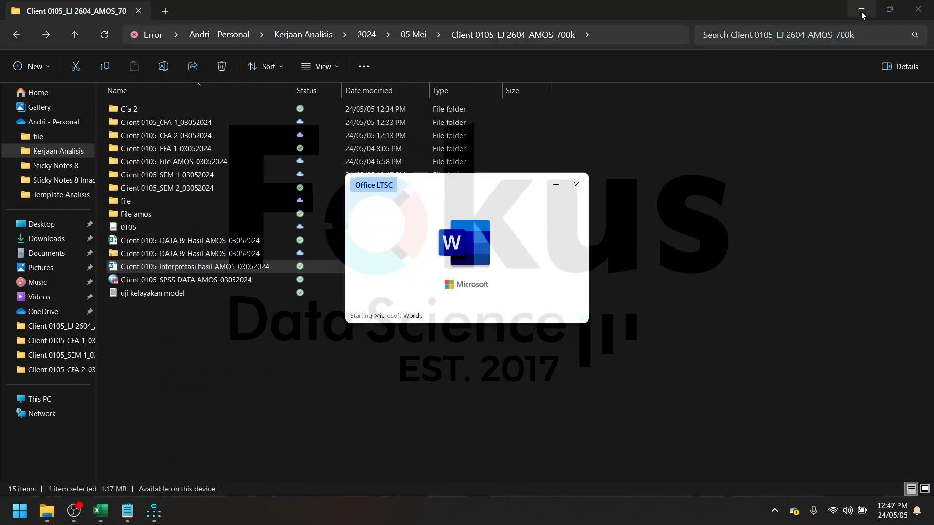
pyautogui.click(861, 8)
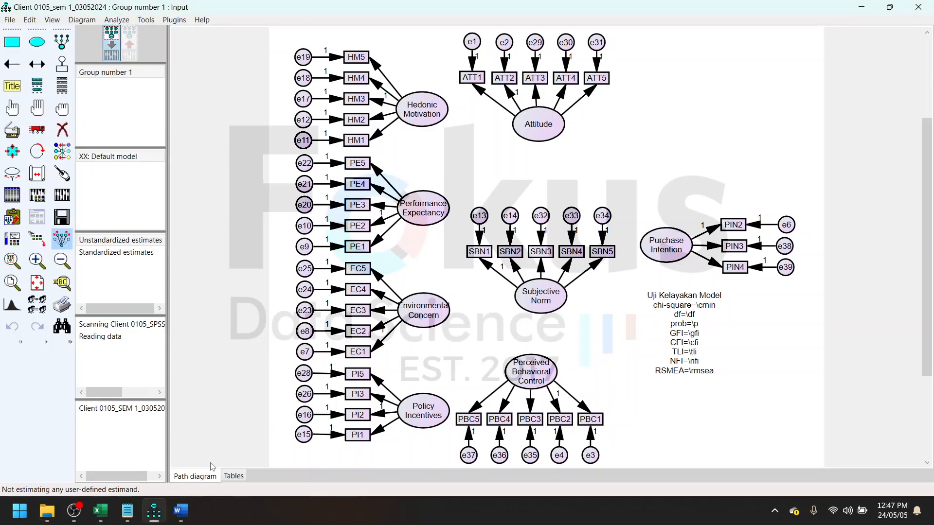
pyautogui.click(182, 509)
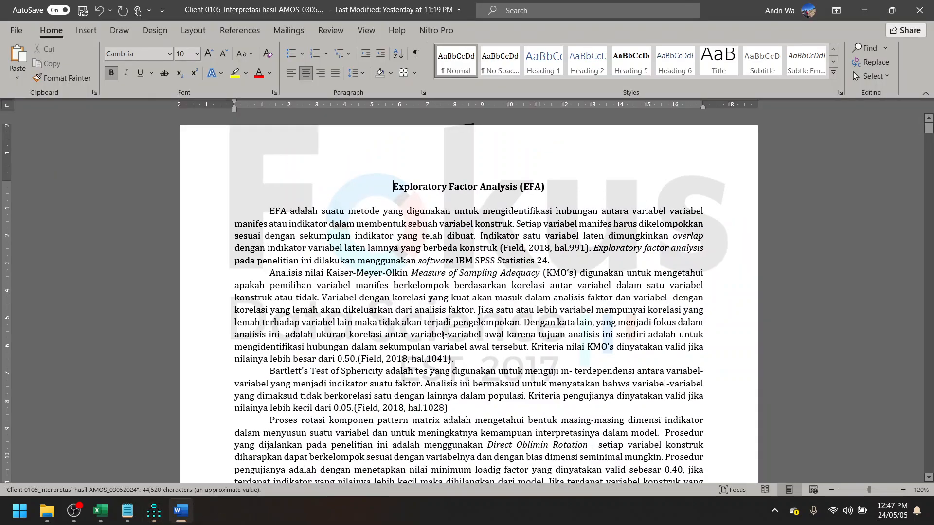
# - Examine the first-stage structural equation modeling diagram in the Word report, then return to the AMOS model
pyautogui.scroll(-20, 443, 335)
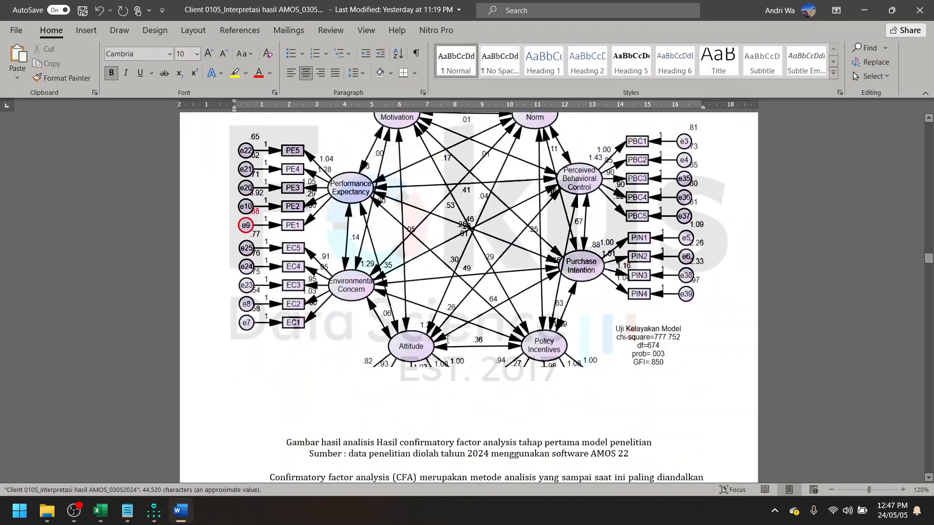
pyautogui.scroll(-15, 448, 339)
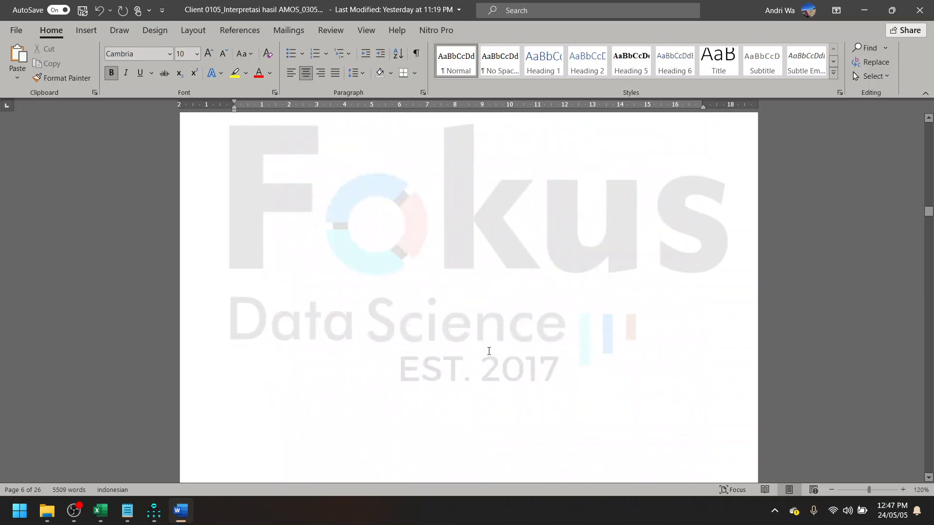
pyautogui.scroll(-8, 490, 353)
pyautogui.scroll(3, 492, 354)
pyautogui.scroll(-3, 479, 338)
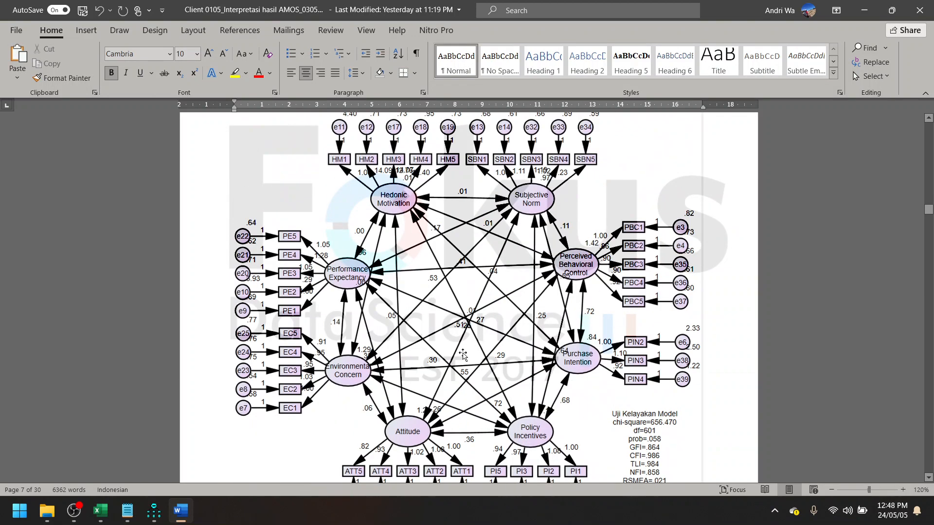
pyautogui.scroll(-2, 480, 366)
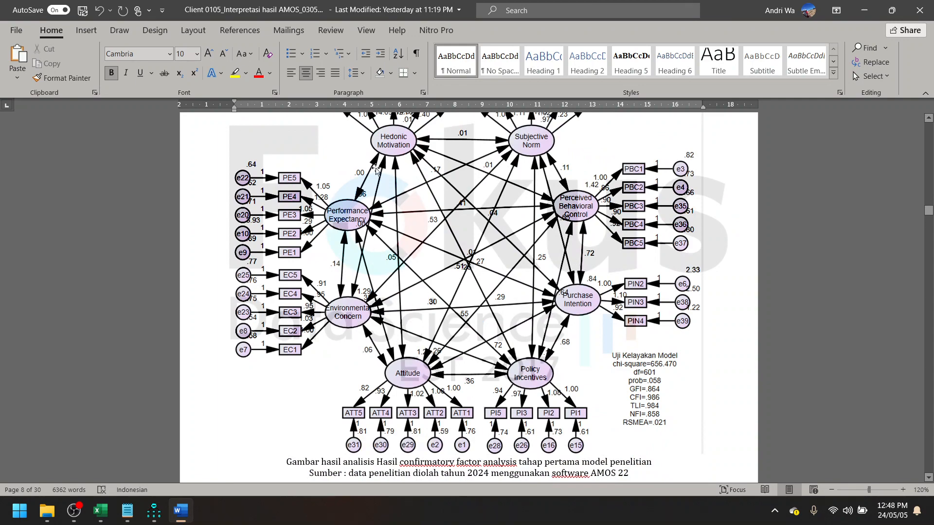
pyautogui.scroll(-15, 487, 279)
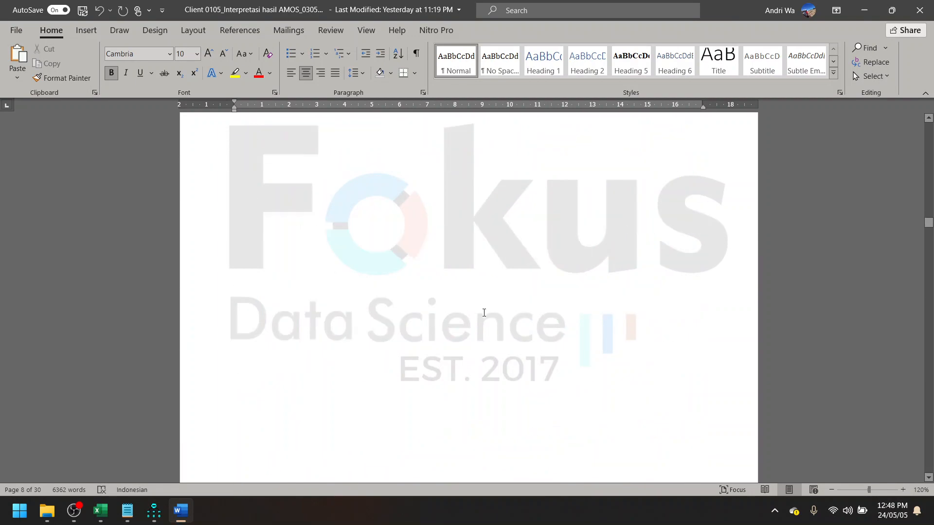
pyautogui.scroll(-10, 483, 313)
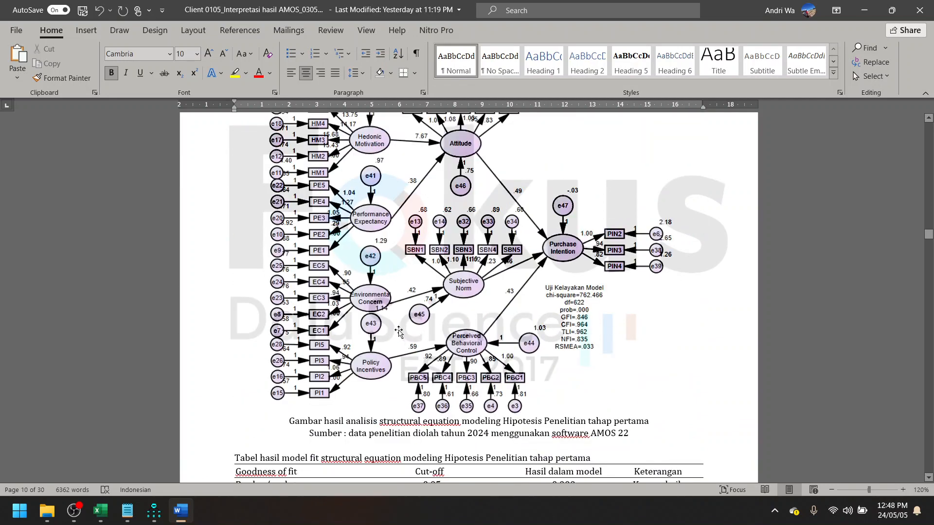
pyautogui.scroll(2, 528, 303)
pyautogui.click(864, 10)
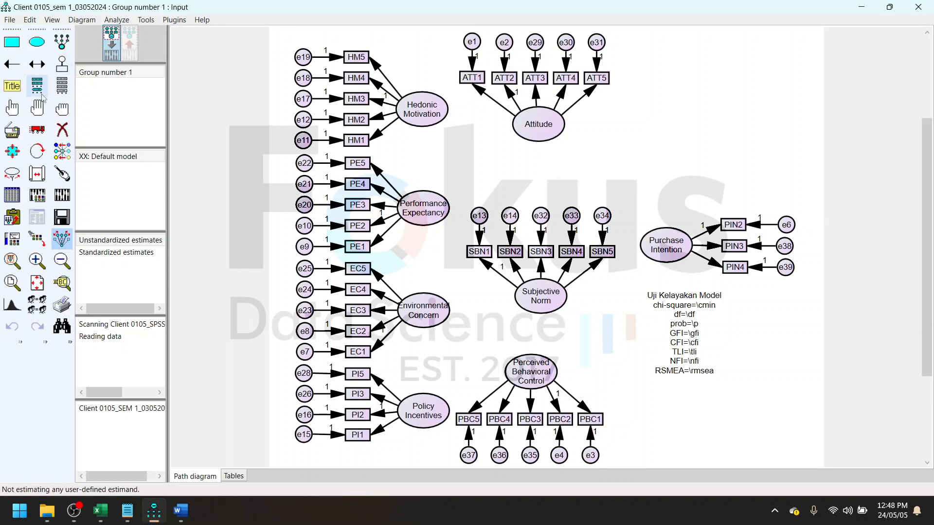
# - Draw single-headed paths from Hedonic Motivation and Performance Expectancy to Attitude, and from Attitude to Purchase Intention
pyautogui.click(13, 65)
pyautogui.moveTo(444, 117); pyautogui.dragTo(532, 127)
pyautogui.moveTo(437, 210)
pyautogui.mouseDown()
pyautogui.moveTo(542, 127)
pyautogui.moveTo(654, 241)
pyautogui.mouseUp()
# - Draw paths from Environmental Concern to Subjective Norm, from Policy Incentives to Perceived Behavioral Control, and from both target constructs to Purchase Intention
pyautogui.moveTo(450, 316); pyautogui.dragTo(523, 301)
pyautogui.moveTo(544, 305)
pyautogui.mouseDown()
pyautogui.moveTo(565, 307)
pyautogui.moveTo(654, 246)
pyautogui.mouseUp()
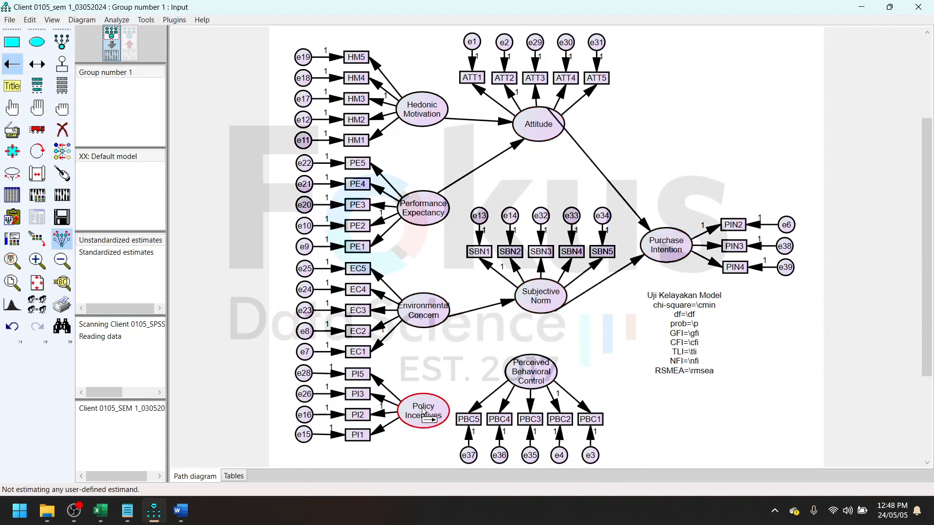
pyautogui.moveTo(424, 414)
pyautogui.mouseDown()
pyautogui.moveTo(518, 375)
pyautogui.moveTo(650, 270)
pyautogui.mouseUp()
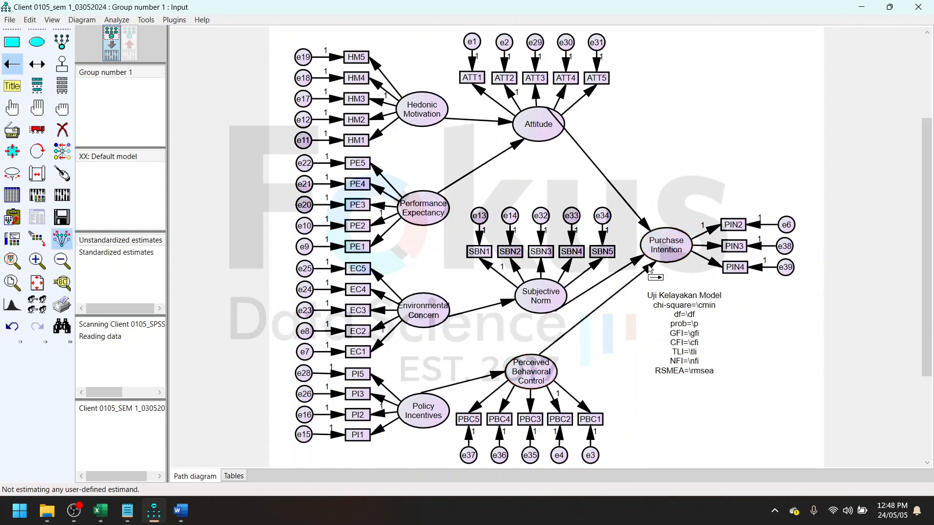
# - Touch up the path attachments at Attitude, Environmental Concern, Subjective Norm, Perceived Behavioral Control, Policy Incentives and Purchase Intention
pyautogui.click(62, 173)
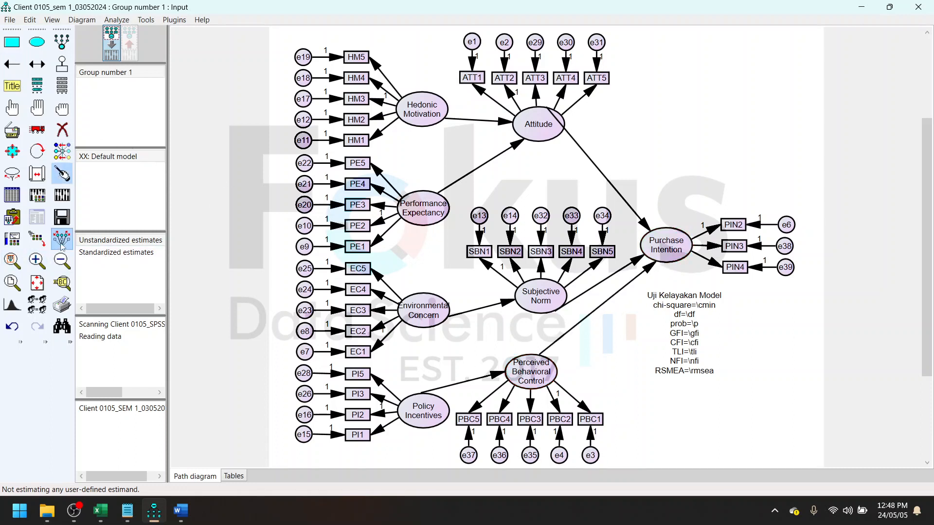
pyautogui.click(535, 128)
pyautogui.click(441, 312)
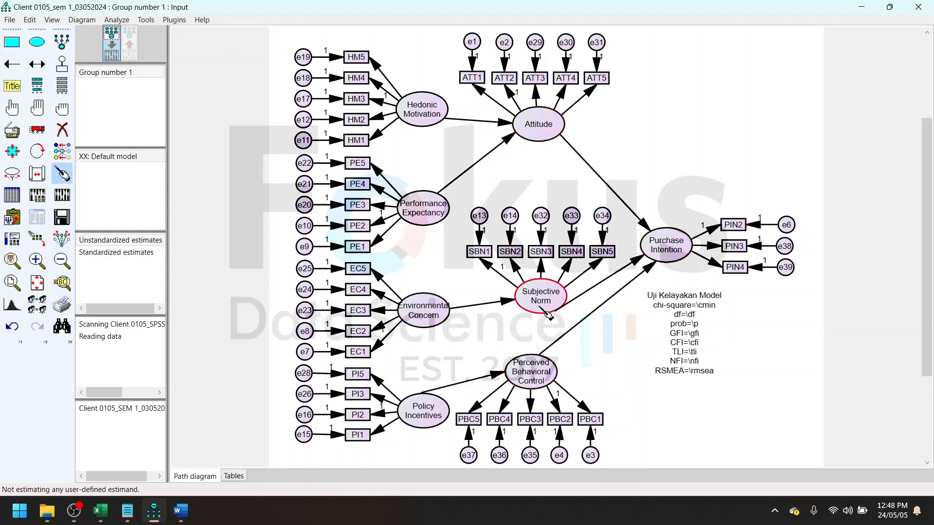
pyautogui.click(542, 310)
pyautogui.click(535, 373)
pyautogui.click(427, 413)
pyautogui.click(685, 260)
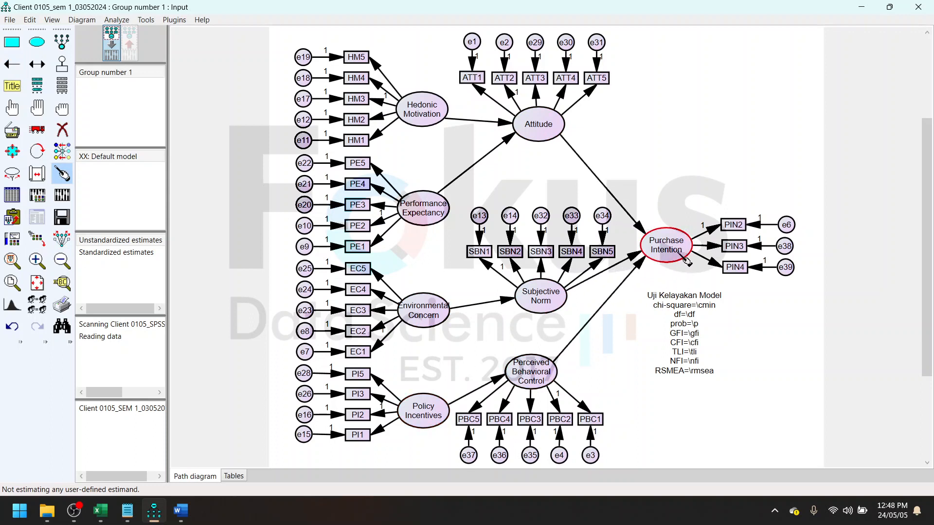
# - Try to calculate the model estimates, and cancel the analysis
pyautogui.click(61, 195)
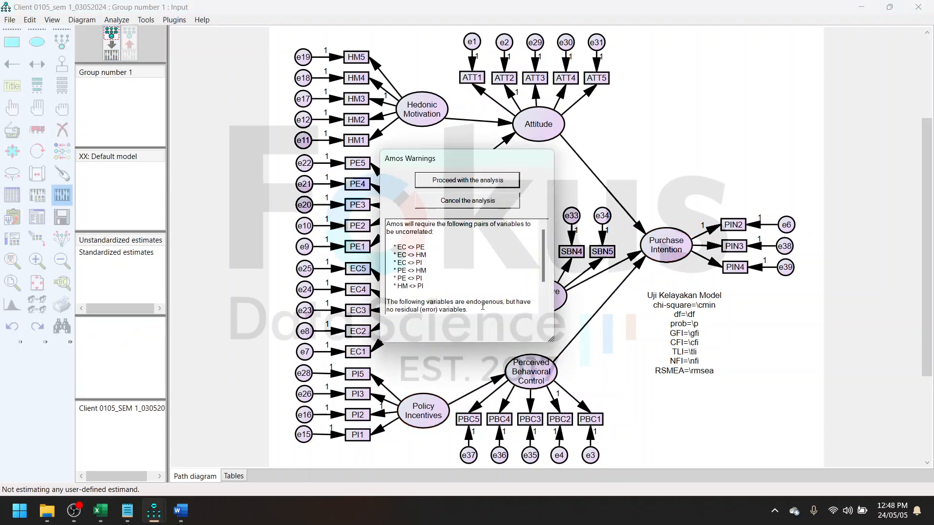
pyautogui.click(488, 206)
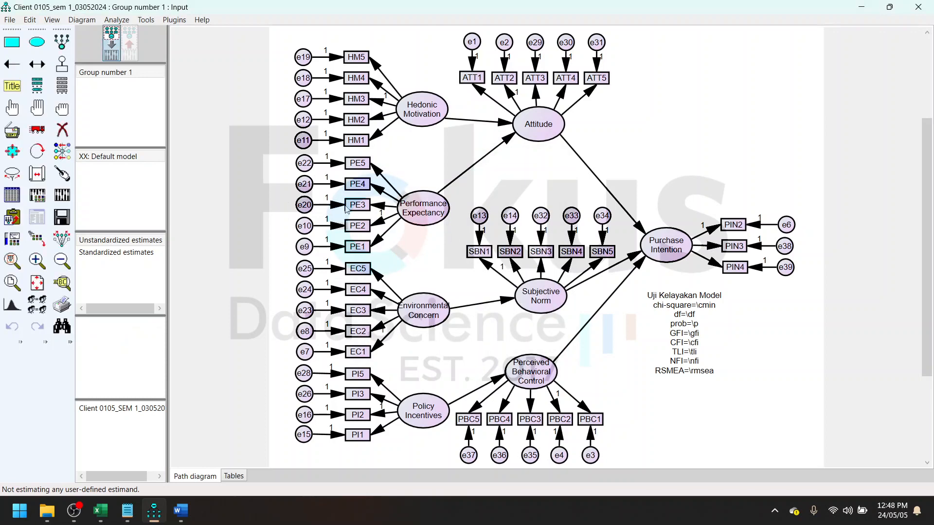
# - Add residual variables to Hedonic Motivation, Performance Expectancy, Environmental Concern, Policy Incentives, Perceived Behavioral Control and Attitude, with Attitude's residual on its right side
pyautogui.click(61, 65)
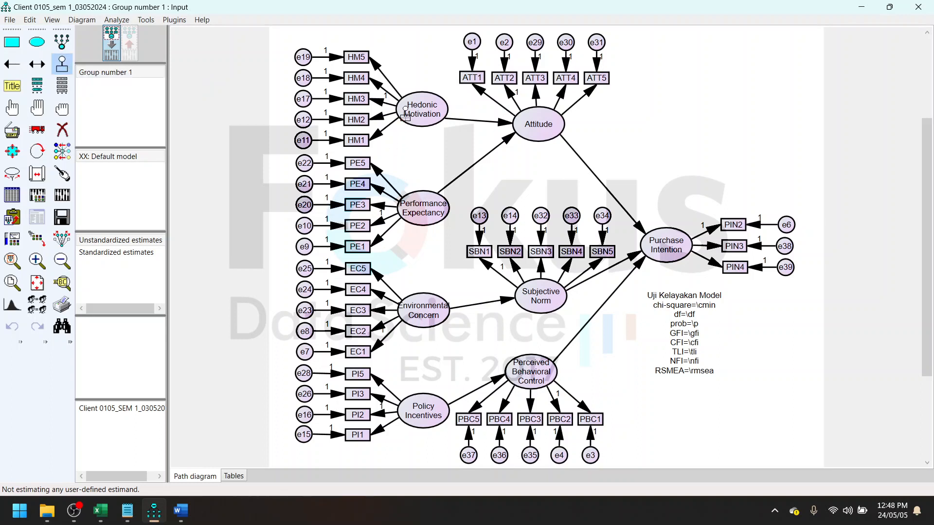
pyautogui.click(416, 102)
pyautogui.click(555, 121)
pyautogui.click(555, 122)
pyautogui.click(555, 122)
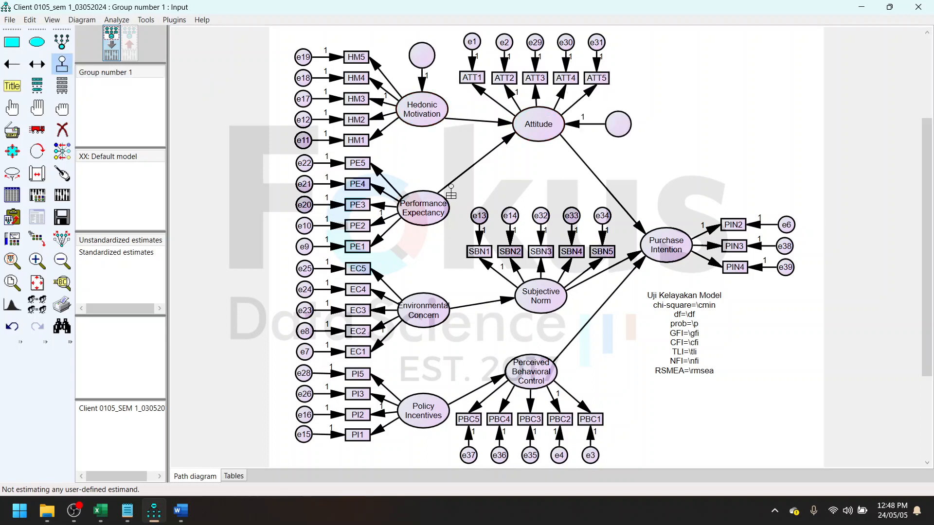
pyautogui.click(423, 206)
pyautogui.click(422, 306)
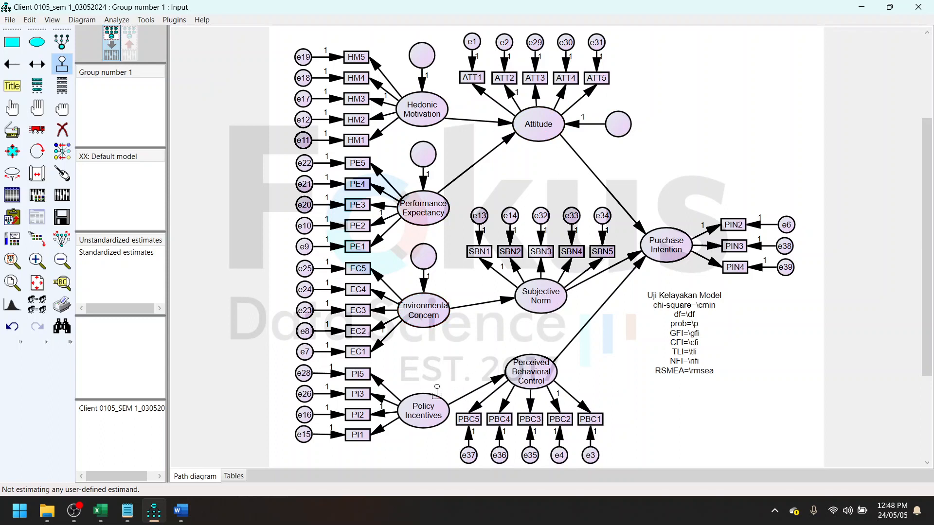
pyautogui.click(423, 411)
pyautogui.click(531, 372)
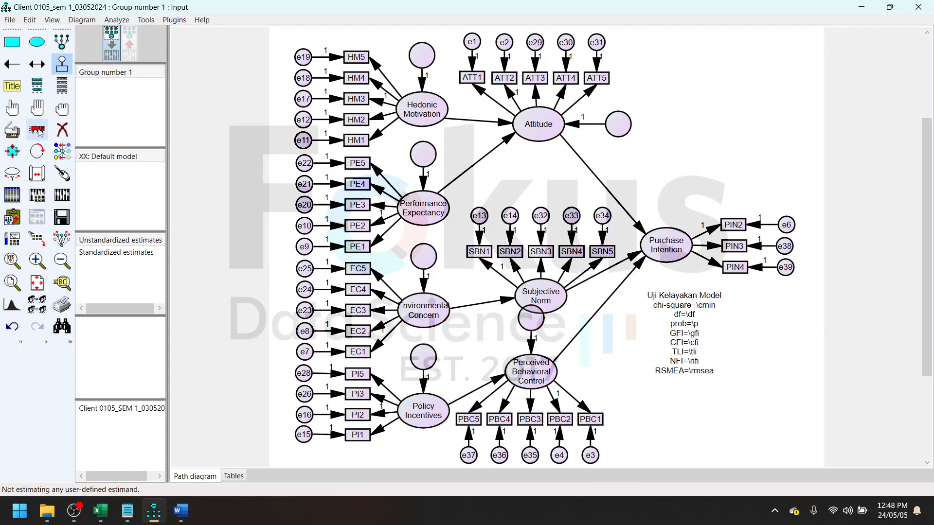
# - Move Perceived Behavioral Control with its indicators and residual slightly downward, clear of Subjective Norm
pyautogui.click(37, 130)
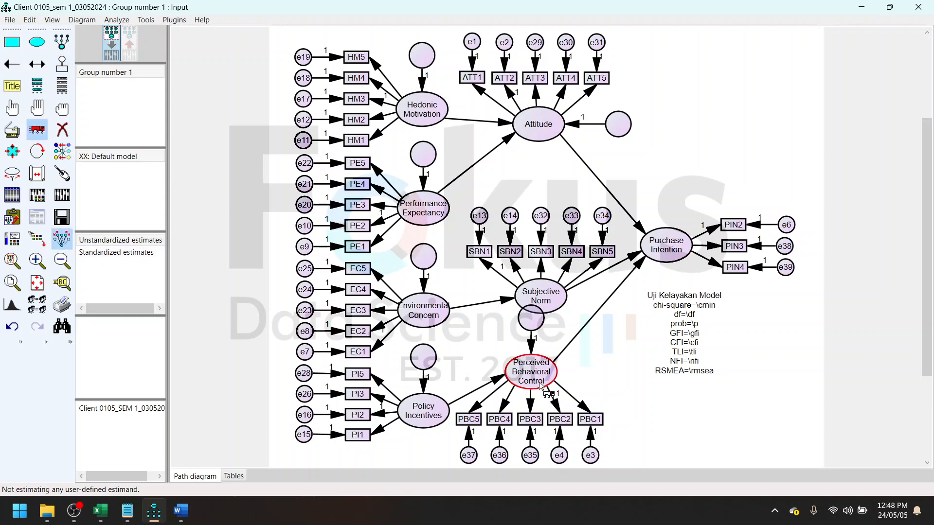
pyautogui.moveTo(539, 383); pyautogui.dragTo(538, 392)
pyautogui.scroll(-1, 539, 392)
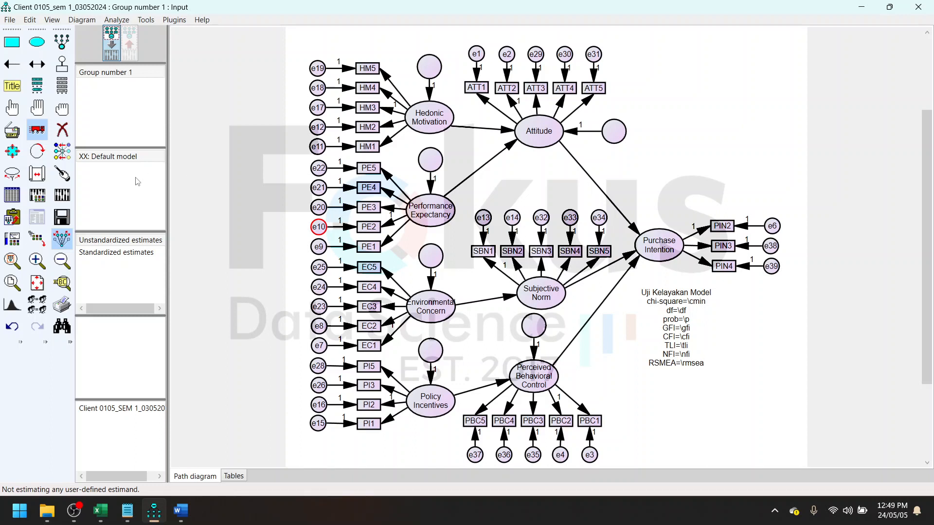
# - Add a residual variable at the lower left of Subjective Norm and another above Purchase Intention
pyautogui.click(62, 64)
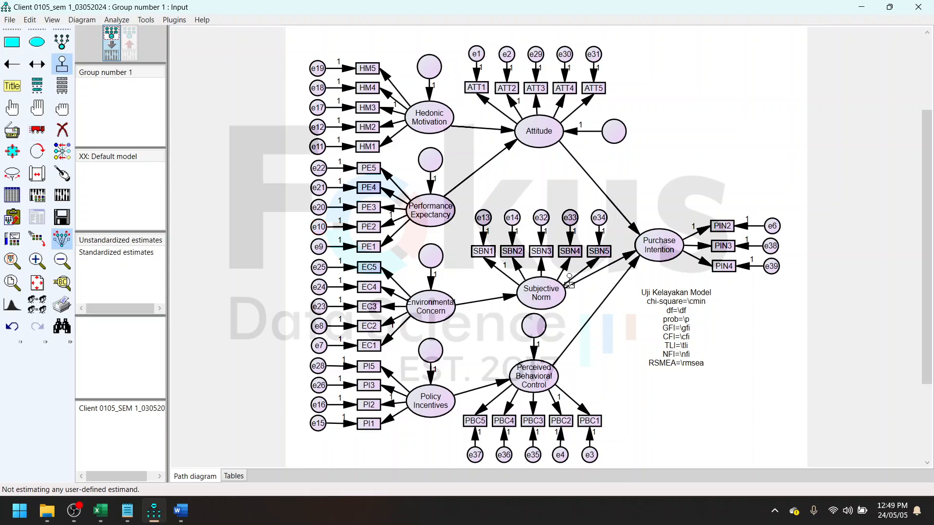
pyautogui.click(539, 289)
pyautogui.click(540, 288)
pyautogui.click(540, 289)
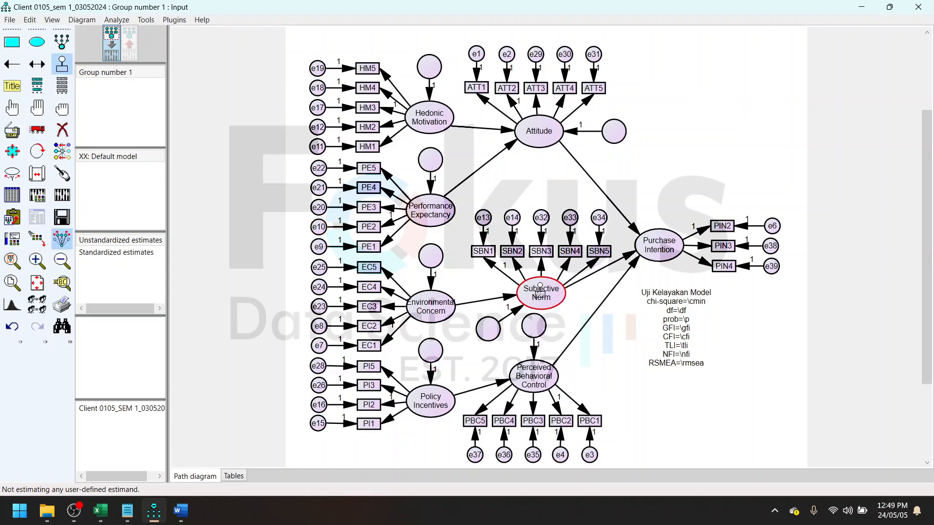
pyautogui.click(669, 248)
# - Name the unobserved variables automatically, then calculate the estimates and display them on the path diagram
pyautogui.click(174, 19)
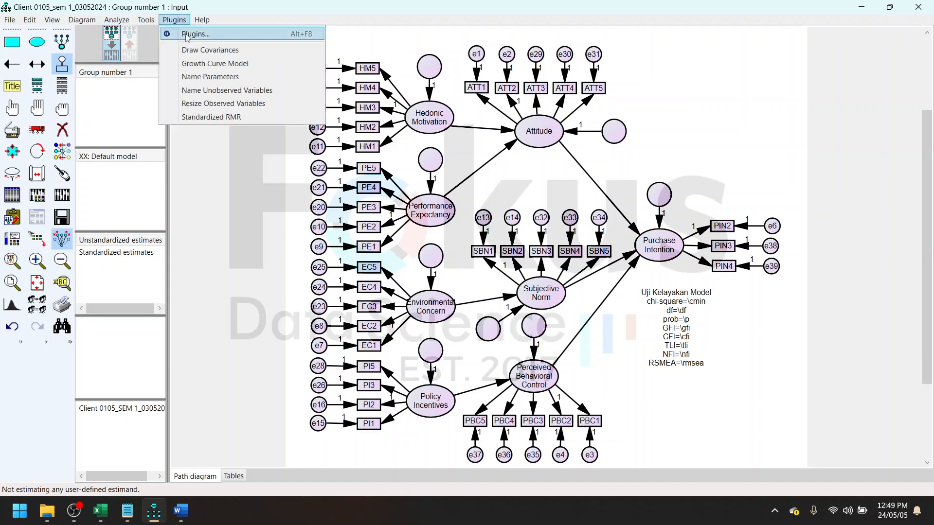
pyautogui.click(227, 91)
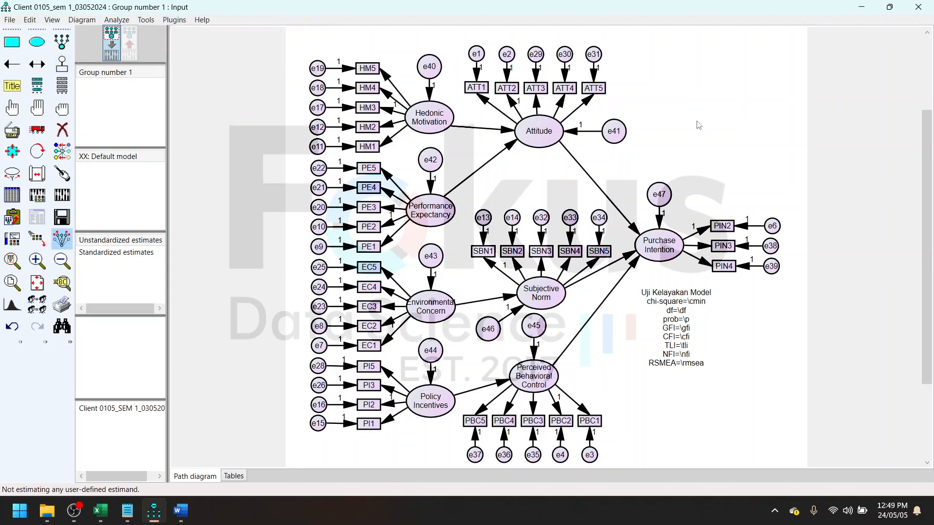
pyautogui.click(54, 195)
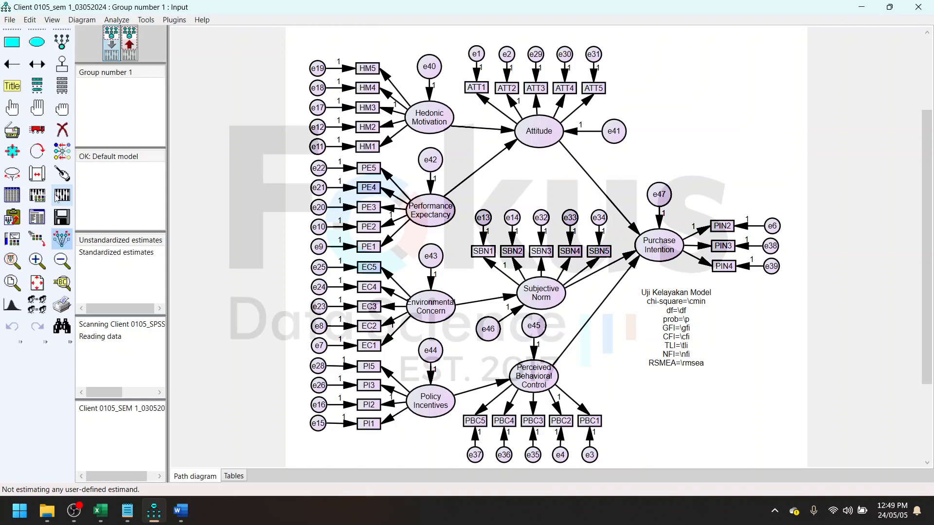
pyautogui.click(129, 47)
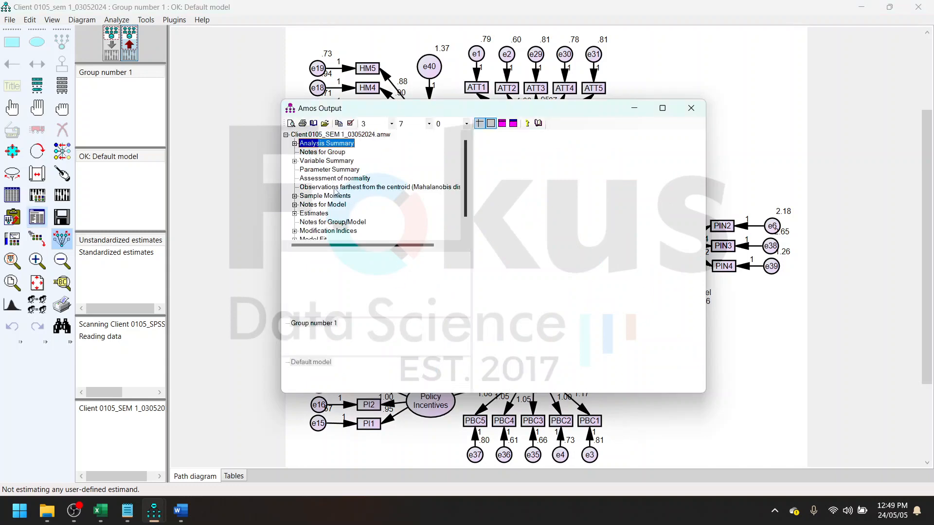
# - View the Modification Indices in the text output, with the output window moved off the fit statistics on the diagram
pyautogui.click(333, 223)
pyautogui.click(335, 230)
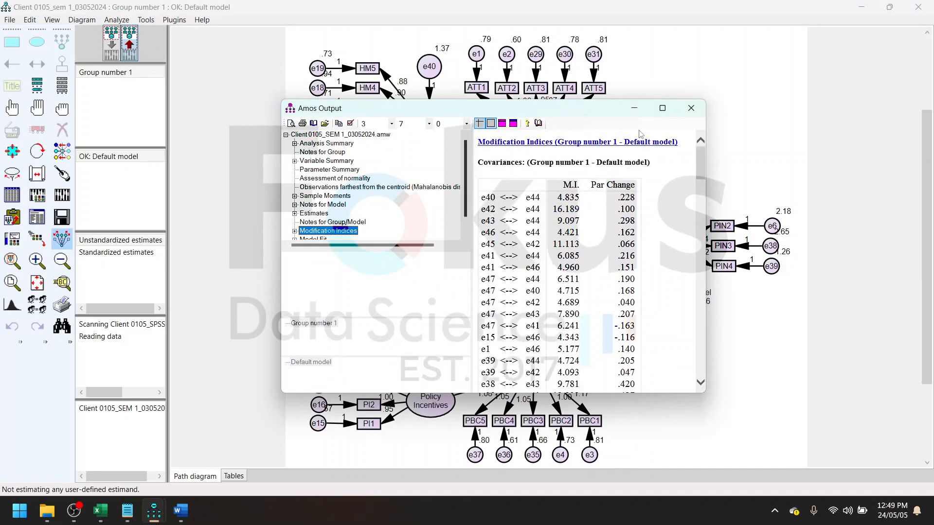
pyautogui.moveTo(603, 117); pyautogui.dragTo(376, 238)
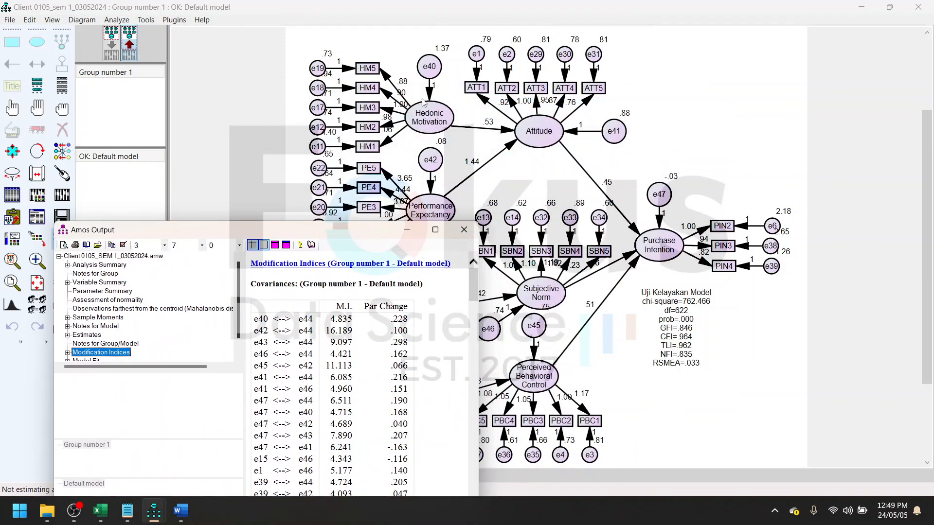
pyautogui.moveTo(366, 232); pyautogui.dragTo(464, 108)
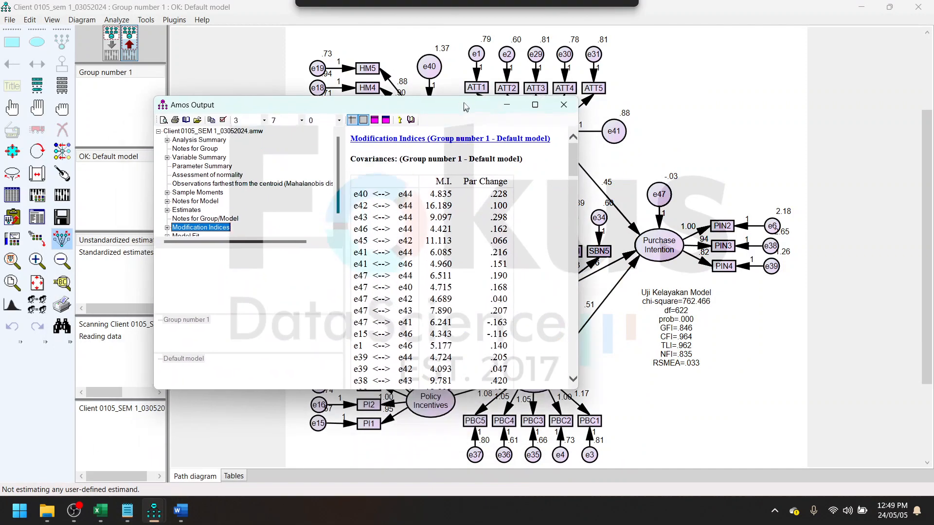
# - Examine the covariance modification indices for the largest error-term pairings, and minimize the text output
pyautogui.scroll(-5, 399, 270)
pyautogui.scroll(-10, 400, 270)
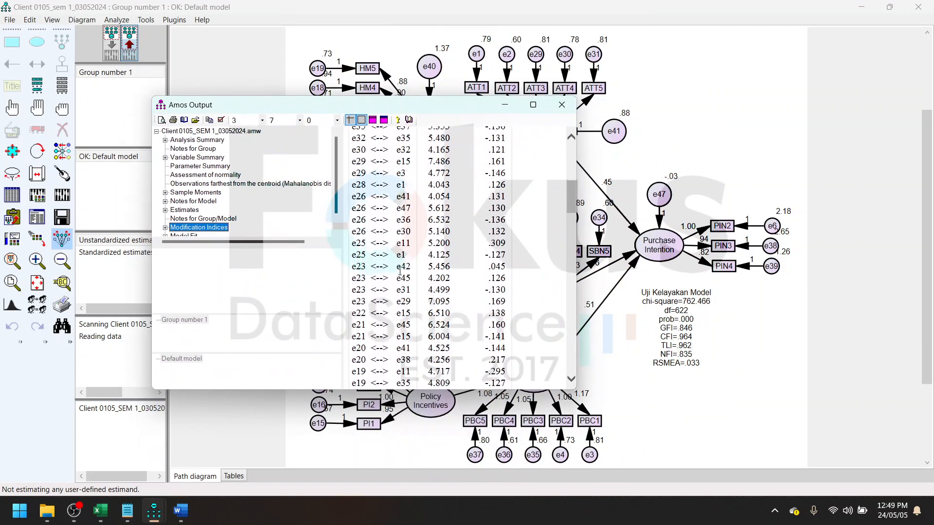
pyautogui.scroll(6, 418, 271)
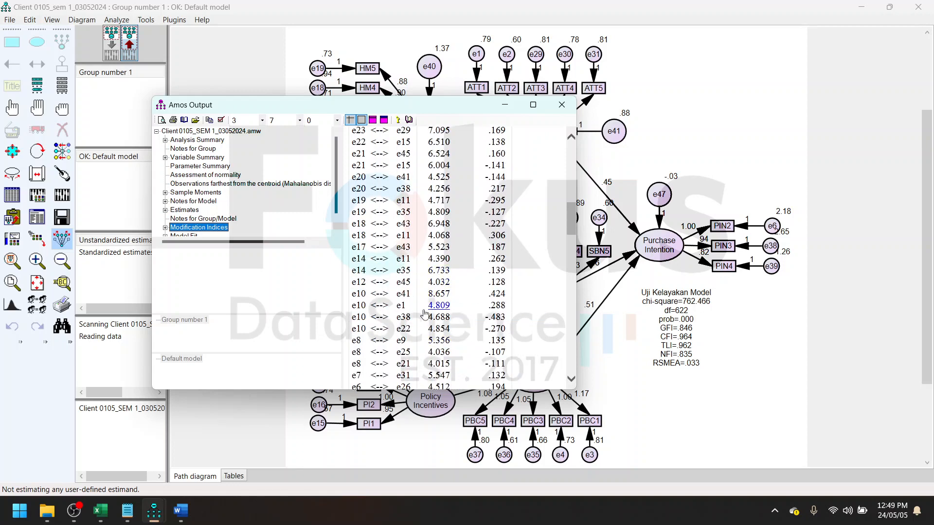
pyautogui.scroll(4, 424, 314)
pyautogui.scroll(-4, 416, 284)
pyautogui.scroll(10, 415, 339)
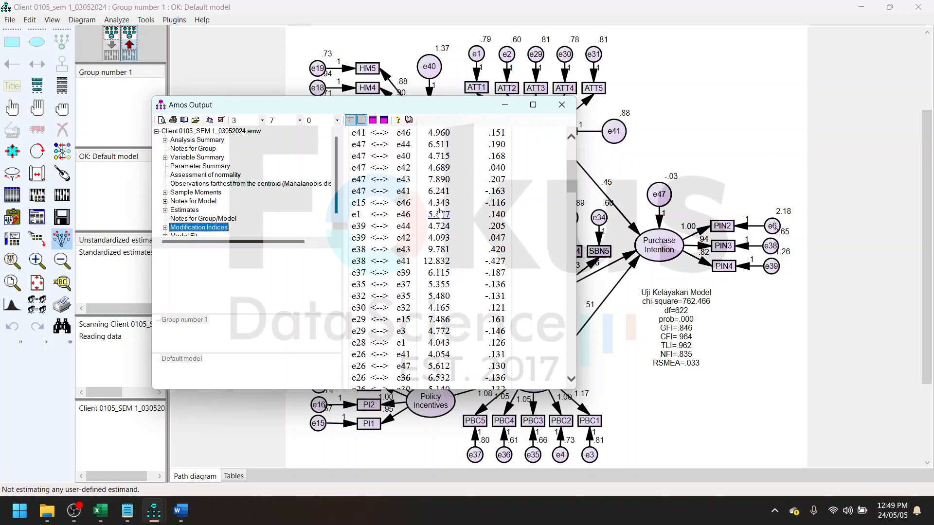
pyautogui.scroll(-12, 440, 264)
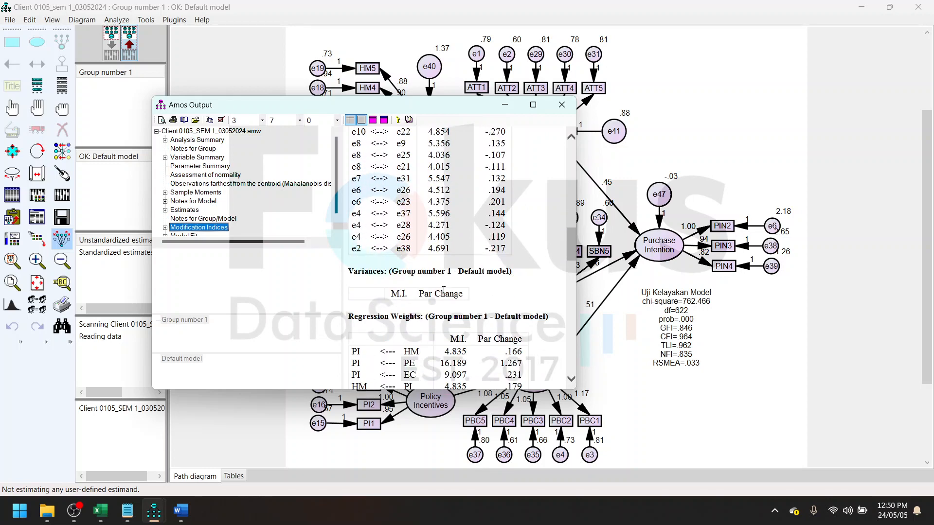
pyautogui.scroll(12, 443, 291)
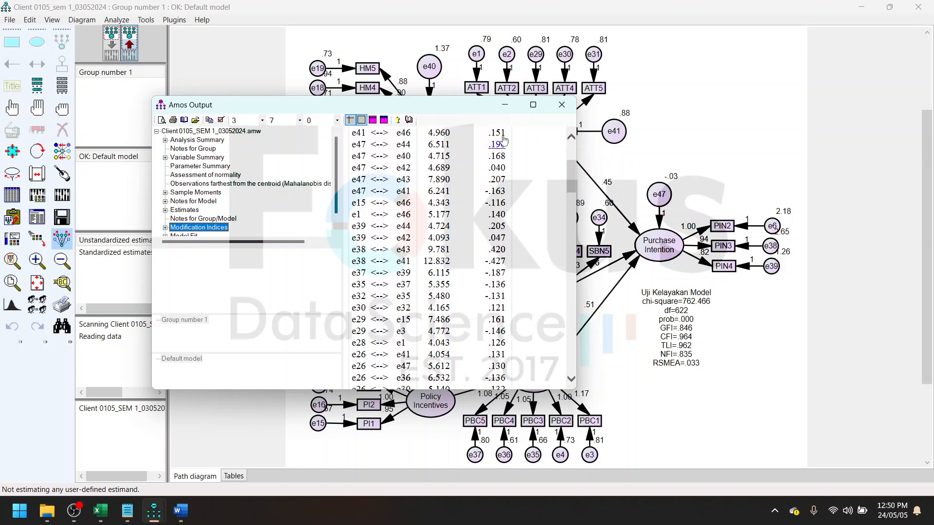
pyautogui.click(505, 109)
# - Return to the input path diagram with the Erase tool ready, and consult the second-stage SEM model in the Word report
pyautogui.click(111, 45)
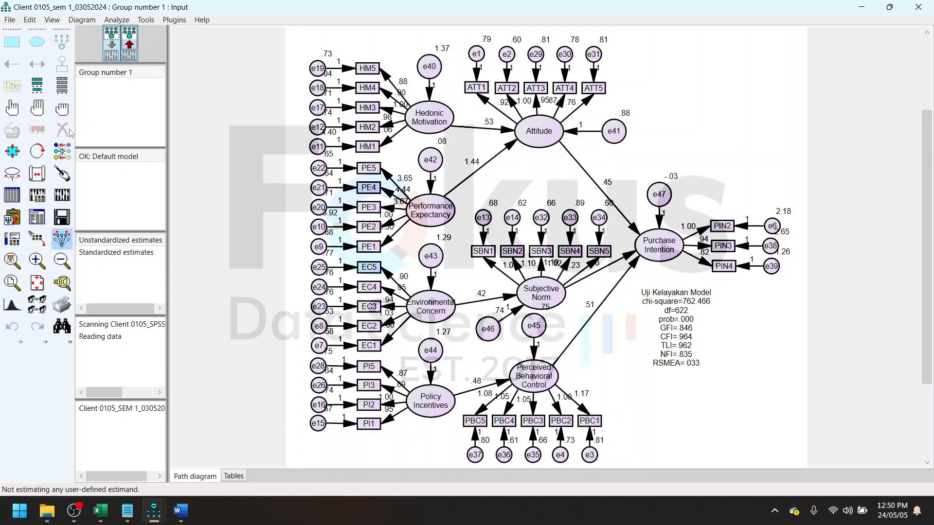
pyautogui.click(62, 128)
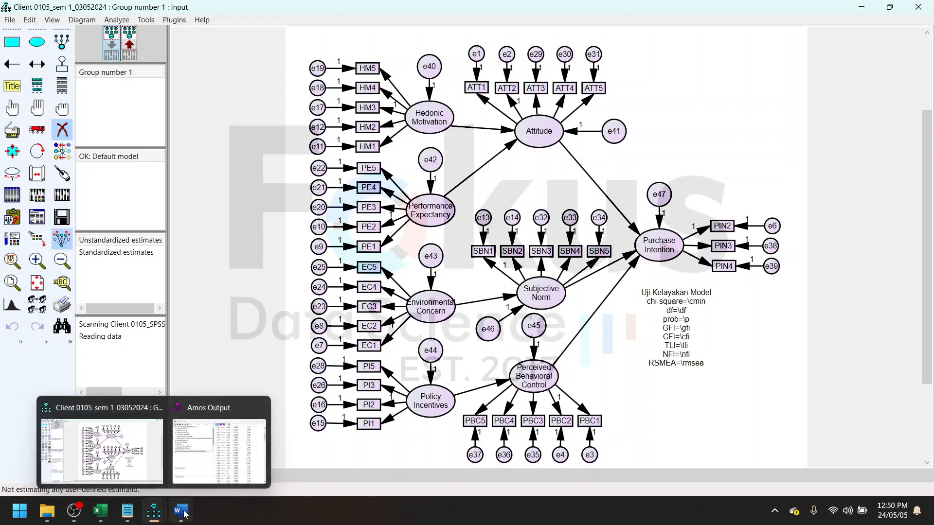
pyautogui.moveTo(182, 512)
pyautogui.click(221, 456)
pyautogui.scroll(-15, 600, 332)
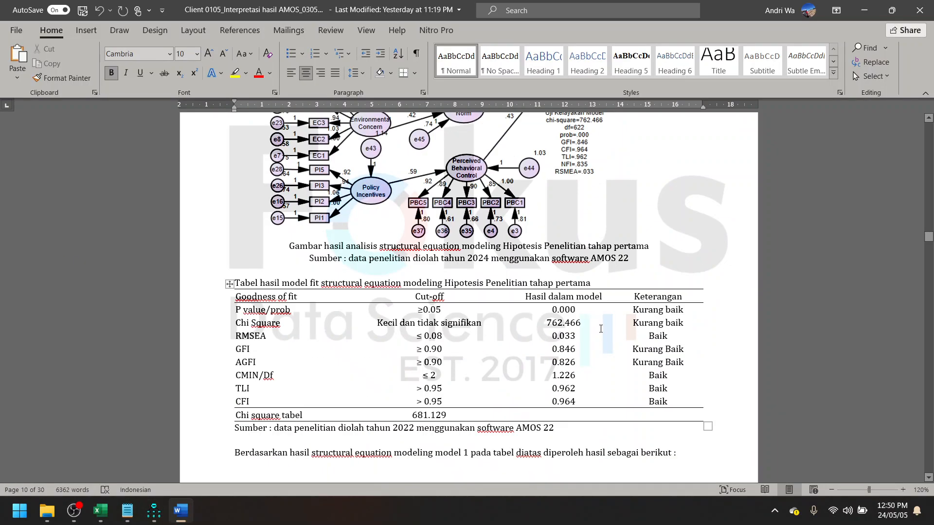
pyautogui.scroll(5, 601, 331)
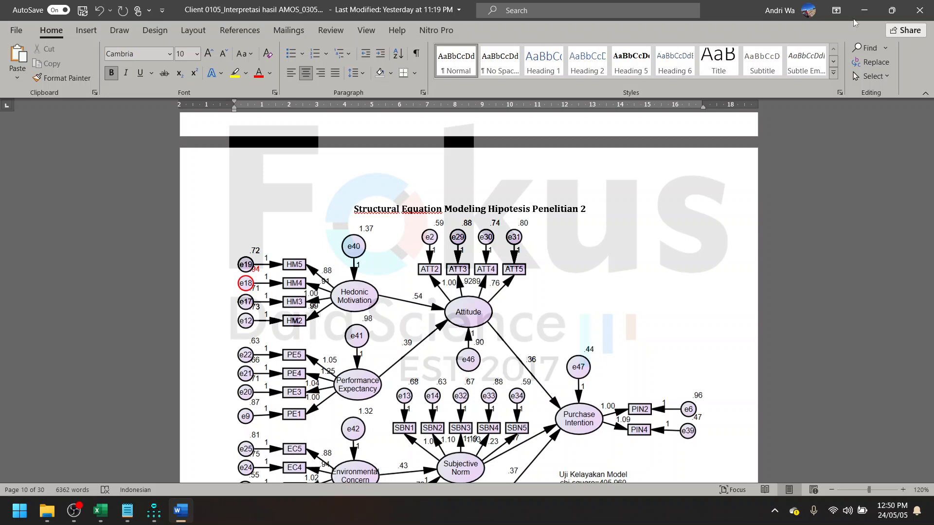
pyautogui.click(863, 10)
# - Delete indicator PIN3 and its error term e38 from Purchase Intention, and recalculate and display the estimates
pyautogui.click(770, 246)
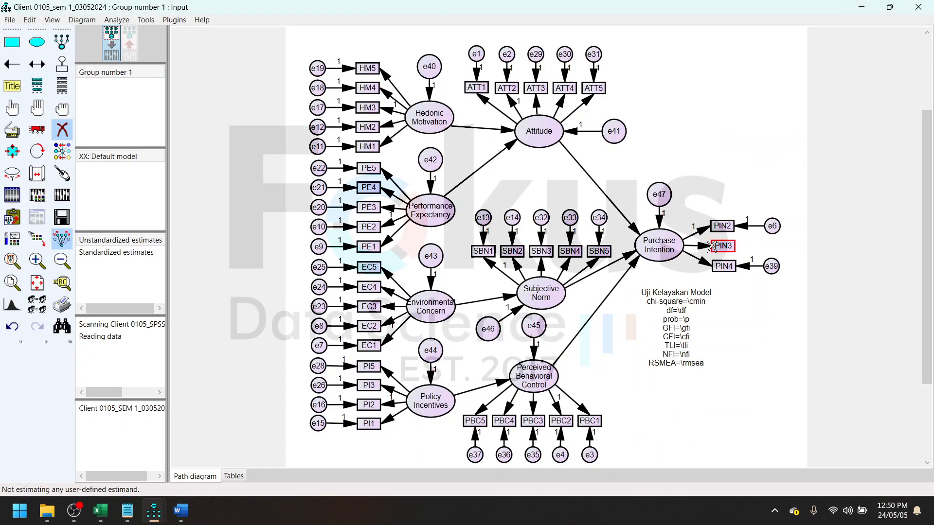
pyautogui.click(718, 245)
pyautogui.click(62, 195)
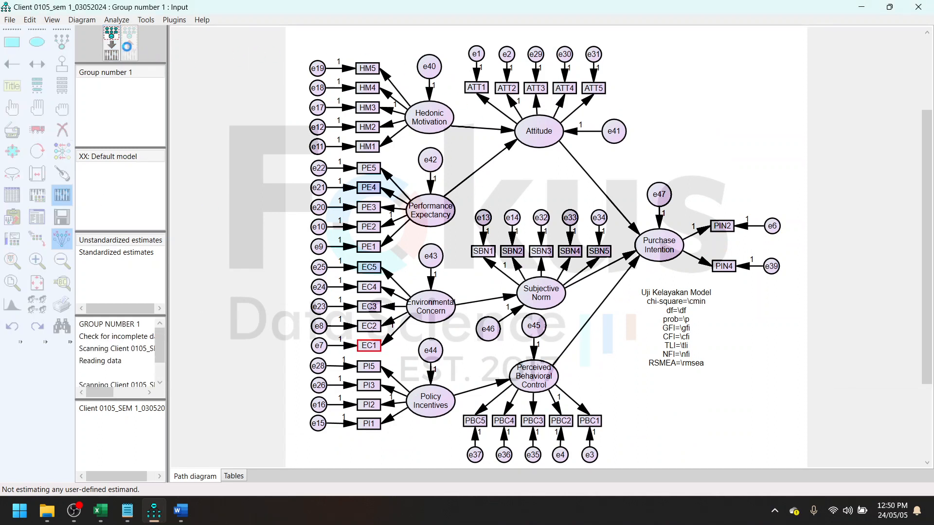
pyautogui.click(129, 49)
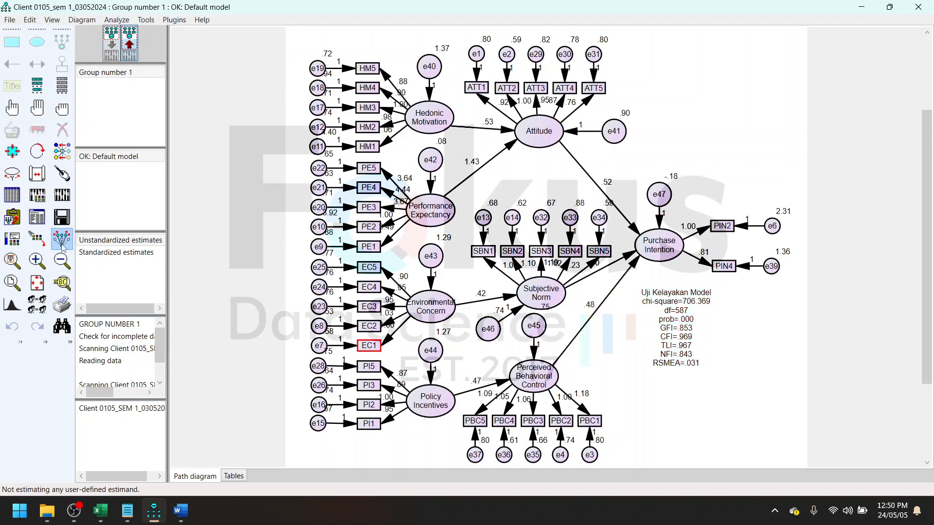
# - Open the text output of the recalculated model and examine its Modification Indices, especially the covariance pairs involving e23
pyautogui.click(37, 217)
pyautogui.moveTo(161, 515)
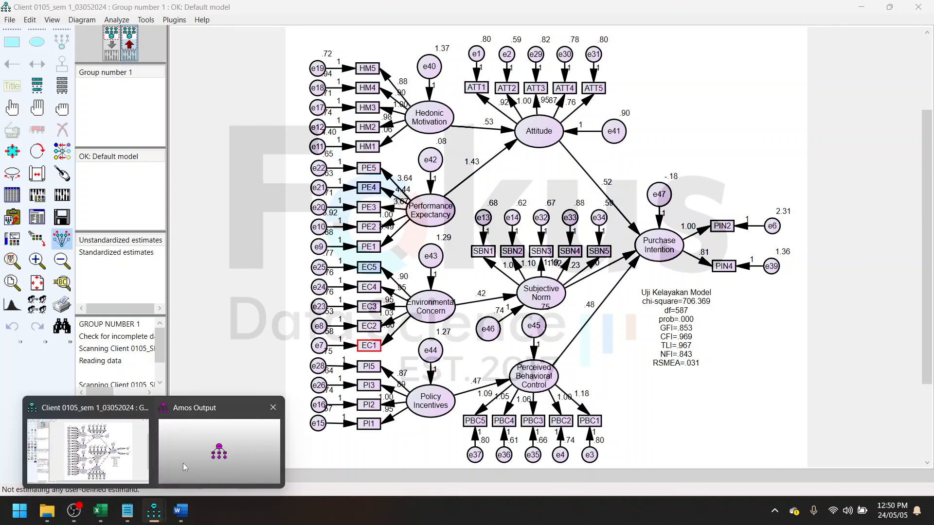
pyautogui.click(184, 463)
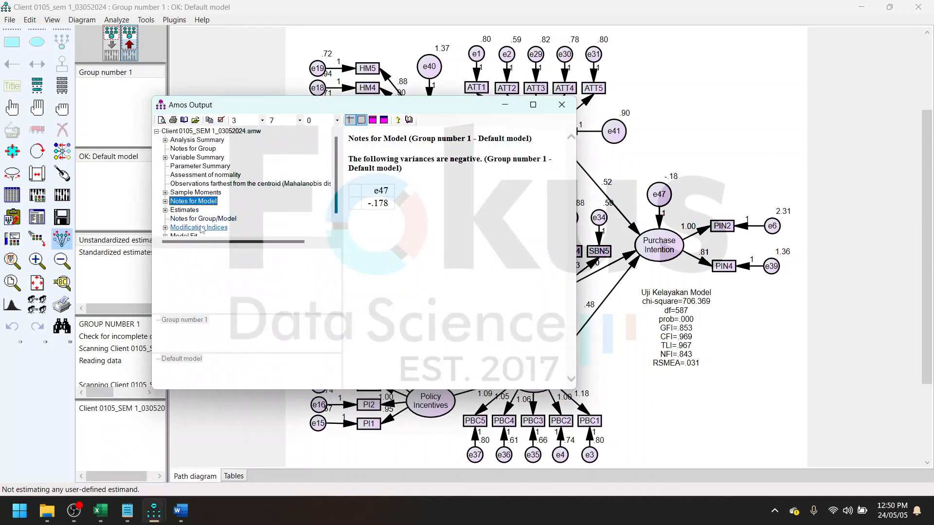
pyautogui.scroll(-1, 204, 219)
pyautogui.click(200, 211)
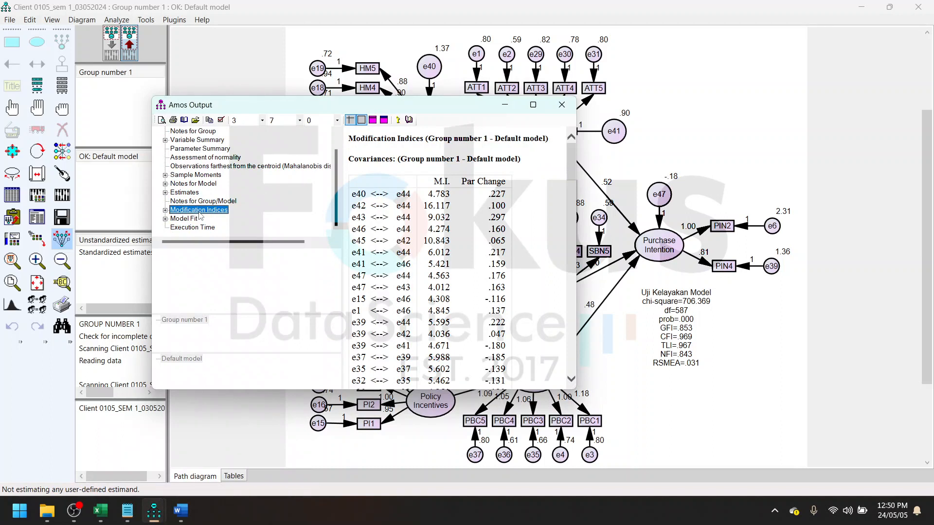
pyautogui.moveTo(571, 165); pyautogui.dragTo(570, 174)
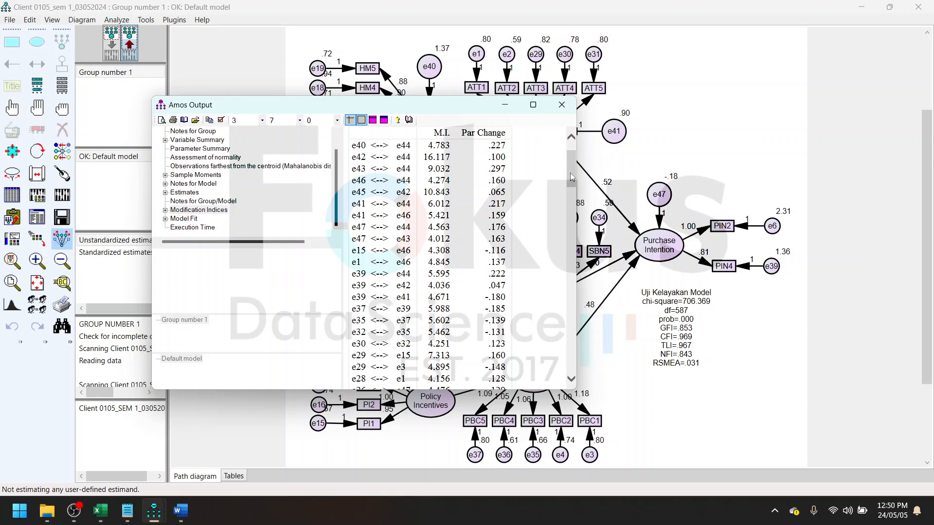
pyautogui.moveTo(570, 174); pyautogui.dragTo(566, 201)
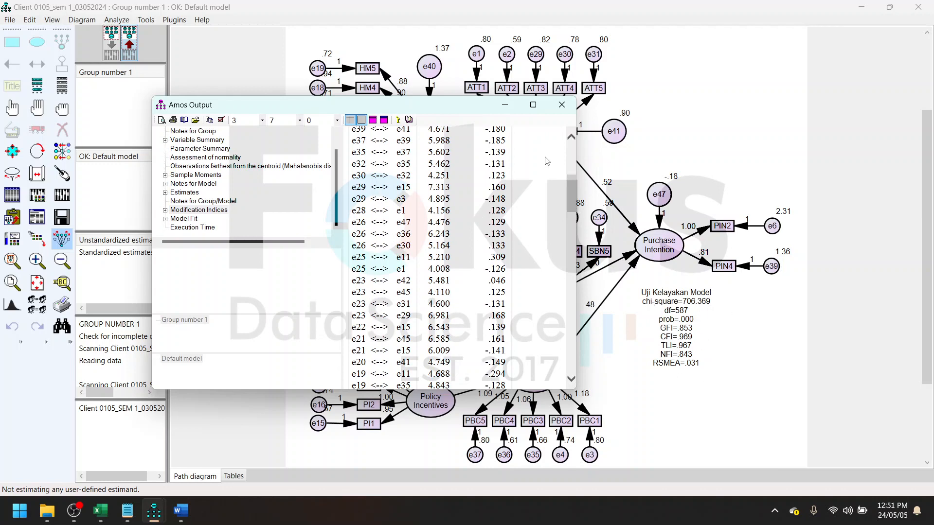
pyautogui.moveTo(573, 193); pyautogui.dragTo(561, 210)
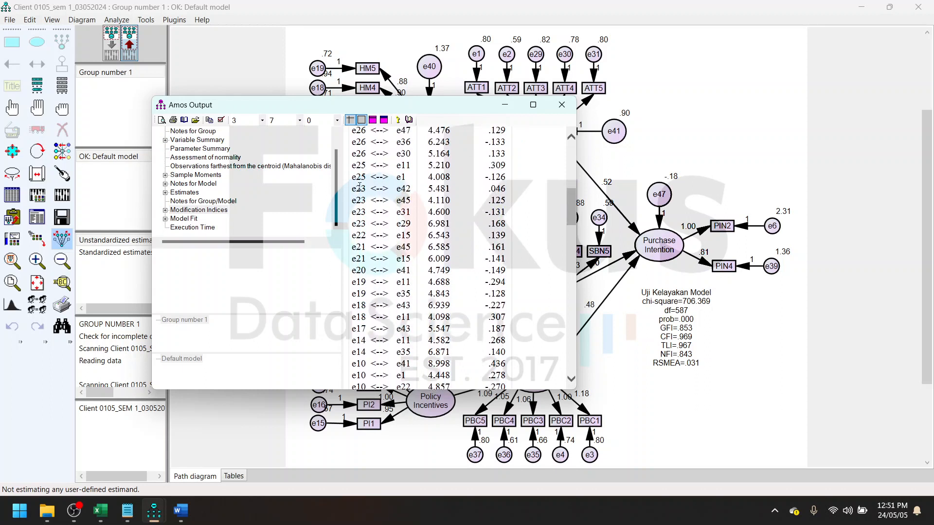
pyautogui.moveTo(359, 187); pyautogui.dragTo(384, 233)
pyautogui.click(455, 194)
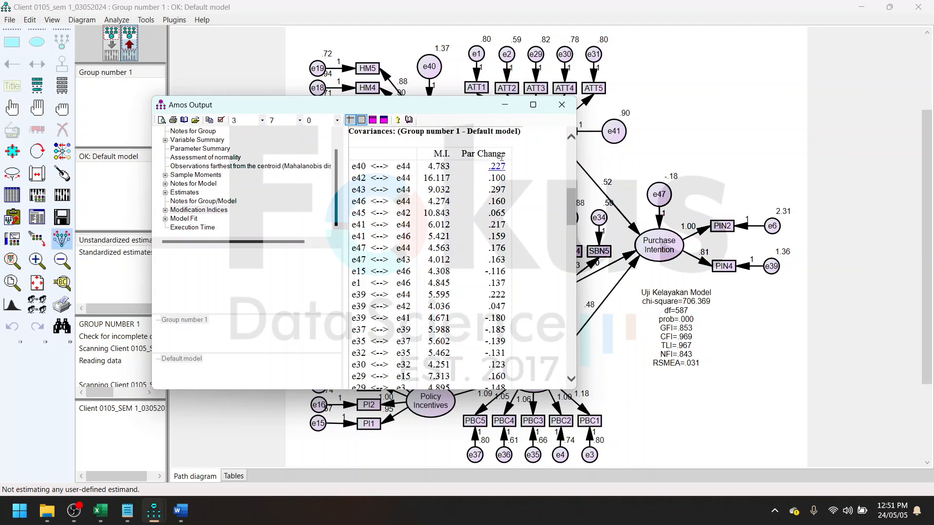
pyautogui.click(506, 105)
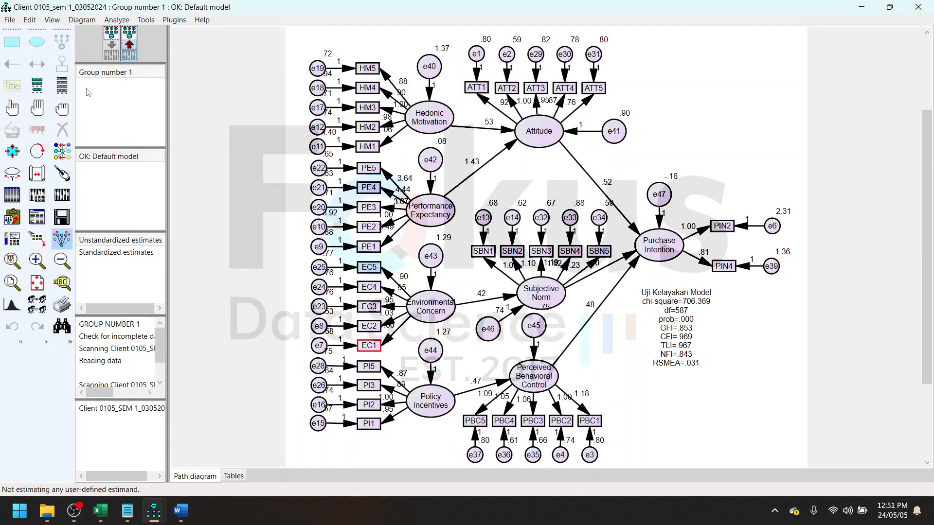
# - Delete indicator EC3 and its error term e23 from Environmental Concern, and recalculate and display the estimates
pyautogui.click(112, 48)
pyautogui.click(61, 129)
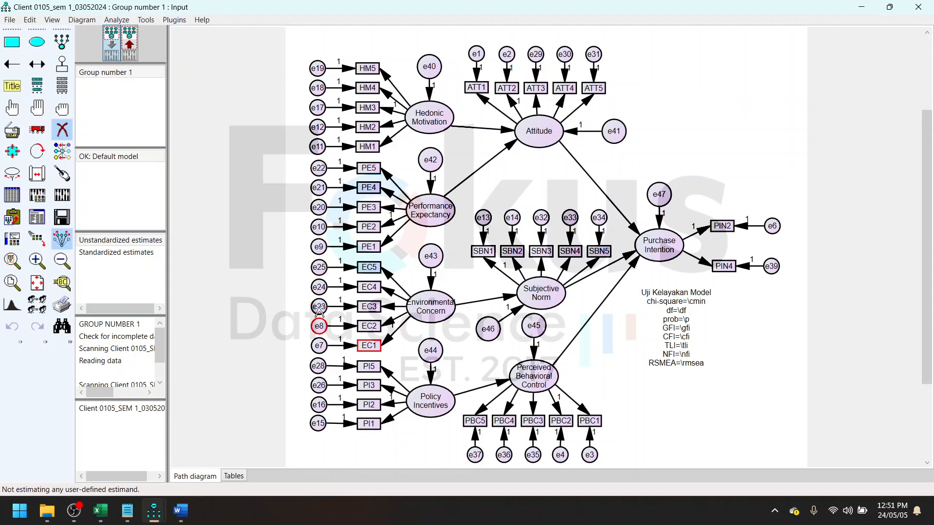
pyautogui.click(318, 308)
pyautogui.click(368, 306)
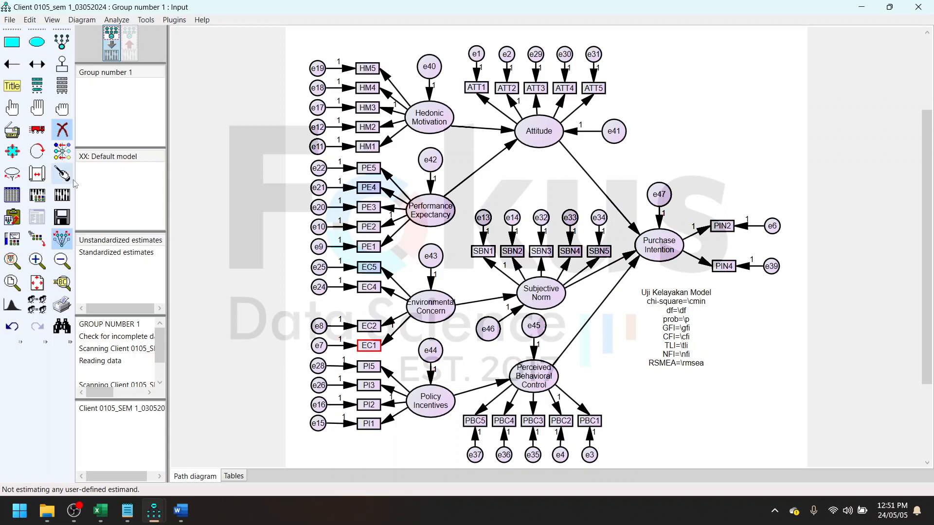
pyautogui.click(63, 194)
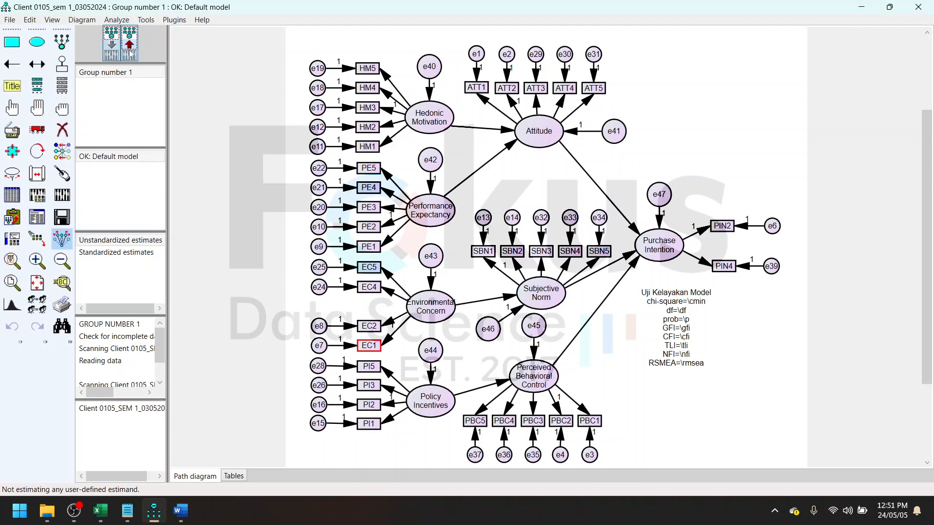
pyautogui.click(131, 49)
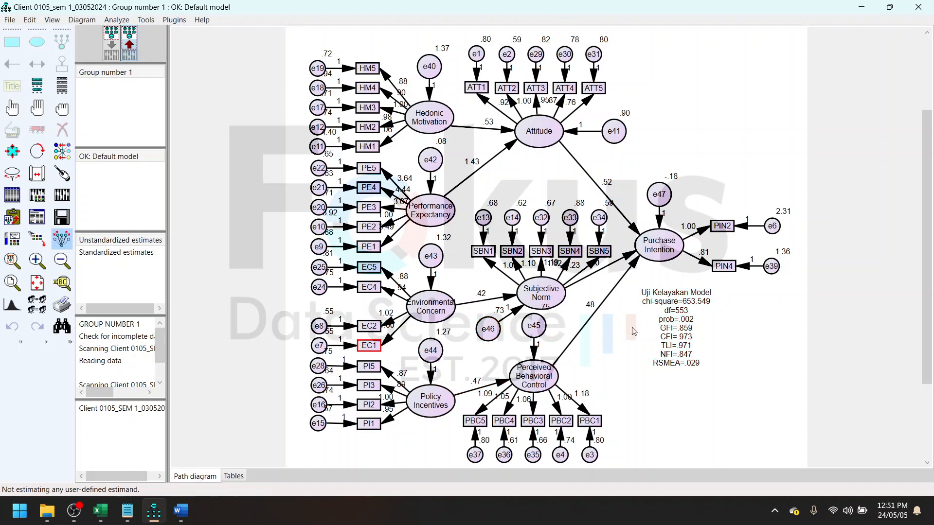
# - Close the SEM 1 model and open the AMOS file Client 0105_SEM 2_03052024 from its project subfolder
pyautogui.click(917, 7)
pyautogui.click(508, 306)
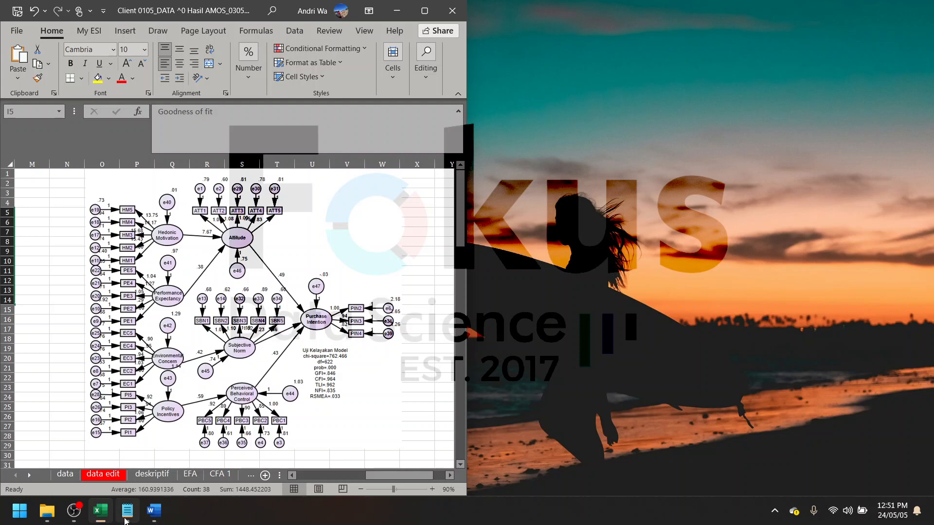
pyautogui.click(54, 514)
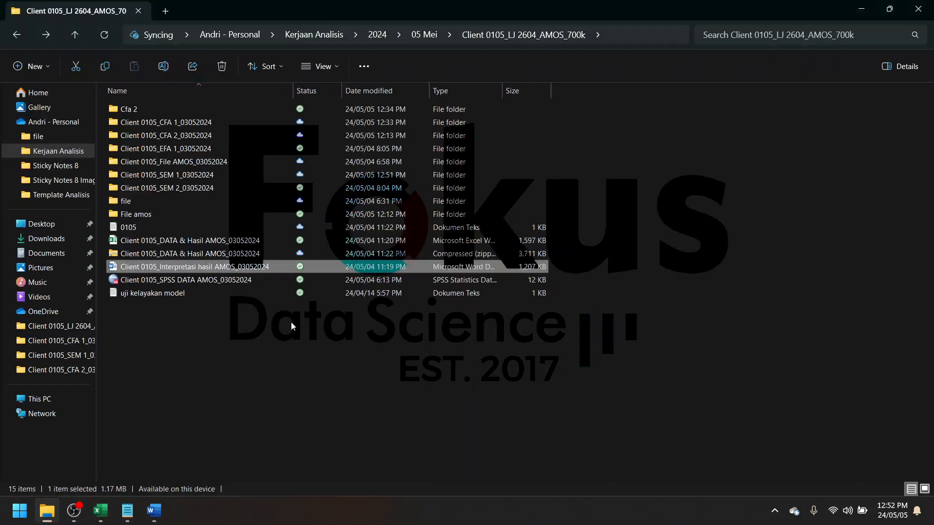
pyautogui.doubleClick(214, 186)
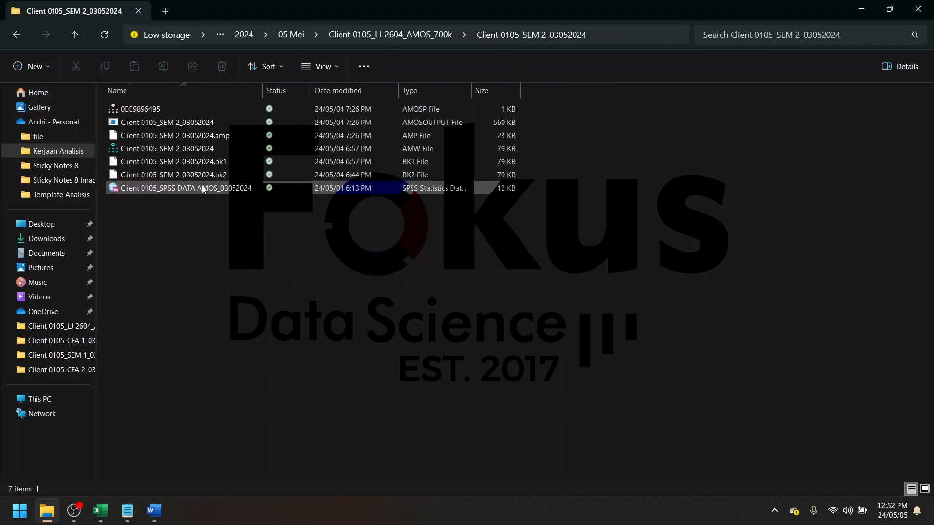
pyautogui.doubleClick(206, 150)
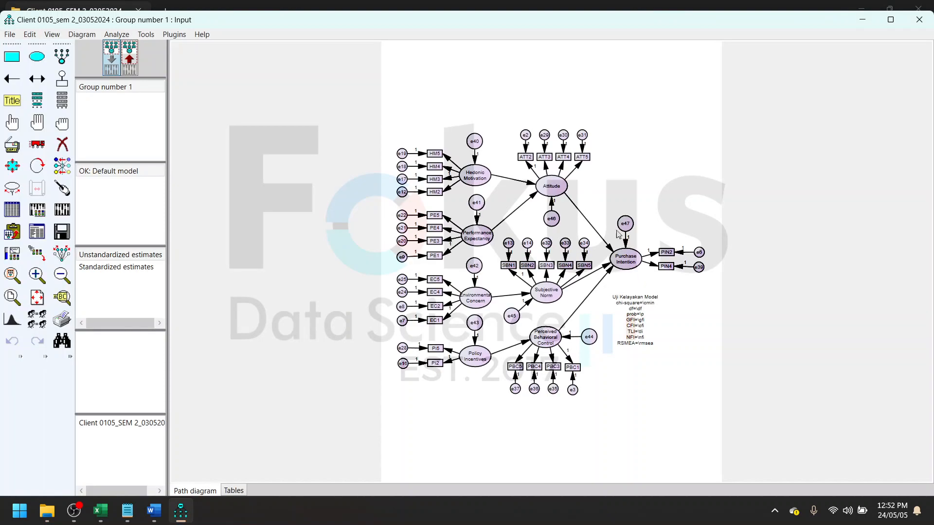
# - Calculate the estimates of the SEM 2 model and display them on an enlarged path diagram
pyautogui.scroll(3, 617, 234)
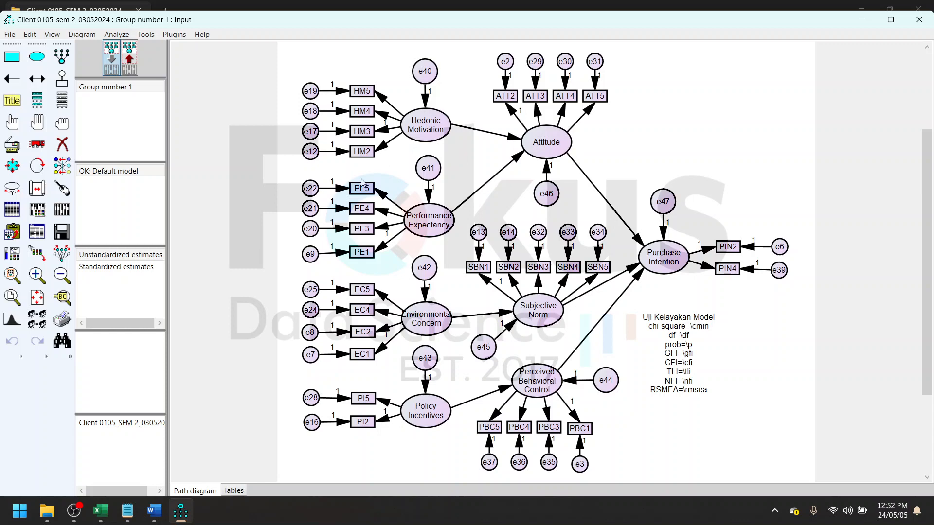
pyautogui.scroll(1, 476, 233)
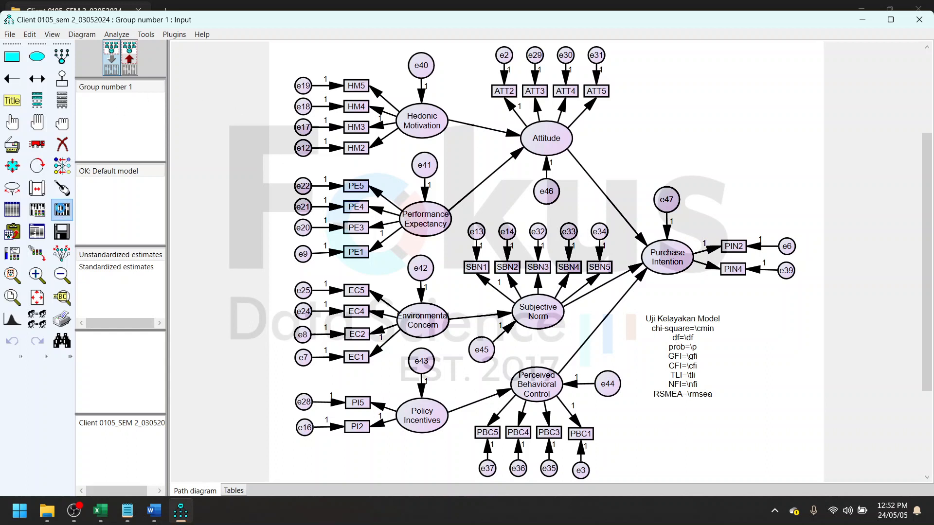
pyautogui.click(62, 210)
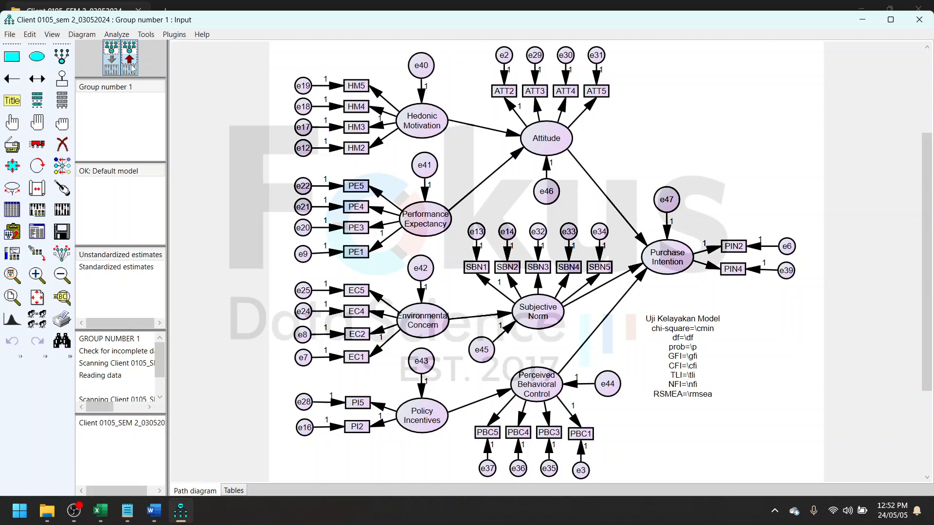
pyautogui.click(130, 65)
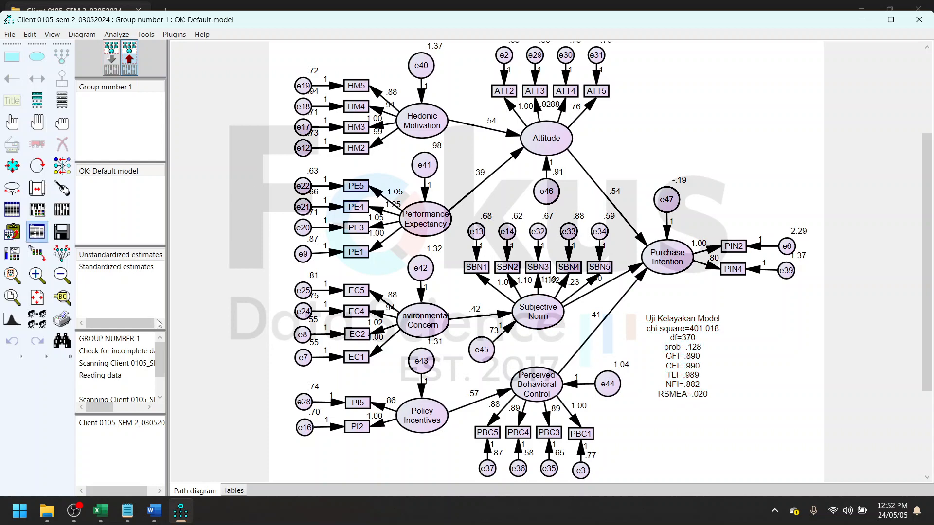
# - Check the second-stage goodness-of-fit table in the Word report and return to the AMOS output
pyautogui.click(154, 510)
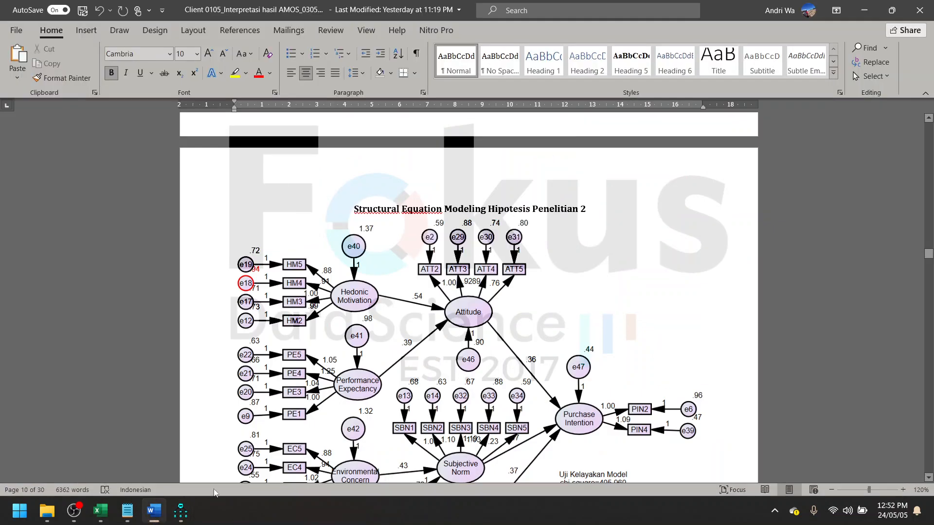
pyautogui.scroll(-3, 401, 353)
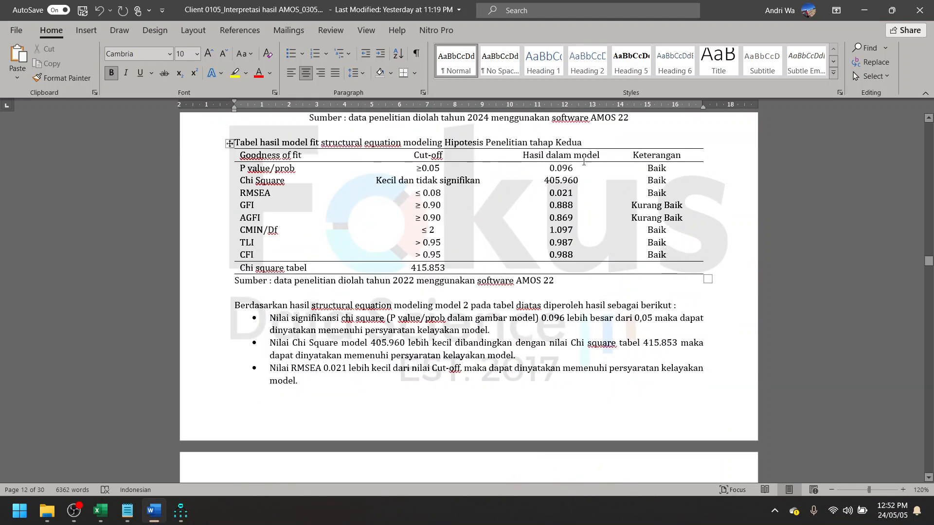
pyautogui.click(864, 9)
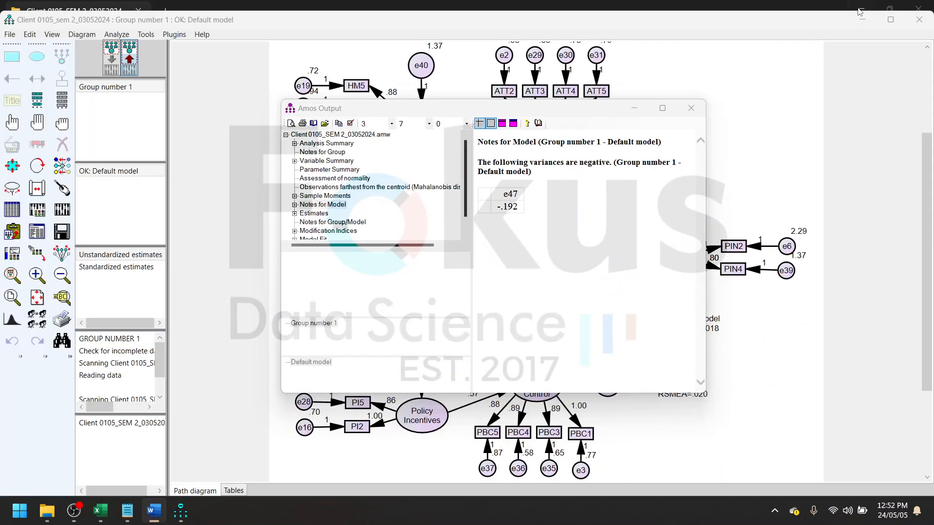
# - Open the Model Fit summary in the enlarged AMOS output, copy it, and put the output window away
pyautogui.click(661, 107)
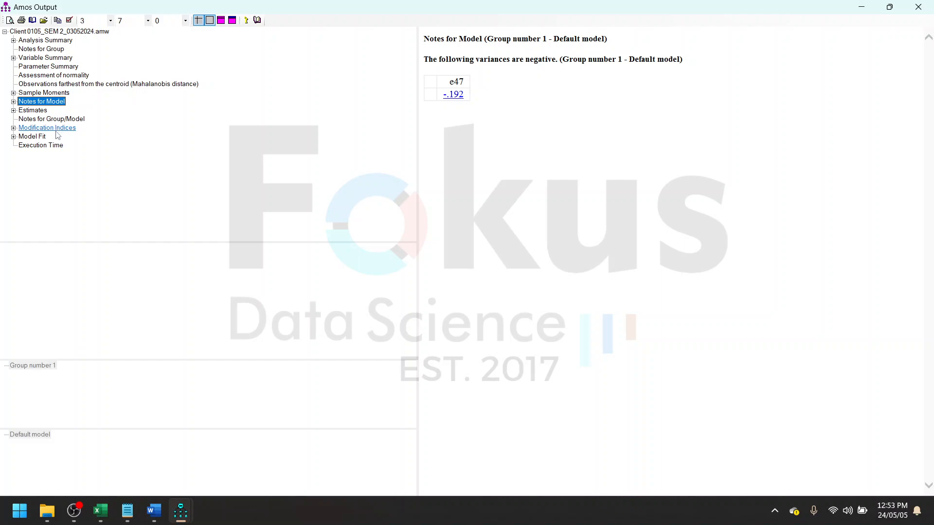
pyautogui.click(58, 129)
pyautogui.click(43, 138)
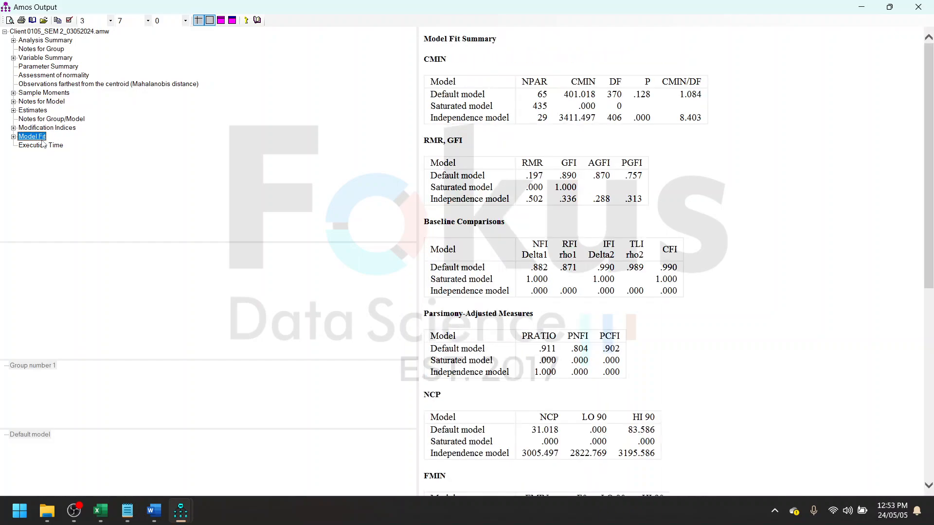
pyautogui.click(879, 55)
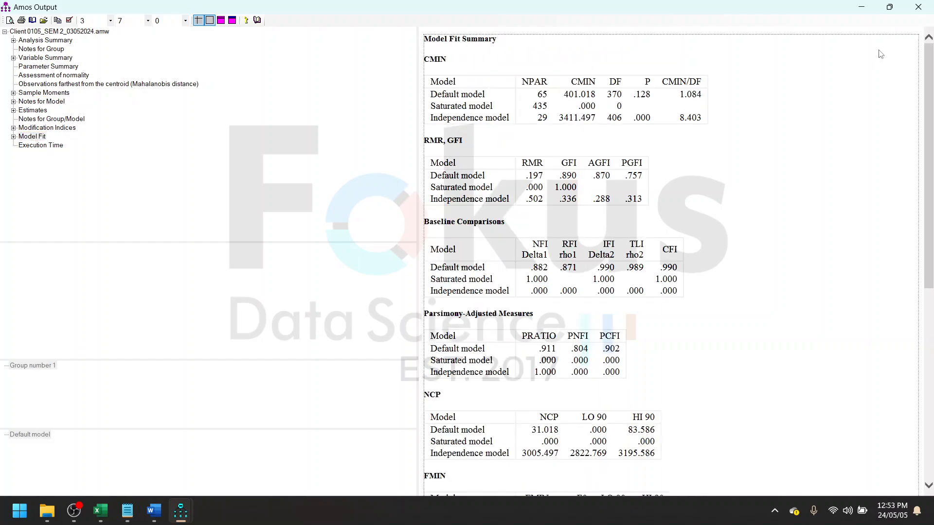
pyautogui.rightClick(880, 54)
pyautogui.click(888, 71)
pyautogui.click(861, 6)
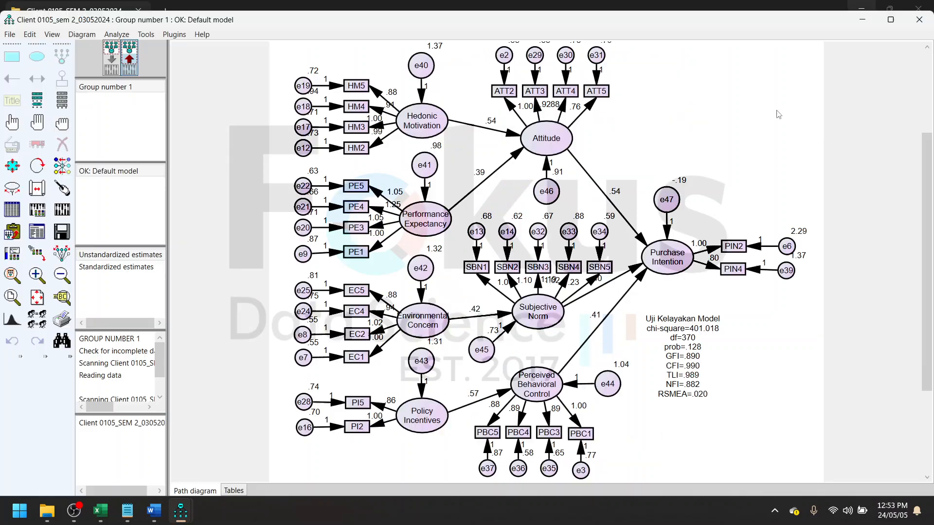
# - Switch to the Excel results workbook, paste the Model Fit summary at A1 of a new worksheet, and turn off its text wrapping
pyautogui.click(100, 511)
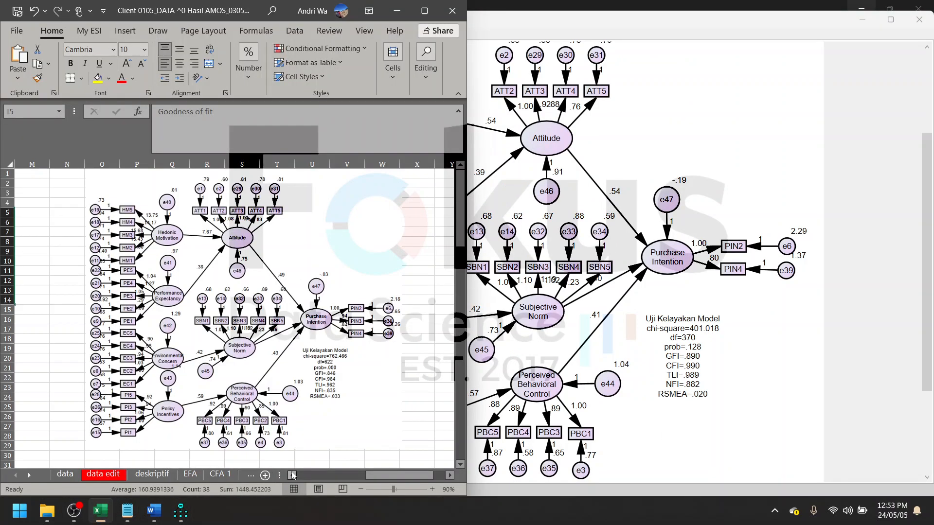
pyautogui.press('super+Up')
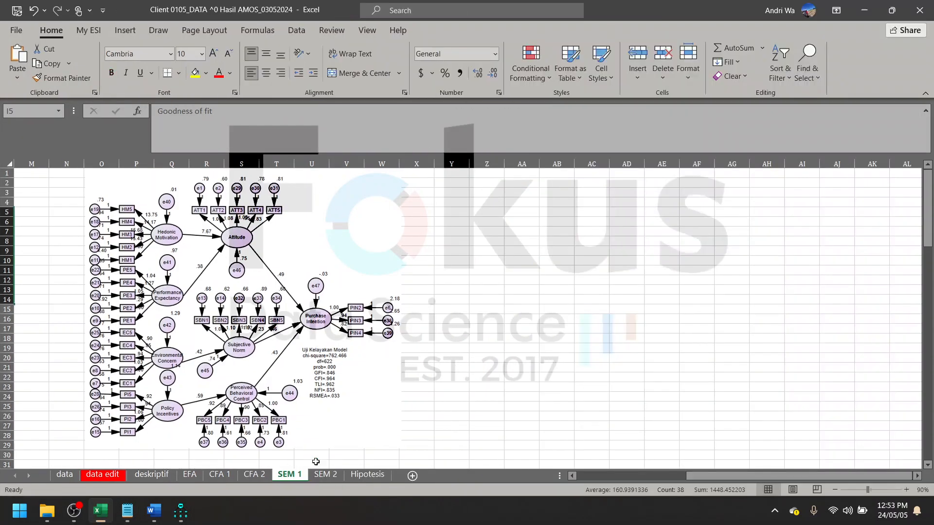
pyautogui.click(377, 475)
pyautogui.click(413, 476)
pyautogui.rightClick(46, 175)
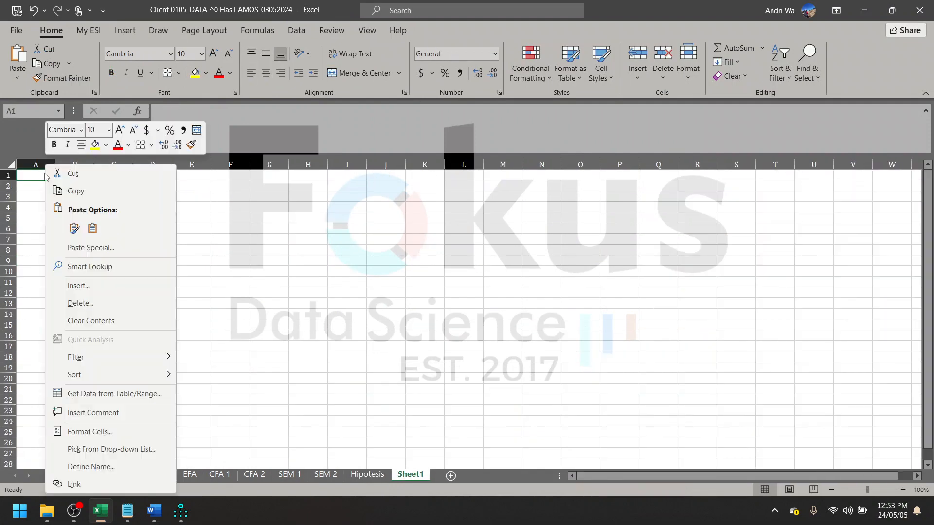
pyautogui.click(74, 228)
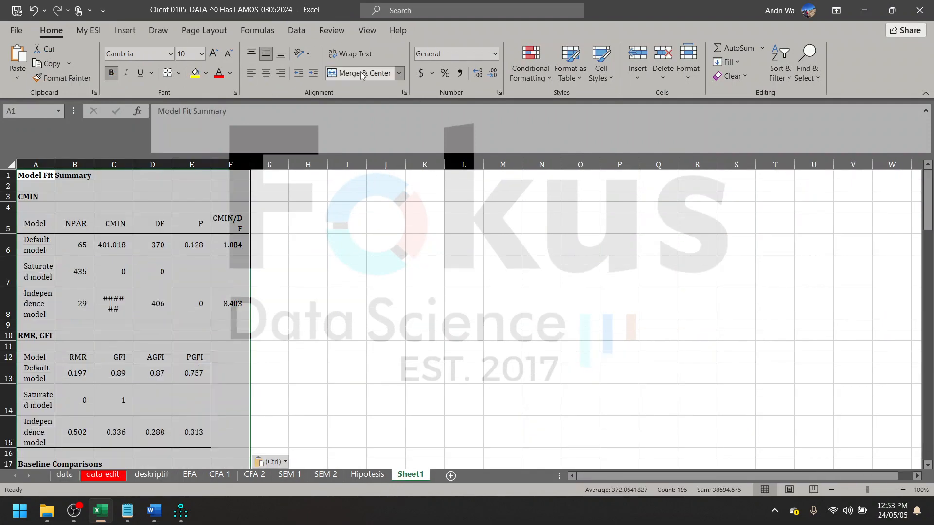
pyautogui.click(350, 53)
pyautogui.click(350, 54)
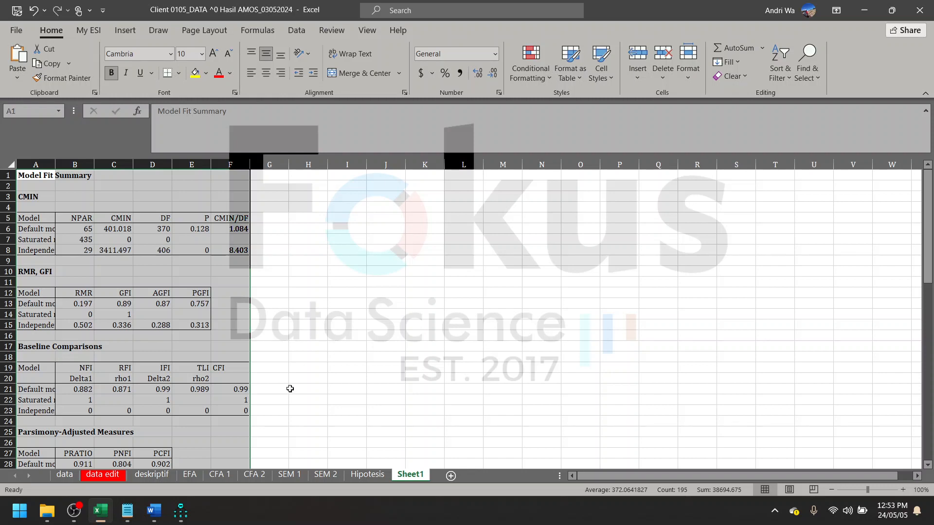
# - Review the goodness-of-fit tables and model diagrams on the CFA 2, SEM 1 and SEM 2 sheets, and return to AMOS
pyautogui.click(252, 474)
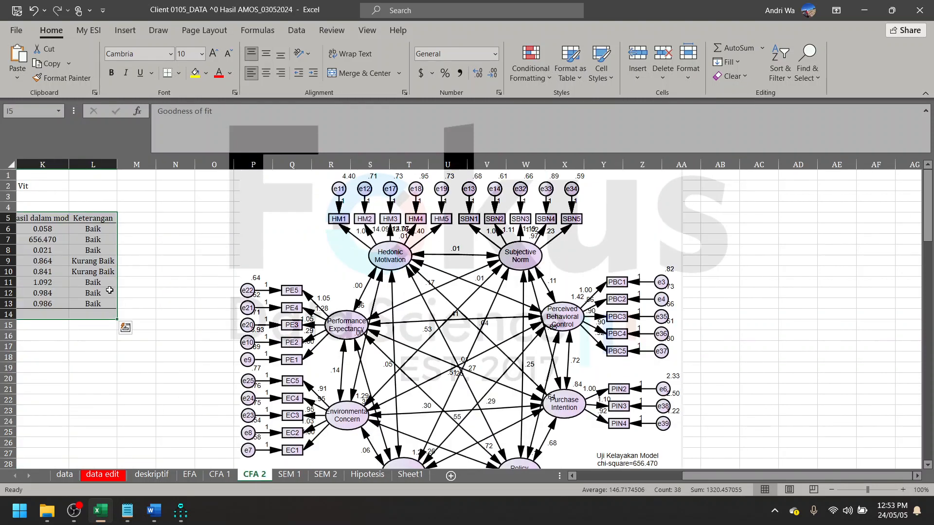
pyautogui.hscroll(-5, 109, 290)
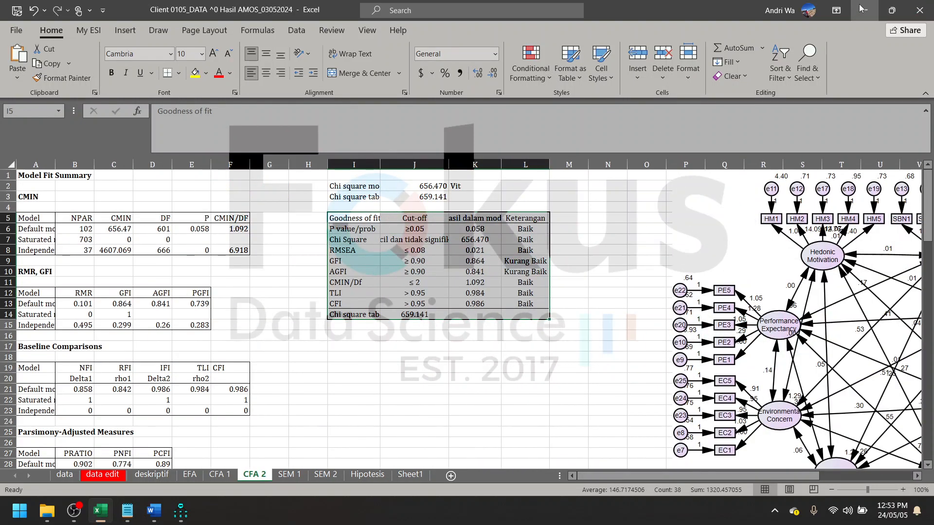
pyautogui.click(227, 479)
pyautogui.click(249, 480)
pyautogui.click(282, 480)
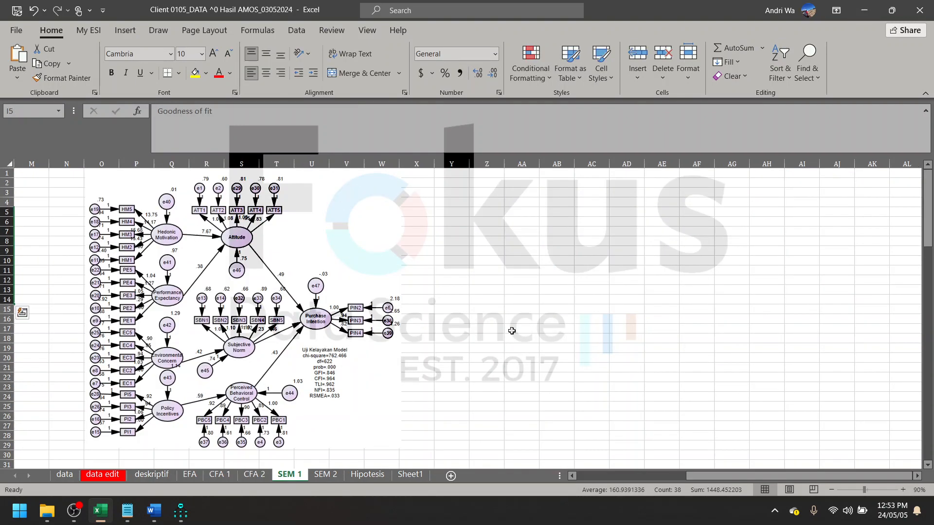
pyautogui.click(340, 477)
pyautogui.hscroll(-5, 466, 316)
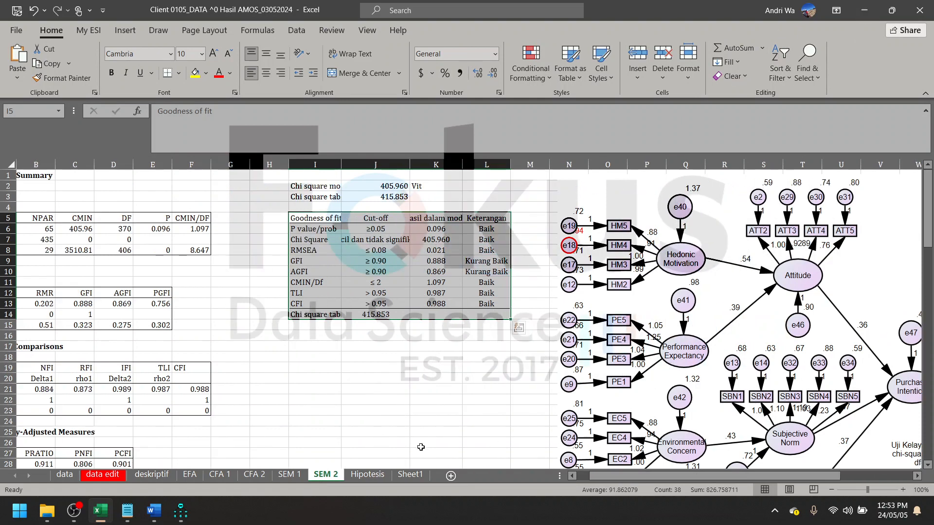
pyautogui.click(864, 10)
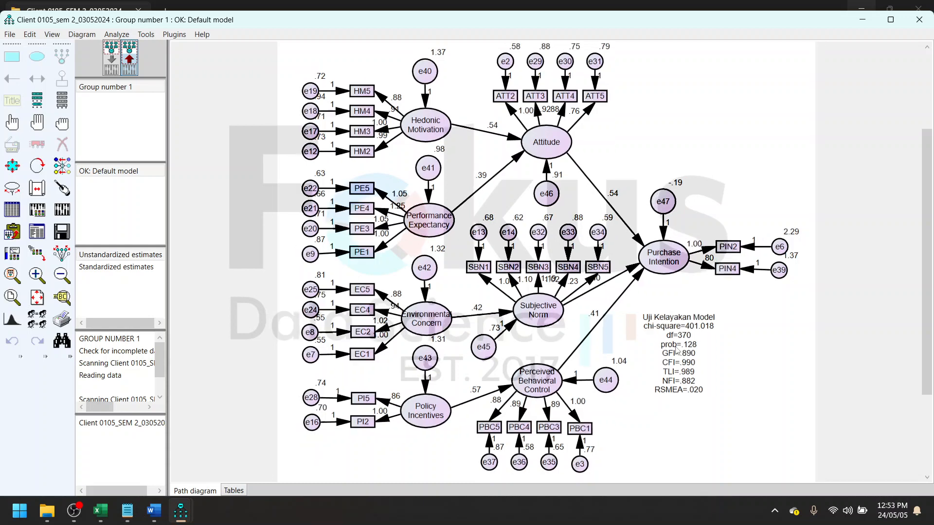
# - Switch to the Word report and review the hypothesis test table under Uji Hipotesis Penelitian
pyautogui.click(153, 510)
pyautogui.click(73, 510)
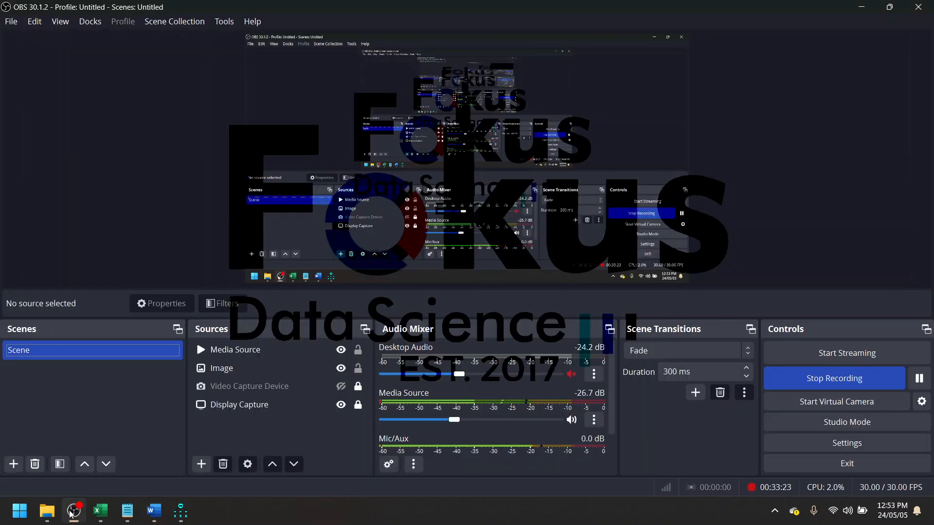
pyautogui.click(73, 510)
pyautogui.scroll(-10, 570, 291)
pyautogui.scroll(-10, 570, 291)
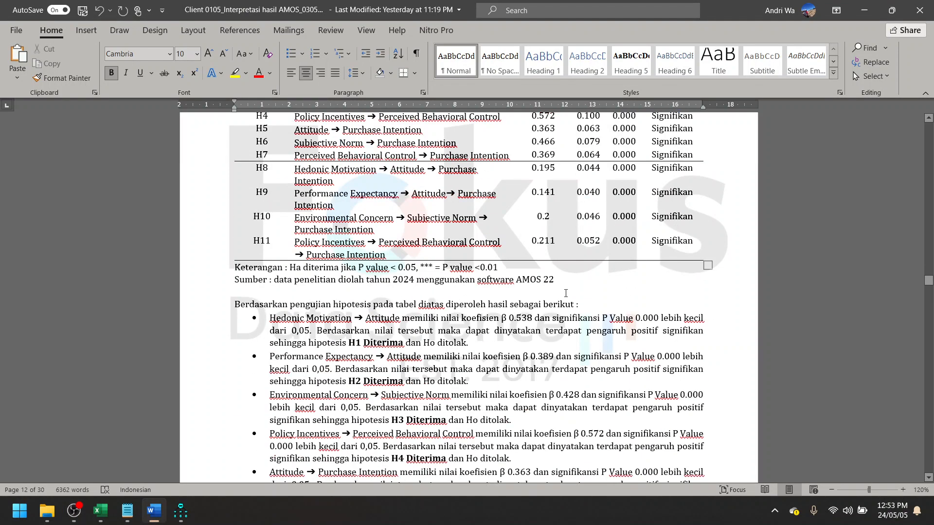
pyautogui.scroll(6, 565, 292)
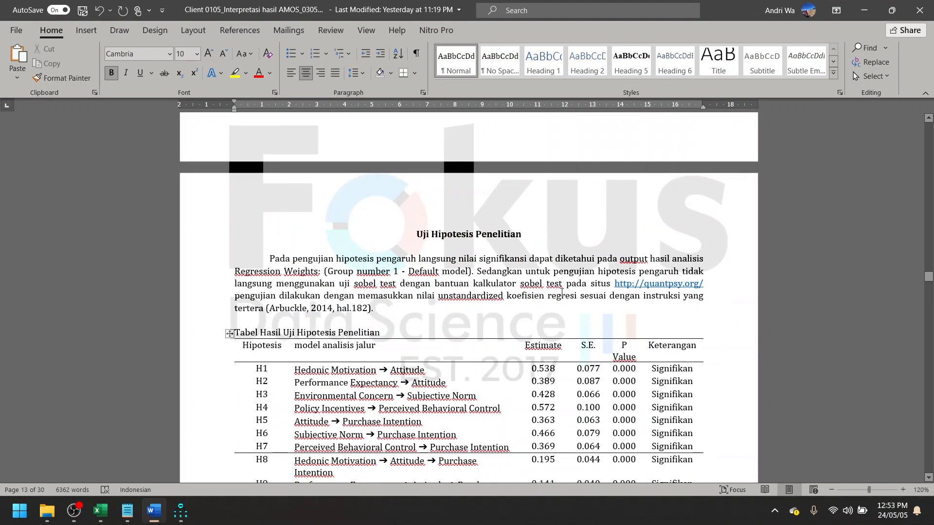
pyautogui.scroll(-3, 577, 275)
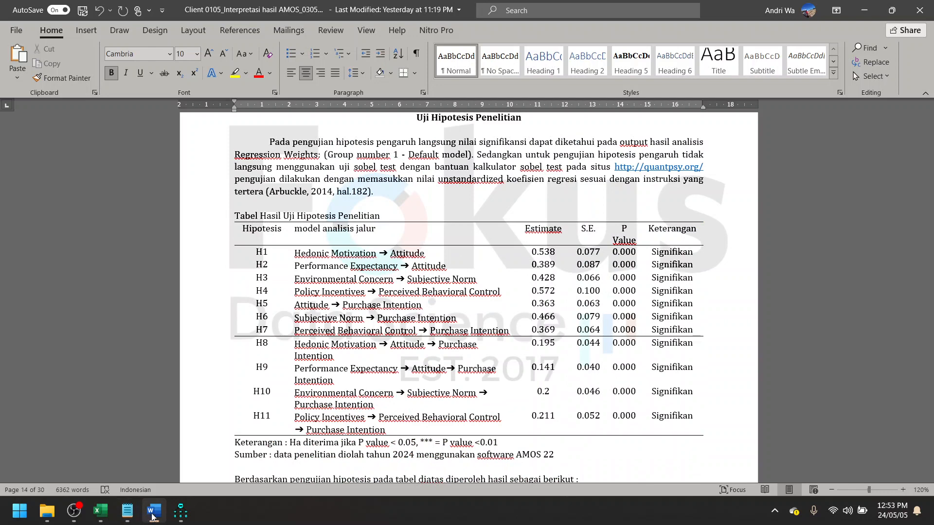
# - Return to the AMOS output, open Estimates, and highlight the structural path rows with their headings in the Regression Weights table
pyautogui.click(180, 513)
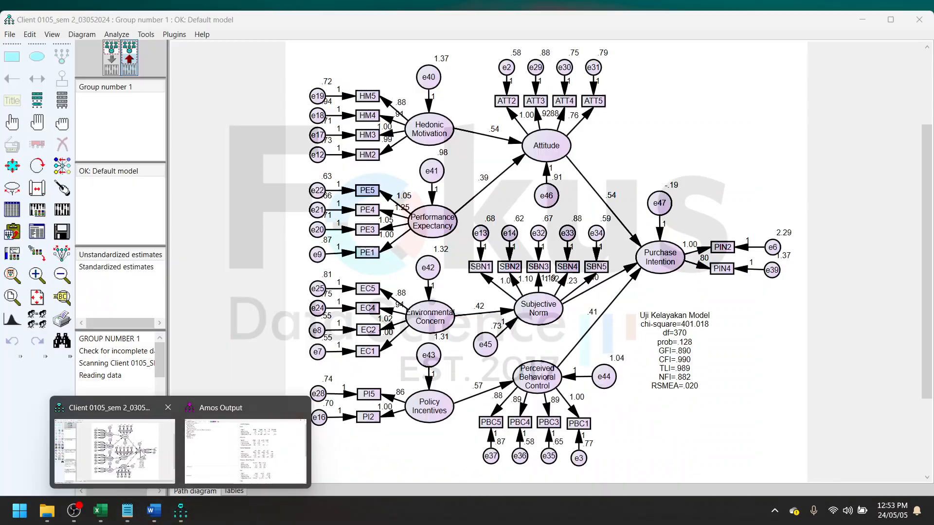
pyautogui.click(109, 450)
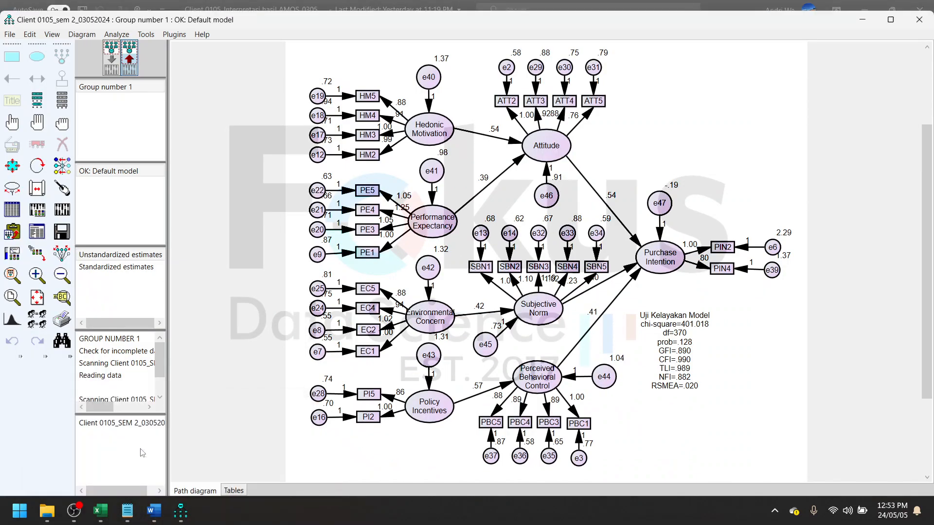
pyautogui.moveTo(181, 510)
pyautogui.click(240, 444)
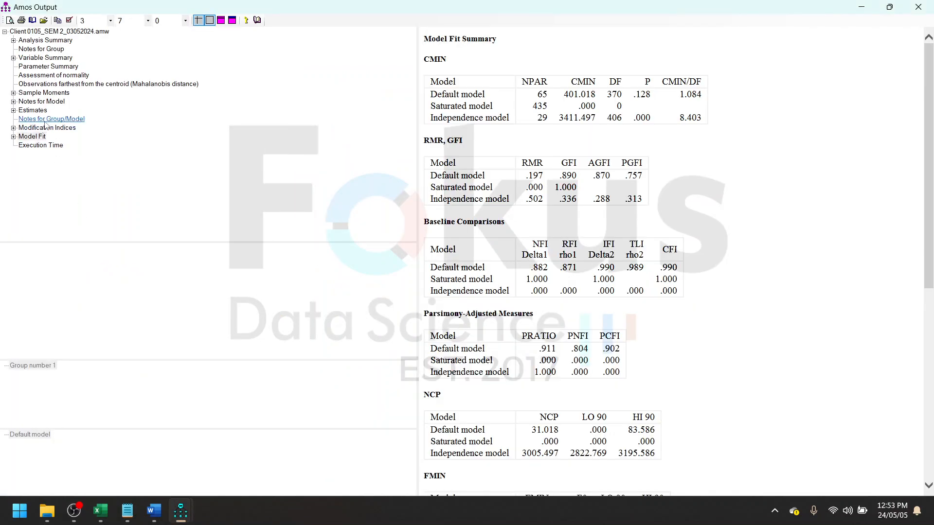
pyautogui.click(33, 110)
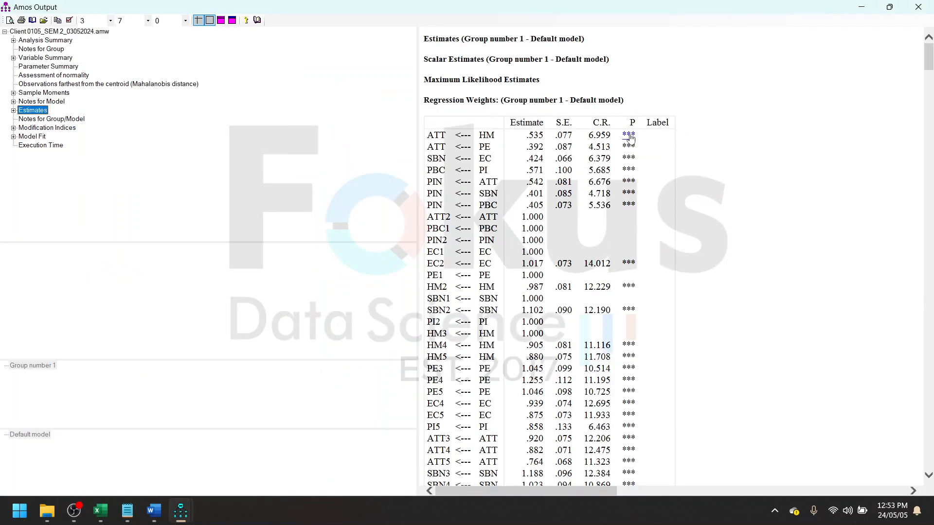
pyautogui.moveTo(431, 137); pyautogui.dragTo(668, 210)
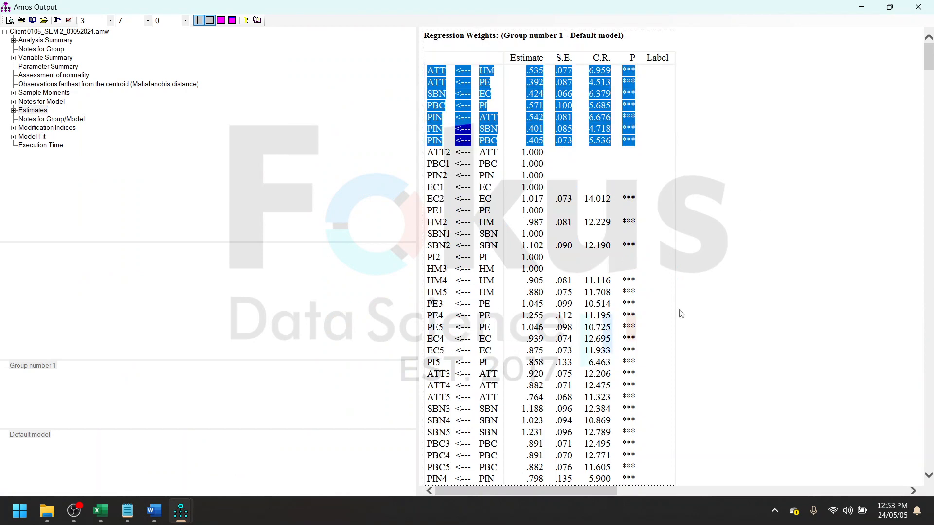
pyautogui.scroll(-7, 682, 314)
pyautogui.scroll(8, 692, 353)
pyautogui.click(668, 228)
pyautogui.scroll(-2, 672, 219)
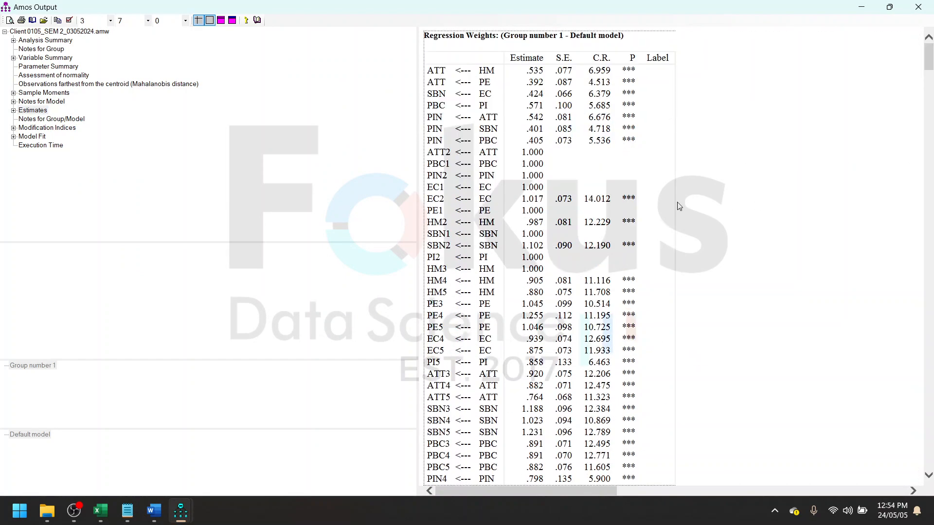
pyautogui.moveTo(643, 146); pyautogui.dragTo(428, 58)
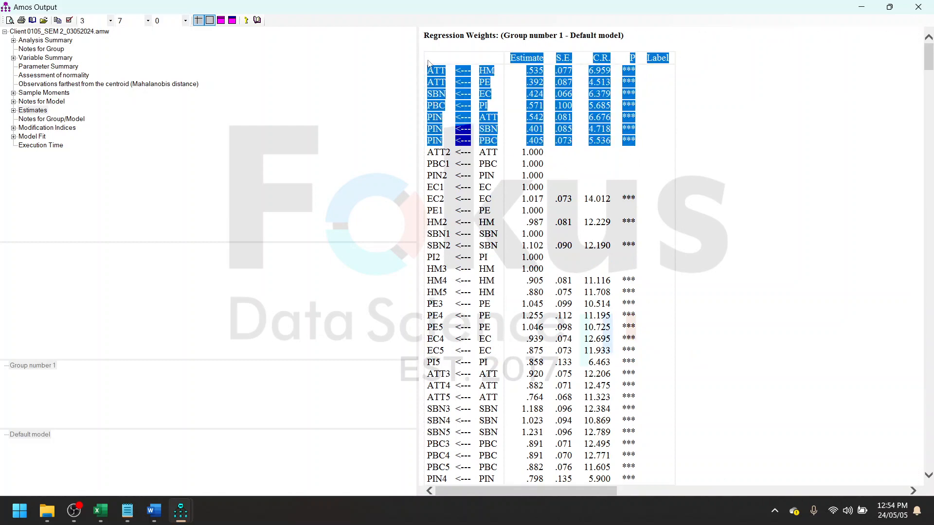
# - Find the Standardized Indirect Effects table in the estimates and highlight it from its title through the PIN4 row
pyautogui.scroll(-15, 585, 277)
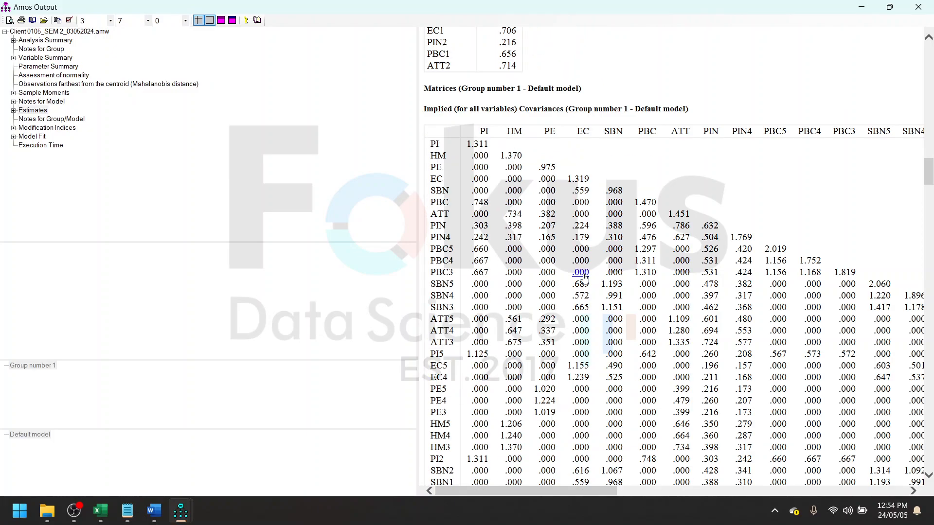
pyautogui.scroll(-20, 585, 277)
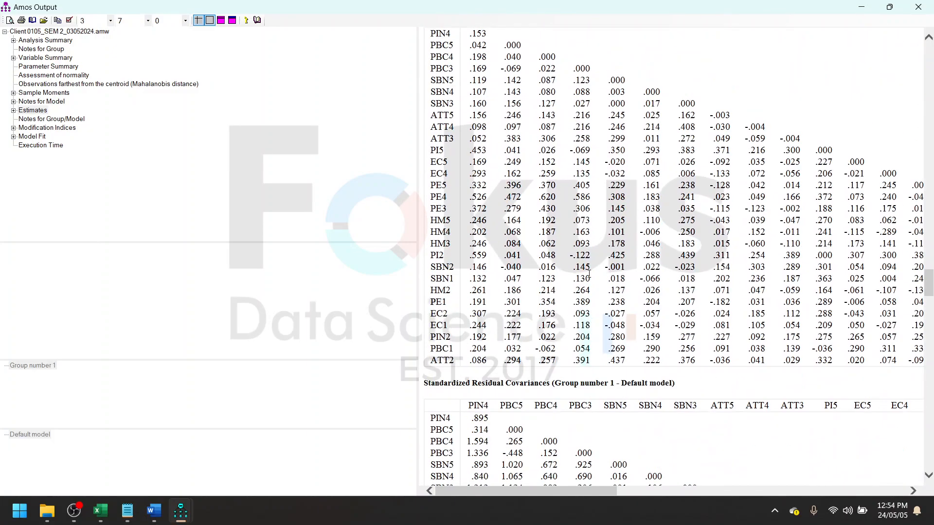
pyautogui.scroll(-15, 589, 275)
pyautogui.scroll(-15, 590, 278)
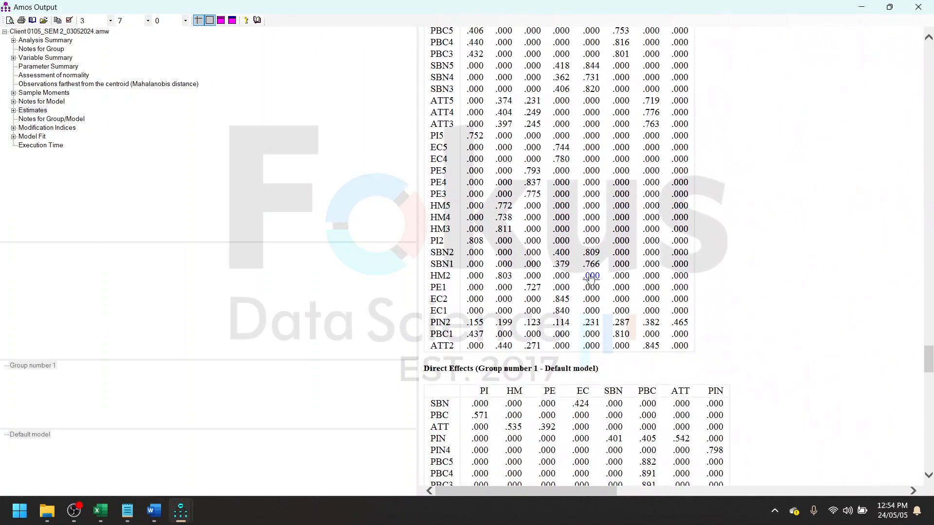
pyautogui.scroll(6, 590, 278)
pyautogui.scroll(-20, 590, 273)
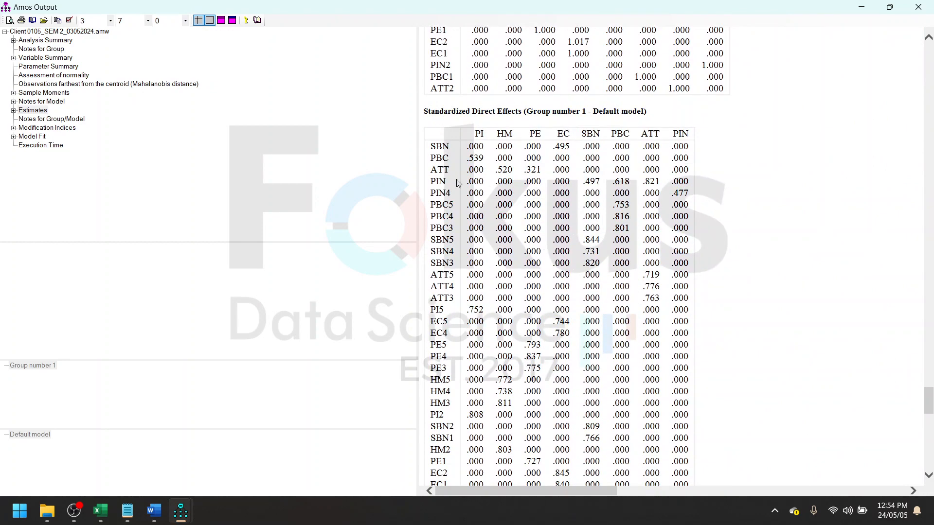
pyautogui.scroll(-12, 458, 183)
pyautogui.scroll(-9, 467, 189)
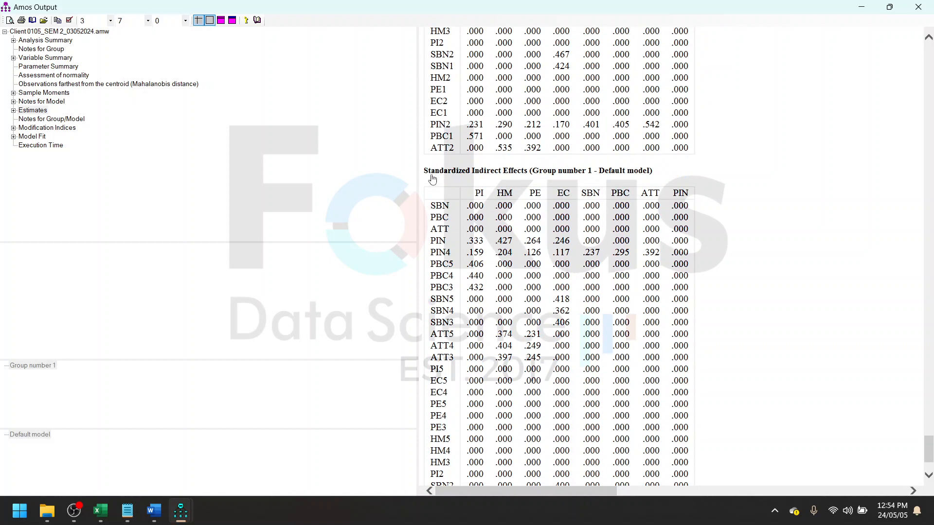
pyautogui.moveTo(422, 175); pyautogui.dragTo(692, 257)
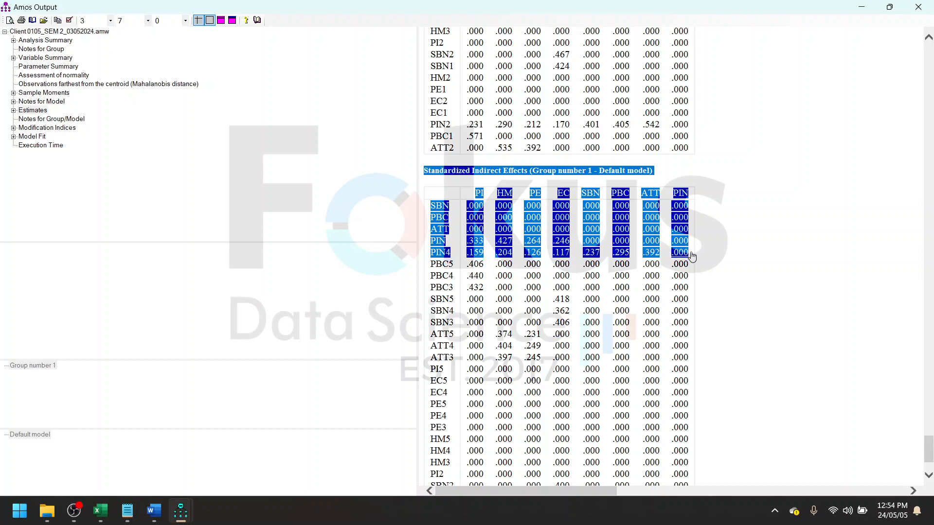
# - Go back to the Squared Multiple Correlations table in the estimates and examine its values
pyautogui.scroll(20, 706, 251)
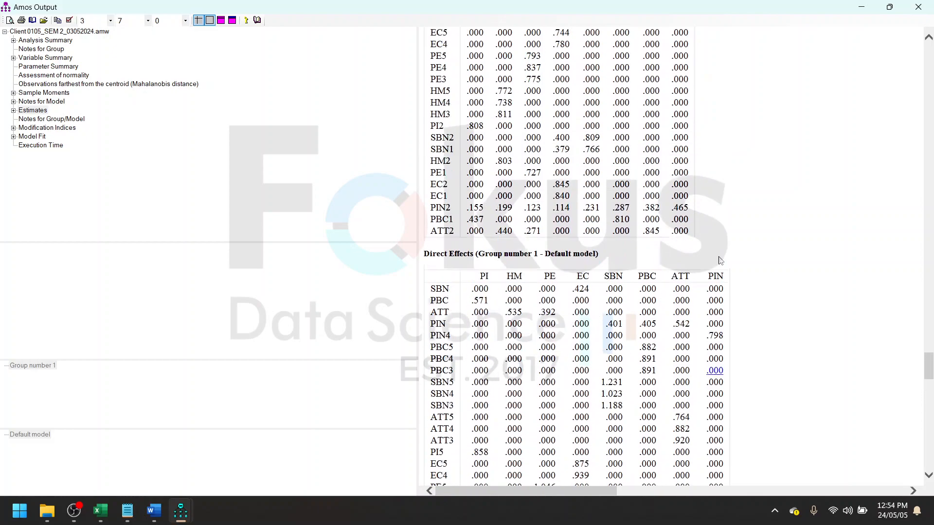
pyautogui.scroll(20, 720, 260)
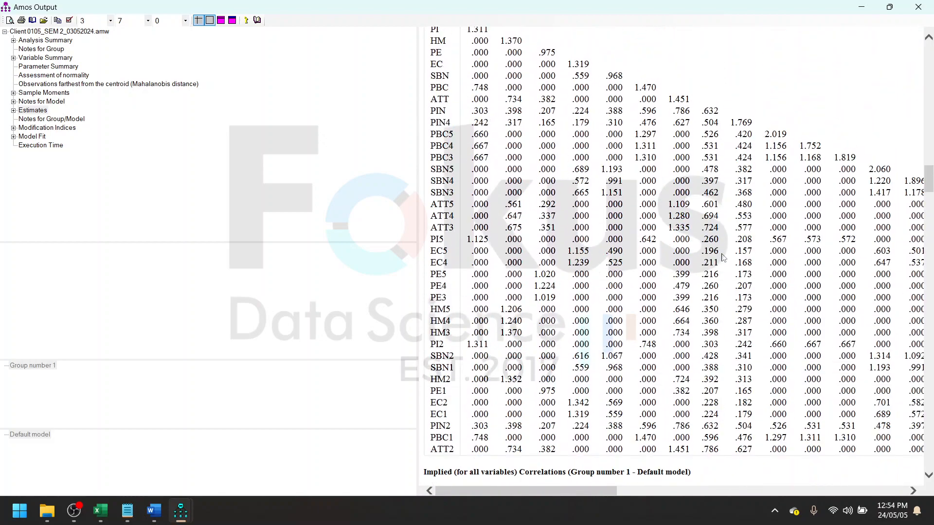
pyautogui.scroll(20, 724, 256)
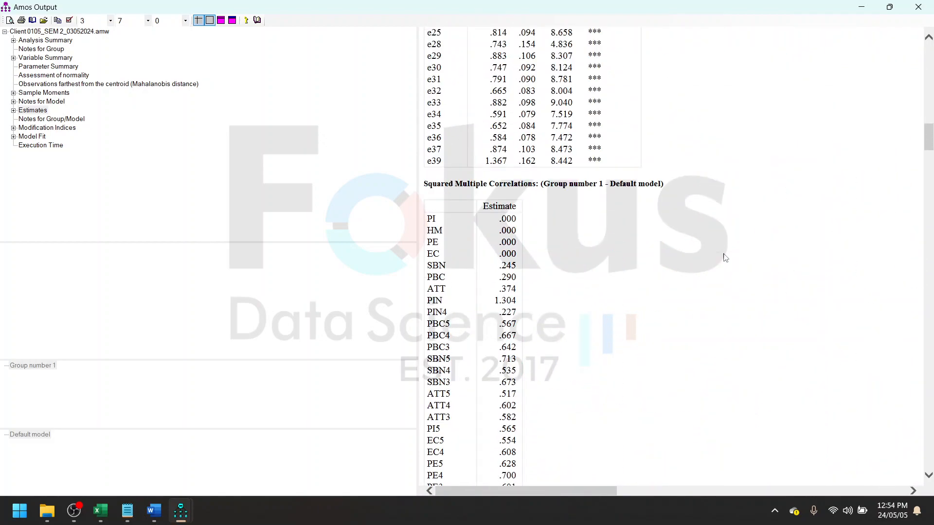
pyautogui.scroll(-5, 563, 208)
pyautogui.scroll(4, 580, 204)
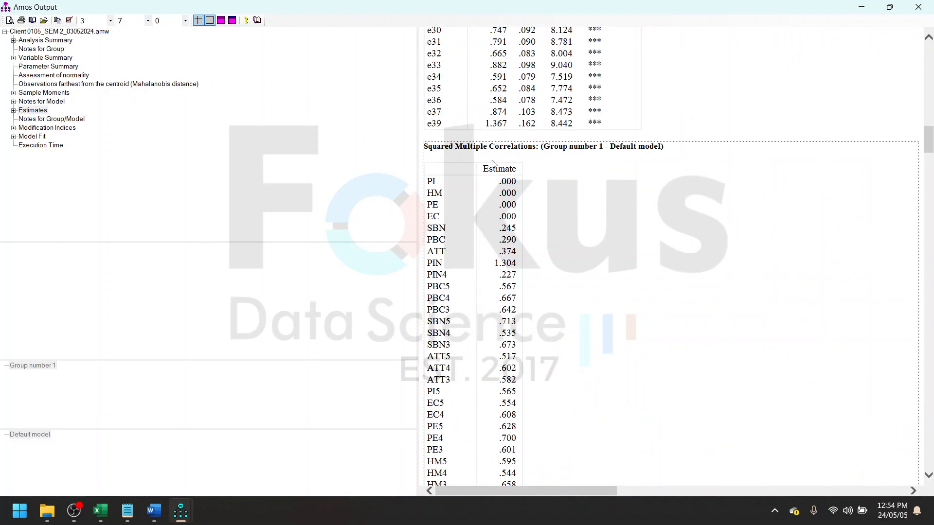
pyautogui.click(432, 150)
pyautogui.scroll(-2, 629, 254)
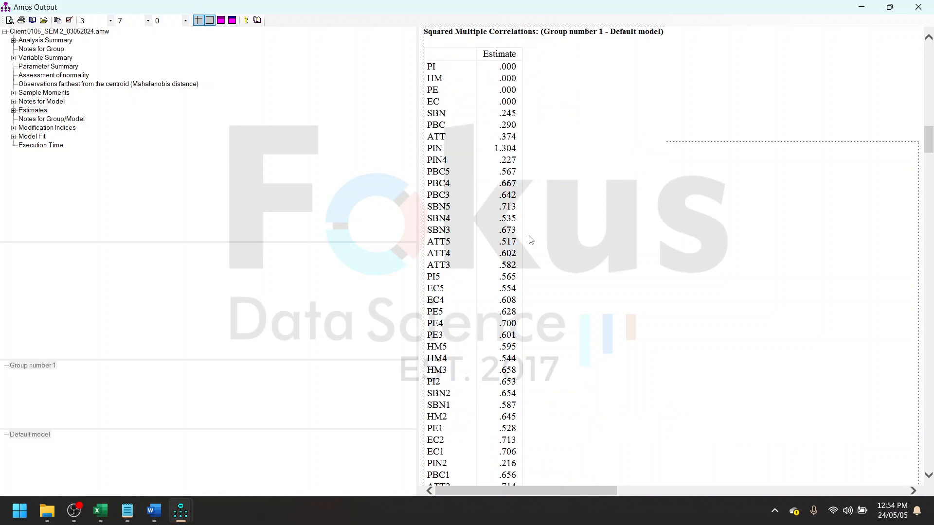
# - Go back to the Regression Weights table in the estimates and highlight the rows of the structural paths between the latent variables
pyautogui.scroll(15, 600, 261)
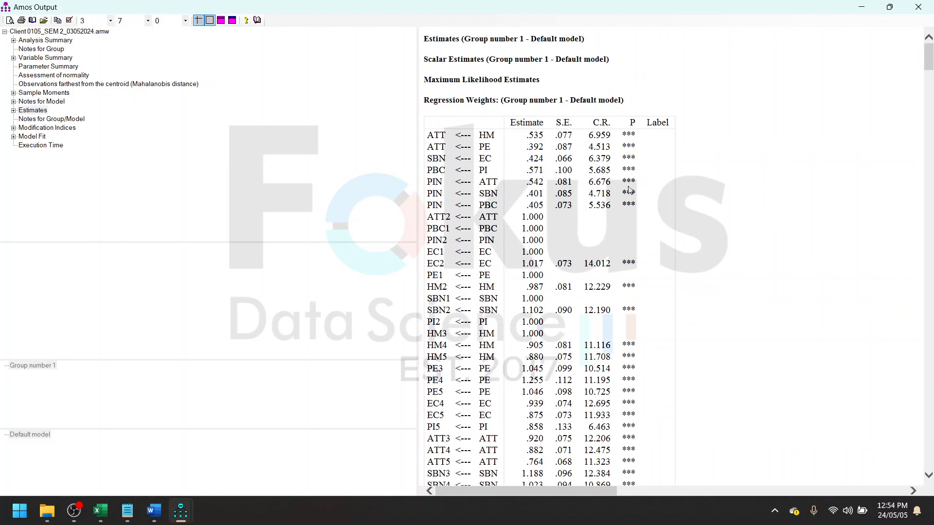
pyautogui.moveTo(652, 205); pyautogui.dragTo(429, 137)
pyautogui.scroll(-1, 437, 144)
pyautogui.click(762, 152)
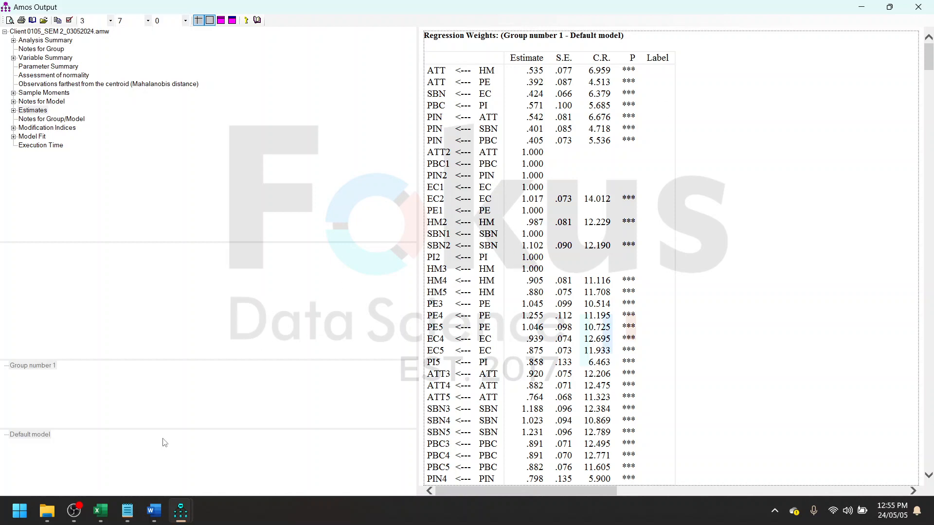
# - Switch to the Word report, review hypotheses H1 to H11 and the interpretation below the table, and minimize the report
pyautogui.click(154, 511)
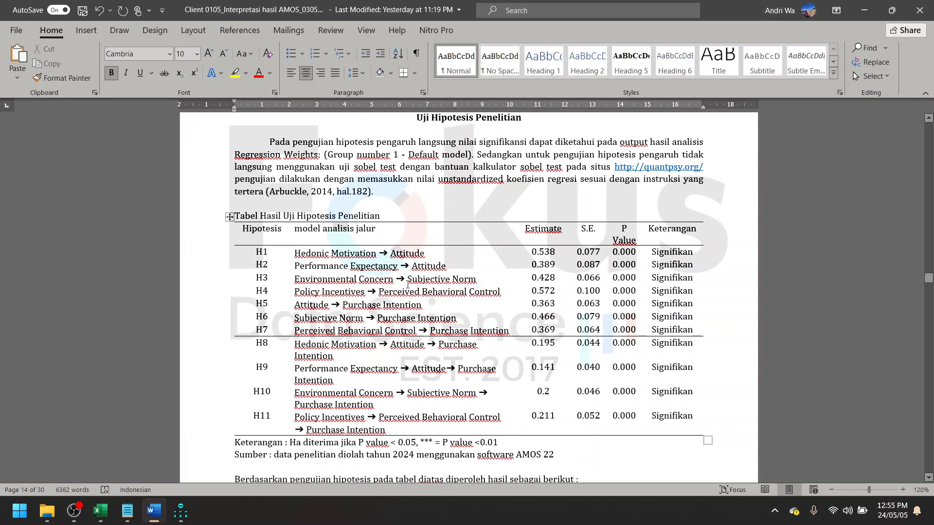
pyautogui.moveTo(326, 256); pyautogui.dragTo(421, 265)
pyautogui.click(381, 291)
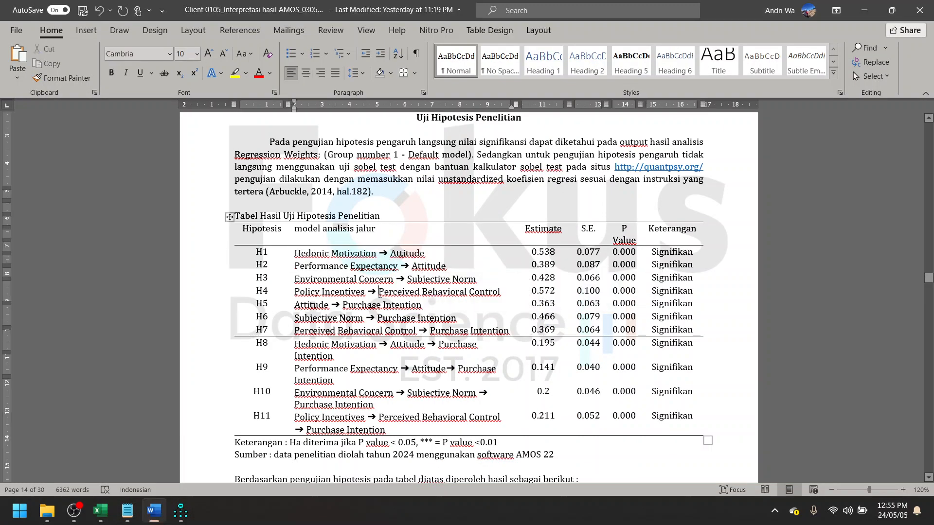
pyautogui.scroll(-2, 266, 290)
pyautogui.doubleClick(259, 287)
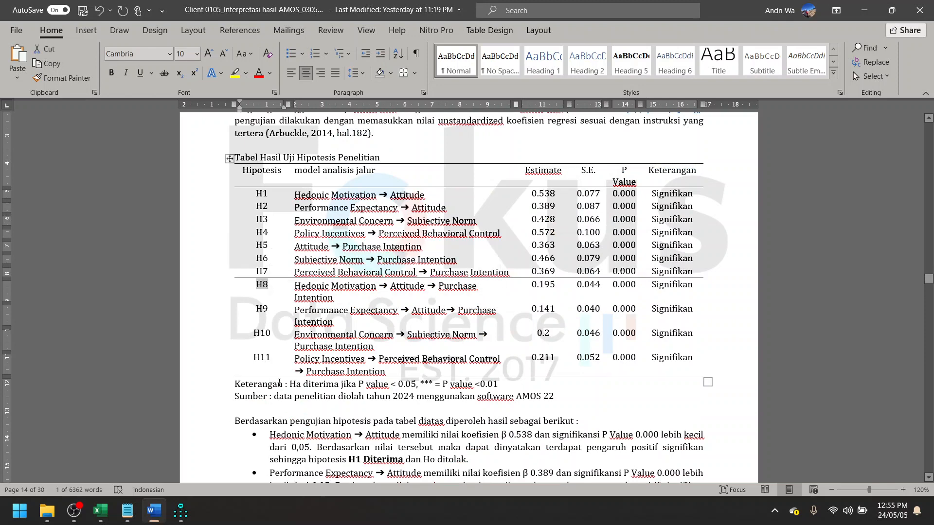
pyautogui.doubleClick(258, 359)
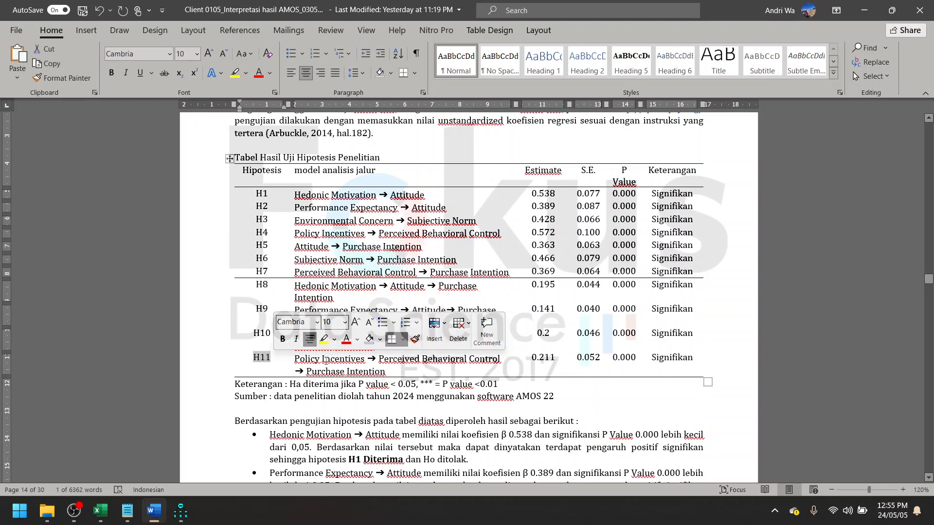
pyautogui.click(364, 360)
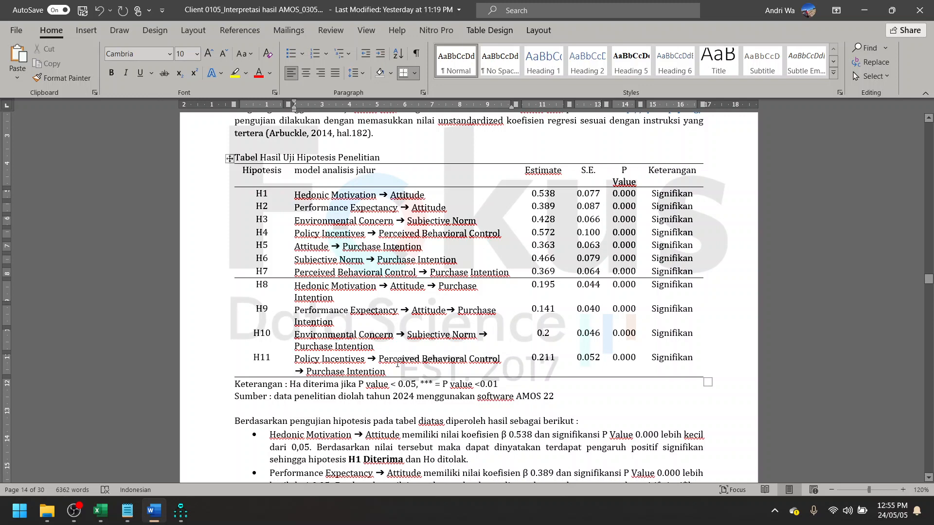
pyautogui.scroll(-3, 398, 364)
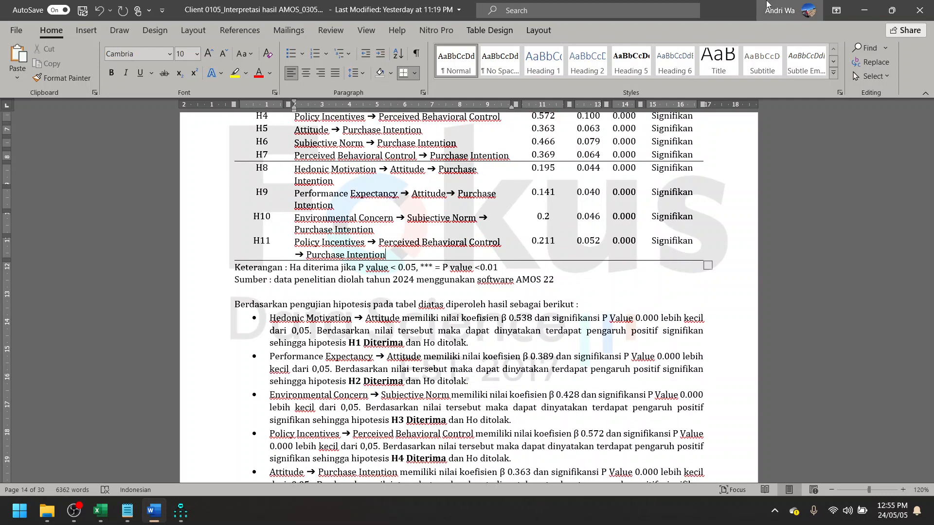
pyautogui.click(864, 11)
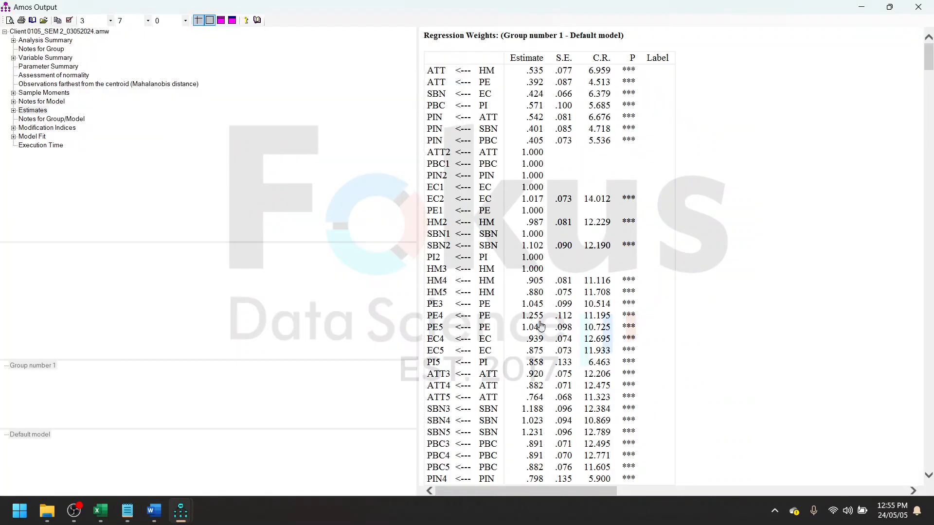
# - Switch to Chrome and search Google in a new tab for "sobel test calculator online"
pyautogui.click(19, 510)
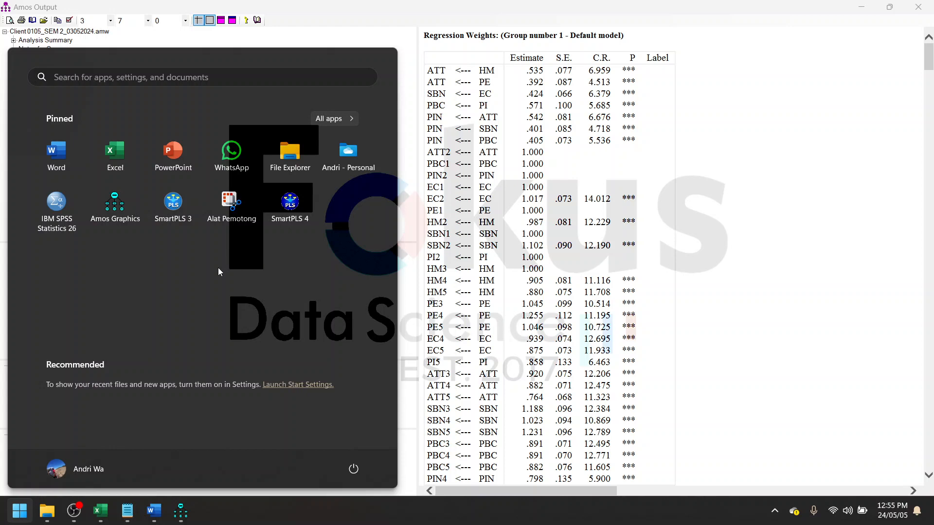
pyautogui.write('ch')
pyautogui.press('Return')
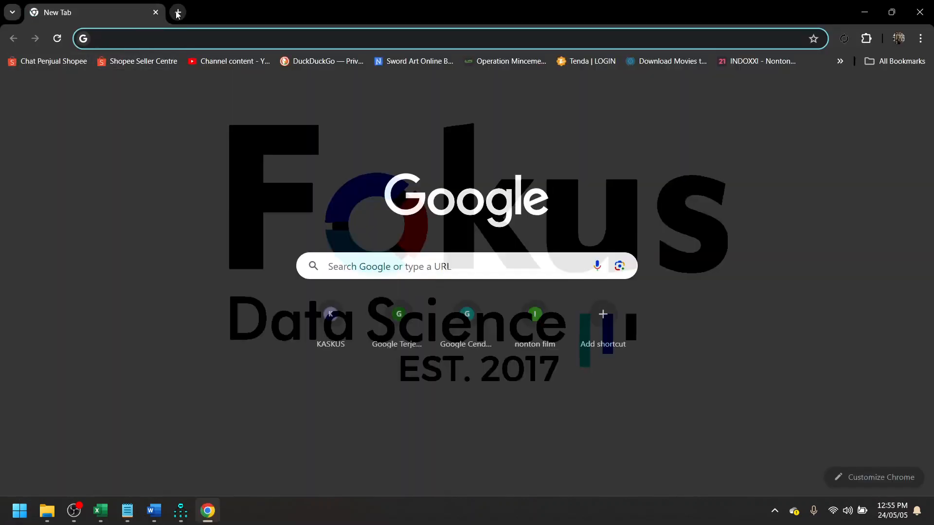
pyautogui.click(177, 12)
pyautogui.click(162, 44)
pyautogui.write('sobel test calculator online')
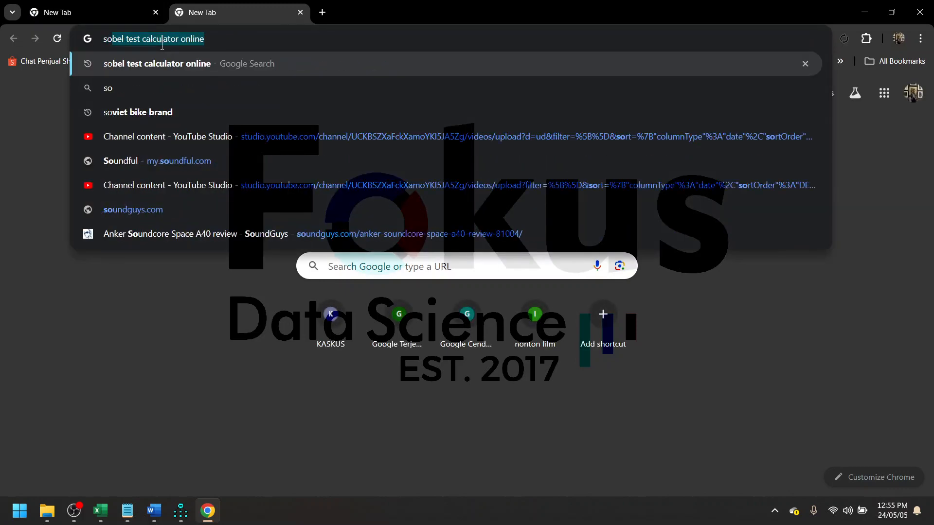
pyautogui.press('Return')
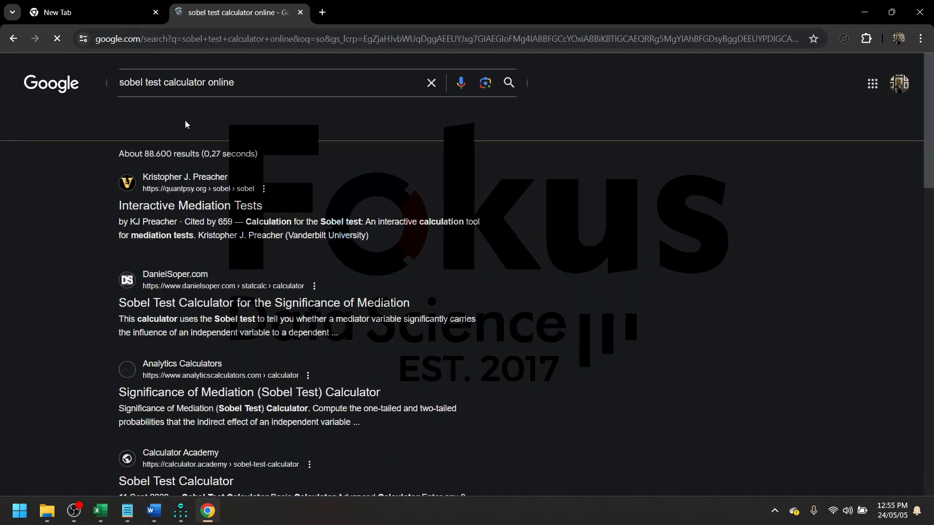
# - Open the quantpsy.org Interactive Mediation Tests result and go to the Sobel test input form
pyautogui.click(190, 205)
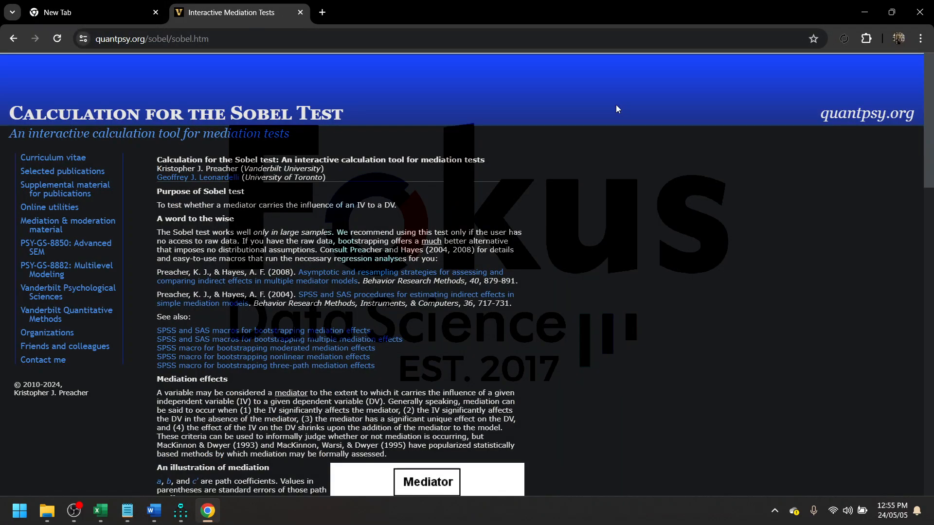
pyautogui.scroll(-10, 450, 234)
pyautogui.scroll(2, 428, 271)
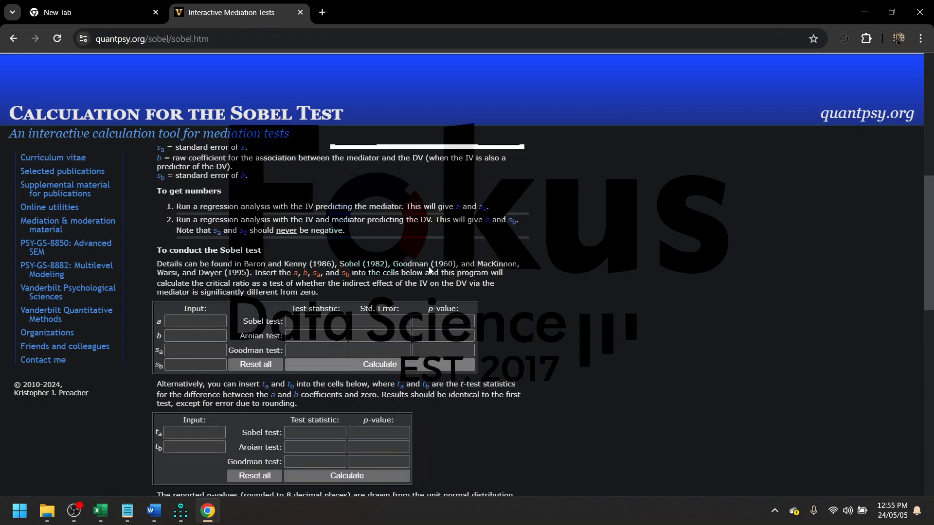
pyautogui.scroll(-3, 428, 267)
pyautogui.scroll(2, 427, 262)
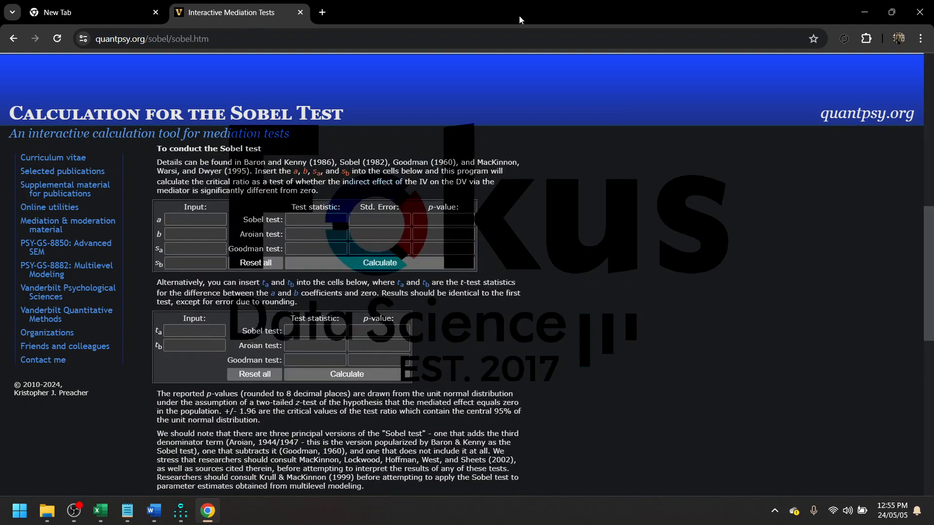
# - Arrange the Sobel calculator side by side with the Client 0105_DATA Excel workbook
pyautogui.moveTo(519, 17); pyautogui.dragTo(313, 92)
pyautogui.moveTo(385, 80); pyautogui.dragTo(0, 83)
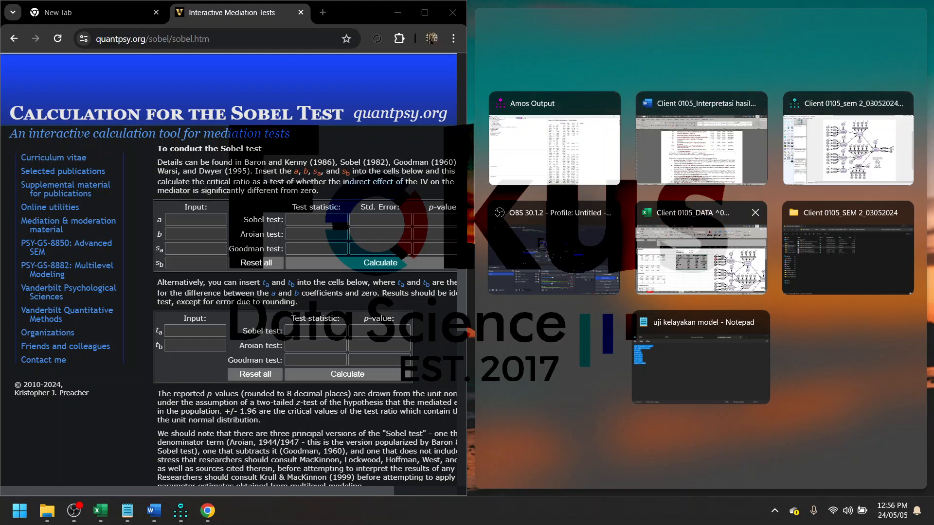
pyautogui.click(714, 266)
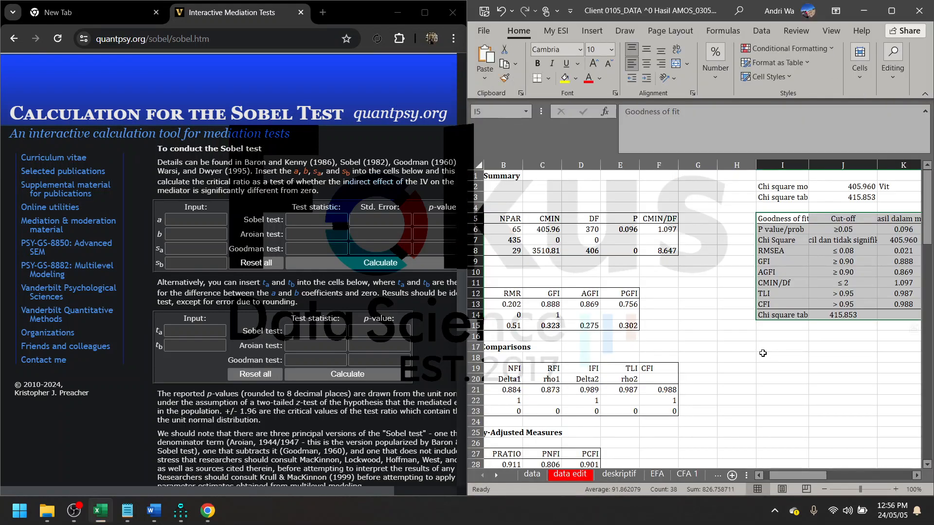
# - Examine the path diagram on the SEM 2 sheet, including the Attitude and Policy Incentives paths
pyautogui.hscroll(3, 793, 360)
pyautogui.hscroll(3, 792, 360)
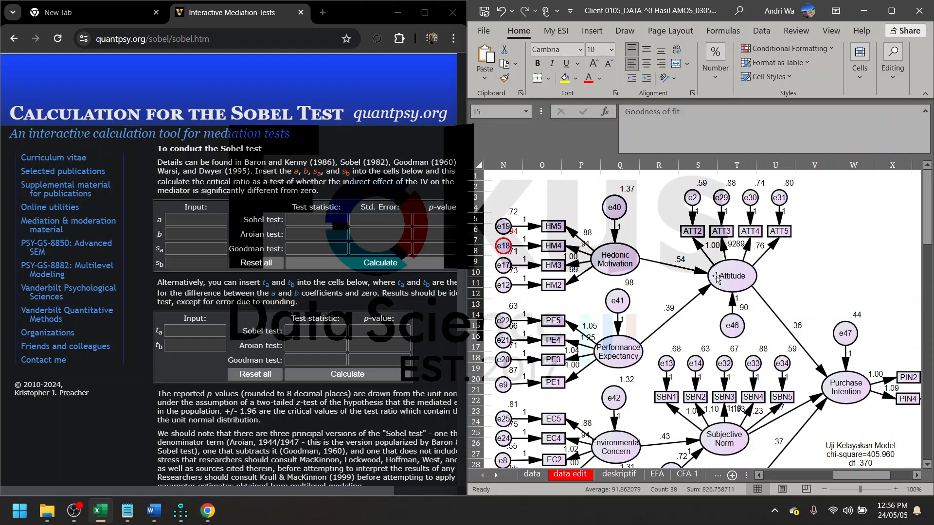
pyautogui.hscroll(-6, 760, 275)
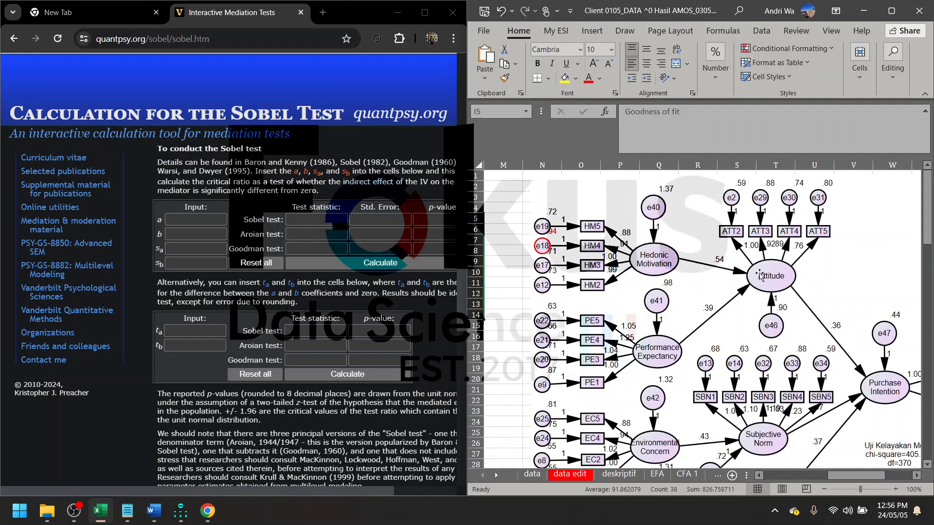
pyautogui.scroll(-8, 756, 291)
pyautogui.scroll(-2, 755, 292)
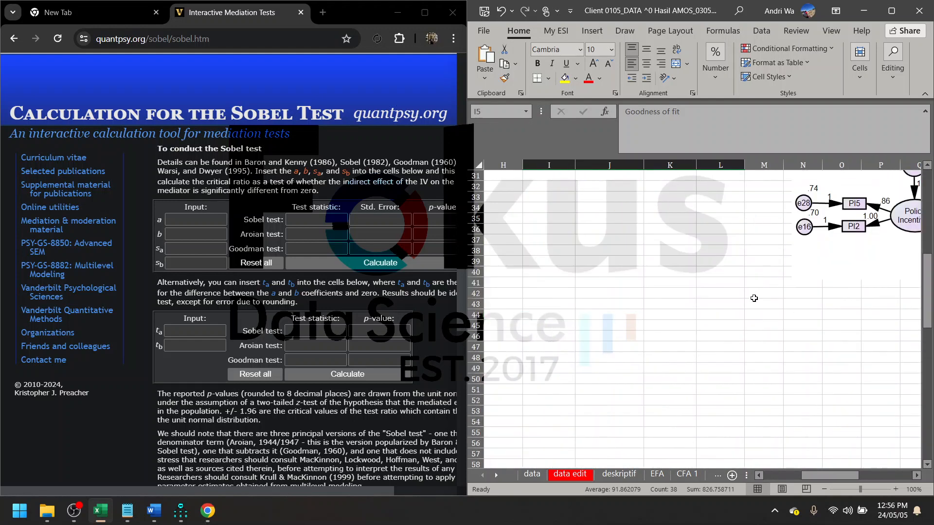
pyautogui.click(740, 336)
pyautogui.hscroll(1, 742, 341)
pyautogui.hscroll(2, 742, 341)
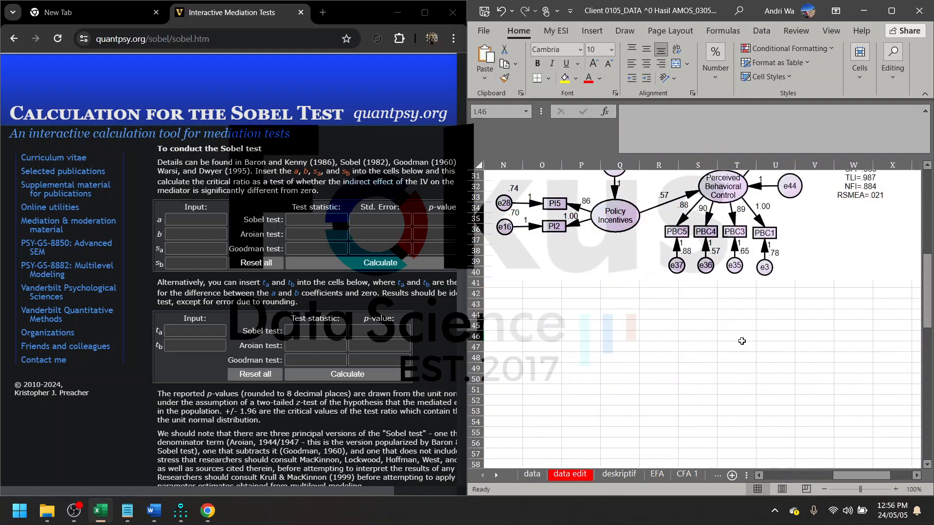
pyautogui.scroll(10, 701, 384)
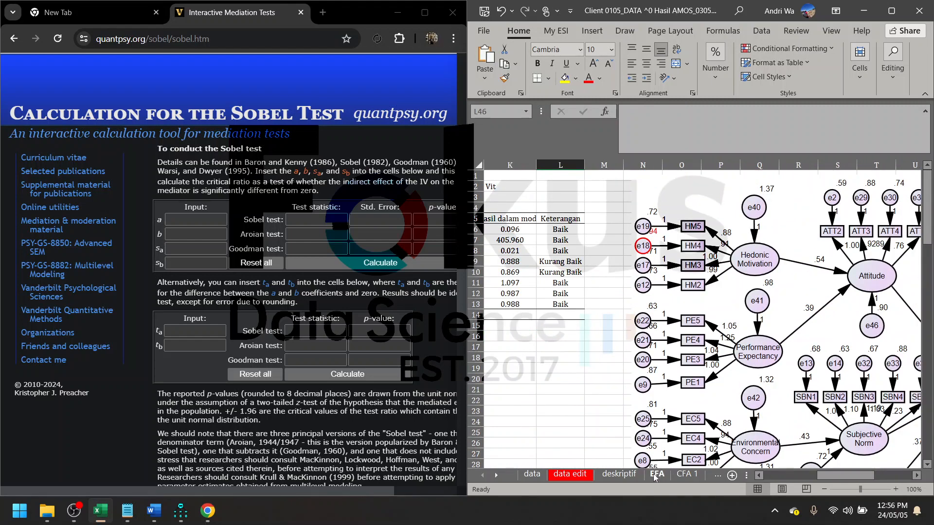
# - Open the workbook's Hipotesis sheet and bring the hypothesis table with its estimates and standard errors into view
pyautogui.click(497, 476)
pyautogui.click(496, 476)
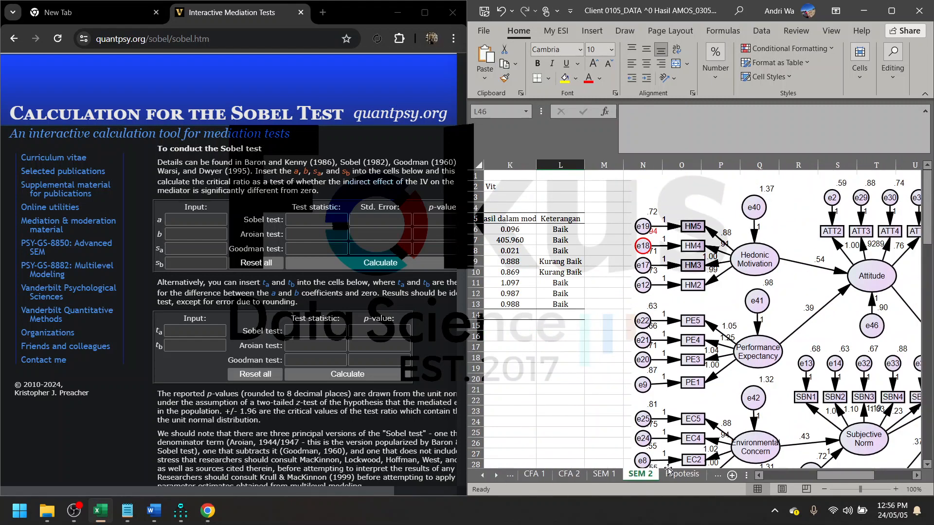
pyautogui.click(682, 474)
pyautogui.hscroll(5, 745, 371)
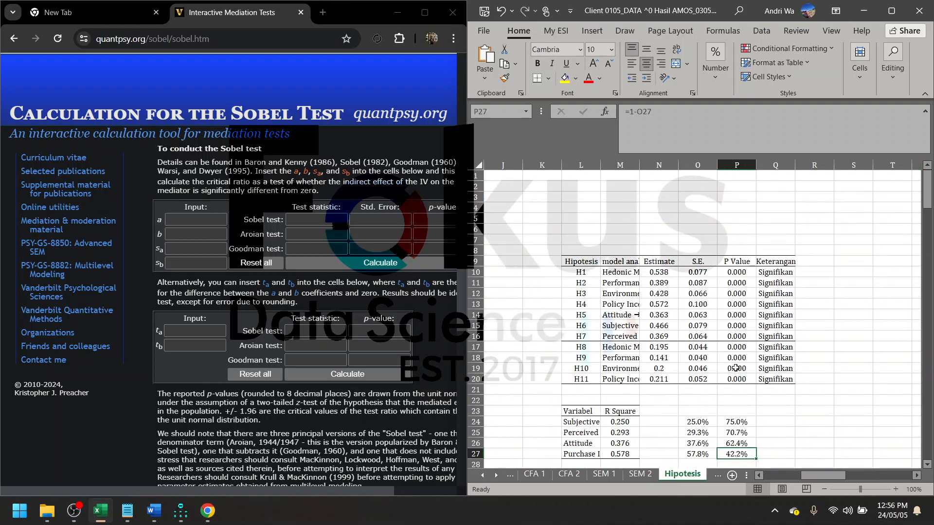
# - Copy the H5 Attitude → Purchase Intention estimate 0.363 into the Sobel calculator's b and its S.E. 0.063 into sb
pyautogui.click(627, 315)
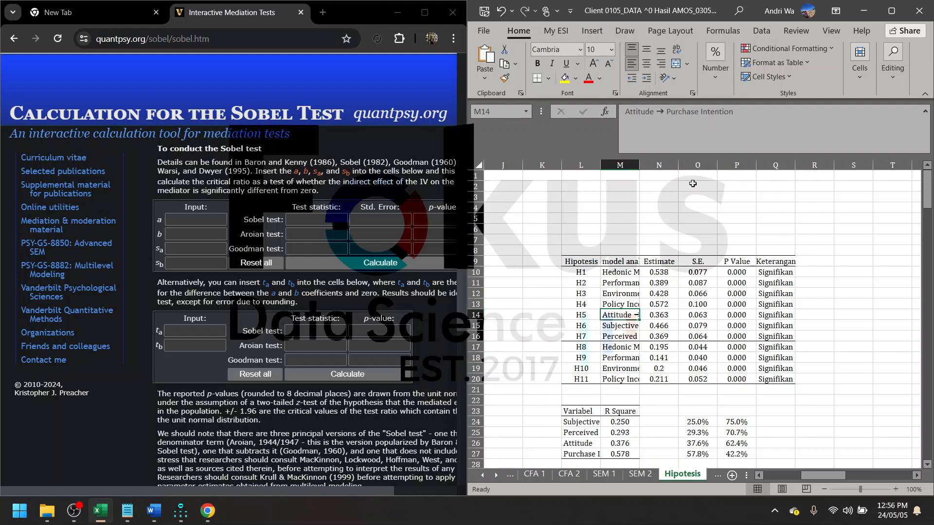
pyautogui.click(663, 317)
pyautogui.hotkey('ctrl', 'c')
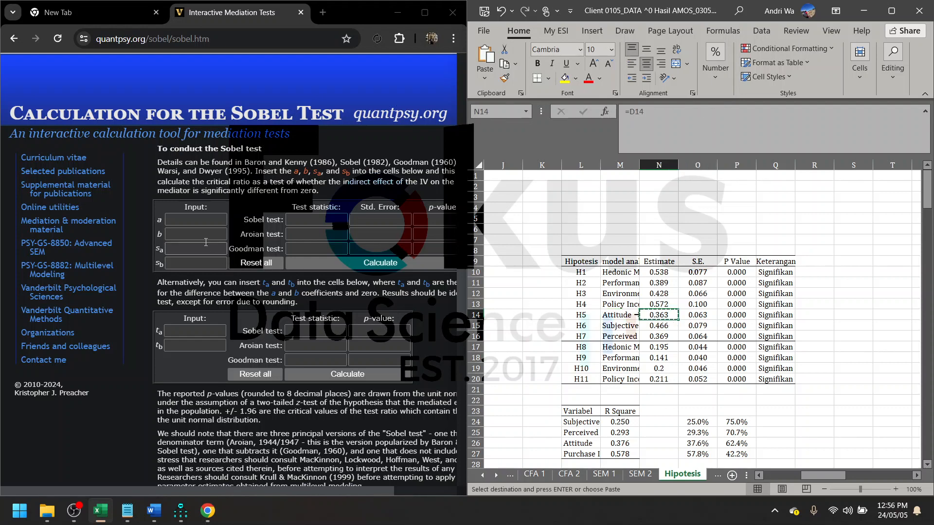
pyautogui.click(171, 235)
pyautogui.hotkey('ctrl', 'v')
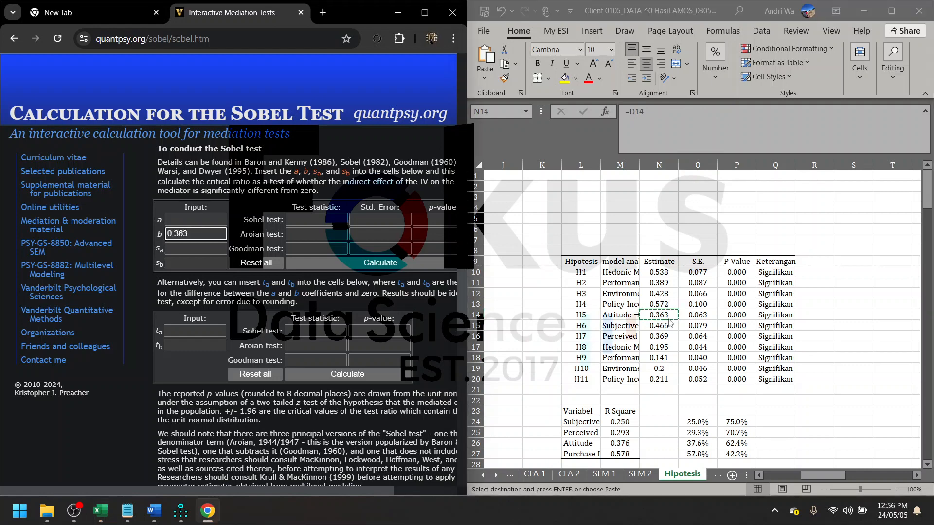
pyautogui.click(697, 315)
pyautogui.hotkey('ctrl', 'c')
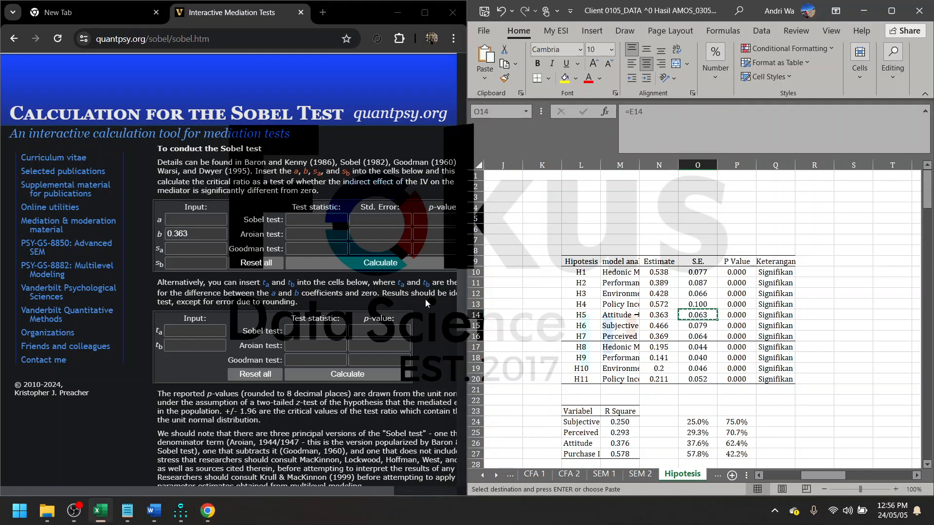
pyautogui.click(171, 265)
pyautogui.hotkey('ctrl', 'v')
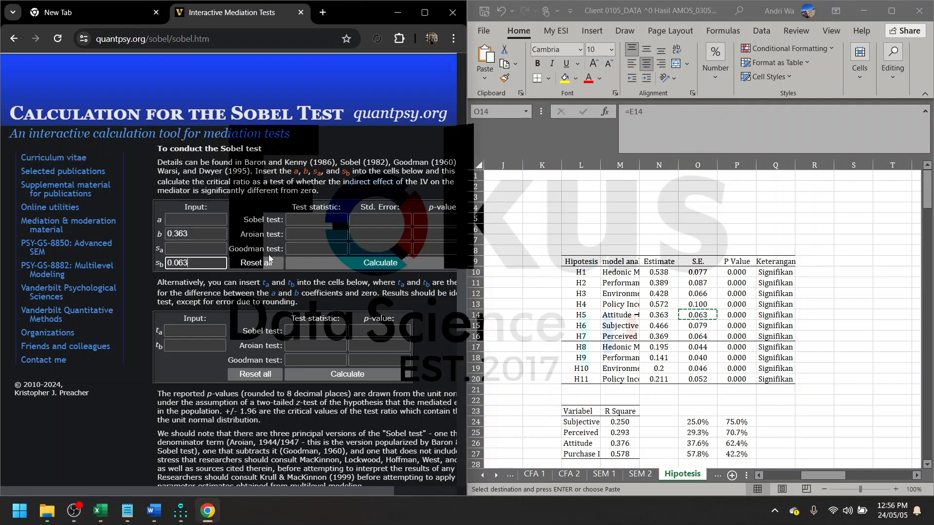
# - Check the mediation illustration on the calculator page for where a, b and their standard errors belong, and return to the Sobel form
pyautogui.scroll(4, 269, 253)
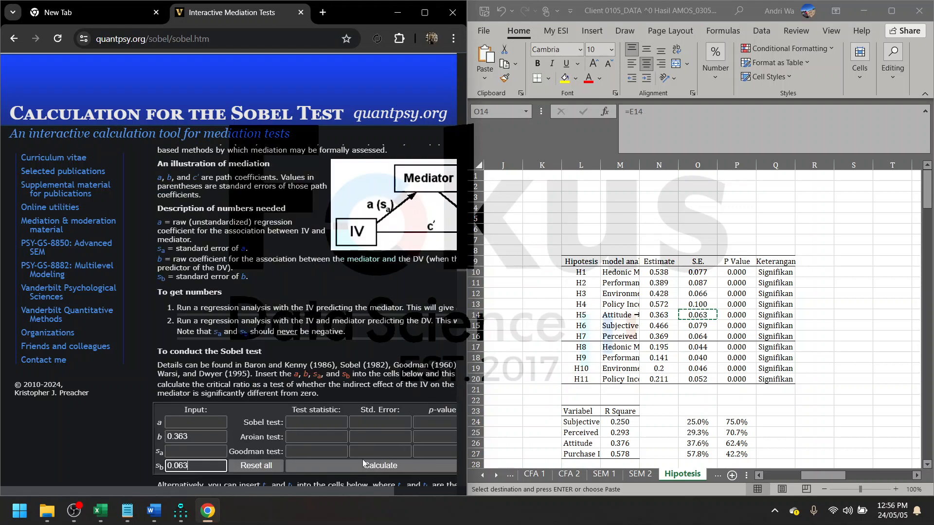
pyautogui.moveTo(308, 488); pyautogui.dragTo(362, 488)
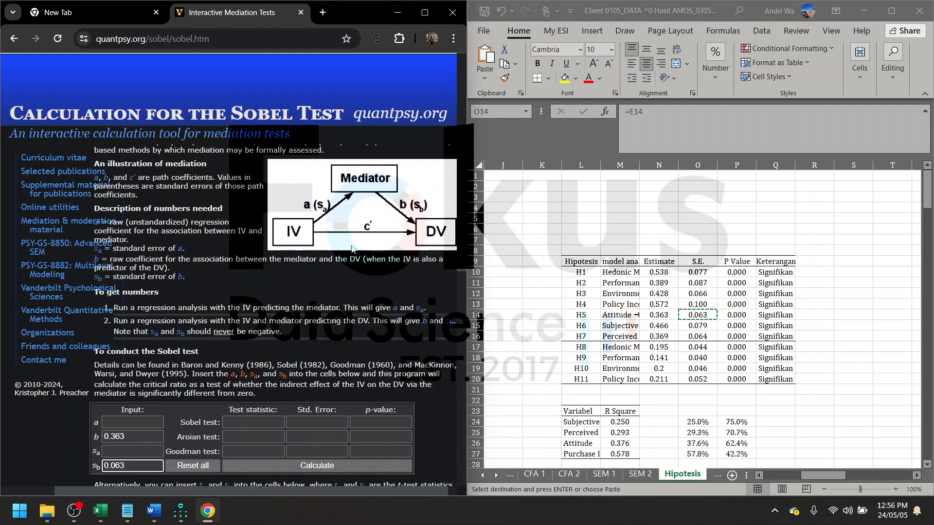
pyautogui.scroll(-4, 300, 304)
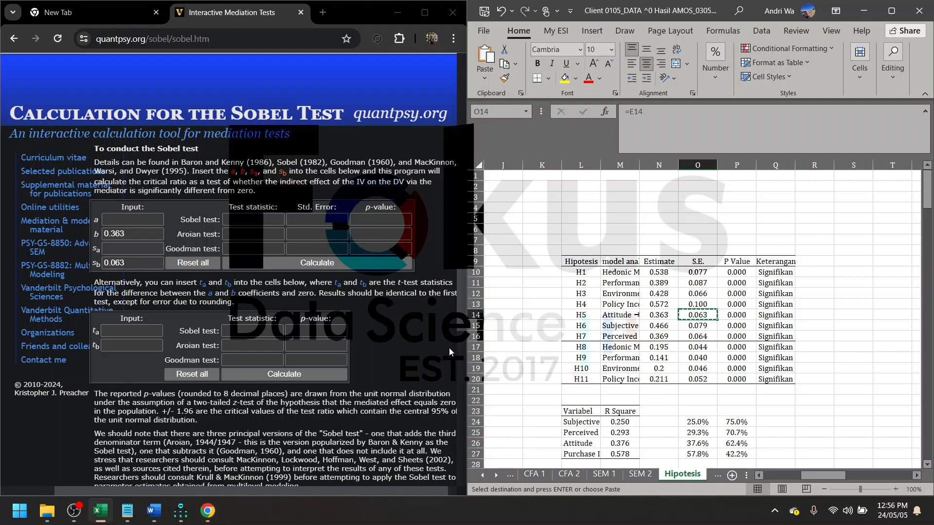
# - Check the Hedonic Motivation path in the SEM 2 diagram, and copy the H1 estimate 0.538 from the Hipotesis sheet into the Sobel calculator's a
pyautogui.click(132, 220)
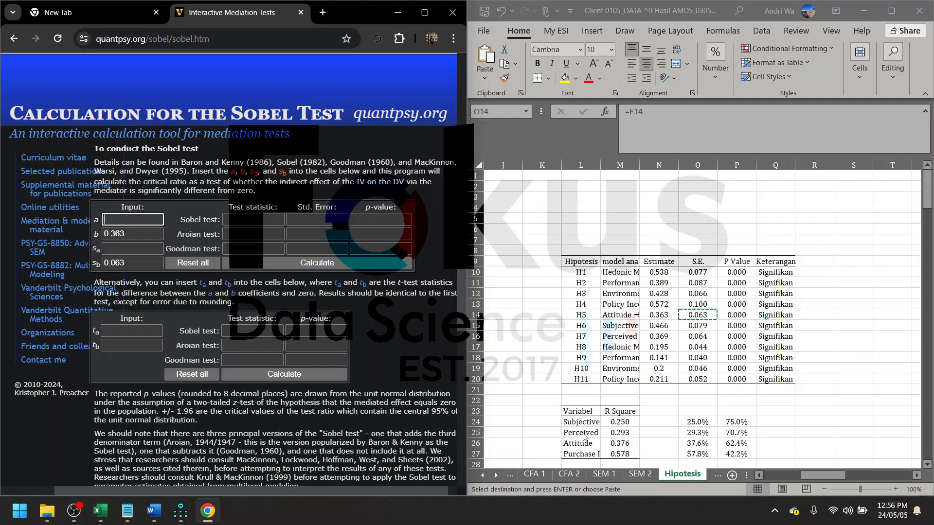
pyautogui.click(632, 474)
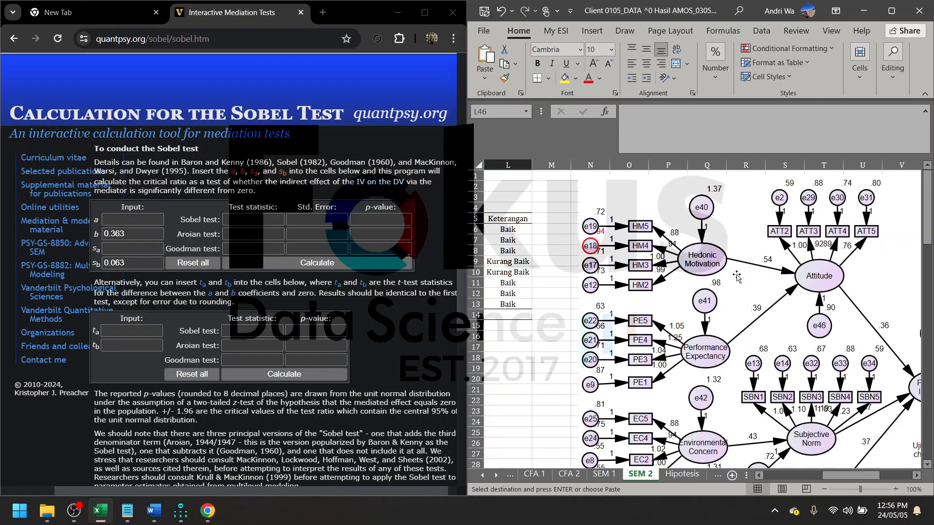
pyautogui.hscroll(2, 694, 265)
pyautogui.click(682, 474)
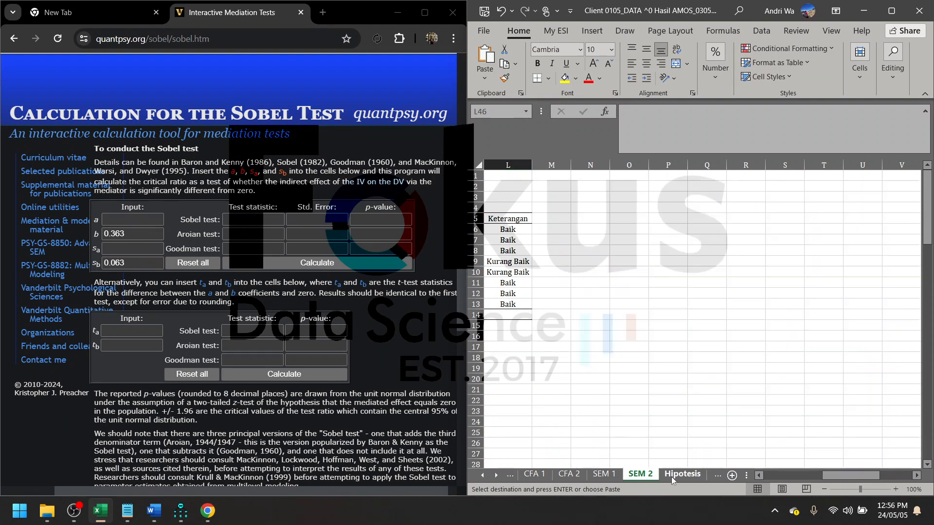
pyautogui.click(624, 273)
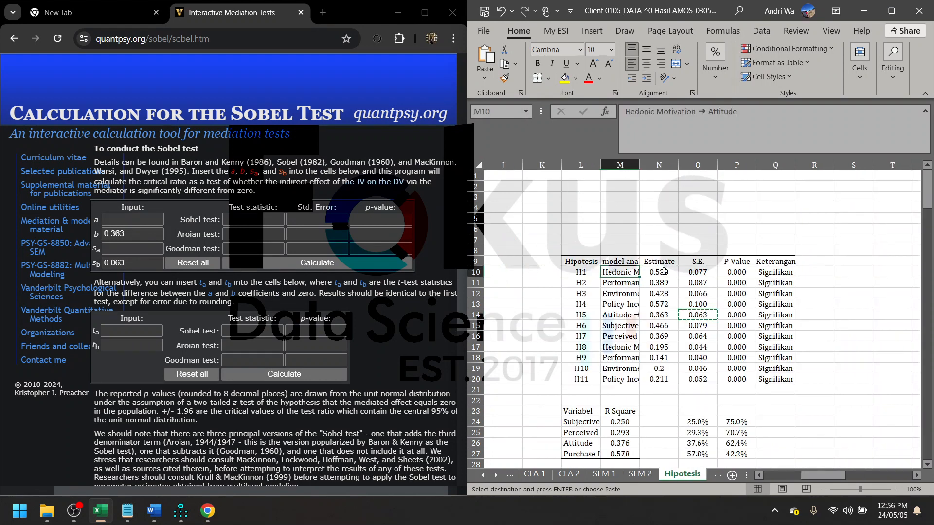
pyautogui.click(664, 271)
pyautogui.hotkey('ctrl', 'c')
pyautogui.click(153, 215)
pyautogui.hotkey('ctrl', 'v')
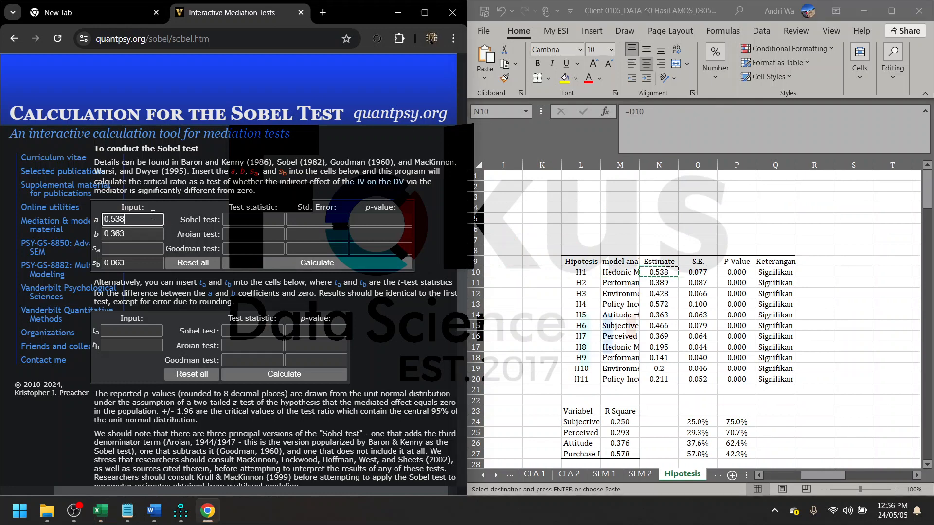
# - Copy the H1 standard error 0.077 into the Sobel calculator's sa and calculate the test
pyautogui.click(696, 274)
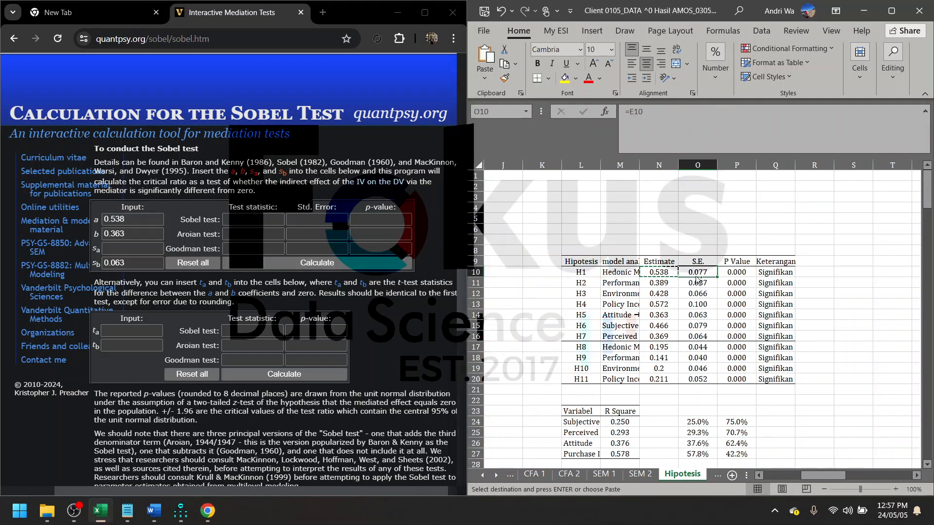
pyautogui.hotkey('ctrl', 'c')
pyautogui.click(138, 248)
pyautogui.hotkey('ctrl', 'v')
pyautogui.click(270, 263)
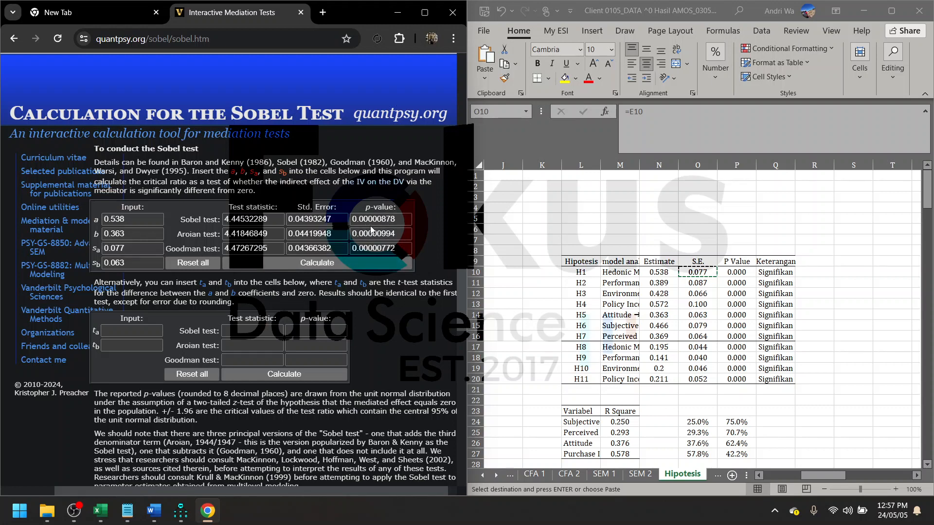
# - Compare the Sobel test's p-value with the recorded estimate and P Value of H8 Hedonic Motivation → Attitude → Purchase Intention
pyautogui.doubleClick(405, 222)
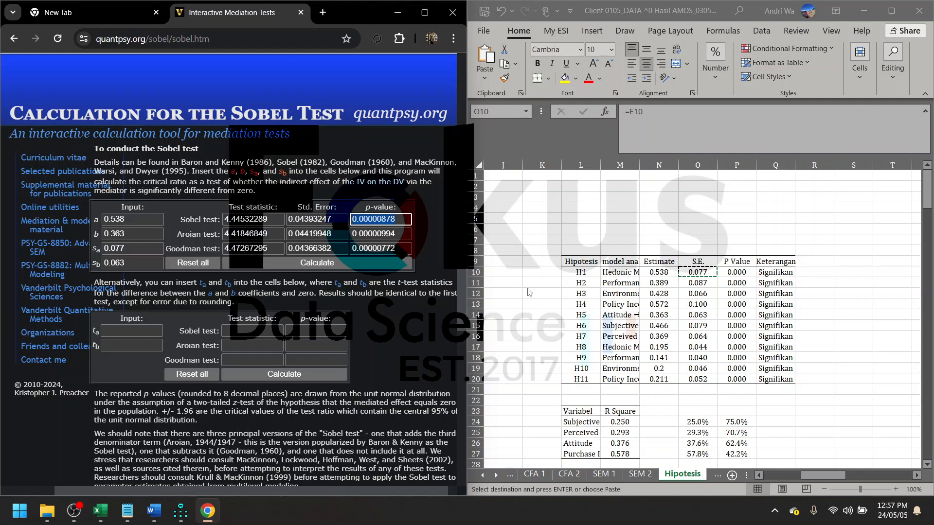
pyautogui.click(617, 346)
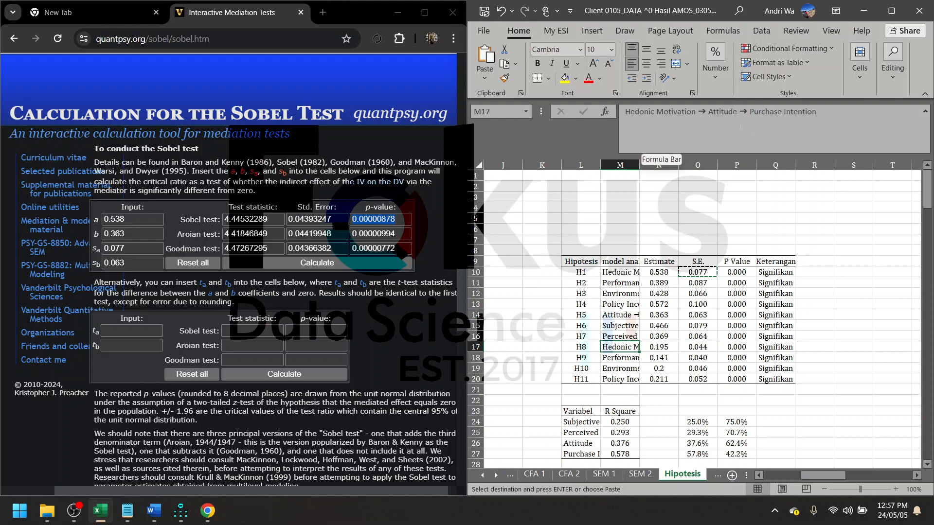
pyautogui.click(665, 346)
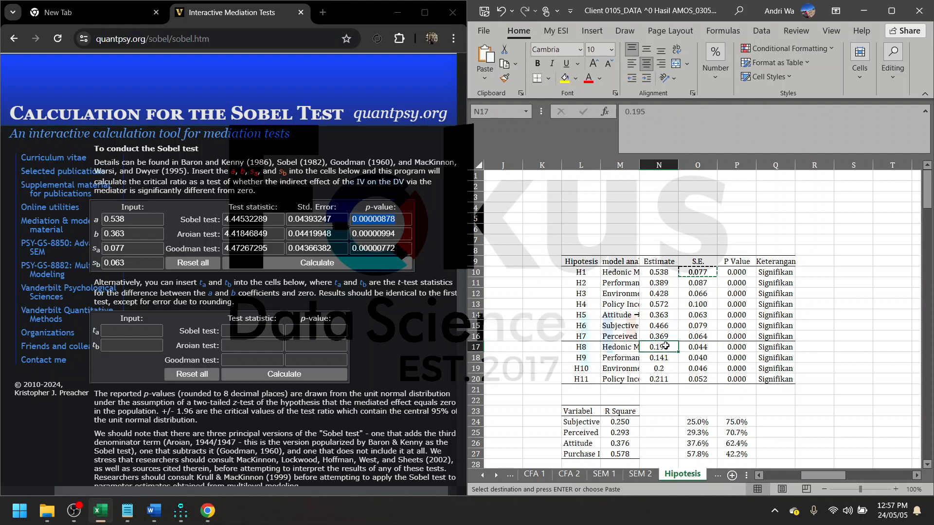
pyautogui.click(742, 350)
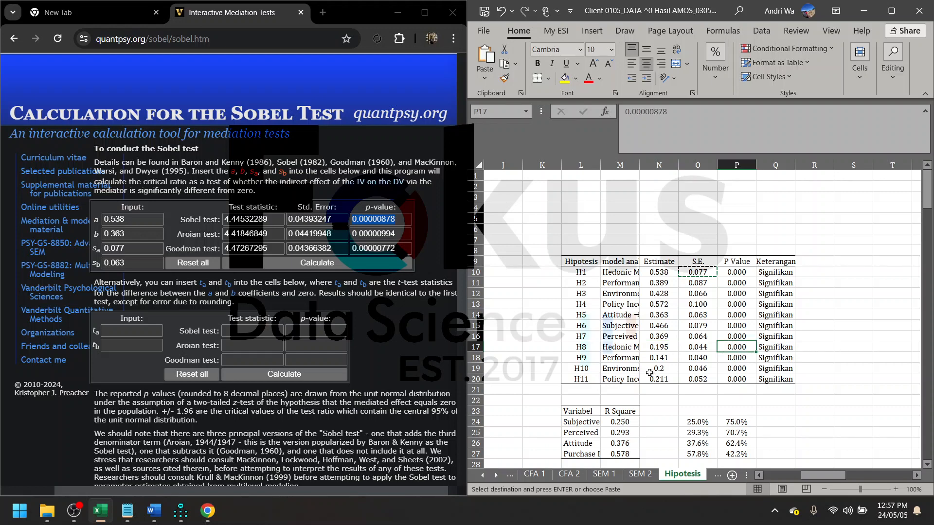
# - For H9's indirect effect, replace the Sobel calculator's a with the H2 Performance Expectancy → Attitude estimate 0.389
pyautogui.click(619, 358)
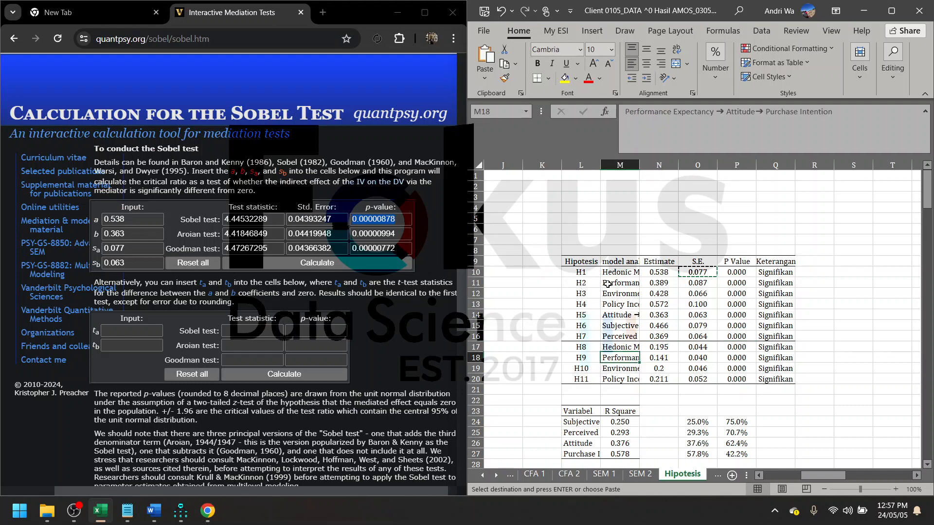
pyautogui.click(659, 284)
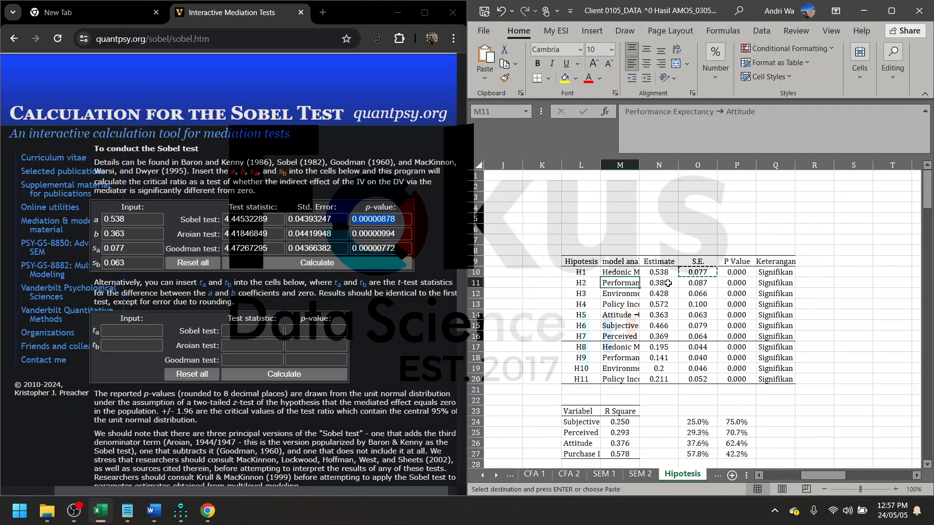
pyautogui.hotkey('ctrl', 'c')
pyautogui.doubleClick(134, 217)
pyautogui.hotkey('ctrl', 'v')
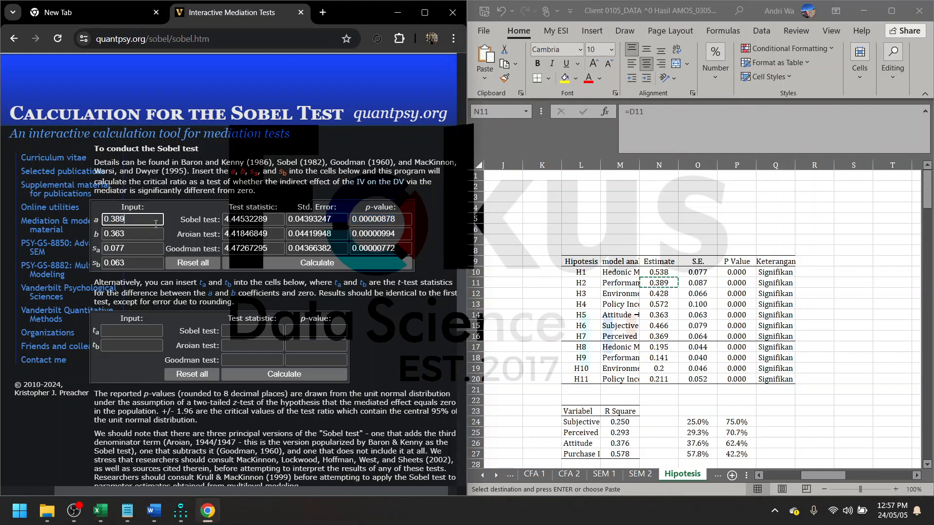
# - Replace sa with the H2 standard error 0.087, recalculate the Sobel test and check its p-value
pyautogui.click(697, 283)
pyautogui.hotkey('ctrl', 'c')
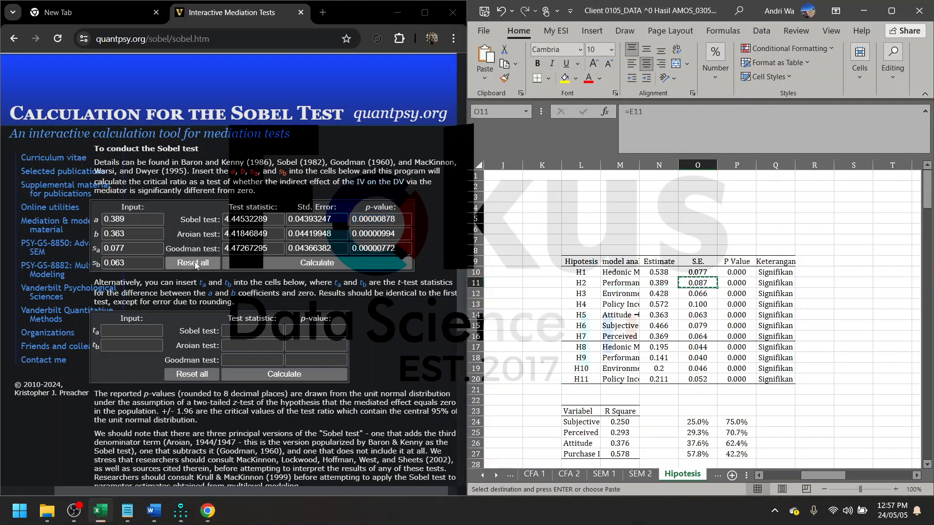
pyautogui.doubleClick(148, 248)
pyautogui.hotkey('ctrl', 'v')
pyautogui.click(284, 263)
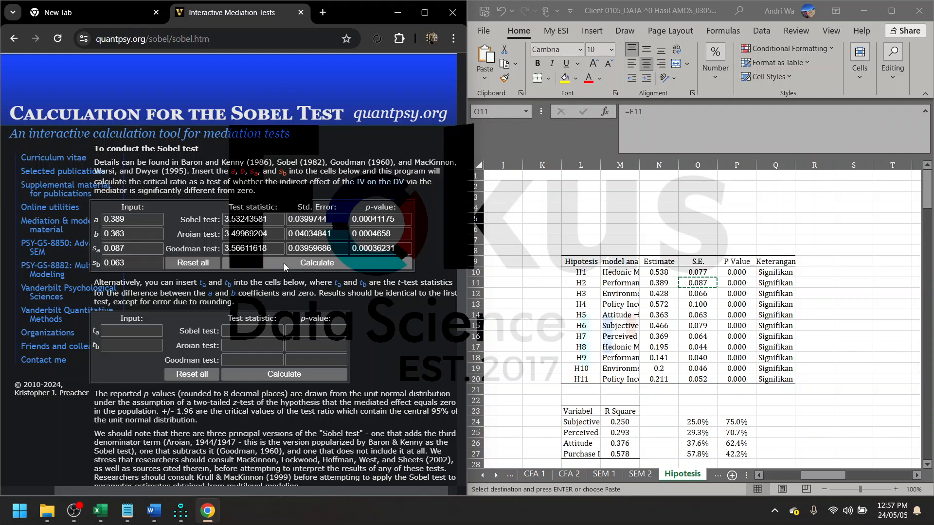
pyautogui.click(366, 220)
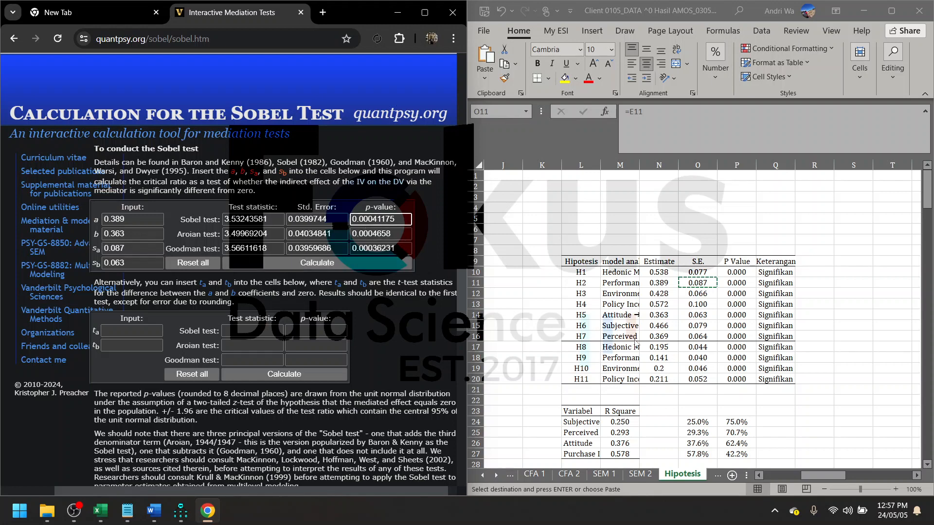
# - Bring the R Square table below the hypotheses into view and widen column L to show more of the variable names
pyautogui.click(657, 368)
pyautogui.scroll(-5, 658, 369)
pyautogui.scroll(3, 658, 369)
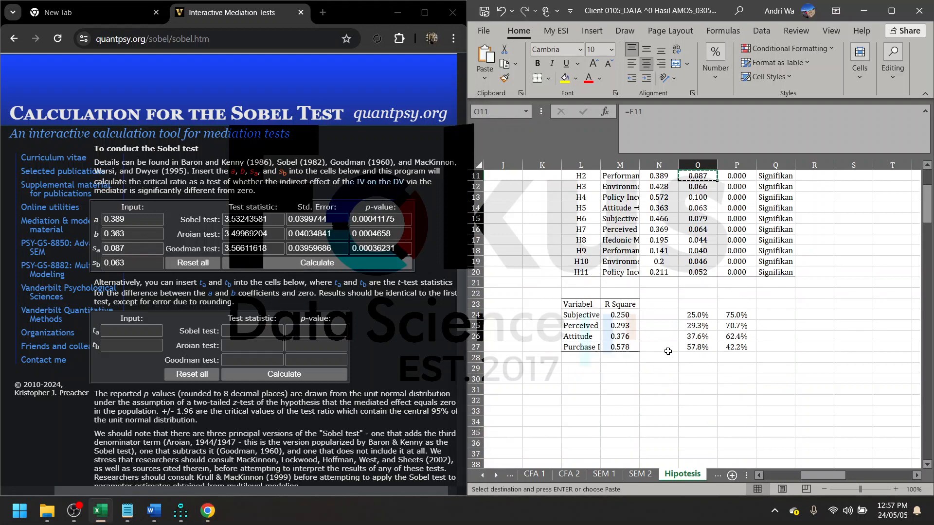
pyautogui.click(668, 351)
pyautogui.scroll(3, 668, 343)
pyautogui.scroll(-5, 669, 332)
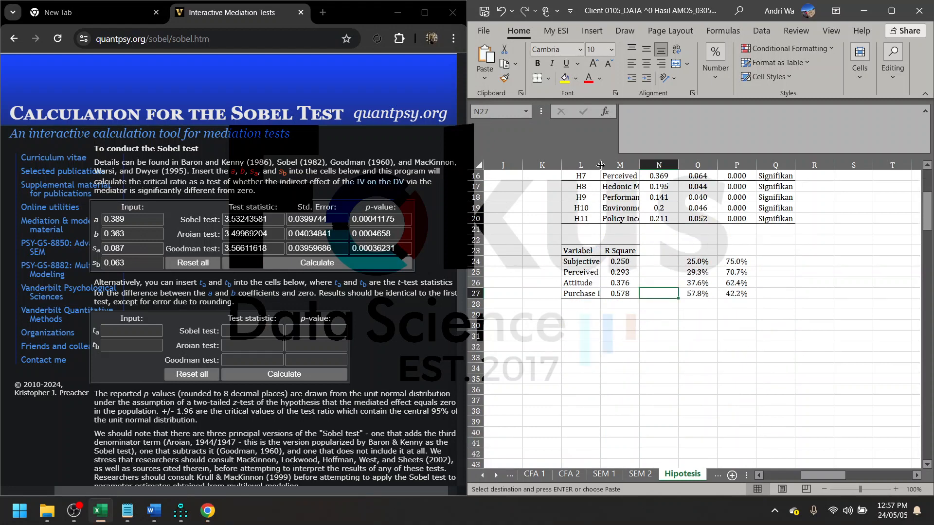
pyautogui.moveTo(601, 165); pyautogui.dragTo(626, 165)
pyautogui.click(648, 255)
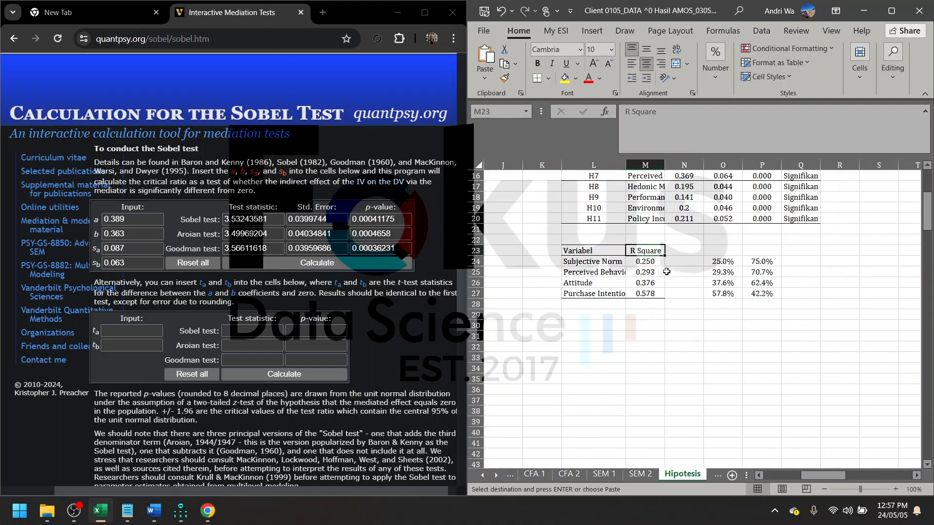
# - Locate Subjective Norm in the R Square table and examine its incoming paths in the path diagram beside the tables
pyautogui.scroll(5, 667, 272)
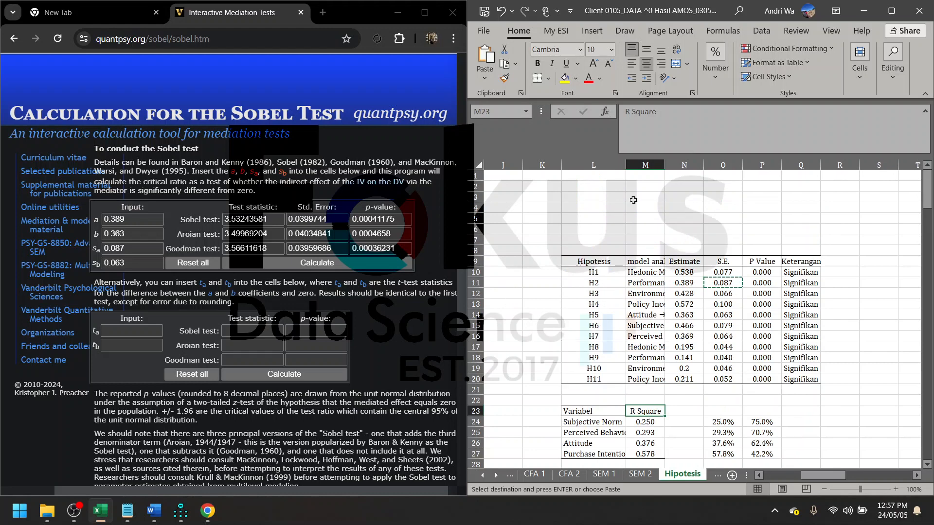
pyautogui.scroll(-3, 793, 253)
pyautogui.click(597, 316)
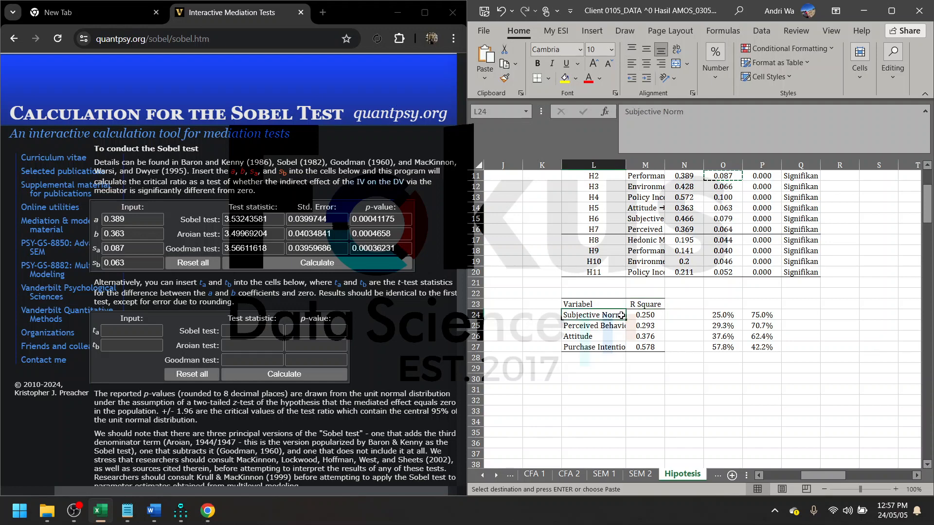
pyautogui.scroll(3, 776, 309)
pyautogui.hscroll(2, 785, 304)
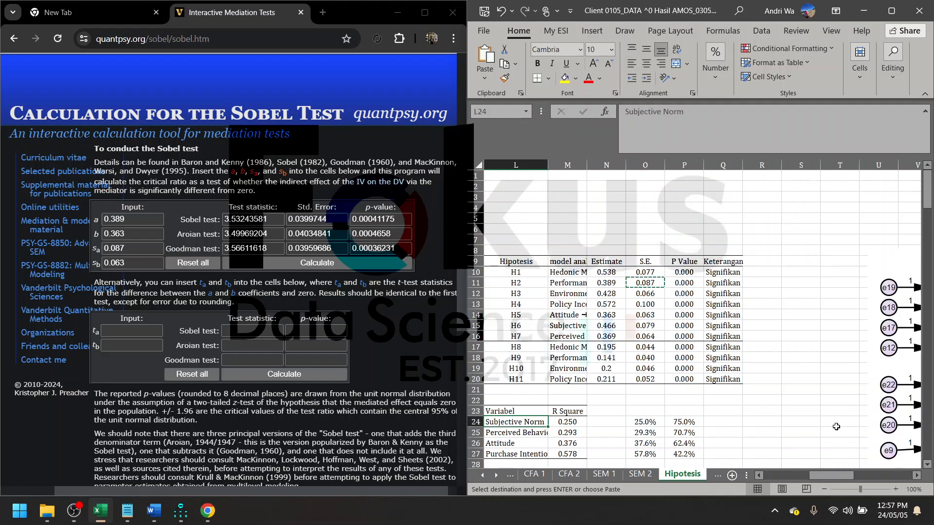
pyautogui.hscroll(4, 836, 427)
pyautogui.scroll(-5, 802, 389)
pyautogui.click(741, 356)
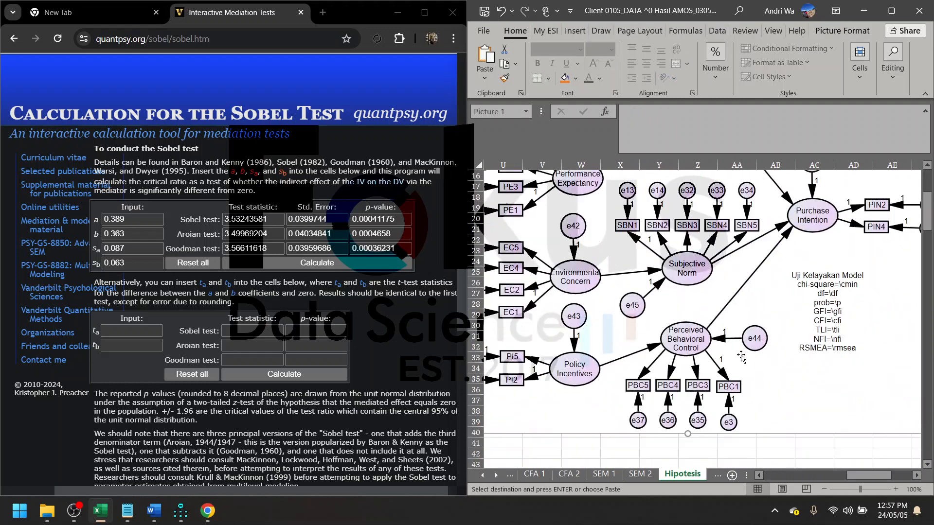
pyautogui.scroll(2, 705, 384)
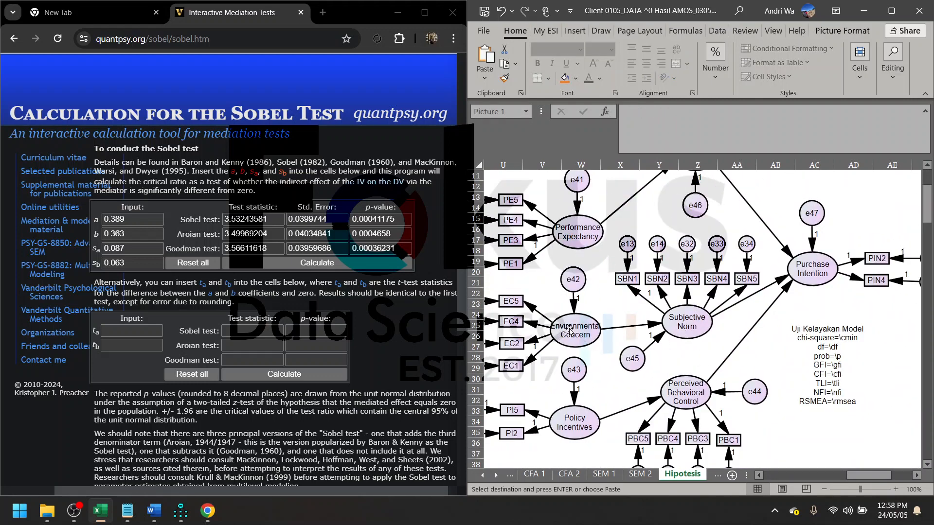
pyautogui.hscroll(-5, 705, 349)
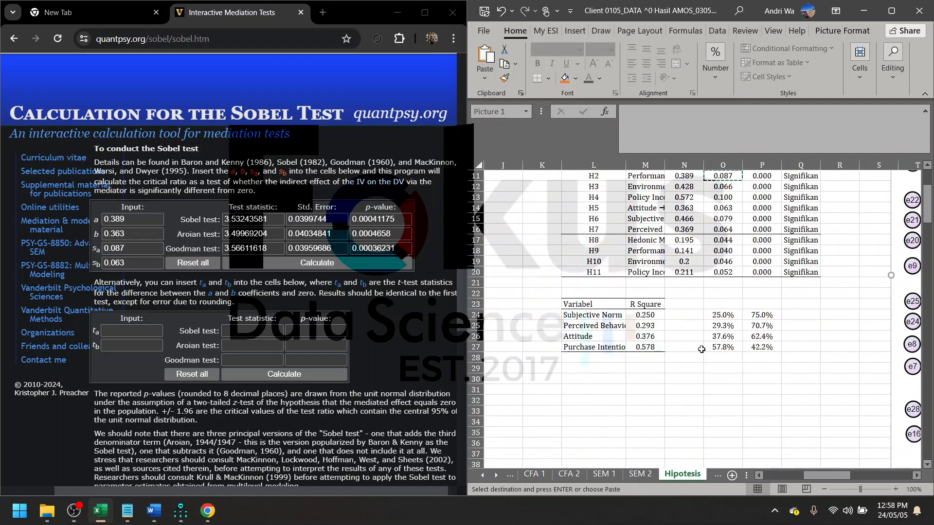
pyautogui.hscroll(-1, 701, 349)
# - Read Subjective Norm's R Square and its percentage equivalent, and relate them to its predictors in the path diagram
pyautogui.click(627, 319)
pyautogui.click(686, 316)
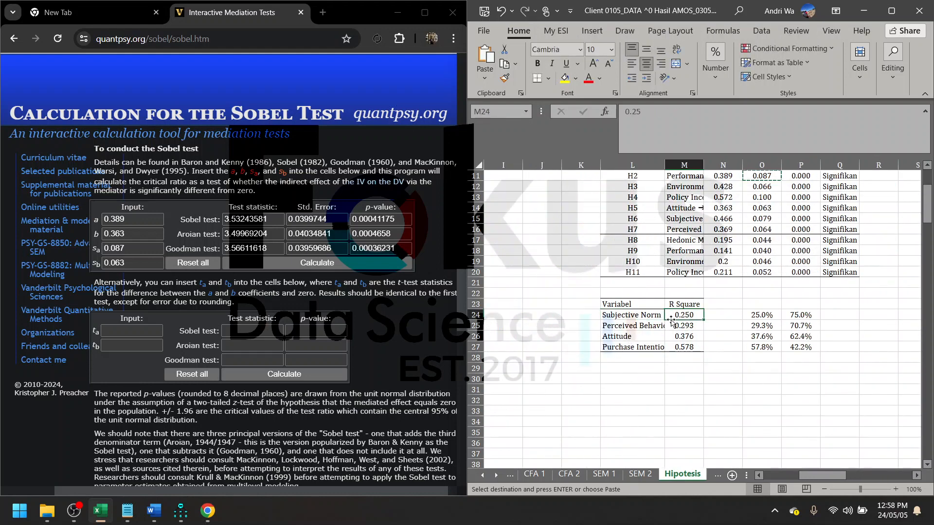
pyautogui.click(757, 319)
pyautogui.hscroll(5, 647, 367)
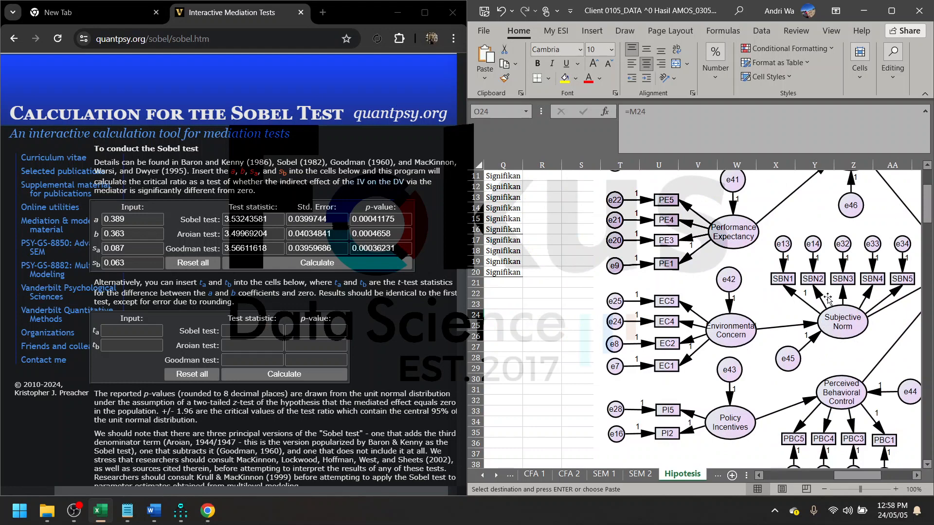
pyautogui.scroll(3, 828, 299)
pyautogui.hscroll(-4, 845, 265)
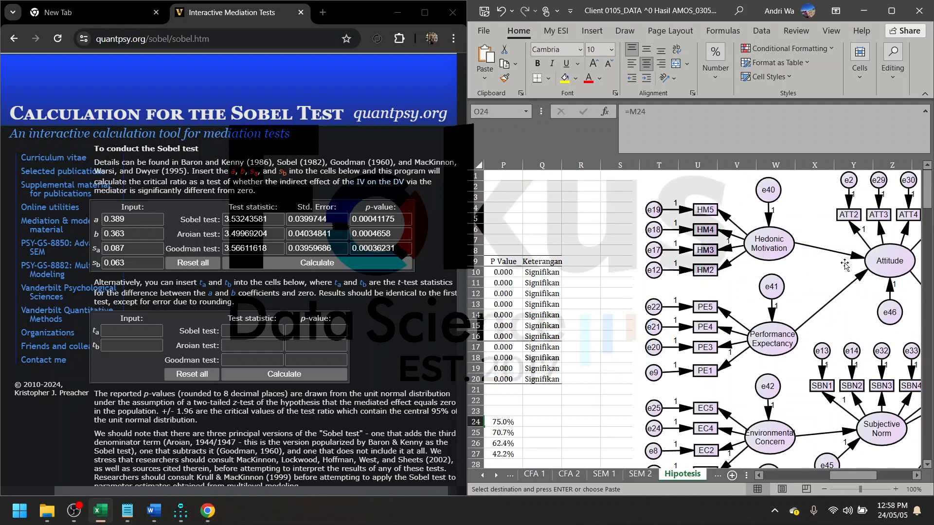
pyautogui.scroll(-3, 577, 370)
pyautogui.hscroll(-4, 578, 367)
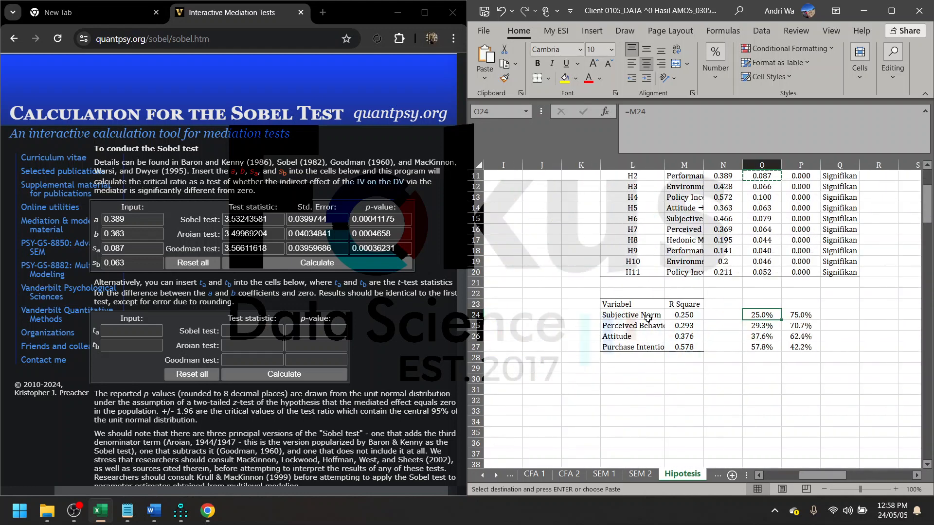
# - Read Attitude's R Square and trace its paths from Hedonic Motivation and Performance Expectancy in the diagram
pyautogui.click(648, 337)
pyautogui.click(685, 336)
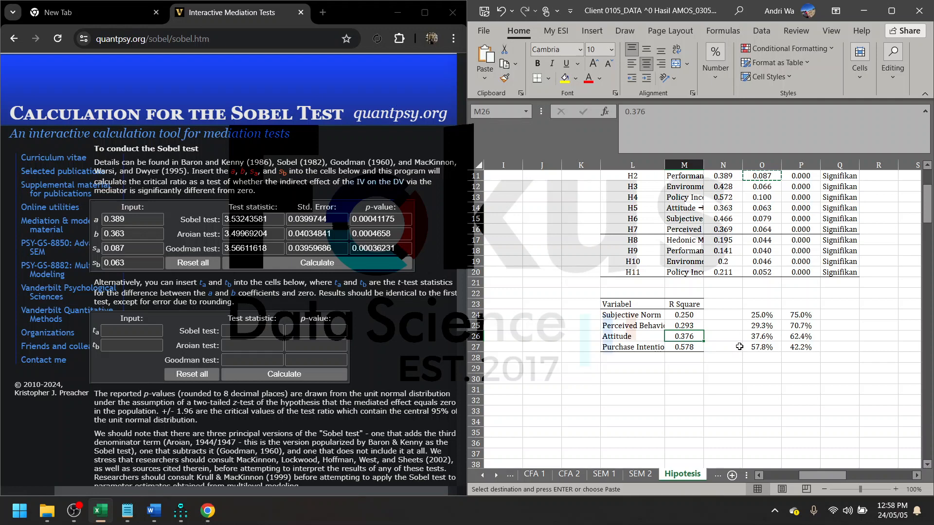
pyautogui.hscroll(1, 740, 347)
pyautogui.hscroll(10, 740, 346)
pyautogui.scroll(3, 740, 347)
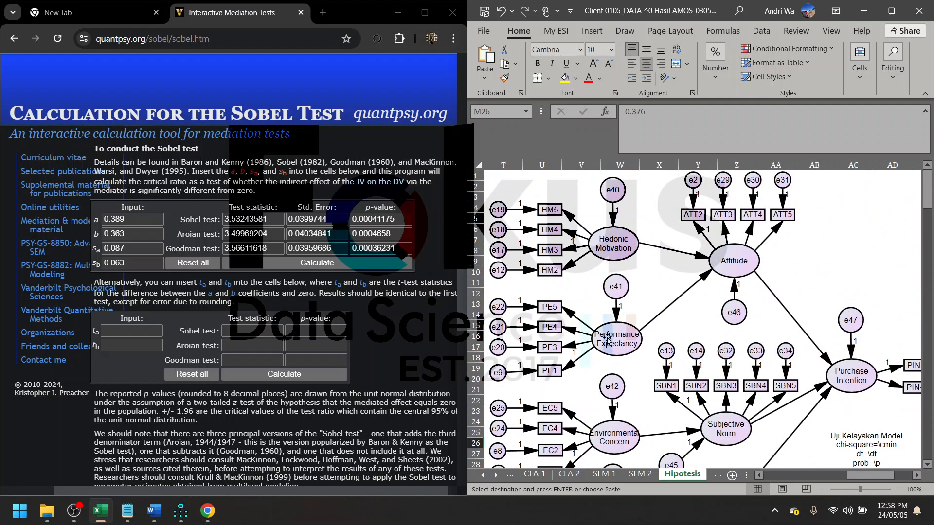
pyautogui.hscroll(-7, 623, 348)
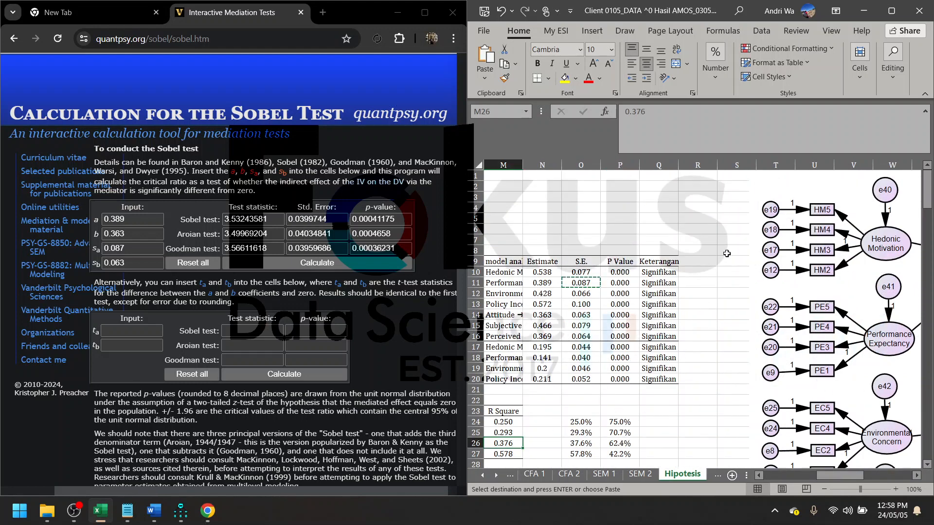
pyautogui.hscroll(2, 727, 254)
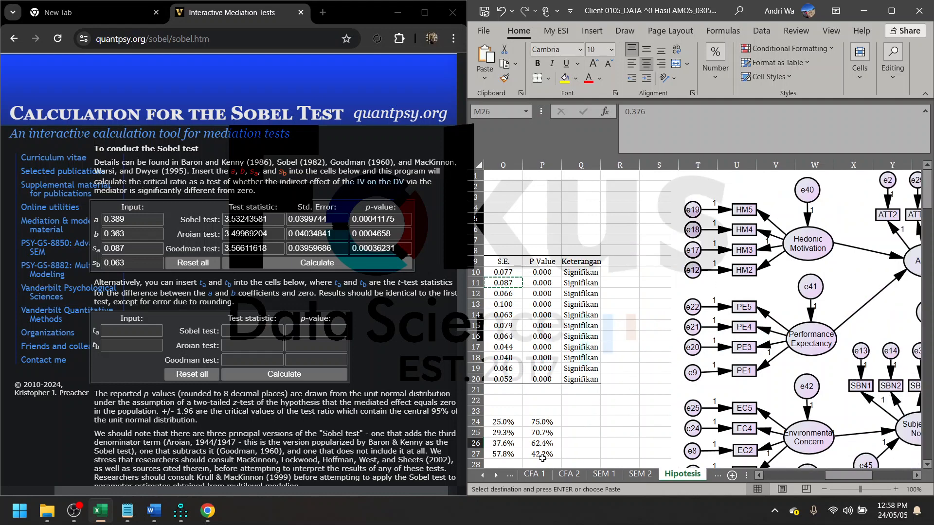
pyautogui.hscroll(6, 734, 329)
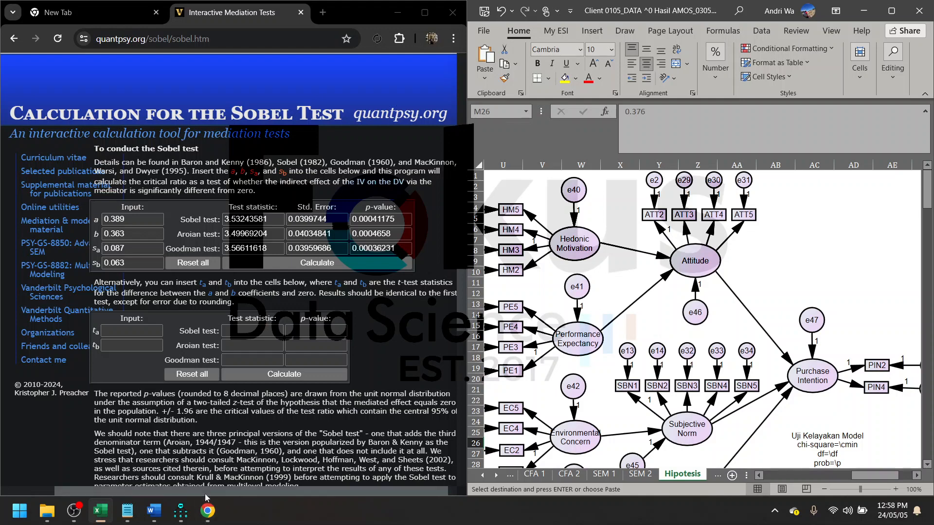
pyautogui.click(317, 430)
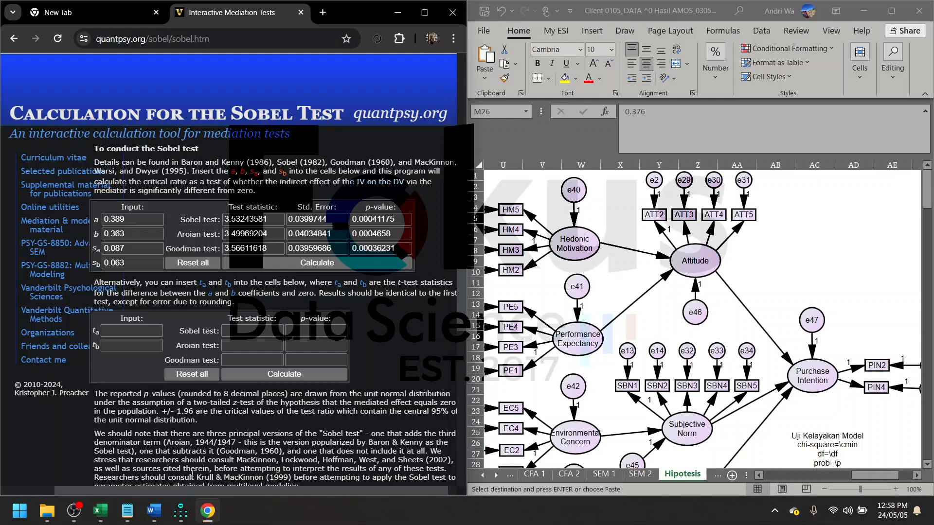
pyautogui.click(73, 510)
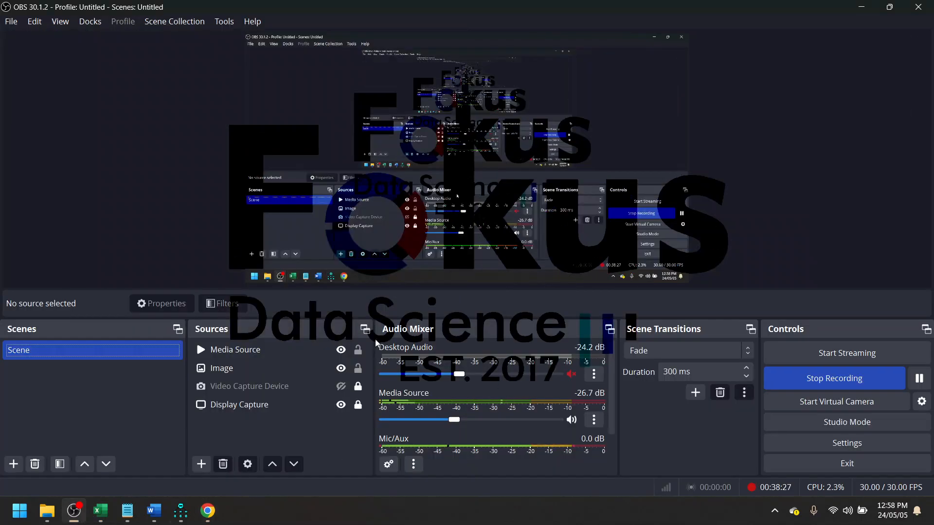
pyautogui.click(73, 510)
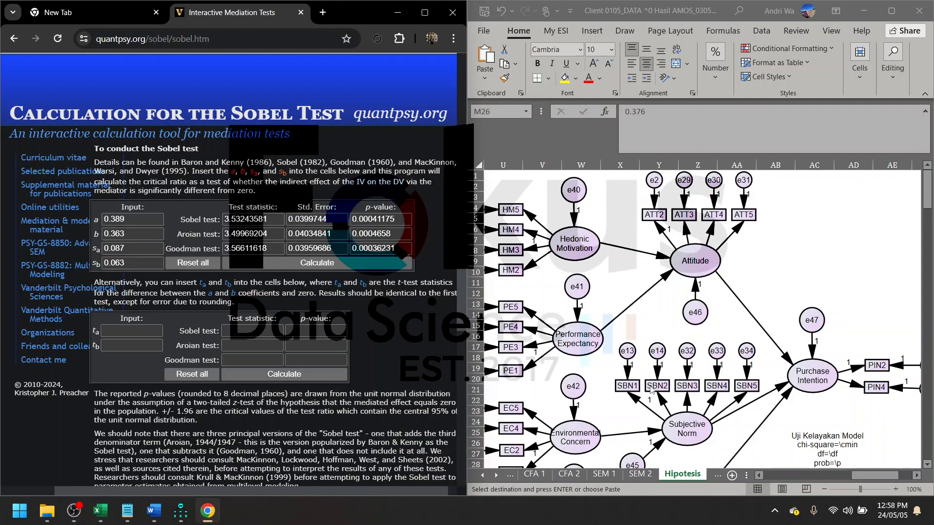
# - Maximize the workbook window and bring the hypothesis and R Square tables on the Hipotesis sheet back into view
pyautogui.click(890, 12)
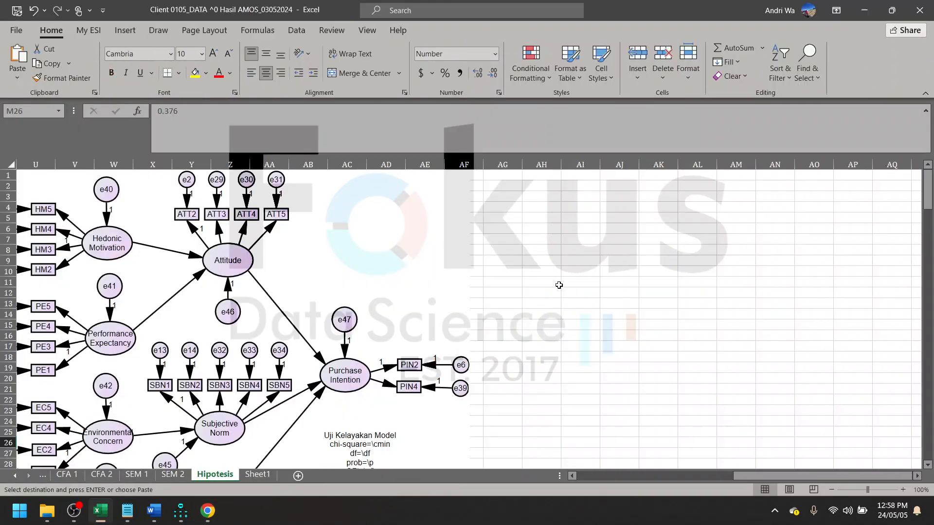
pyautogui.hscroll(-3, 548, 298)
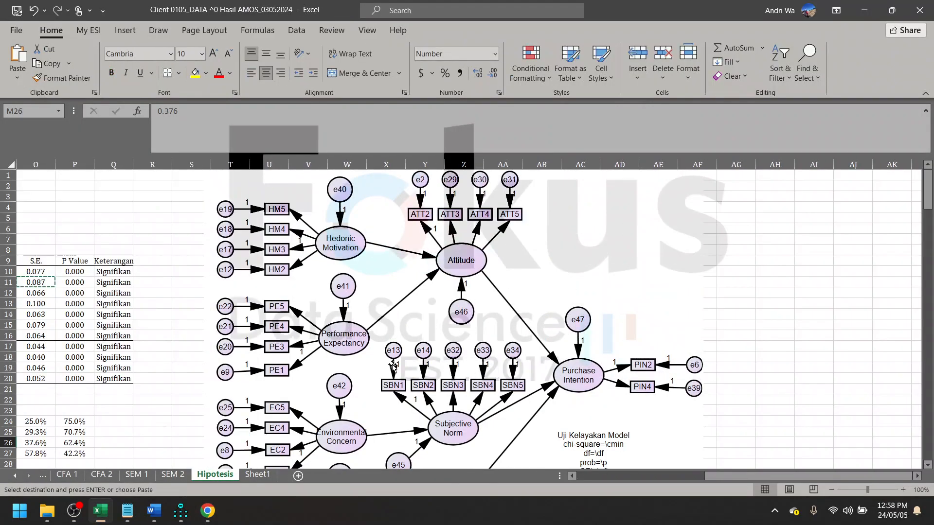
pyautogui.moveTo(180, 509)
pyautogui.hscroll(-6, 640, 478)
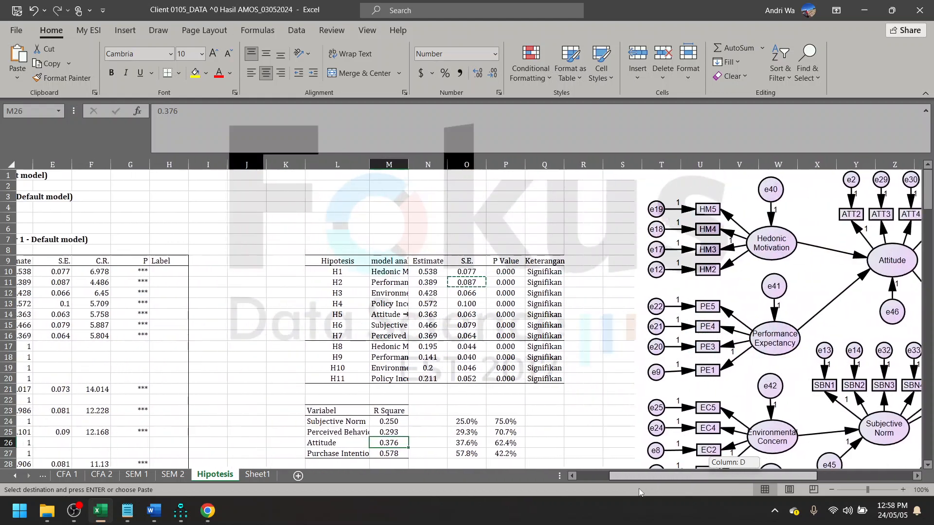
# - Go back through the workbook's earlier sheets, from CFA 1 to the respondent frequency tables on the deskriptif sheet
pyautogui.click(67, 474)
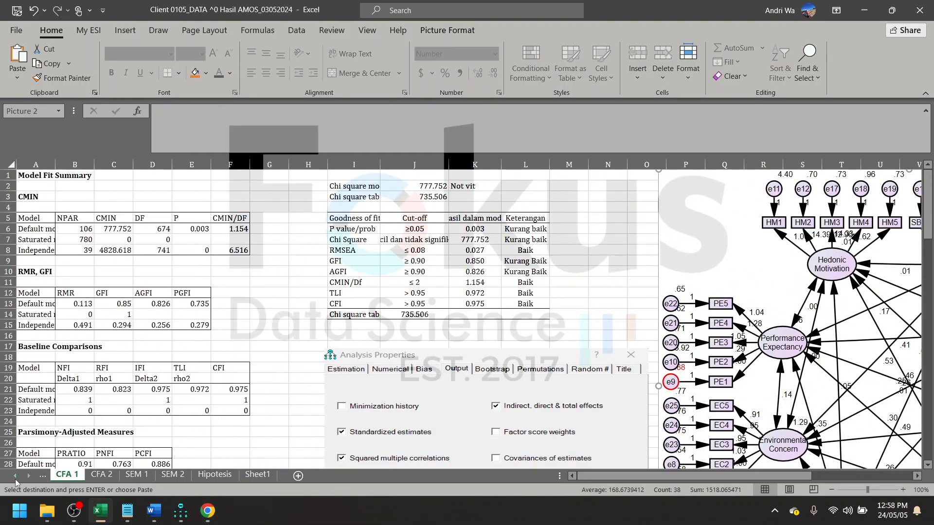
pyautogui.click(15, 476)
pyautogui.click(16, 476)
pyautogui.click(113, 475)
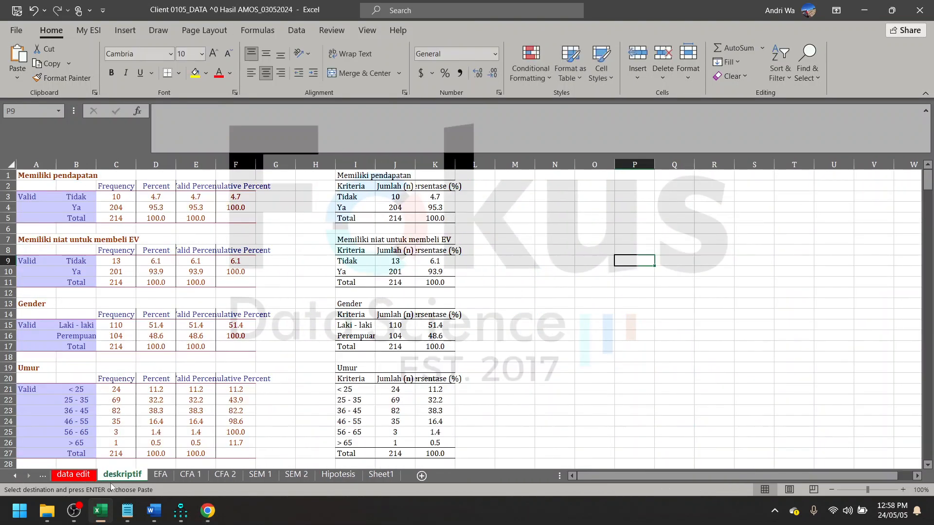